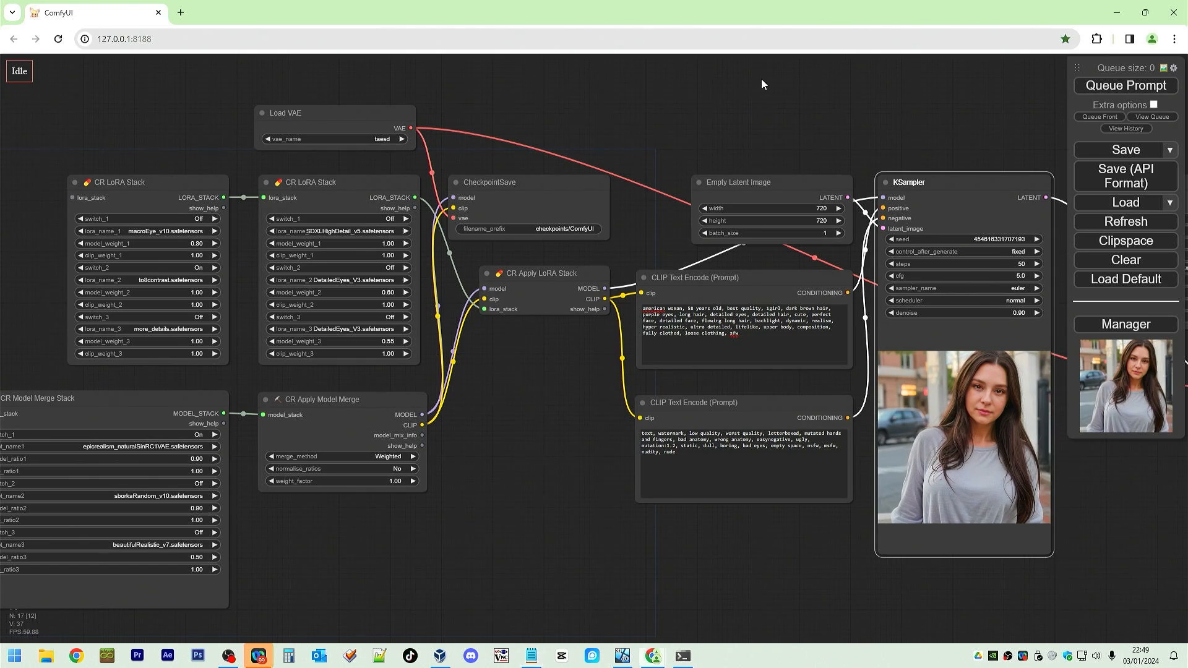
Append the keywords "film of, film photograph, photo of" to the end of the positive prompt.
{"action": "left_click_drag", "start_coordinate": [762, 79], "coordinate": [979, 68]}
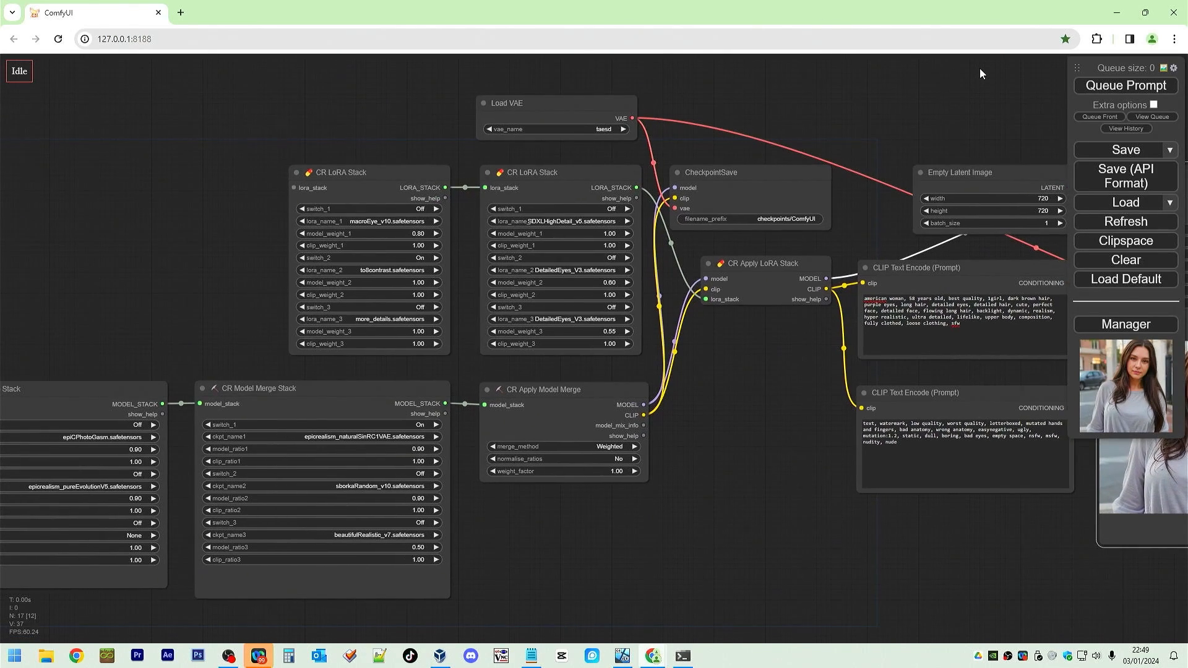
{"action": "left_click_drag", "start_coordinate": [798, 81], "coordinate": [889, 84]}
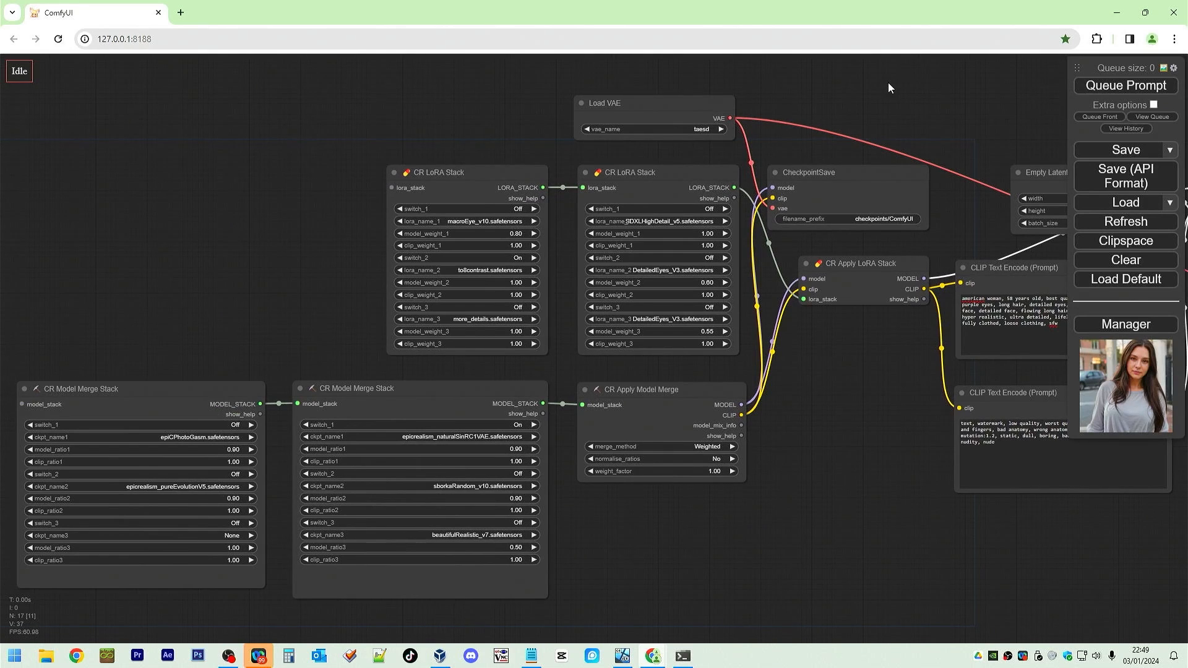
{"action": "left_click_drag", "start_coordinate": [888, 83], "coordinate": [432, 98]}
{"action": "left_click_drag", "start_coordinate": [785, 123], "coordinate": [555, 120]}
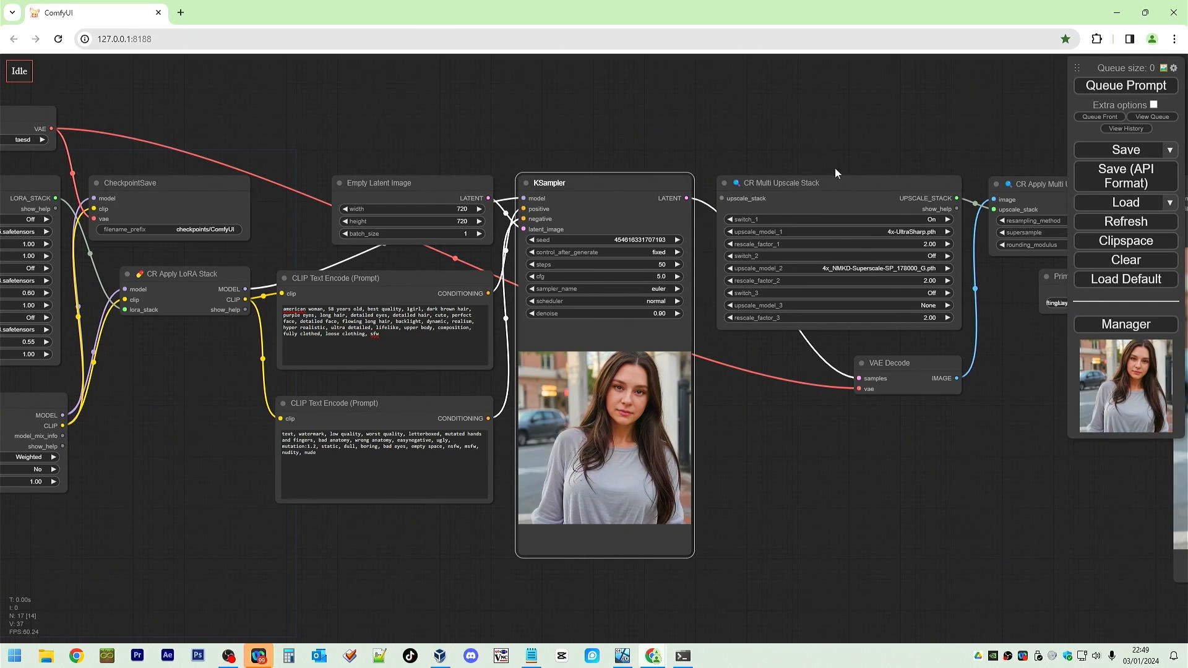
{"action": "left_click_drag", "start_coordinate": [853, 146], "coordinate": [957, 142]}
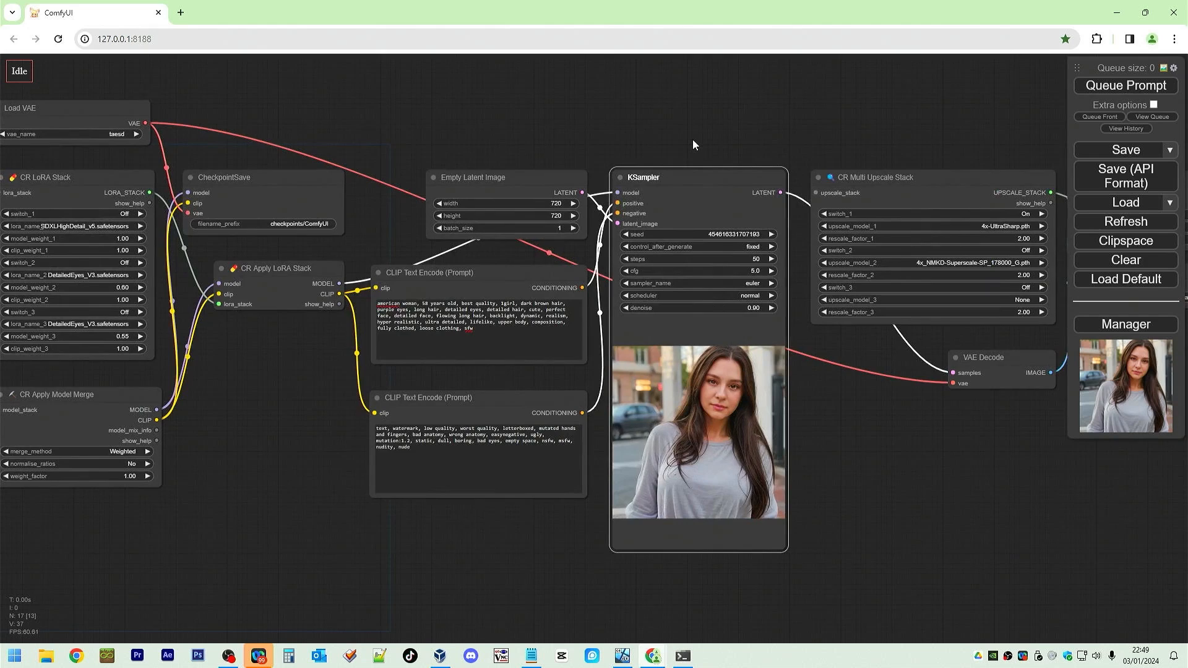
{"action": "left_click_drag", "start_coordinate": [692, 139], "coordinate": [800, 131]}
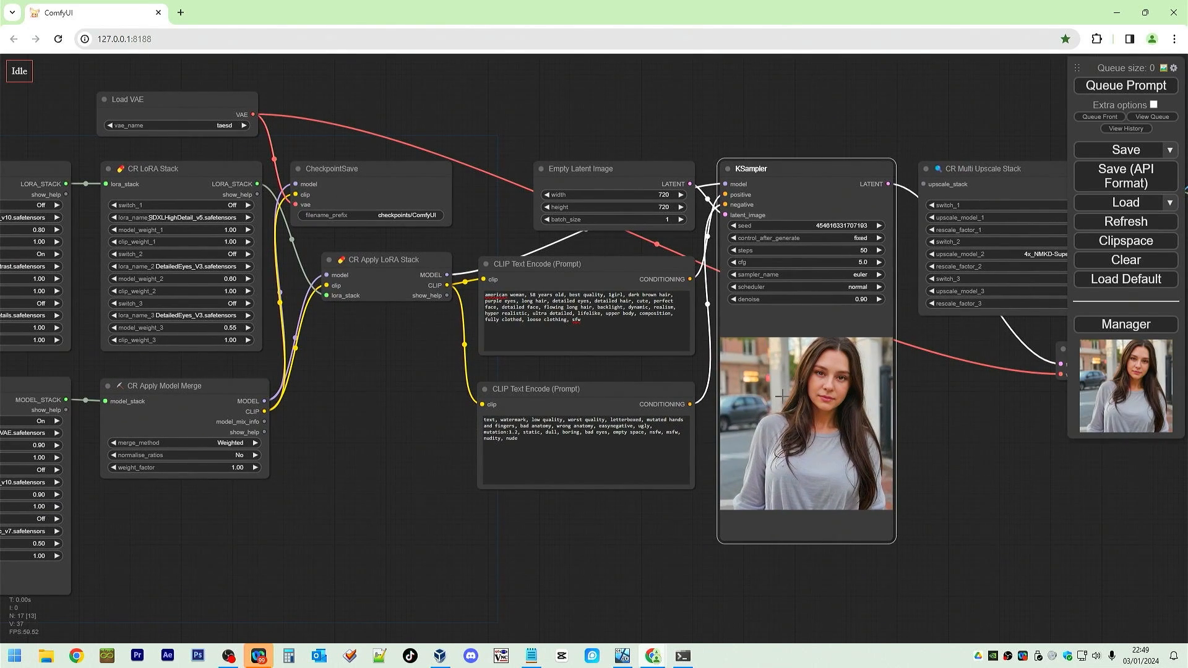
{"action": "left_click", "coordinate": [656, 340]}
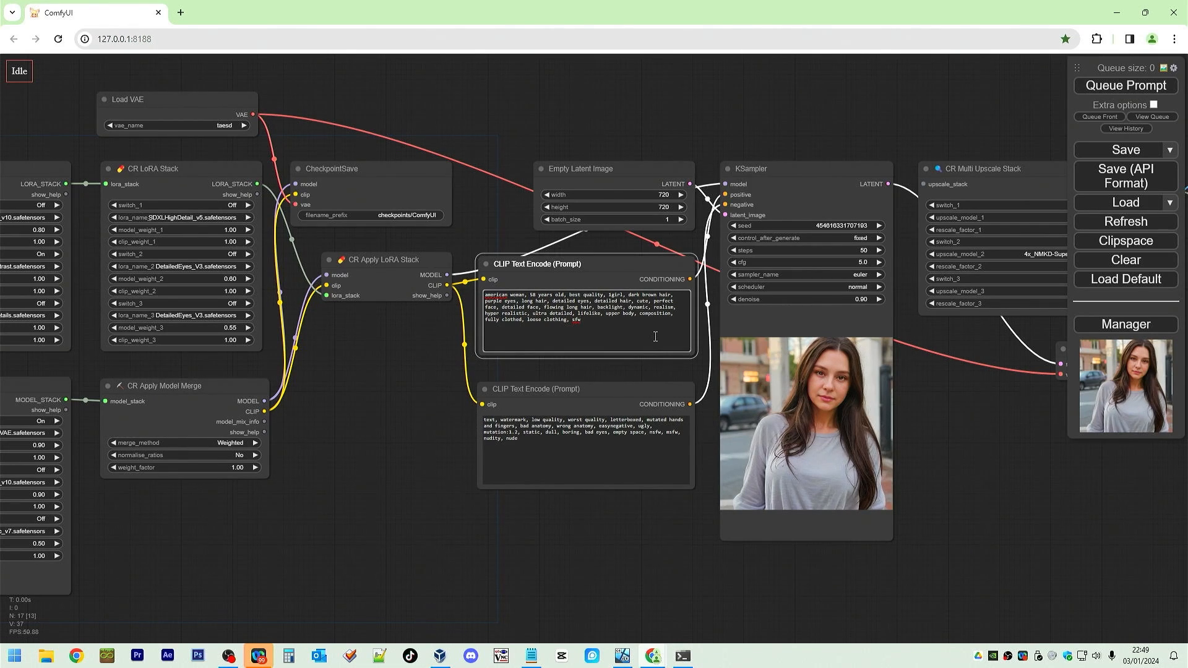
{"action": "type", "text": ","}
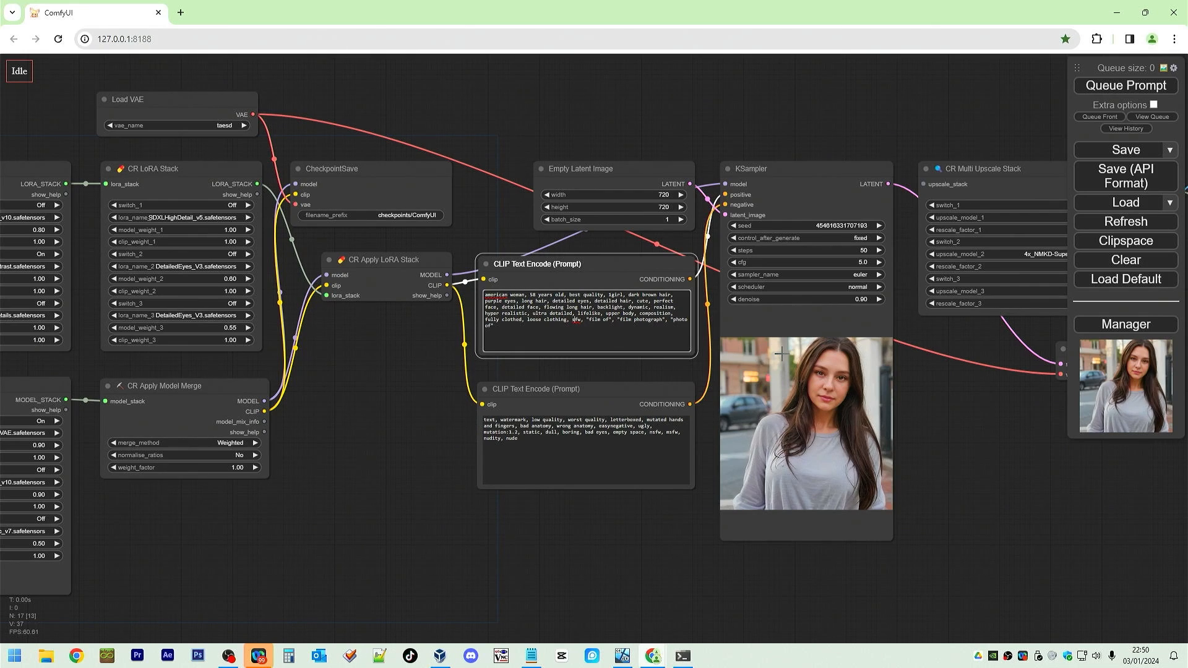
{"action": "key", "text": "Delete"}
{"action": "key", "text": "Delete"}
{"action": "key", "text": "Delete"}
{"action": "key", "text": "Delete"}
{"action": "key", "text": "Delete"}
Queue the workflow, open the image feed and inspect the upscaled result in the Save Image node.
{"action": "left_click", "coordinate": [1121, 86]}
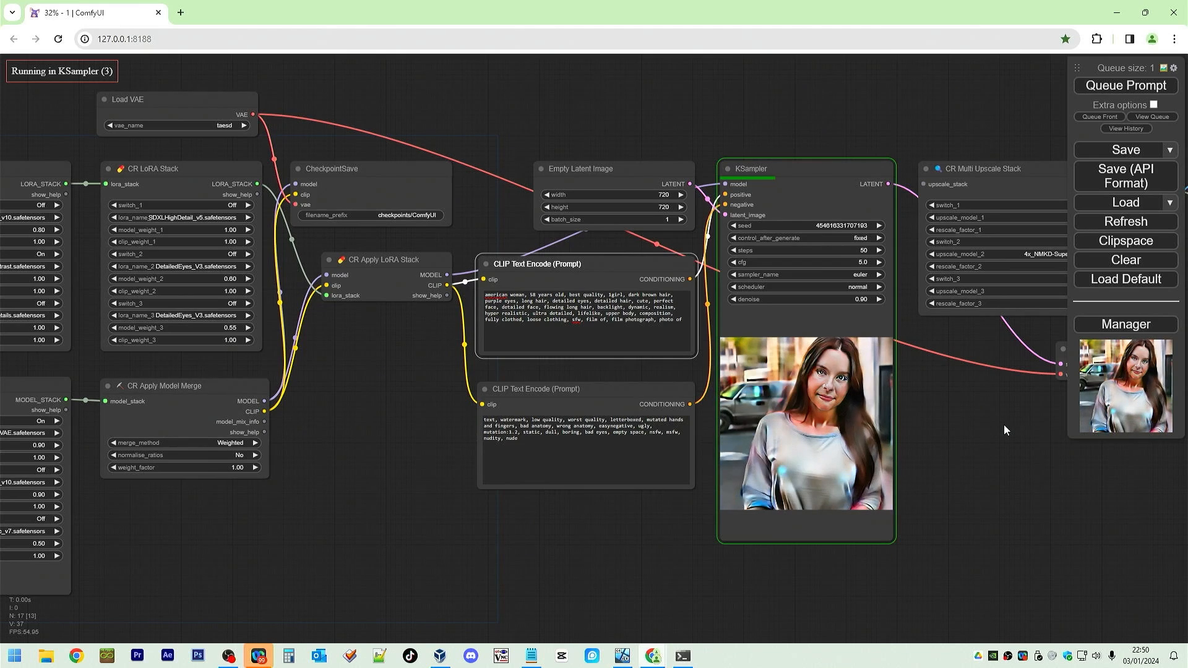
{"action": "left_click", "coordinate": [1164, 67]}
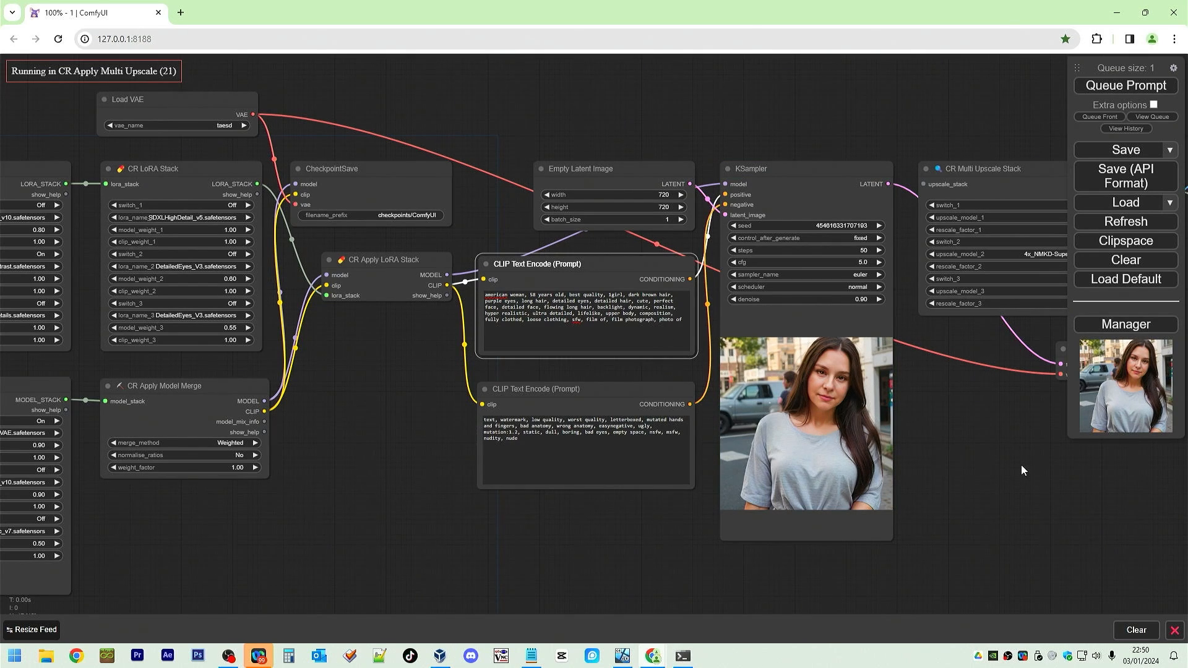
{"action": "left_click_drag", "start_coordinate": [1021, 465], "coordinate": [435, 437]}
{"action": "left_click_drag", "start_coordinate": [687, 396], "coordinate": [664, 402]}
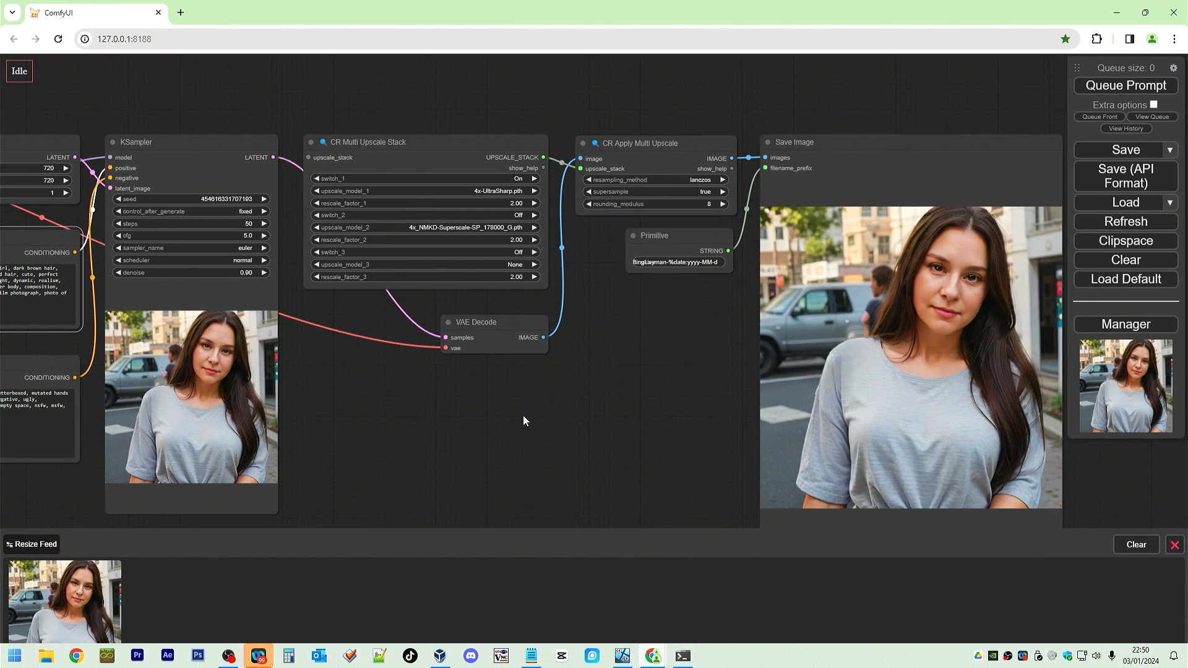
Remove the film keywords from the positive prompt and queue the workflow again.
{"action": "left_click_drag", "start_coordinate": [524, 417], "coordinate": [882, 402]}
{"action": "left_click_drag", "start_coordinate": [426, 279], "coordinate": [326, 280]}
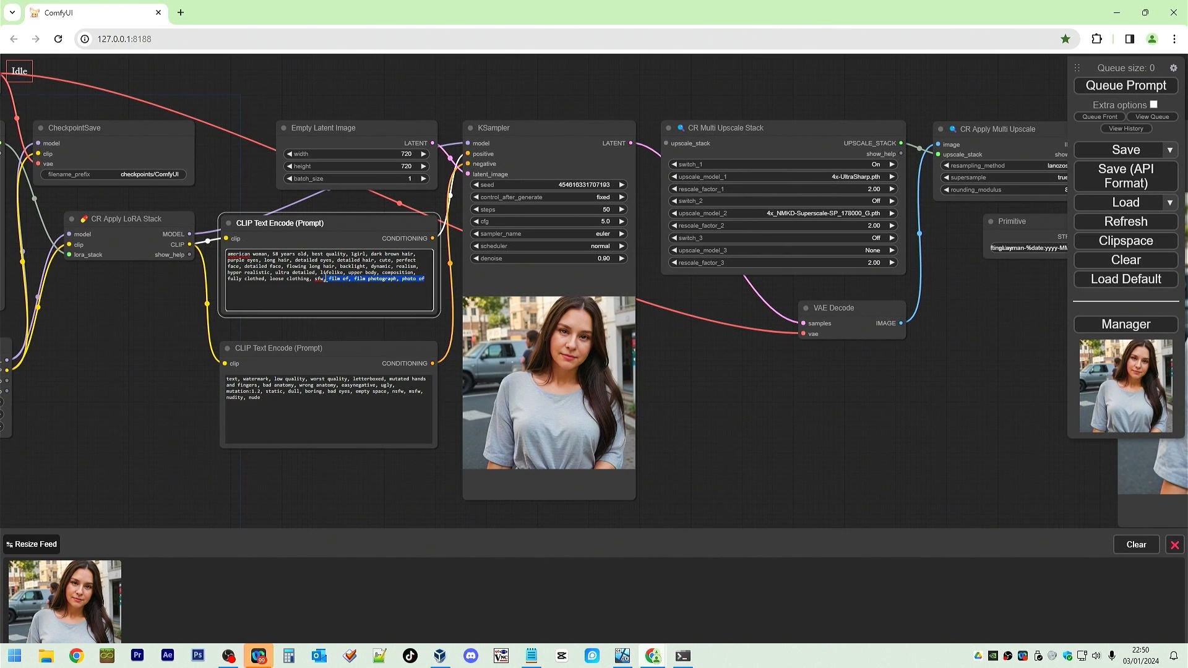
{"action": "key", "text": "BackSpace"}
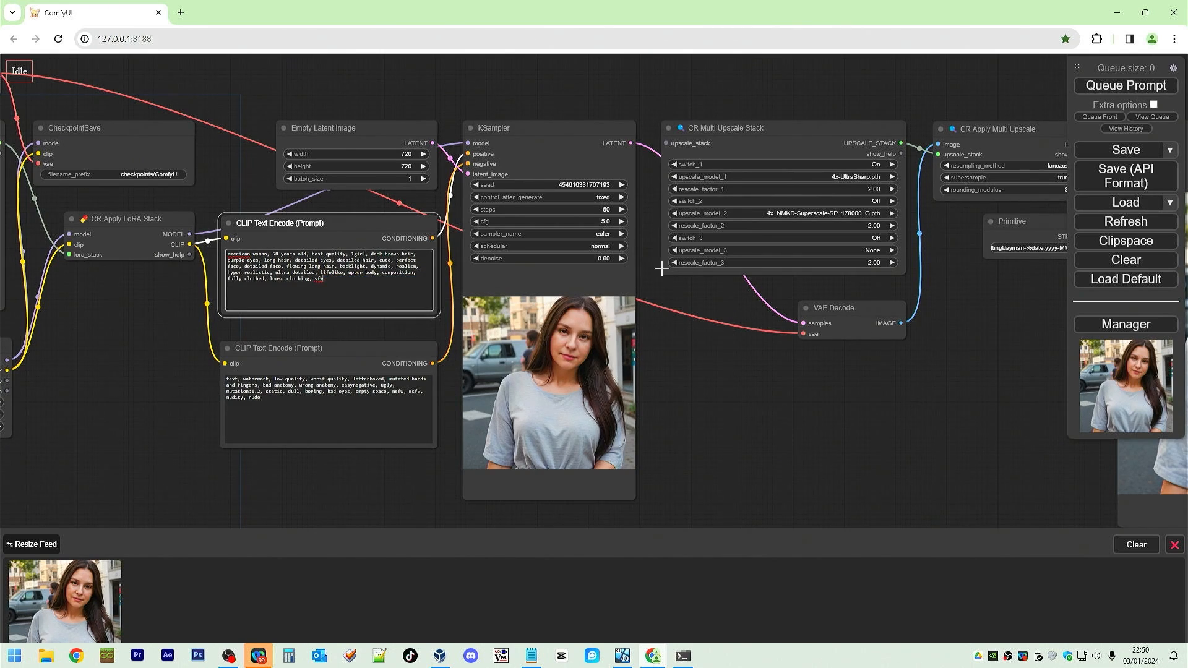
{"action": "left_click", "coordinate": [1136, 89]}
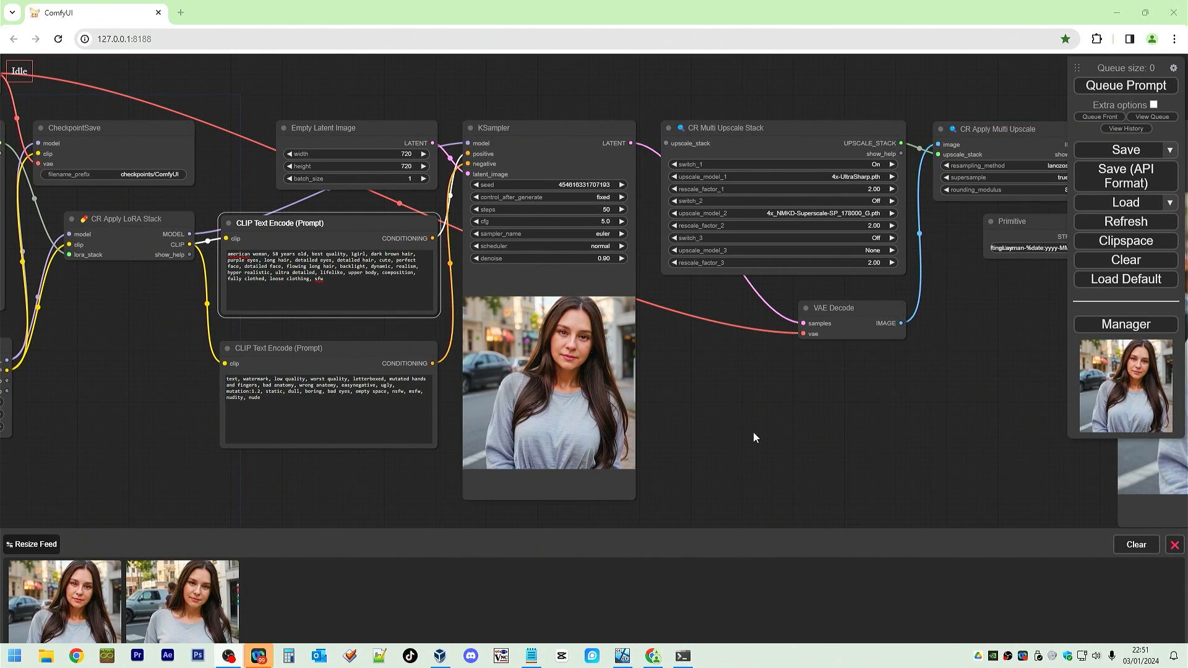
Compare the two generated images by flipping between them in the enlarged image viewer.
{"action": "left_click_drag", "start_coordinate": [753, 438], "coordinate": [920, 383]}
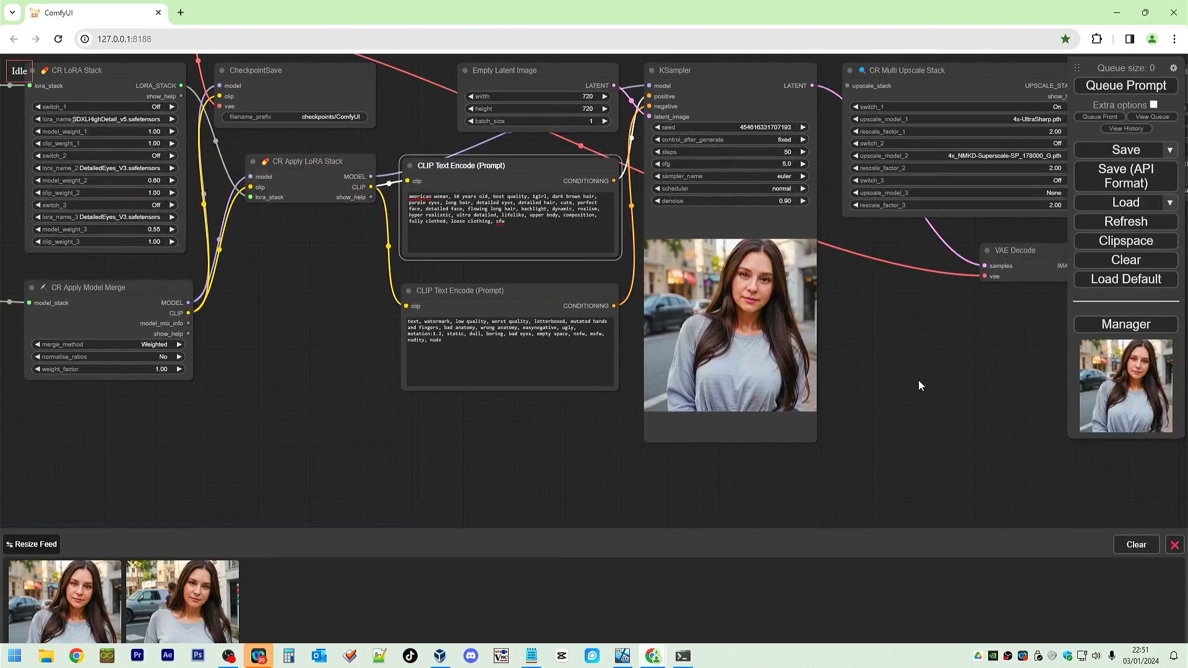
{"action": "left_click", "coordinate": [104, 590]}
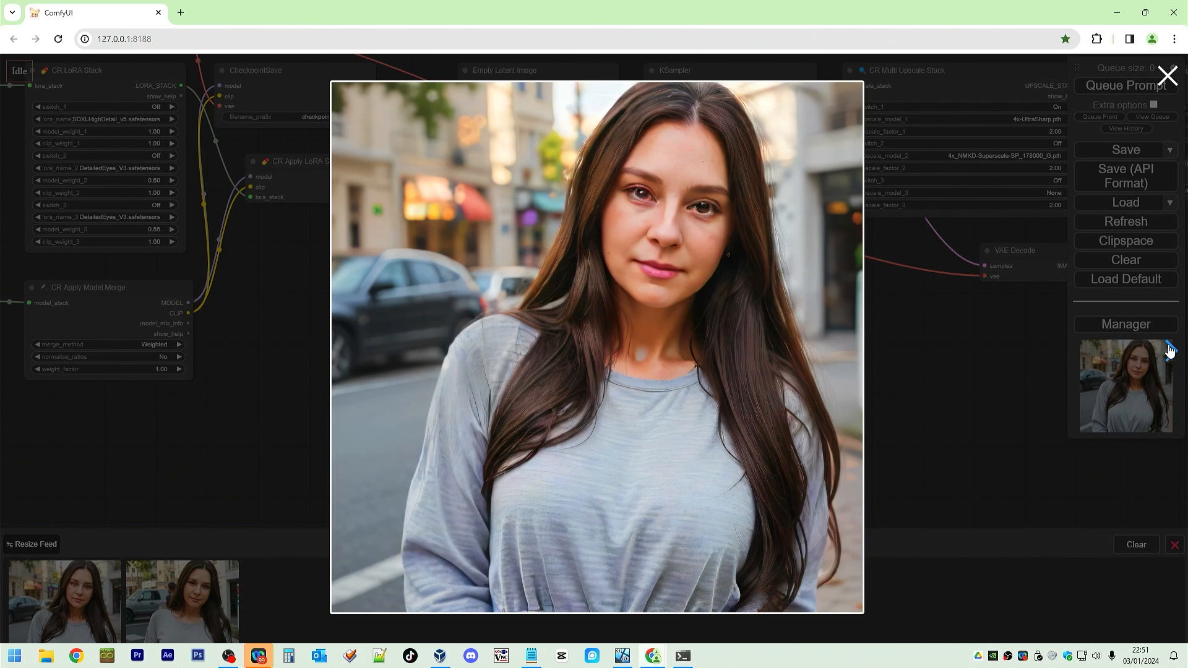
{"action": "left_click", "coordinate": [1170, 351]}
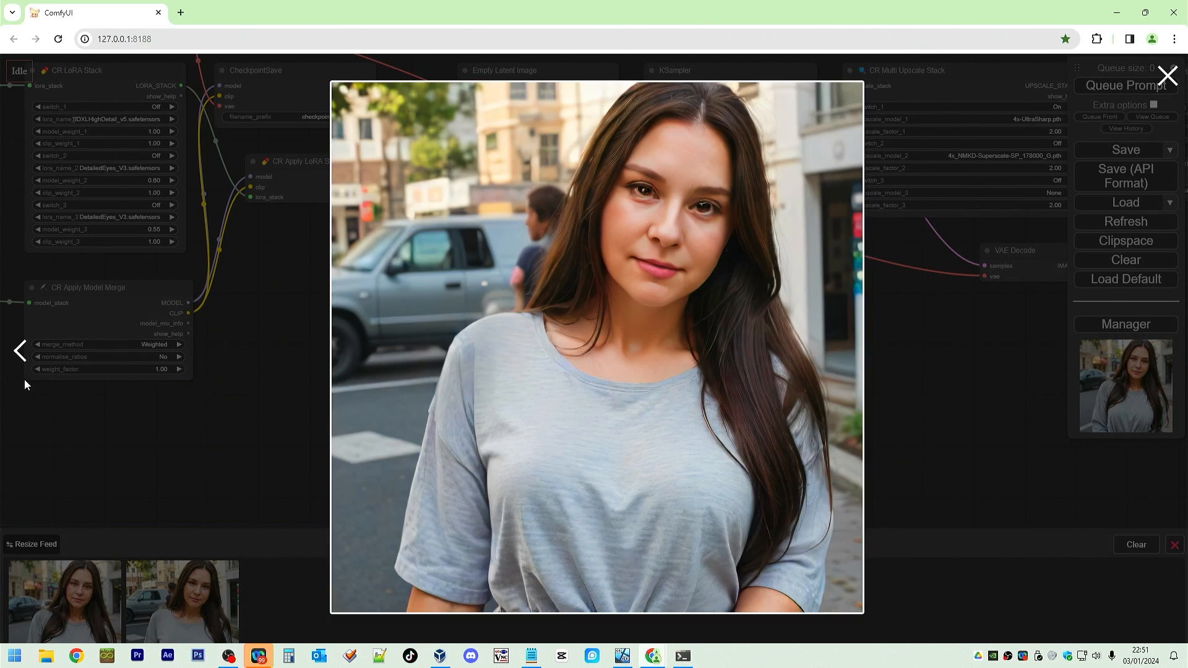
{"action": "left_click", "coordinate": [19, 351]}
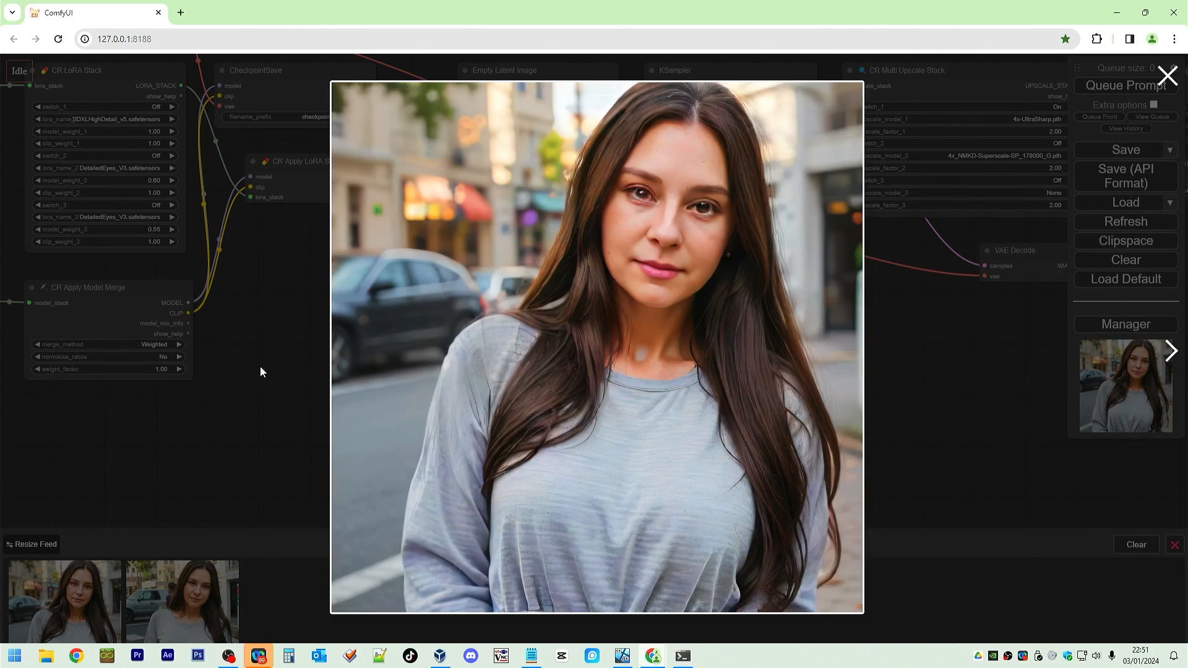
{"action": "left_click", "coordinate": [1172, 351]}
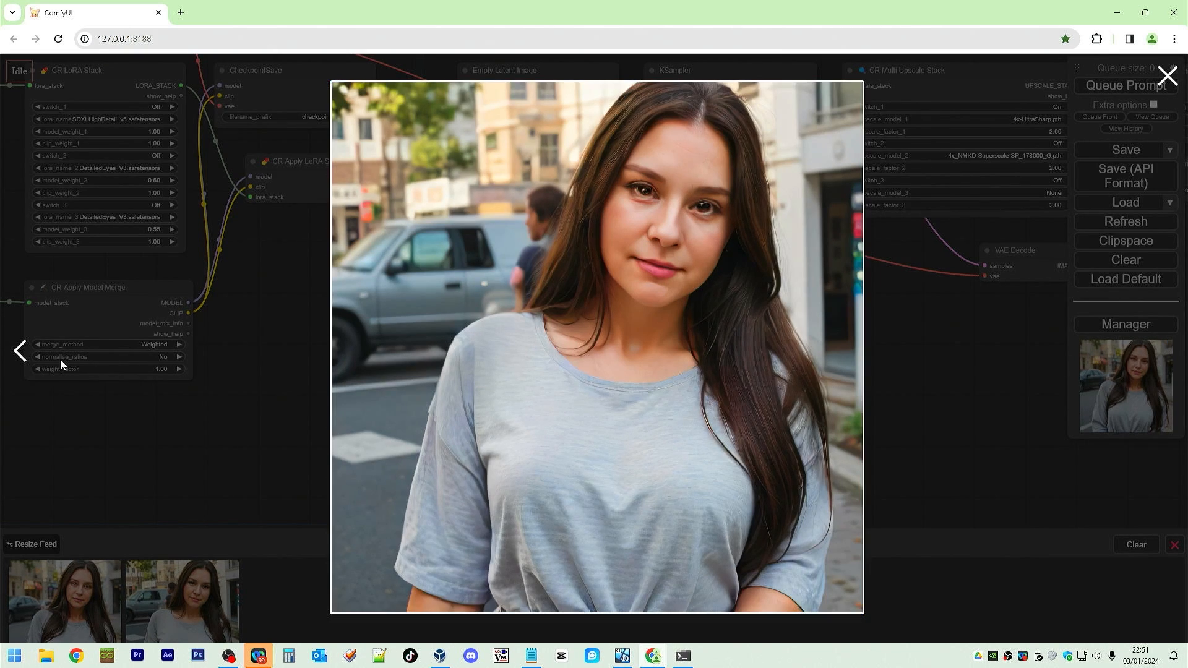
{"action": "left_click", "coordinate": [18, 353]}
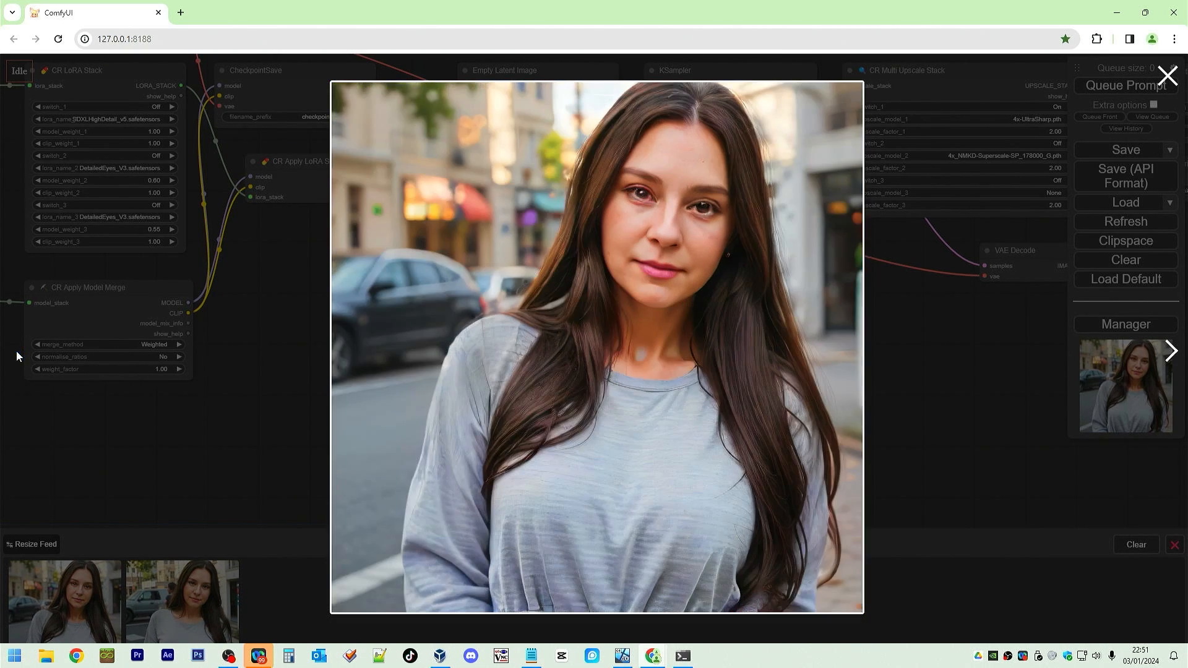
{"action": "left_click", "coordinate": [1182, 364]}
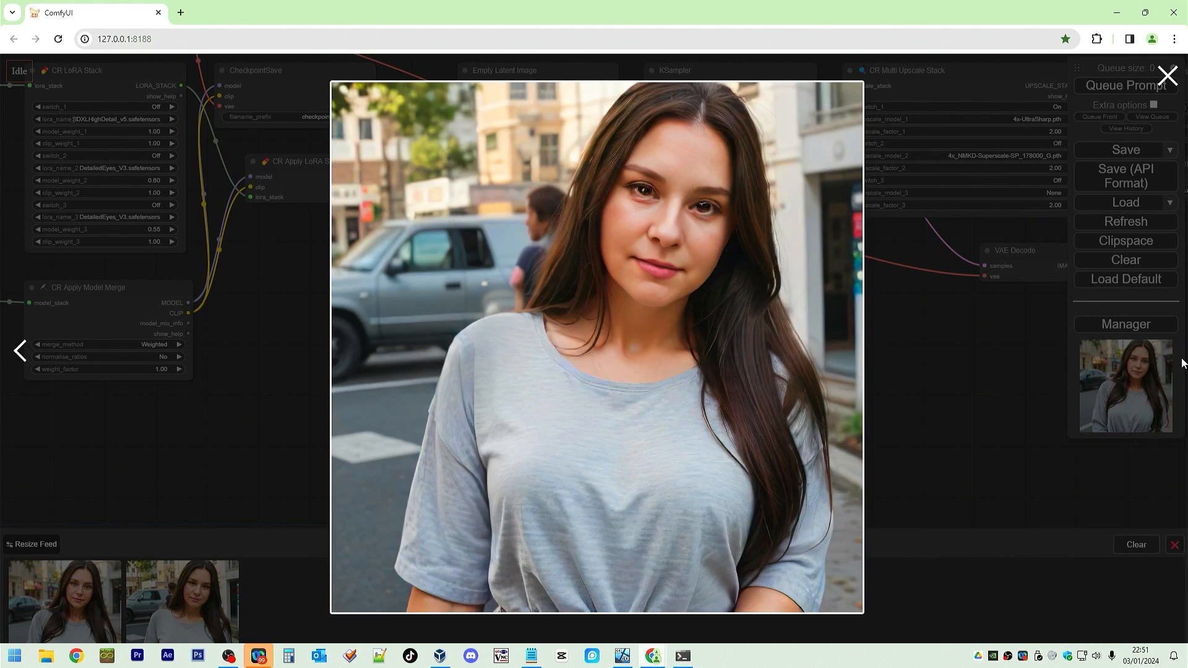
{"action": "left_click", "coordinate": [18, 354]}
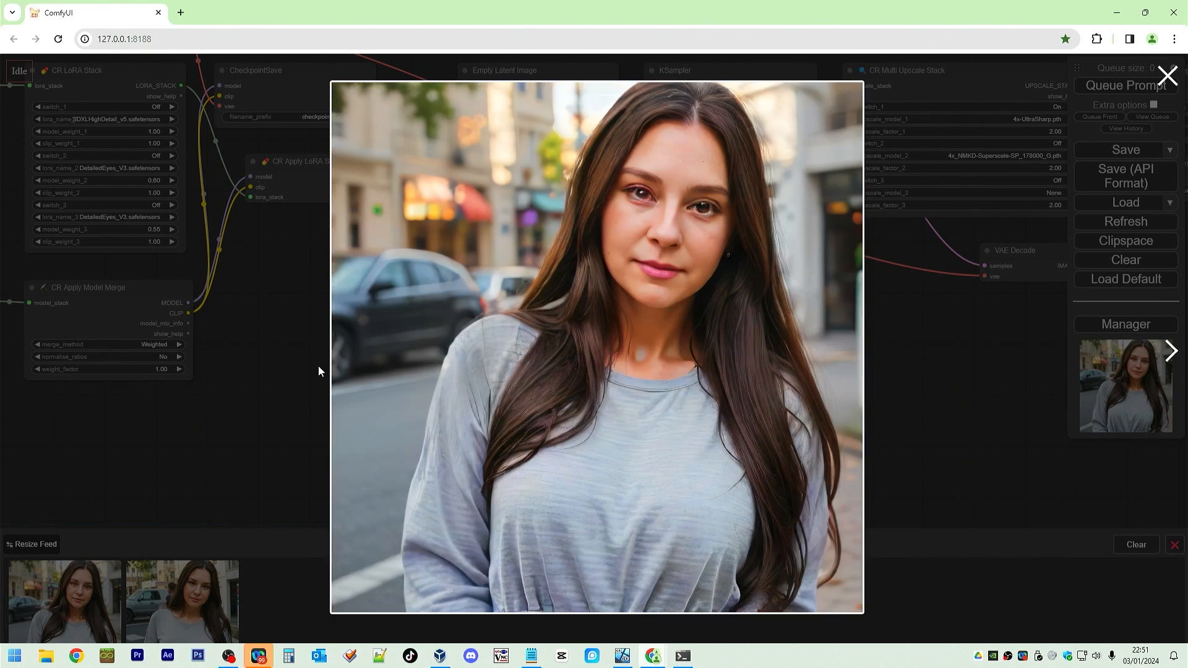
{"action": "left_click", "coordinate": [1171, 353]}
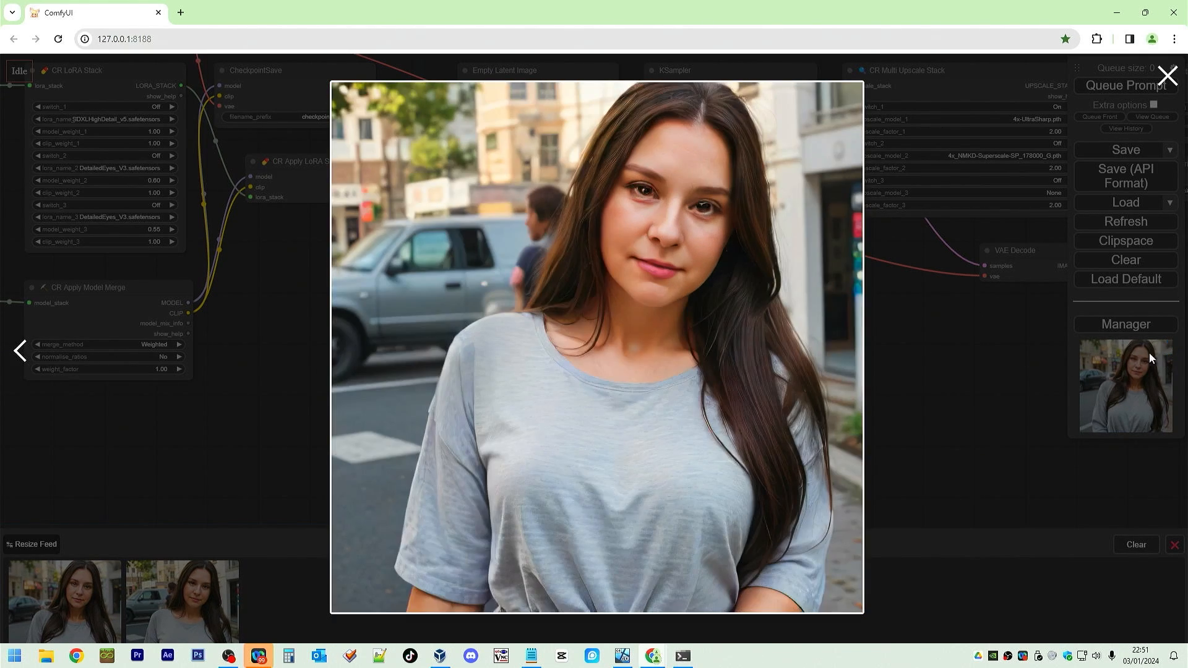
{"action": "left_click", "coordinate": [19, 359]}
{"action": "left_click", "coordinate": [1168, 75]}
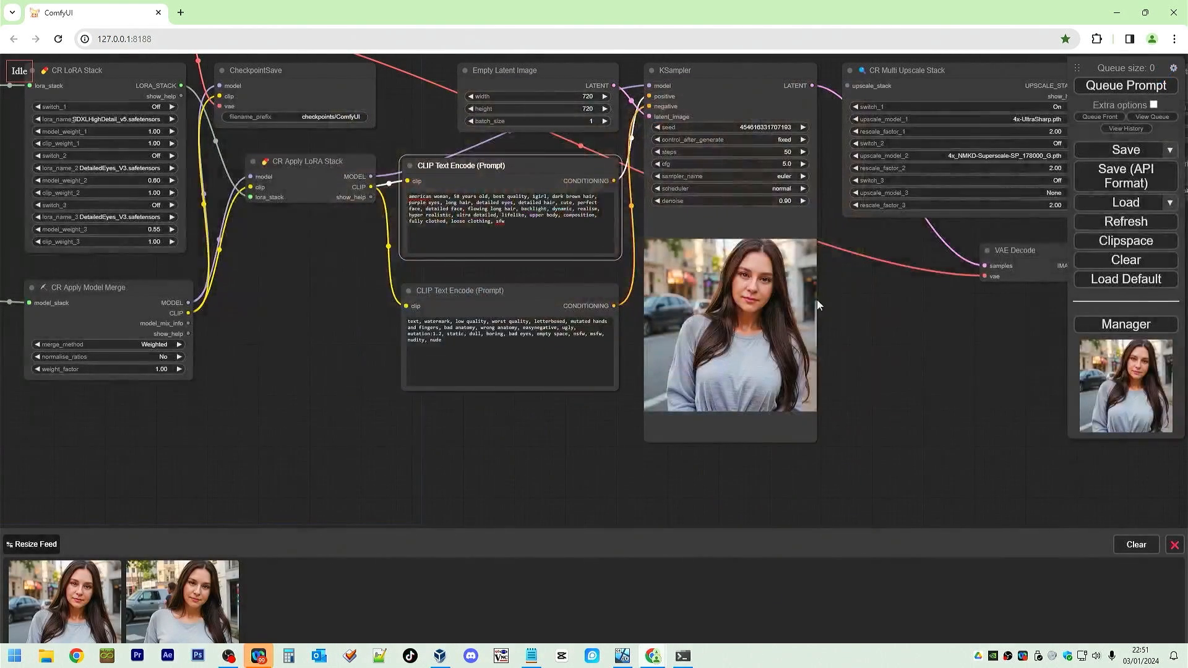
Paste the film keywords back at the end of the positive prompt and close the image feed.
{"action": "left_click", "coordinate": [546, 237]}
{"action": "type", "text": ", film of, film photograph, photo of"}
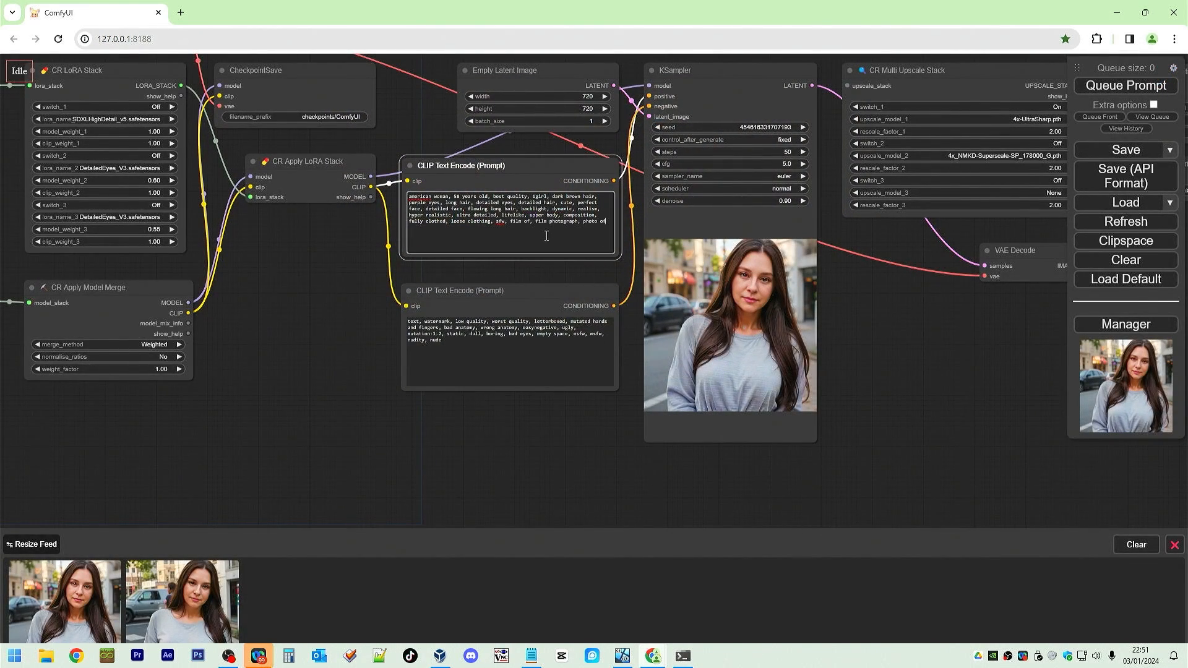
{"action": "left_click_drag", "start_coordinate": [931, 359], "coordinate": [736, 408]}
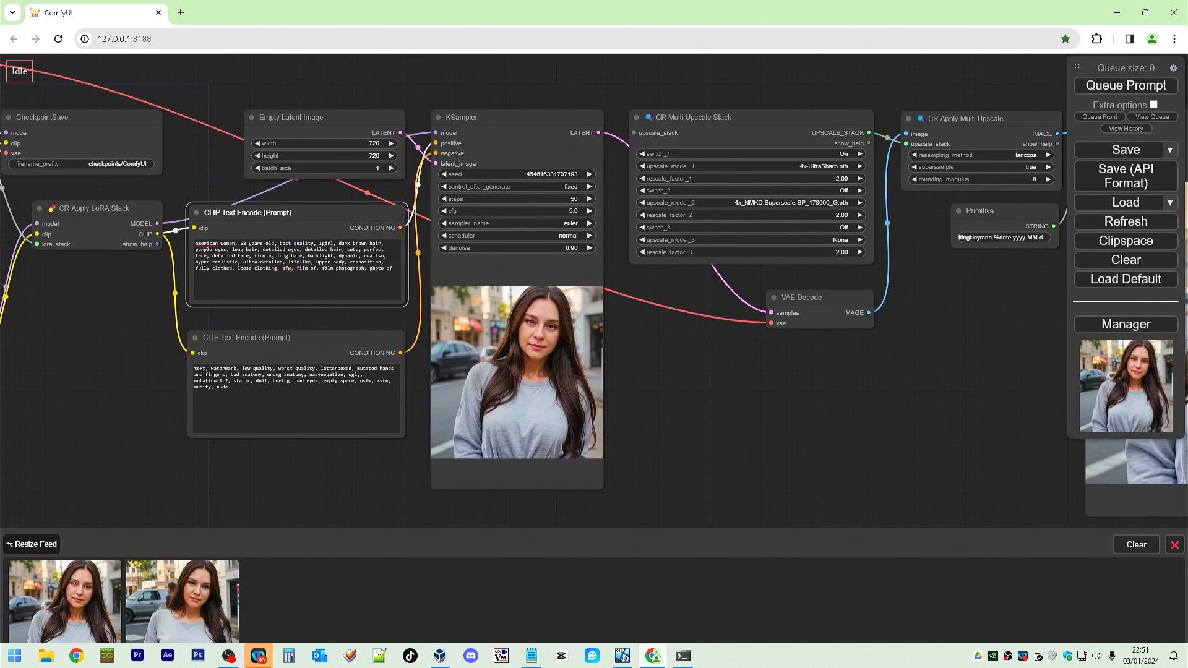
{"action": "left_click", "coordinate": [1174, 545]}
Add a FaceDetailer node below the VAE Decode node.
{"action": "scroll", "coordinate": [812, 445], "scroll_direction": "down", "scroll_amount": 2}
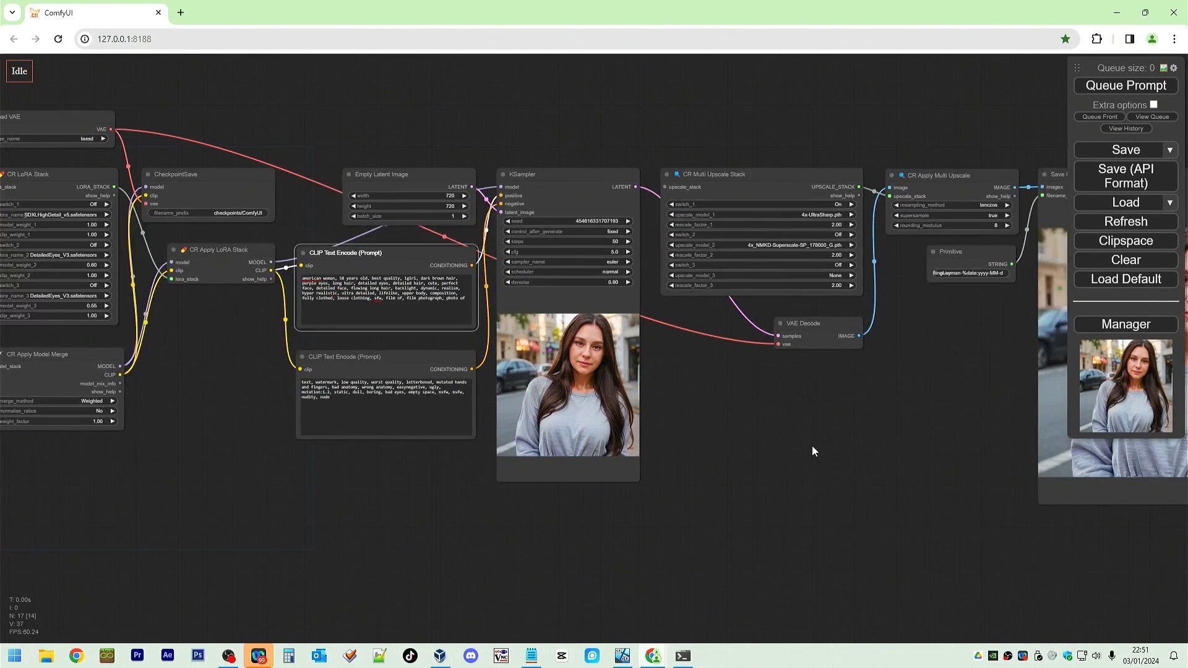
{"action": "left_click", "coordinate": [800, 437]}
{"action": "double_click", "coordinate": [803, 437]}
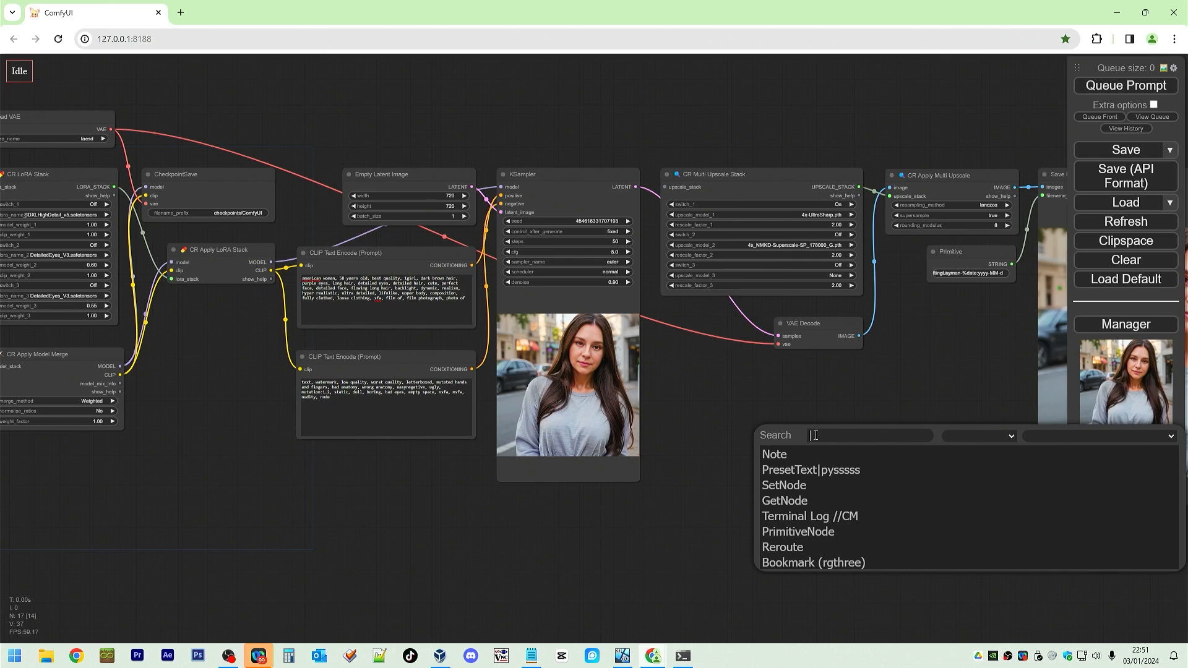
{"action": "type", "text": "facede"}
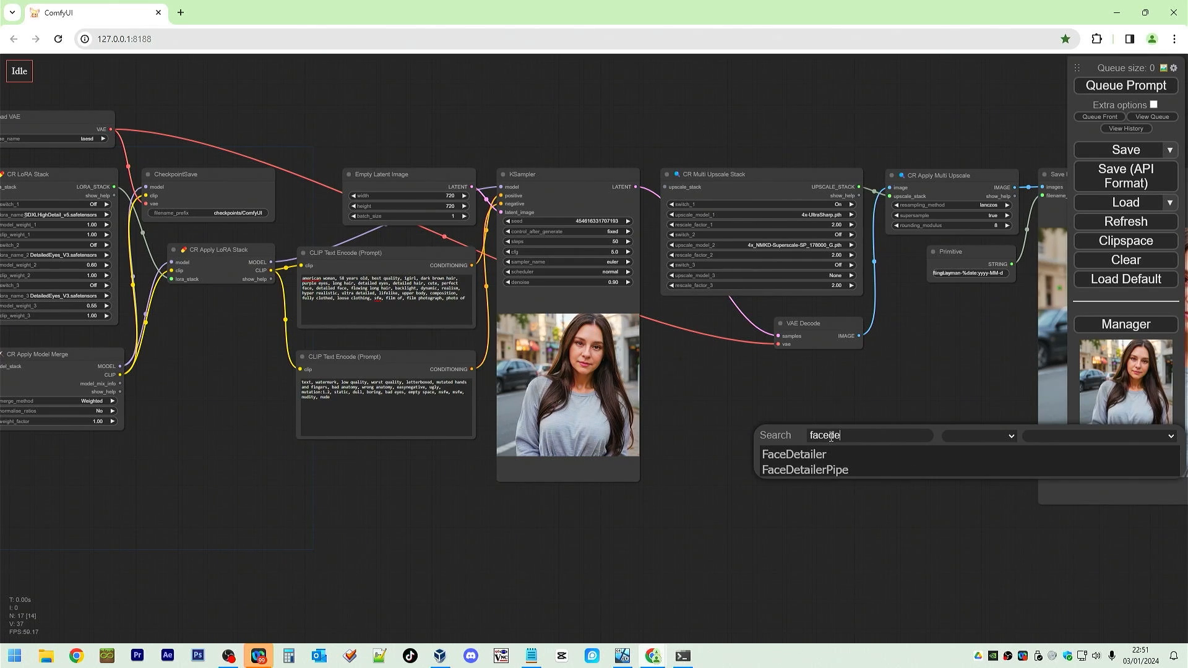
{"action": "left_click", "coordinate": [804, 455]}
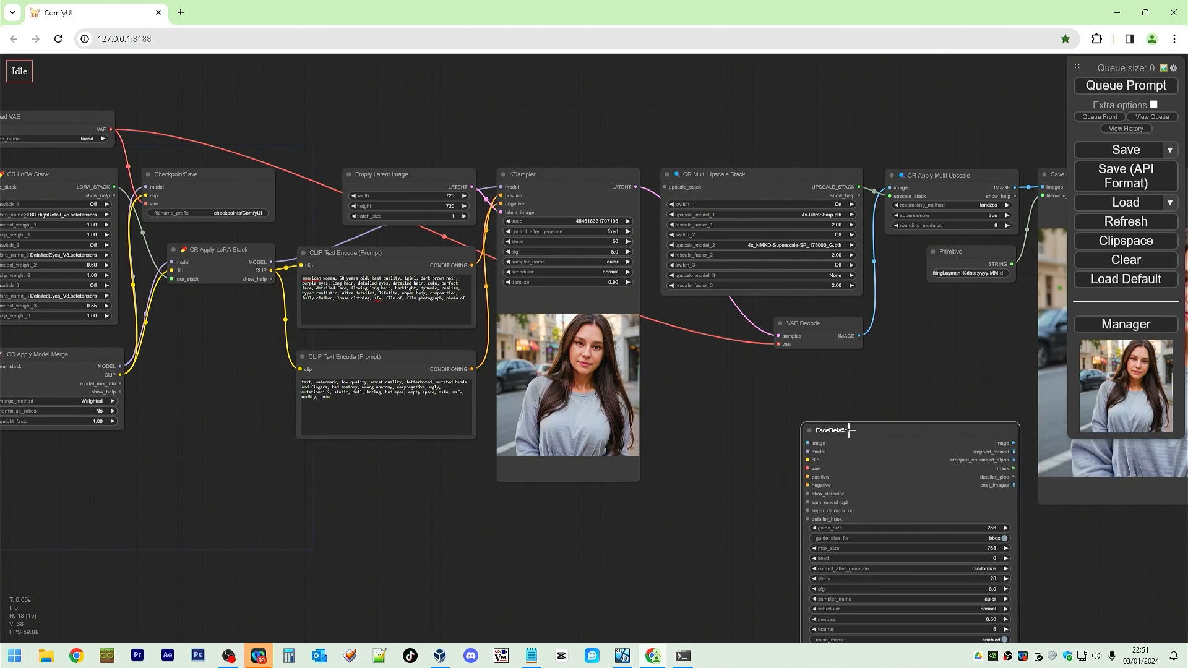
{"action": "left_click_drag", "start_coordinate": [856, 433], "coordinate": [811, 407]}
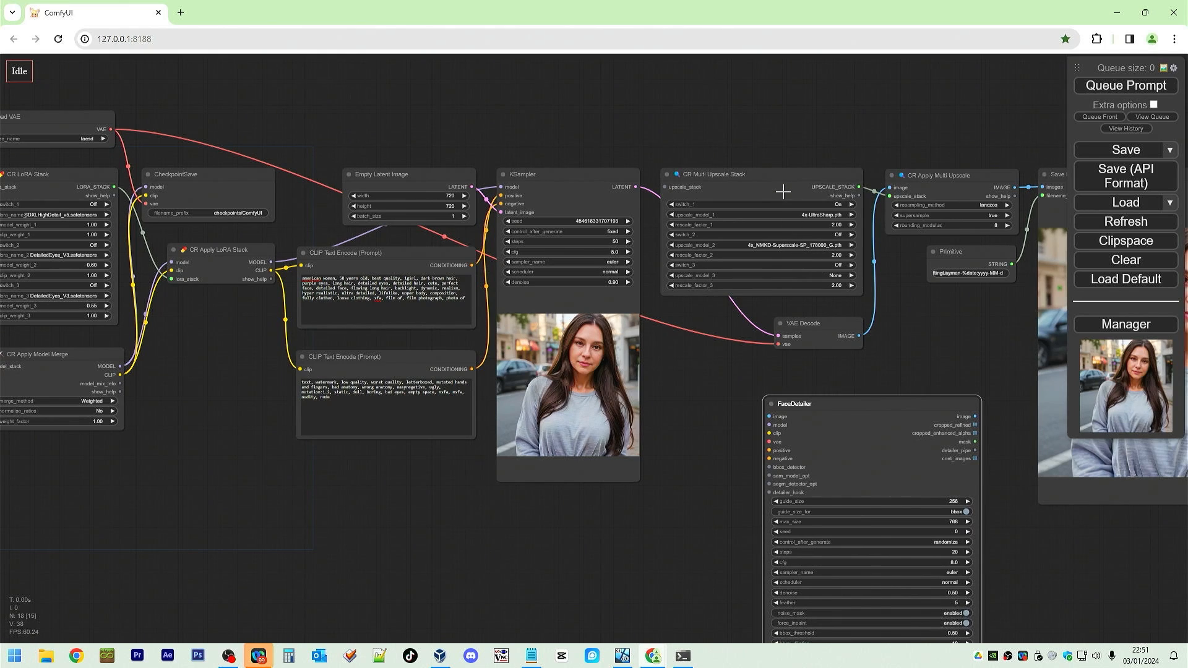
Move the CR Multi Upscale Stack node upward and the Save Image node to the right.
{"action": "left_click_drag", "start_coordinate": [783, 177], "coordinate": [781, 94]}
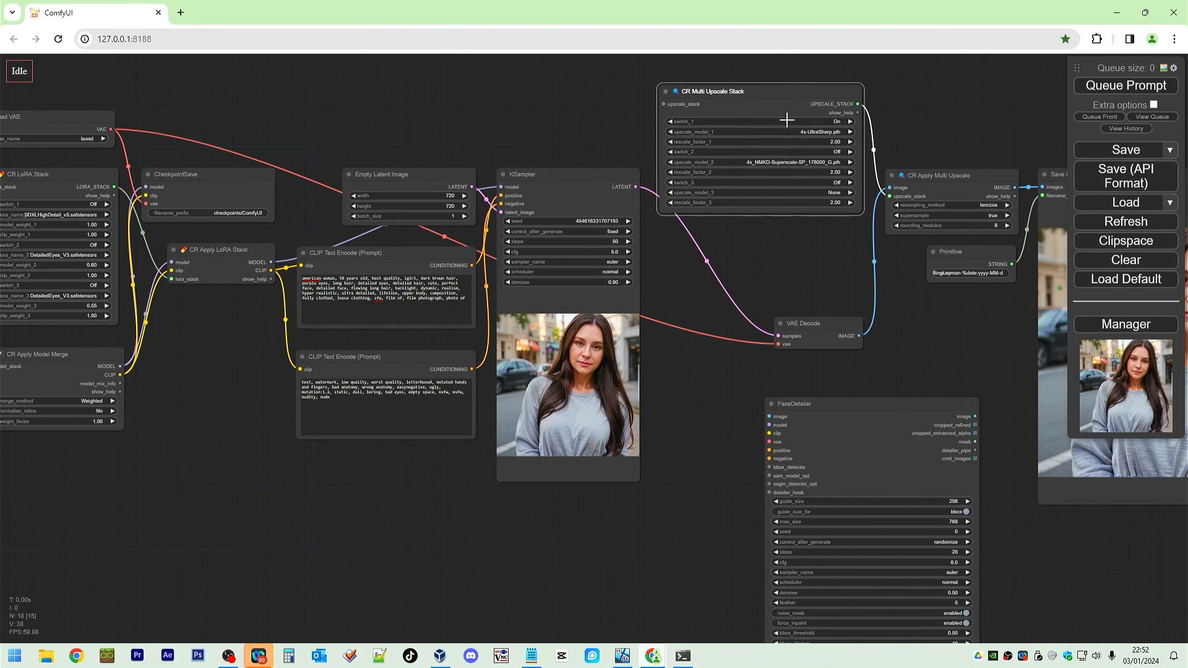
{"action": "left_click_drag", "start_coordinate": [998, 319], "coordinate": [763, 284]}
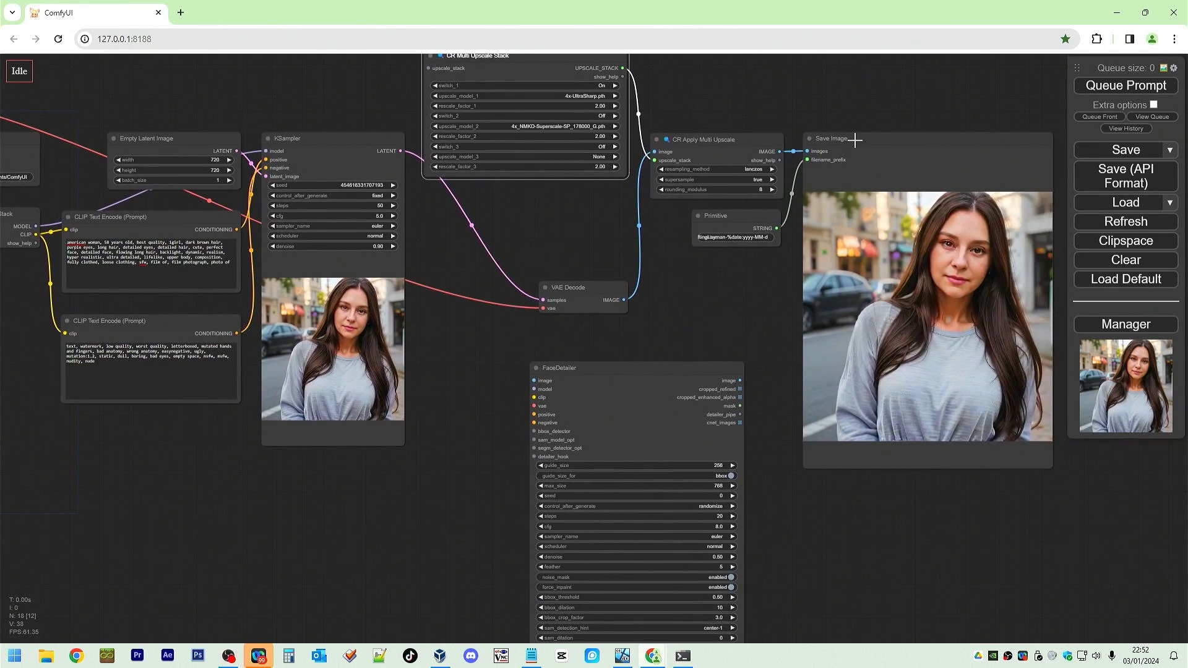
{"action": "left_click_drag", "start_coordinate": [854, 140], "coordinate": [983, 130]}
Try wiring FaceDetailer between CR Apply Multi Upscale and Save Image, then delete the FaceDetailer node.
{"action": "left_click_drag", "start_coordinate": [728, 142], "coordinate": [534, 381]}
{"action": "left_click_drag", "start_coordinate": [740, 381], "coordinate": [929, 142]}
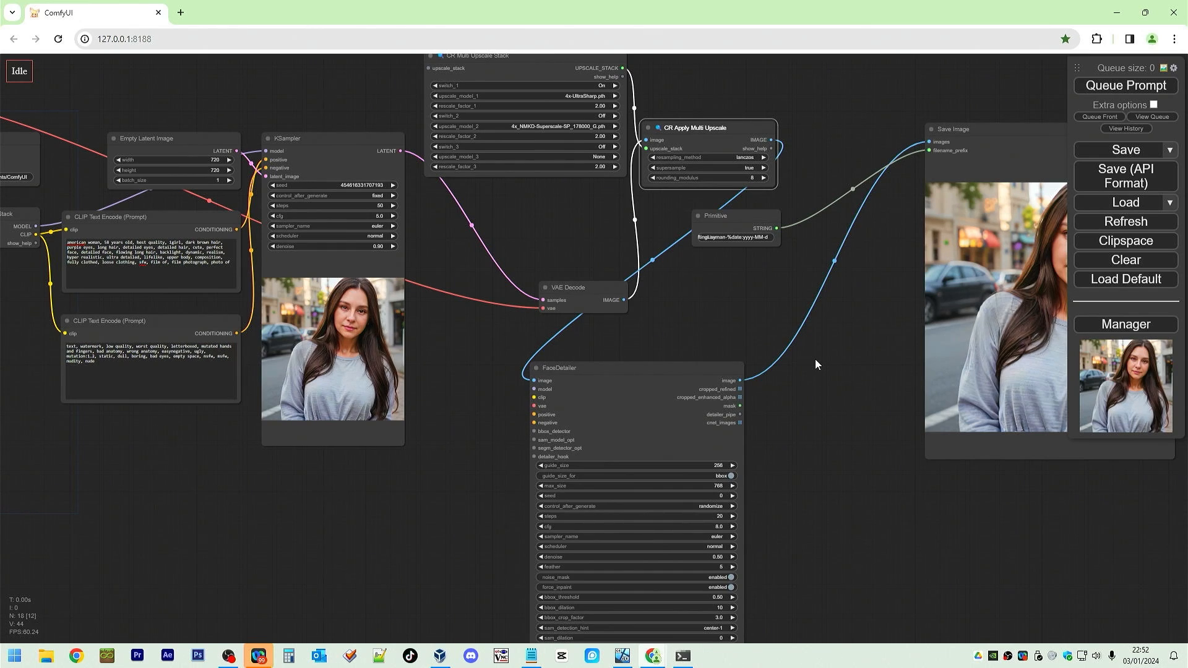
{"action": "left_click", "coordinate": [656, 383]}
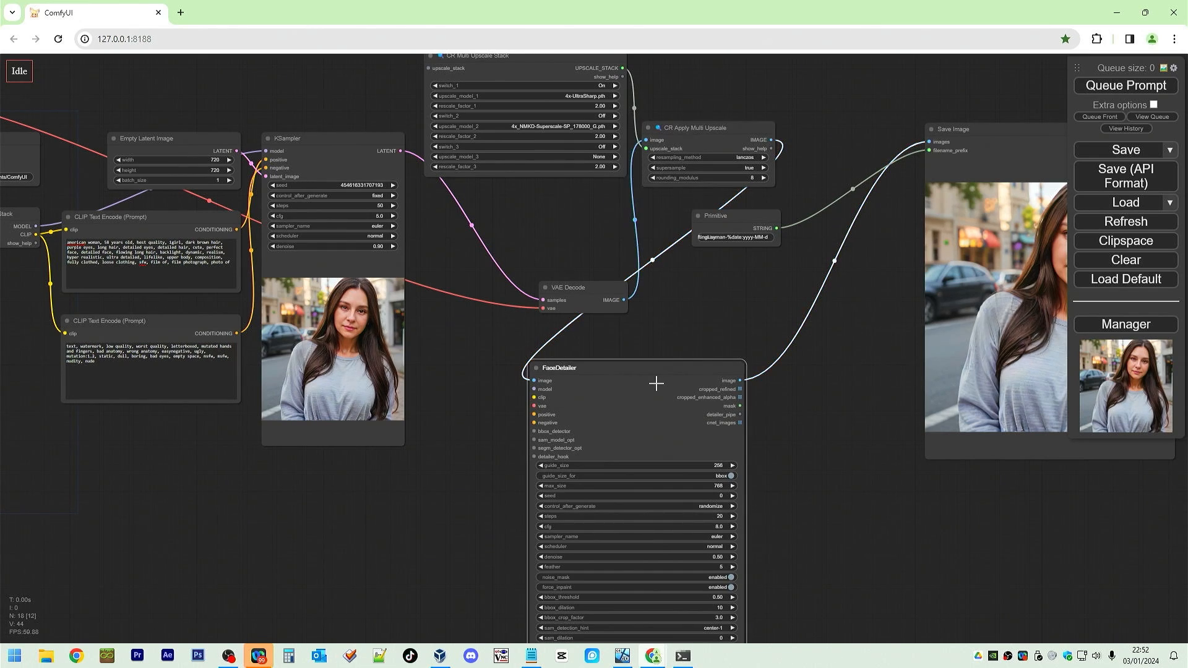
{"action": "key", "text": "Delete"}
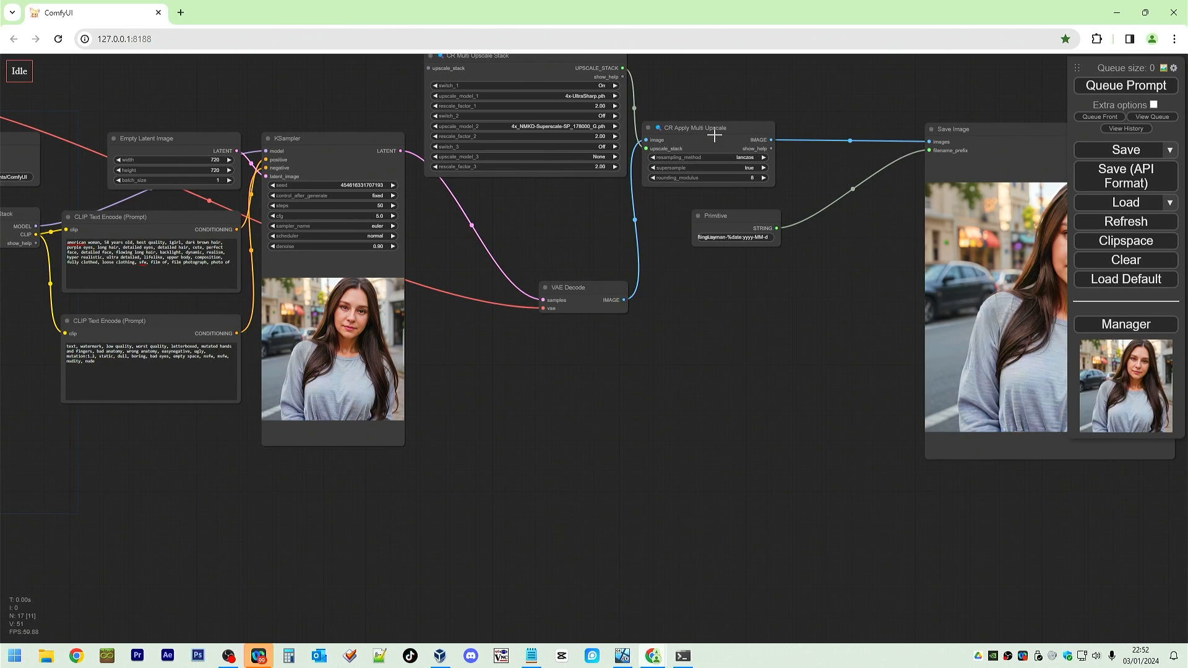
Shift the CR Apply Multi Upscale node to the right and set the KSampler cfg to 3.
{"action": "left_click_drag", "start_coordinate": [711, 130], "coordinate": [781, 123]}
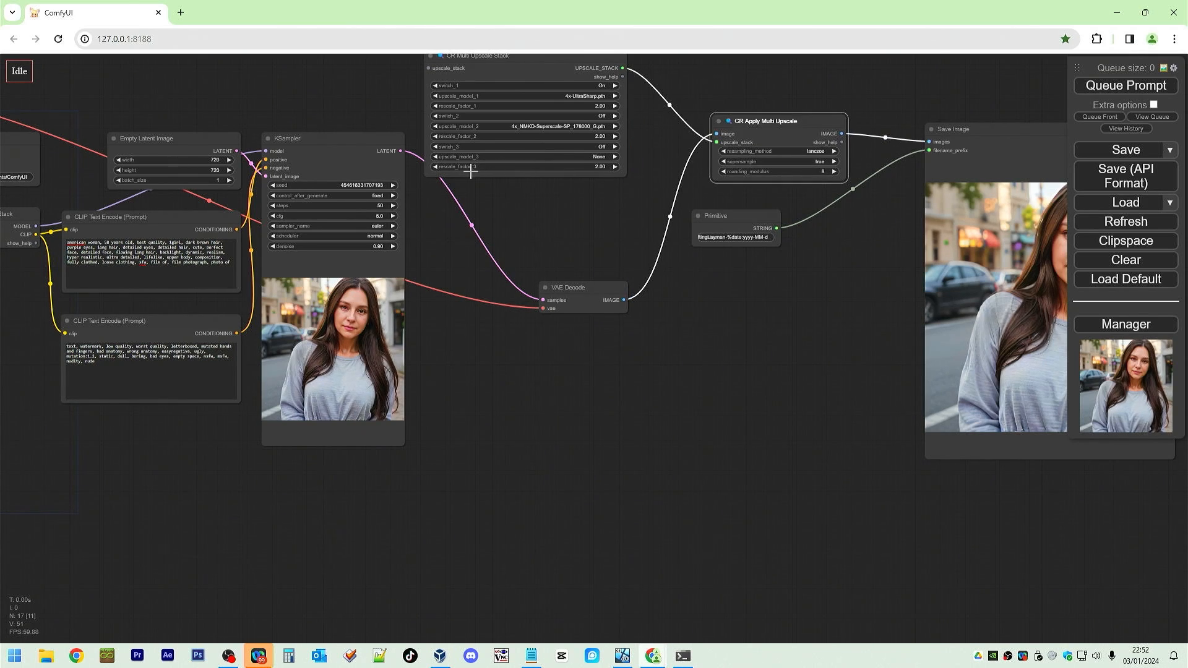
{"action": "left_click", "coordinate": [380, 216]}
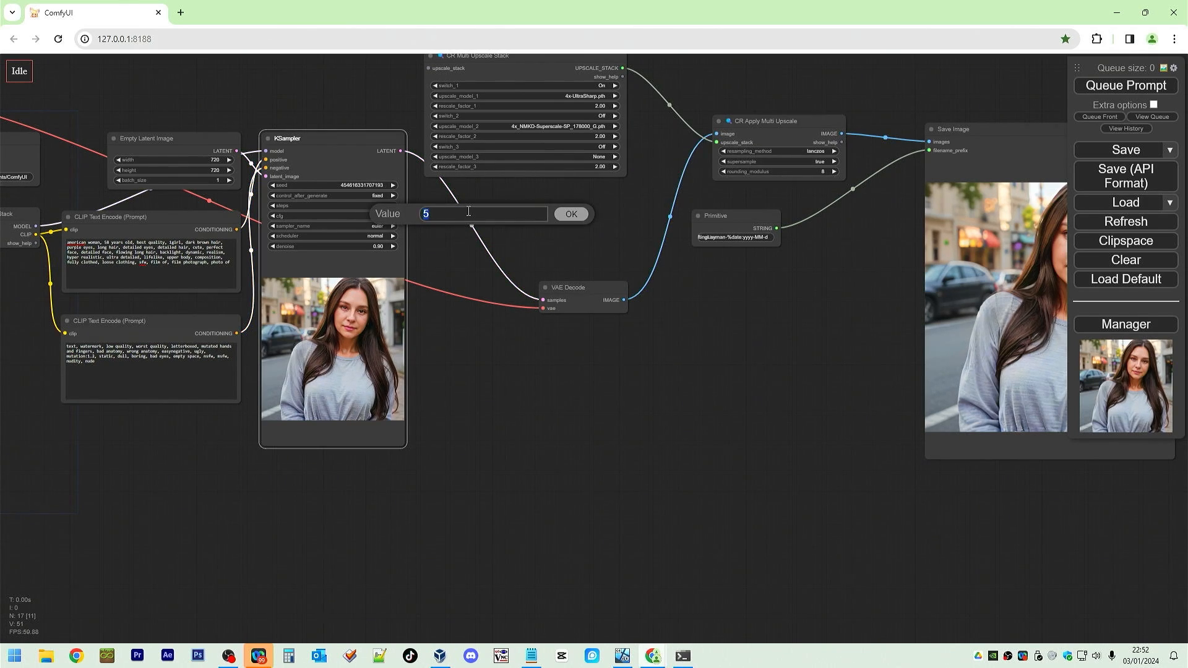
{"action": "type", "text": "3"}
{"action": "key", "text": "Return"}
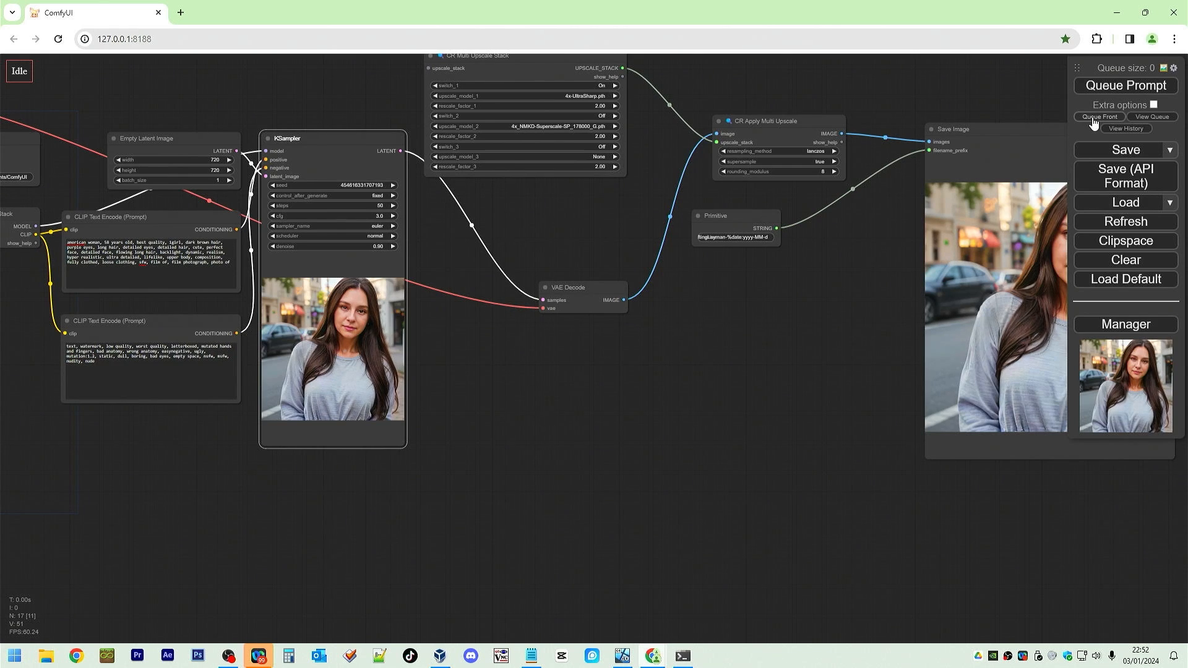
Queue the prompt and open the image feed.
{"action": "left_click", "coordinate": [1103, 90]}
{"action": "left_click_drag", "start_coordinate": [791, 332], "coordinate": [708, 340]}
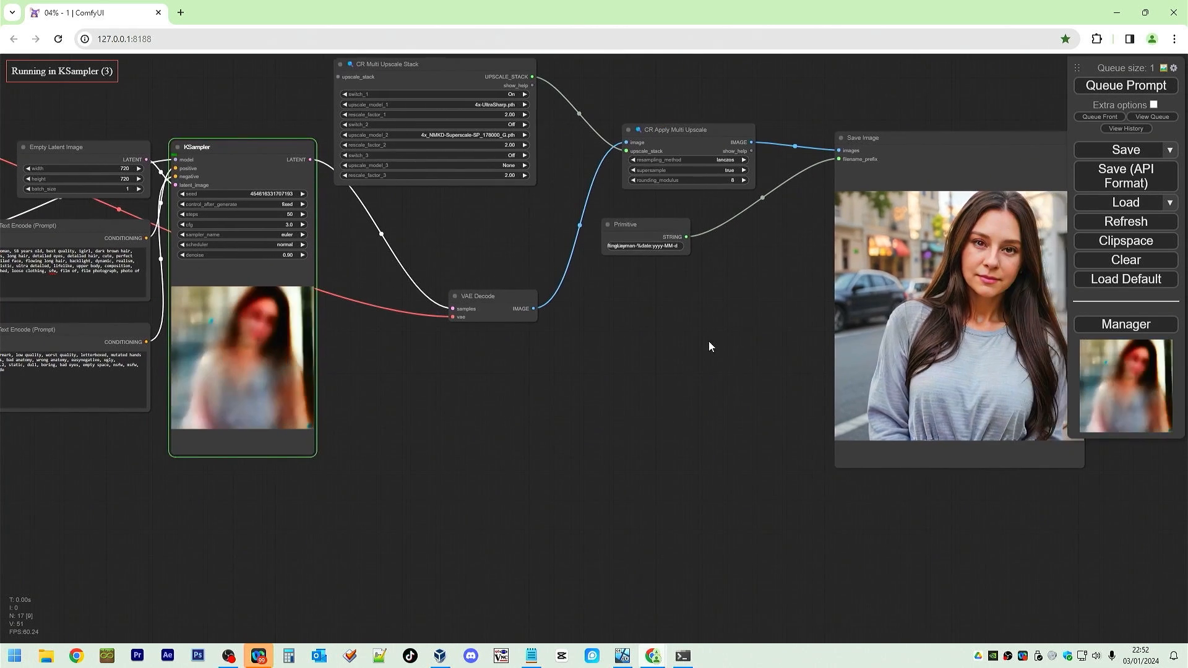
{"action": "left_click", "coordinate": [1163, 69]}
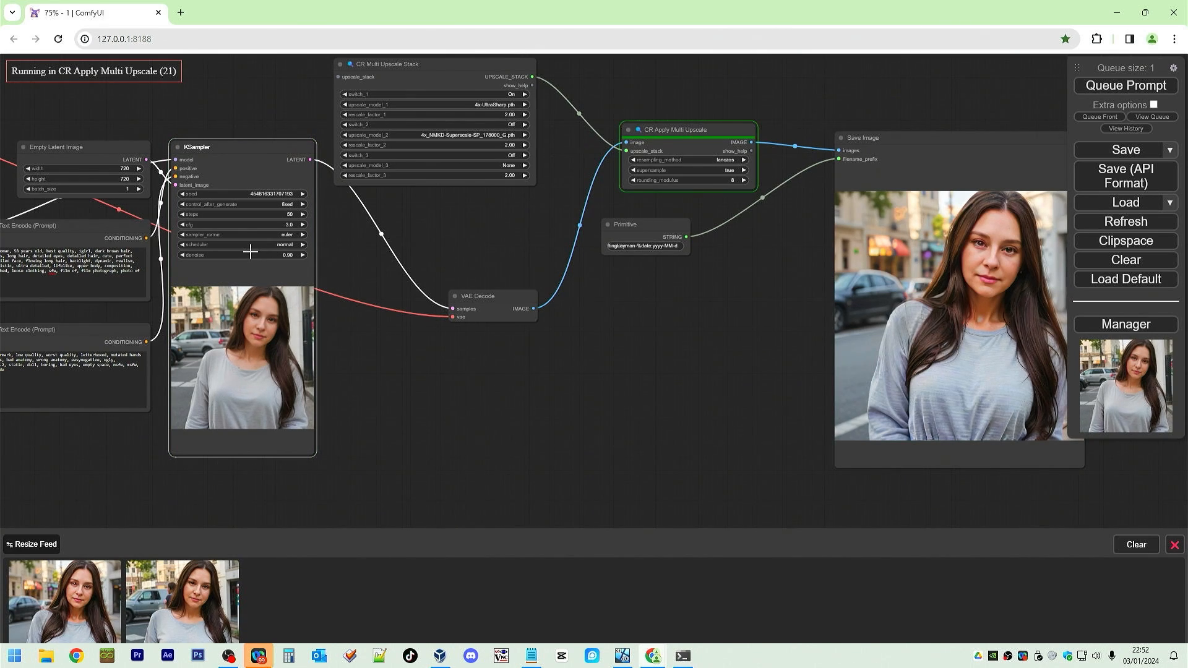
Compare the newest generated images with the earlier ones in the full-size viewer.
{"action": "left_click_drag", "start_coordinate": [411, 237], "coordinate": [358, 232]}
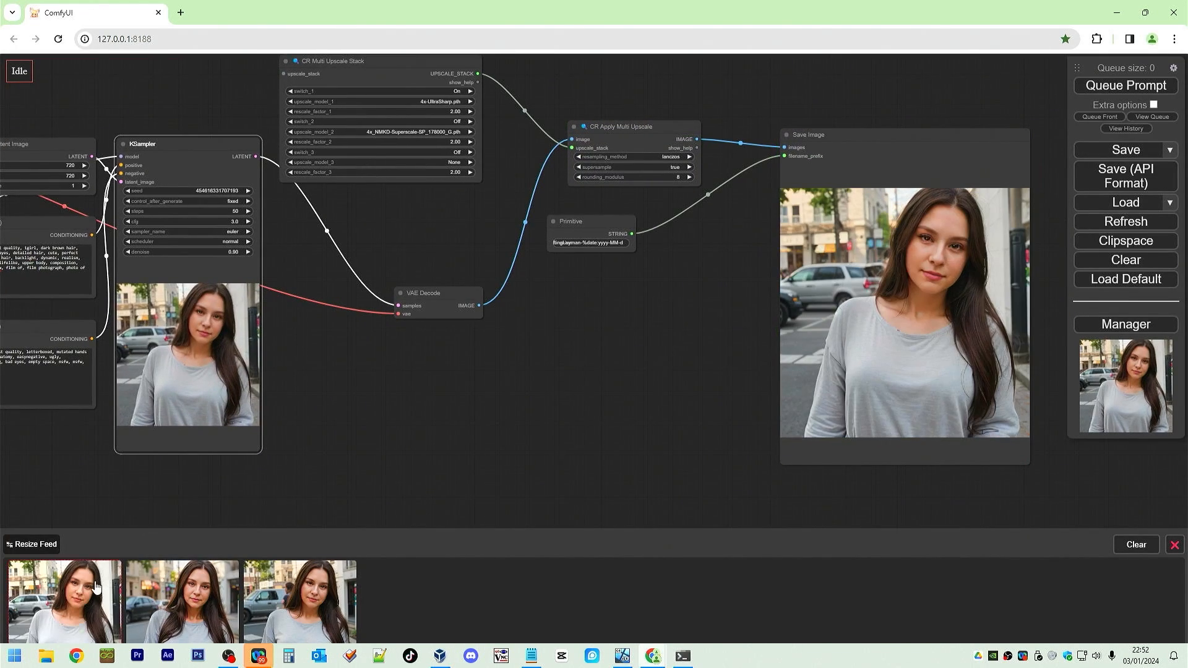
{"action": "left_click", "coordinate": [65, 600]}
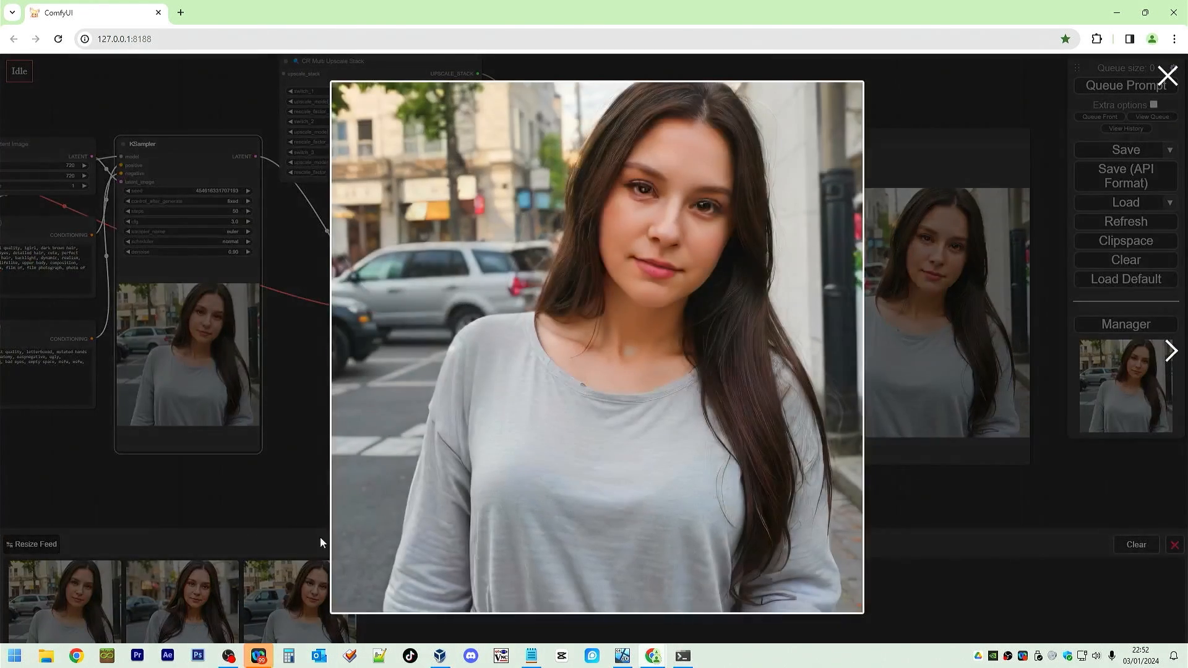
{"action": "left_click", "coordinate": [1173, 351]}
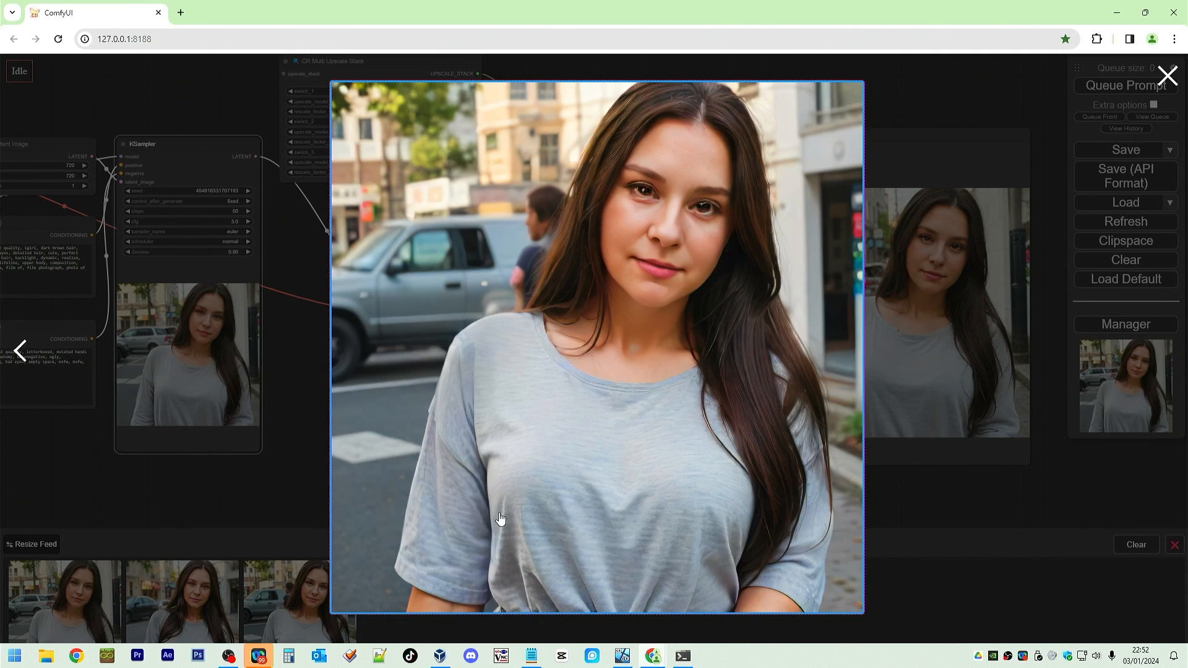
{"action": "left_click", "coordinate": [17, 353]}
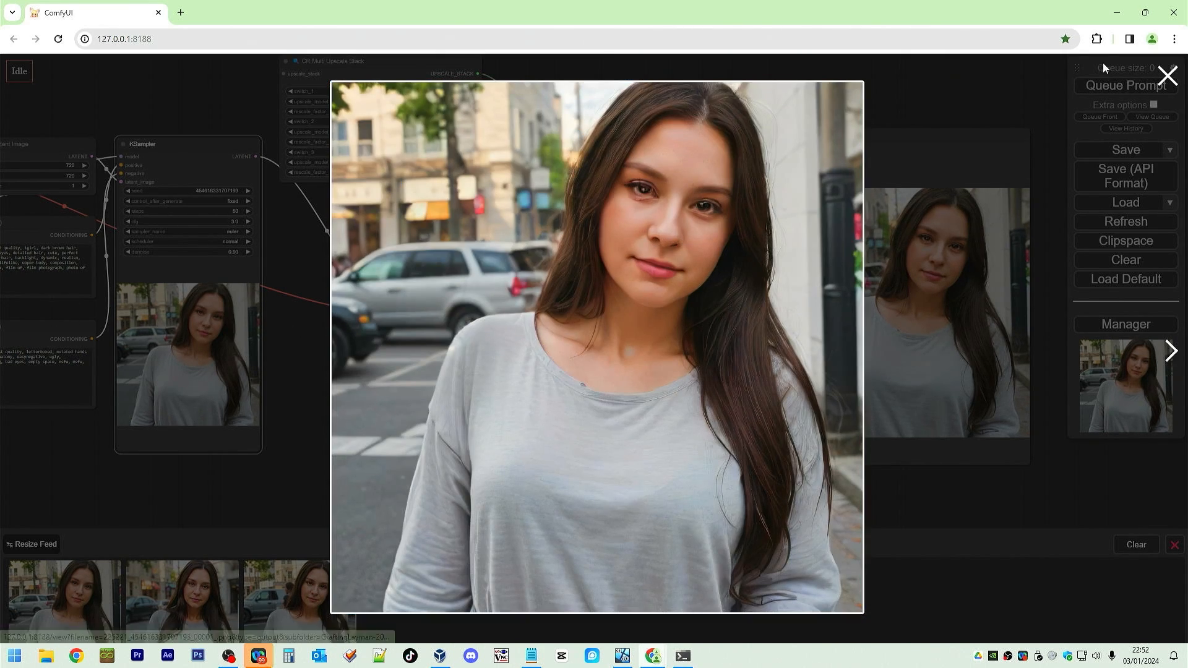
{"action": "left_click", "coordinate": [1167, 75]}
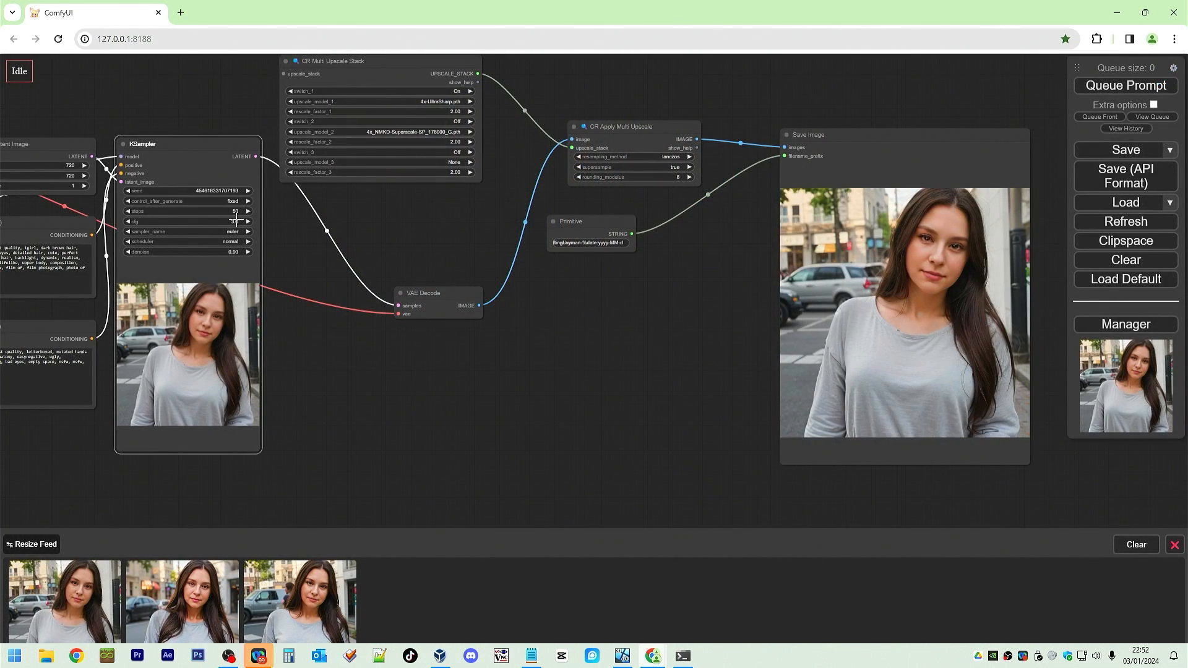
Set the KSampler denoise to 1.
{"action": "left_click", "coordinate": [229, 252]}
{"action": "double_click", "coordinate": [285, 250]}
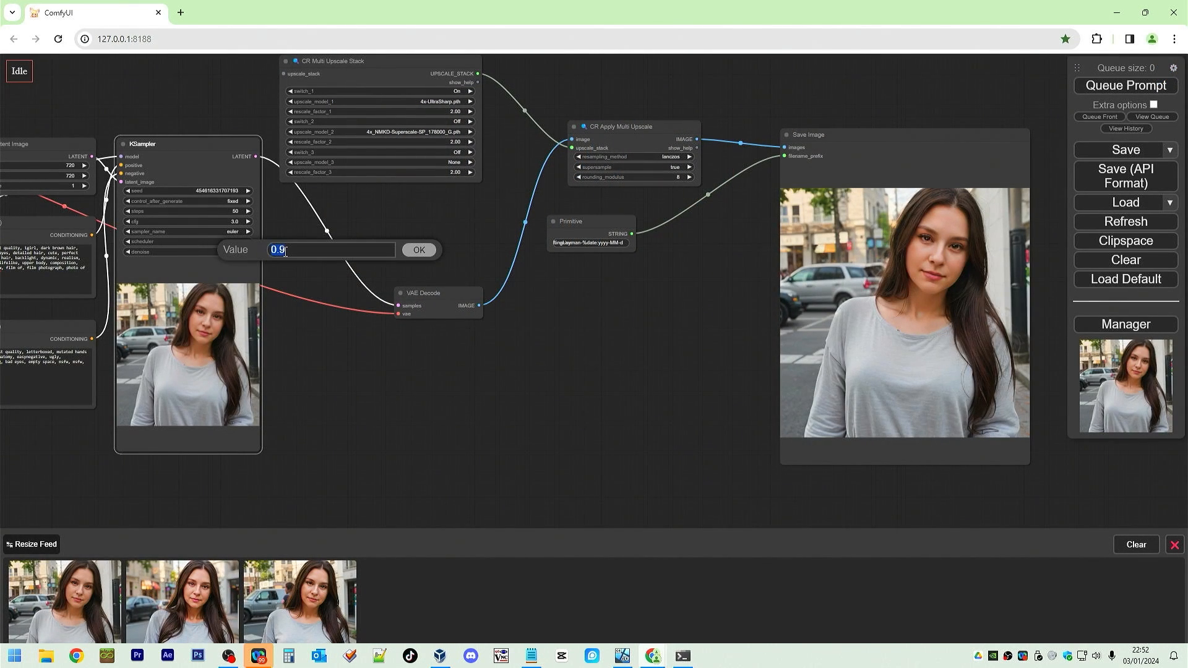
{"action": "type", "text": "1"}
{"action": "key", "text": "Return"}
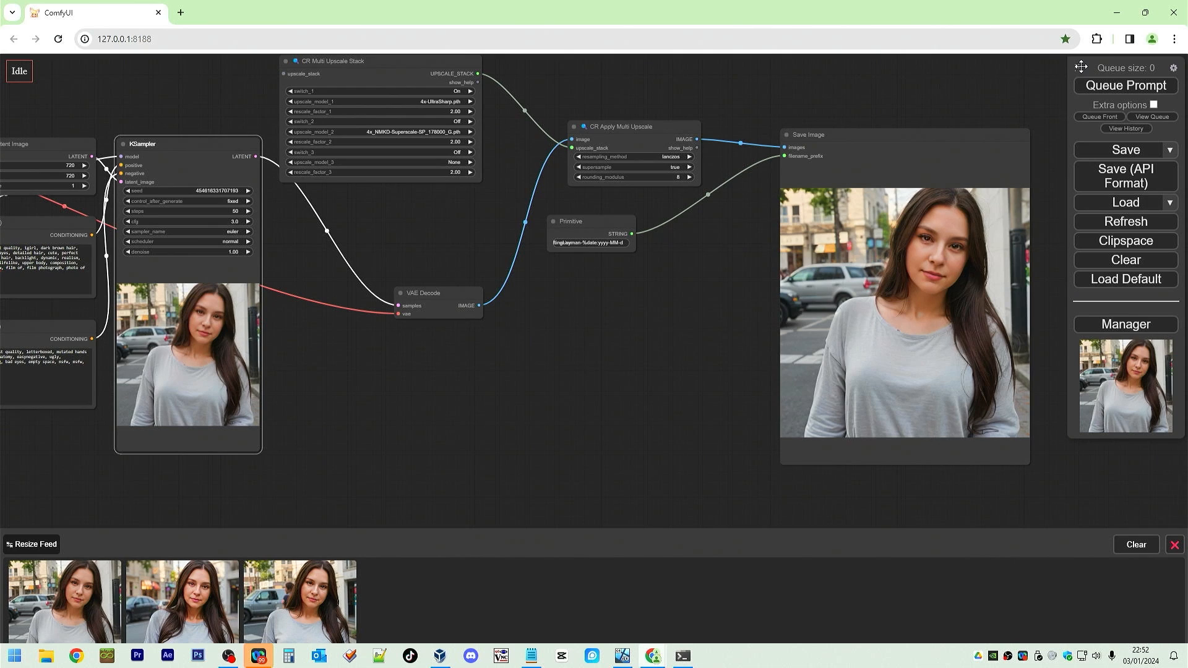
Queue the prompt to generate with the new denoise setting.
{"action": "left_click", "coordinate": [1096, 90]}
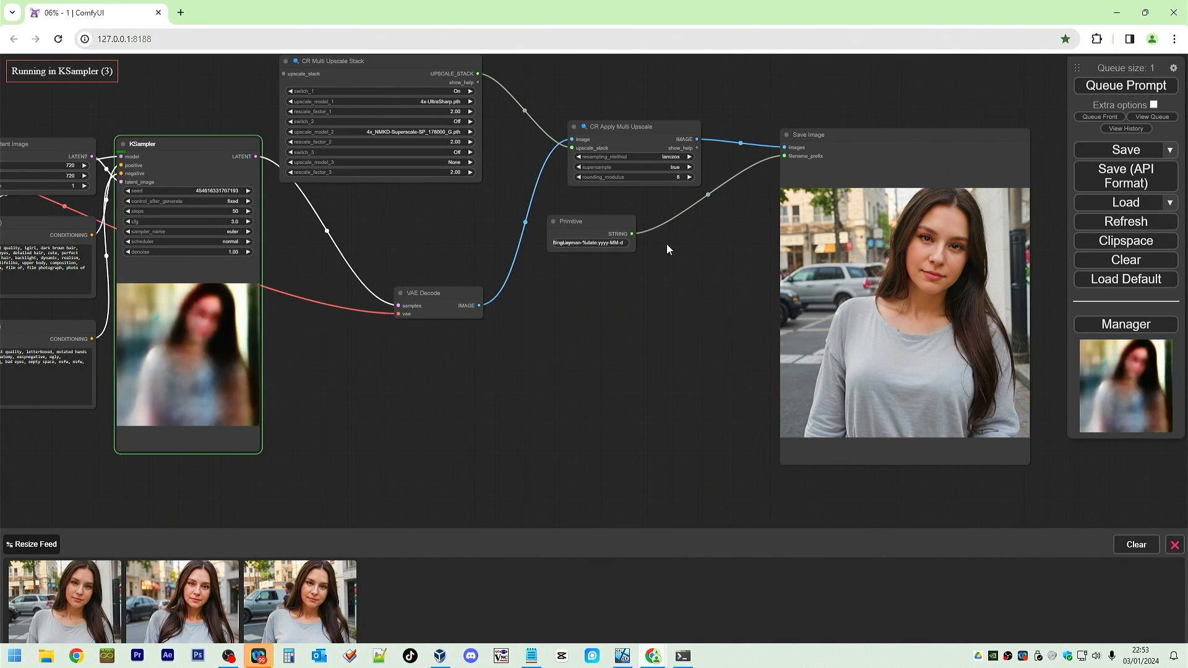
{"action": "left_click_drag", "start_coordinate": [385, 396], "coordinate": [614, 417]}
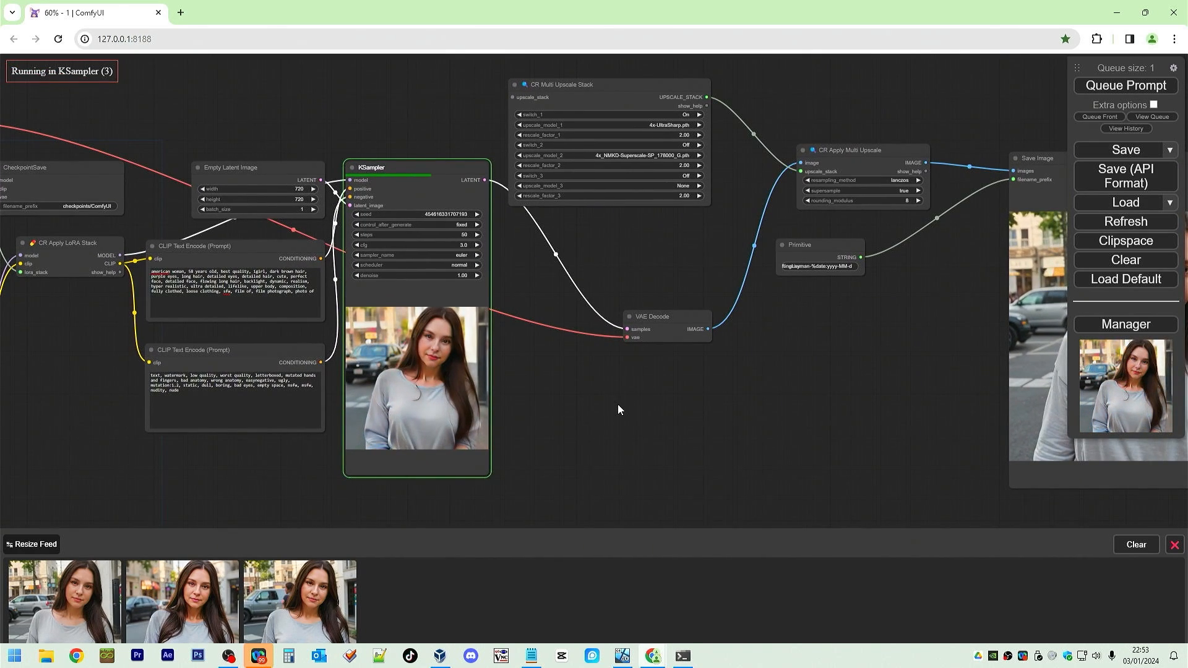
{"action": "left_click_drag", "start_coordinate": [857, 400], "coordinate": [541, 384]}
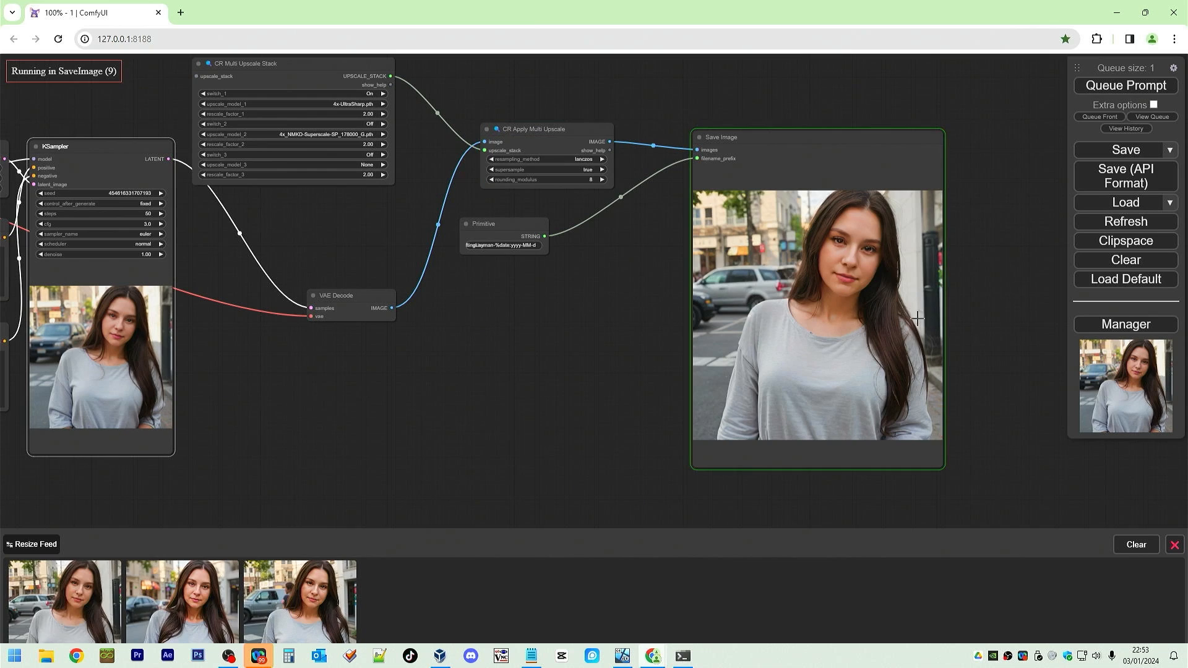
Compare the latest image with the previous result in the full-size viewer.
{"action": "left_click", "coordinate": [102, 602]}
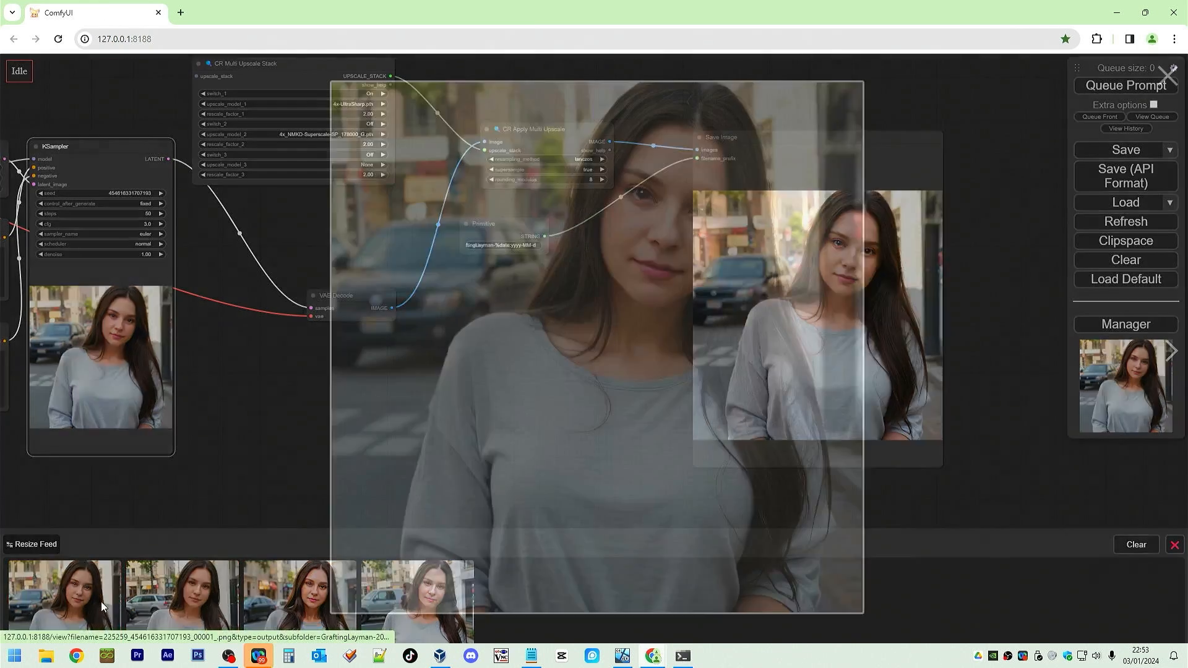
{"action": "left_click", "coordinate": [1172, 351]}
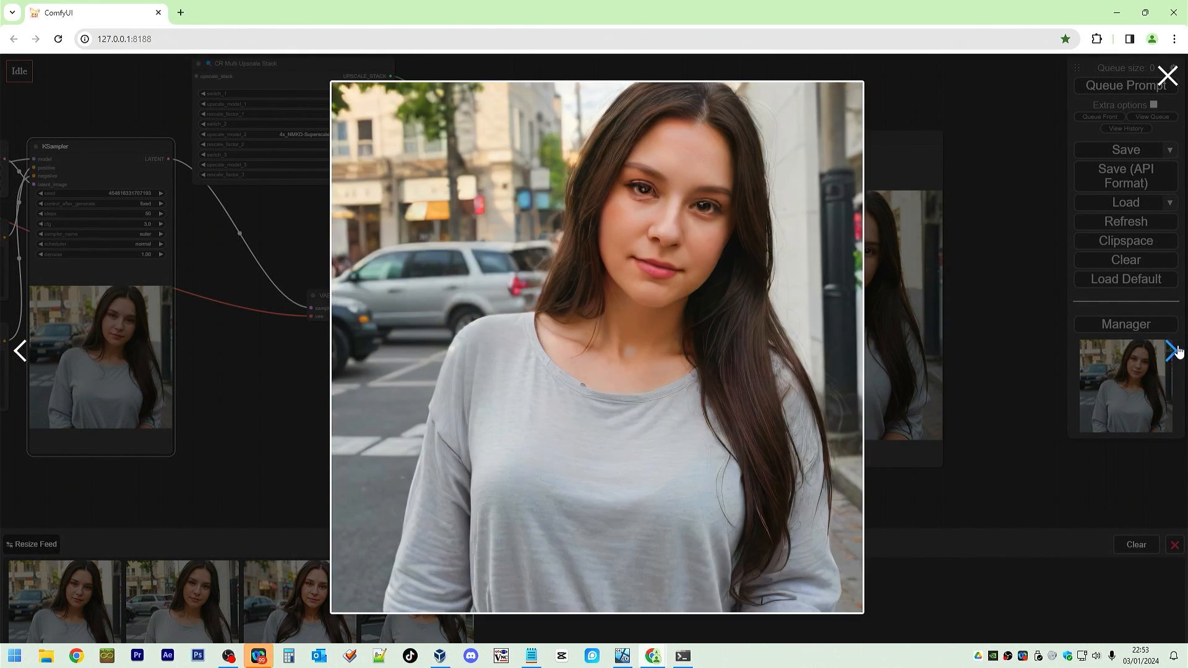
{"action": "left_click", "coordinate": [21, 351]}
{"action": "mouse_move", "coordinate": [626, 298]}
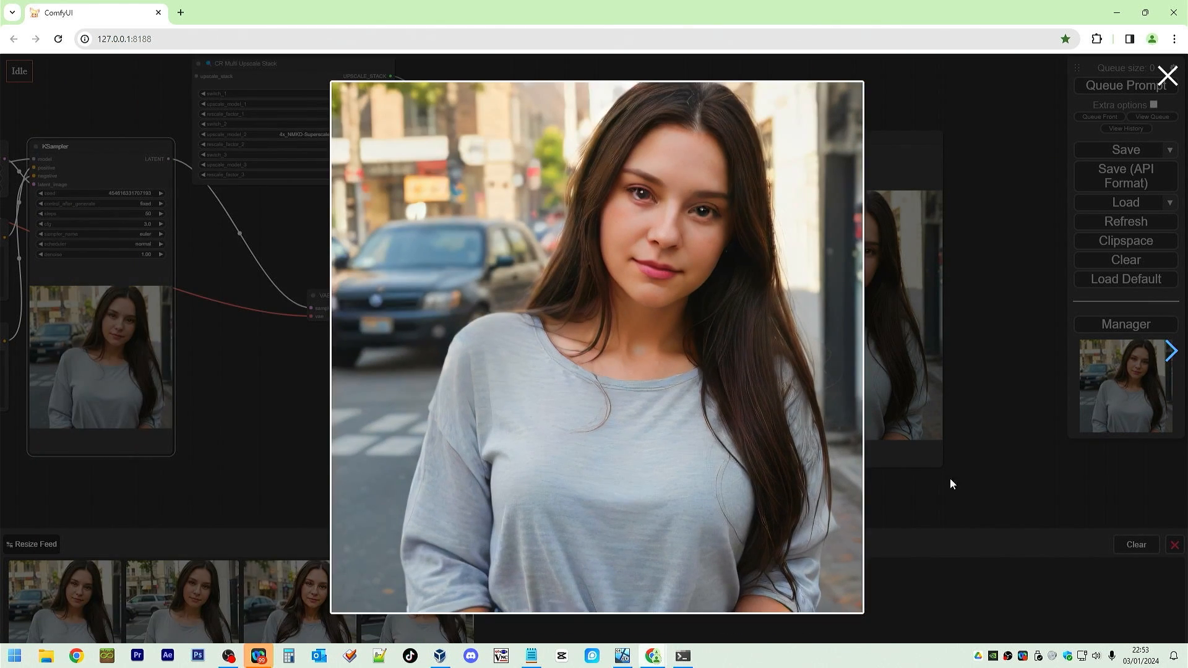
{"action": "left_click", "coordinate": [922, 508]}
Set the KSampler sampler to dpmpp_3m_sde_gpu and the scheduler to karras.
{"action": "left_click_drag", "start_coordinate": [350, 392], "coordinate": [649, 378]}
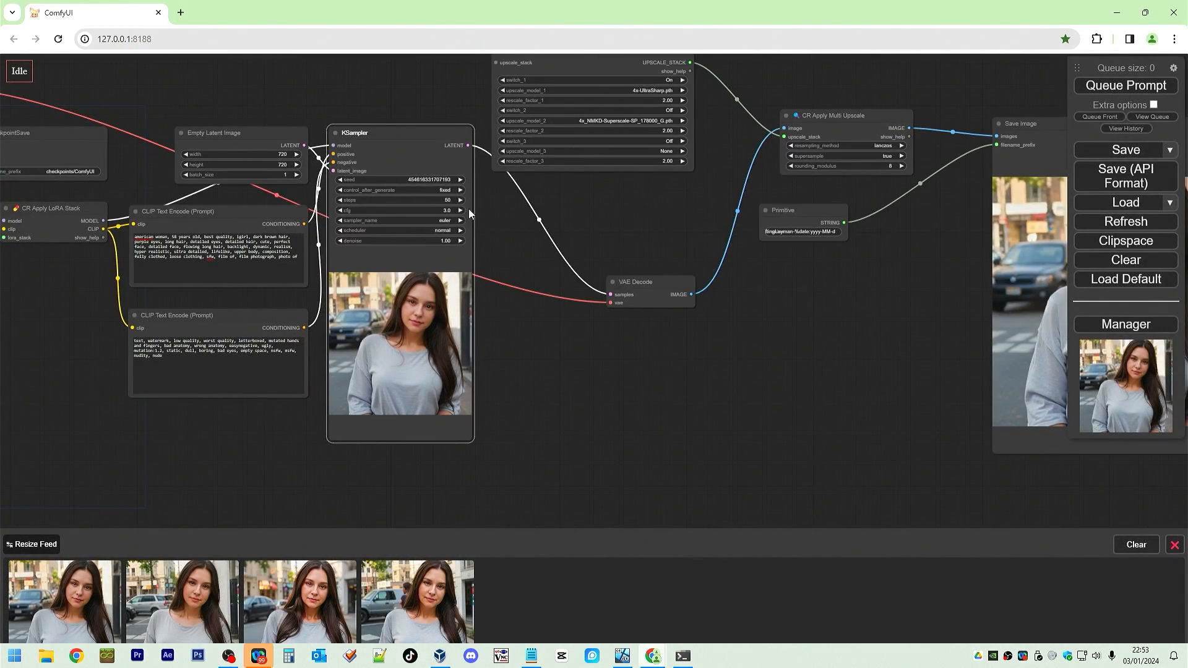
{"action": "left_click", "coordinate": [443, 220]}
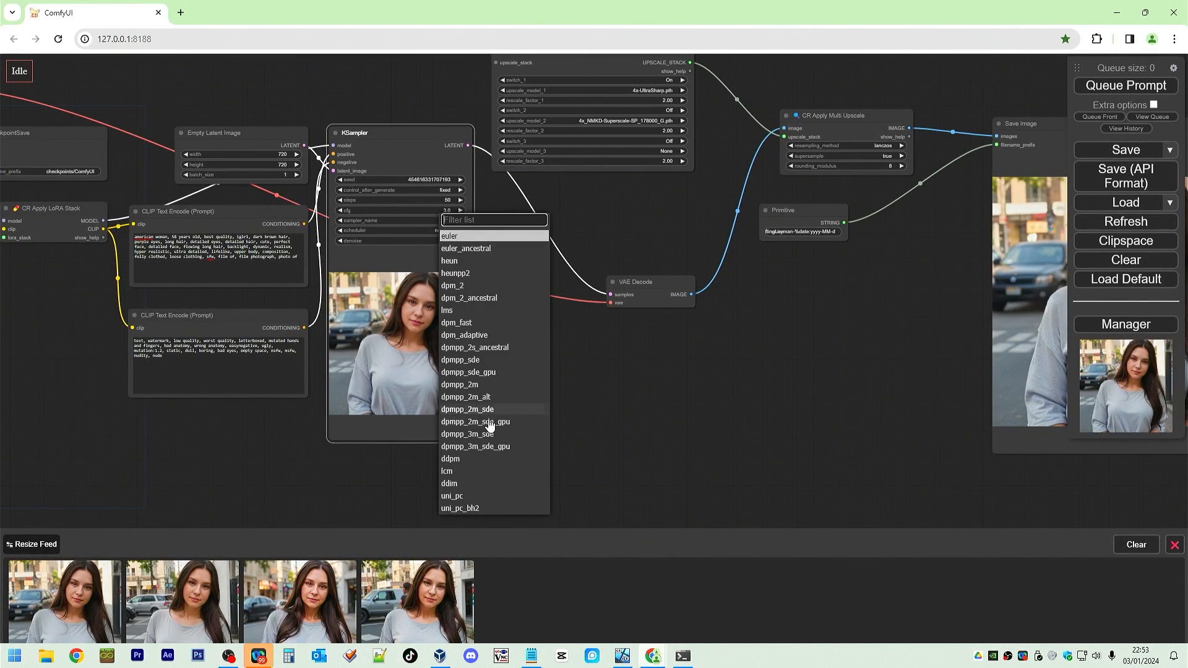
{"action": "left_click", "coordinate": [492, 448]}
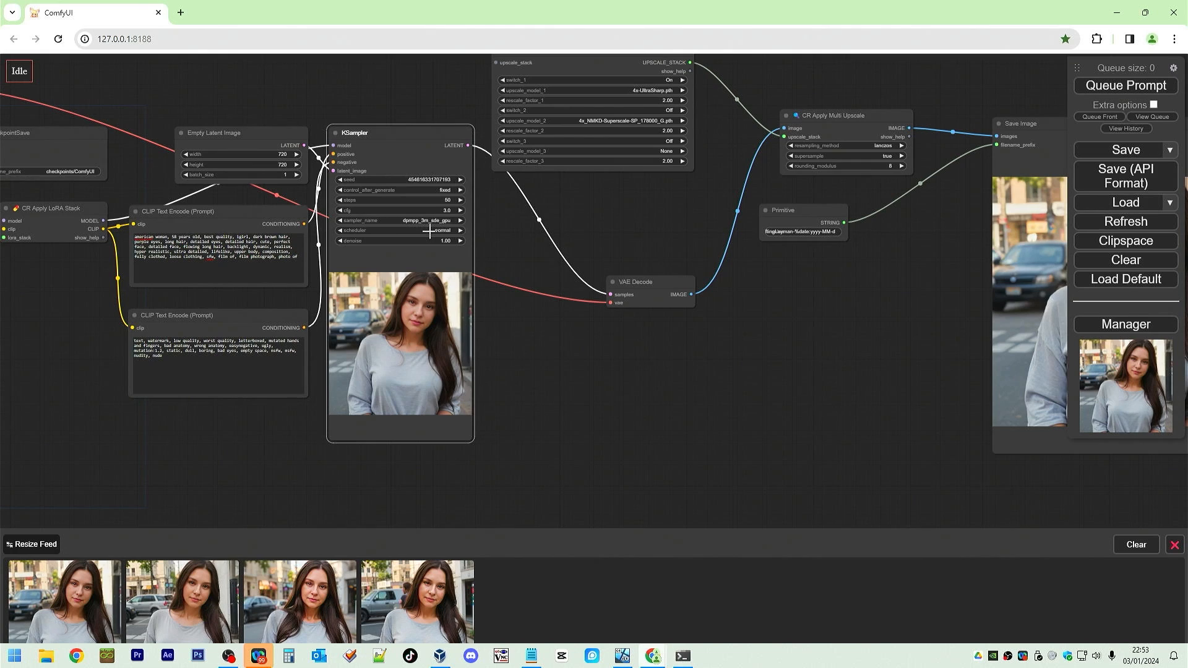
{"action": "left_click", "coordinate": [430, 231]}
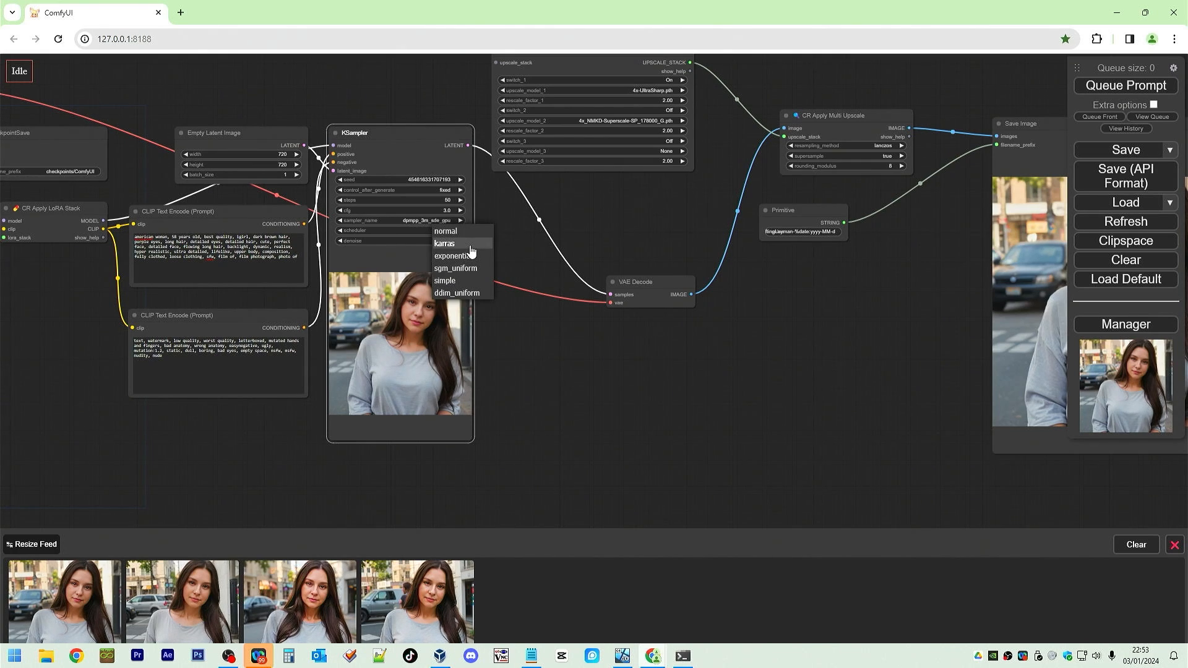
{"action": "left_click", "coordinate": [470, 248]}
Queue the prompt with the new sampler and scheduler.
{"action": "left_click_drag", "start_coordinate": [739, 328], "coordinate": [451, 384]}
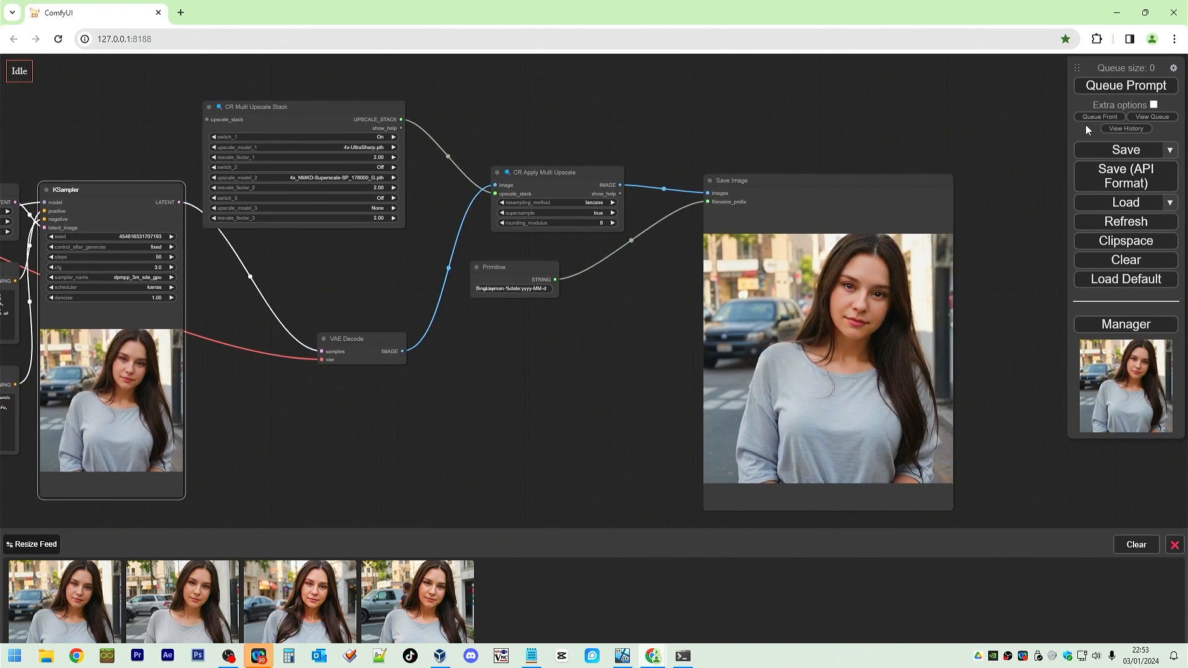
{"action": "left_click", "coordinate": [1149, 85]}
{"action": "left_click_drag", "start_coordinate": [518, 408], "coordinate": [575, 382]}
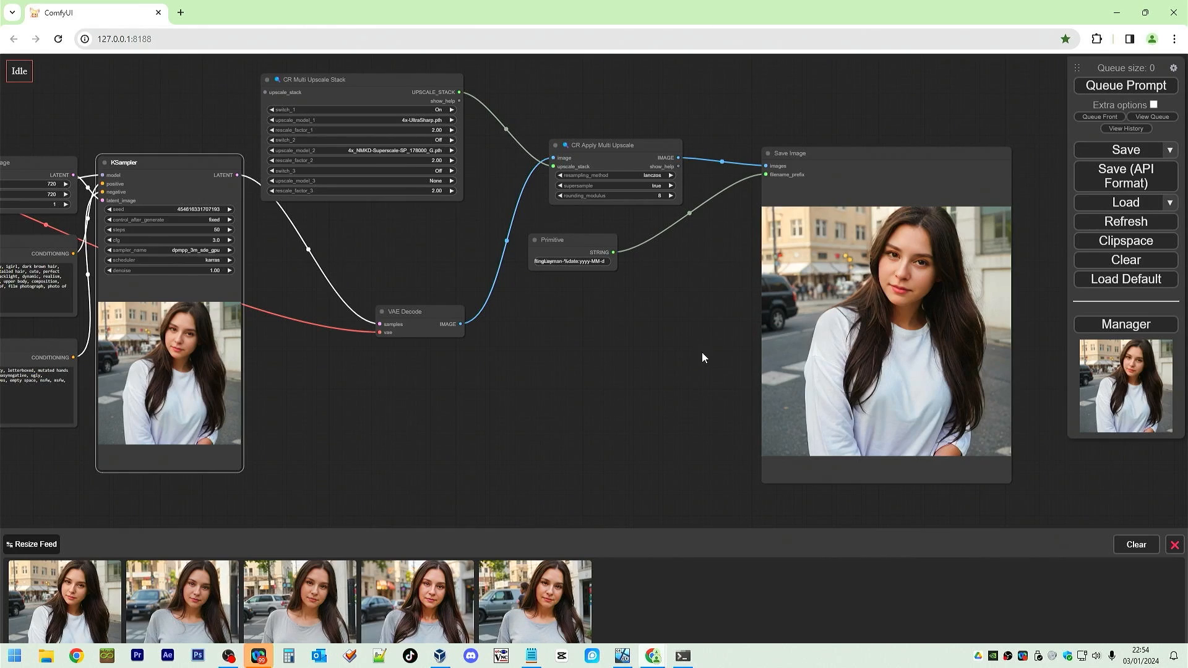
Compare the newest image against the previous one in the full-size viewer.
{"action": "left_click", "coordinate": [216, 569]}
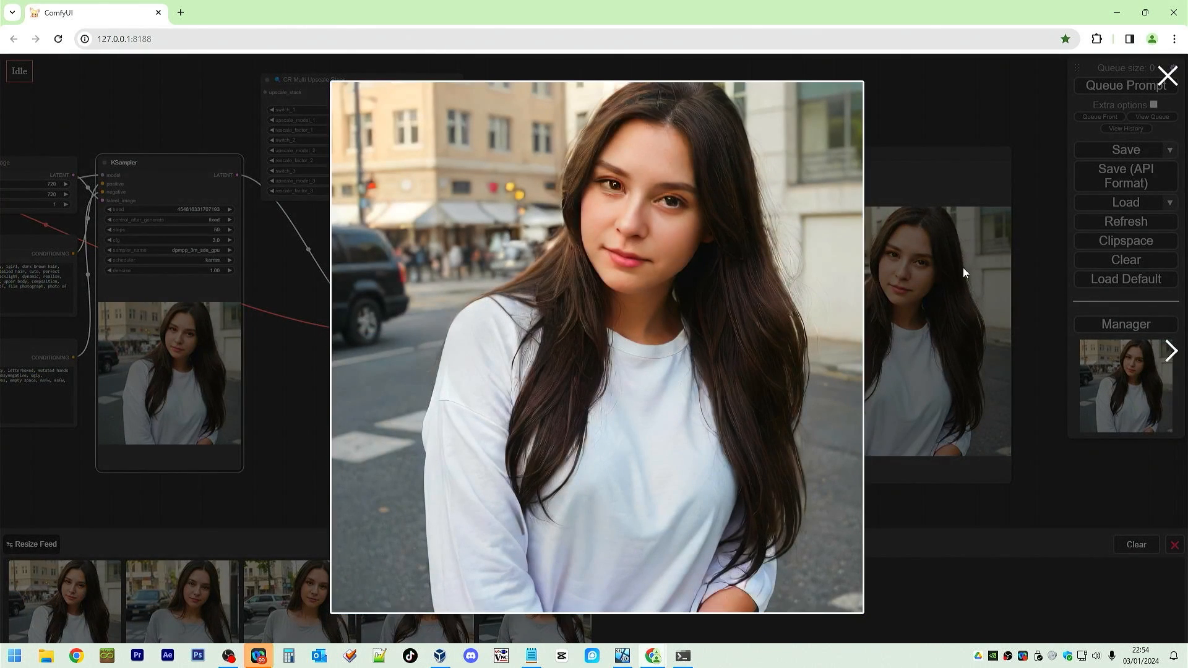
{"action": "left_click", "coordinate": [1176, 358]}
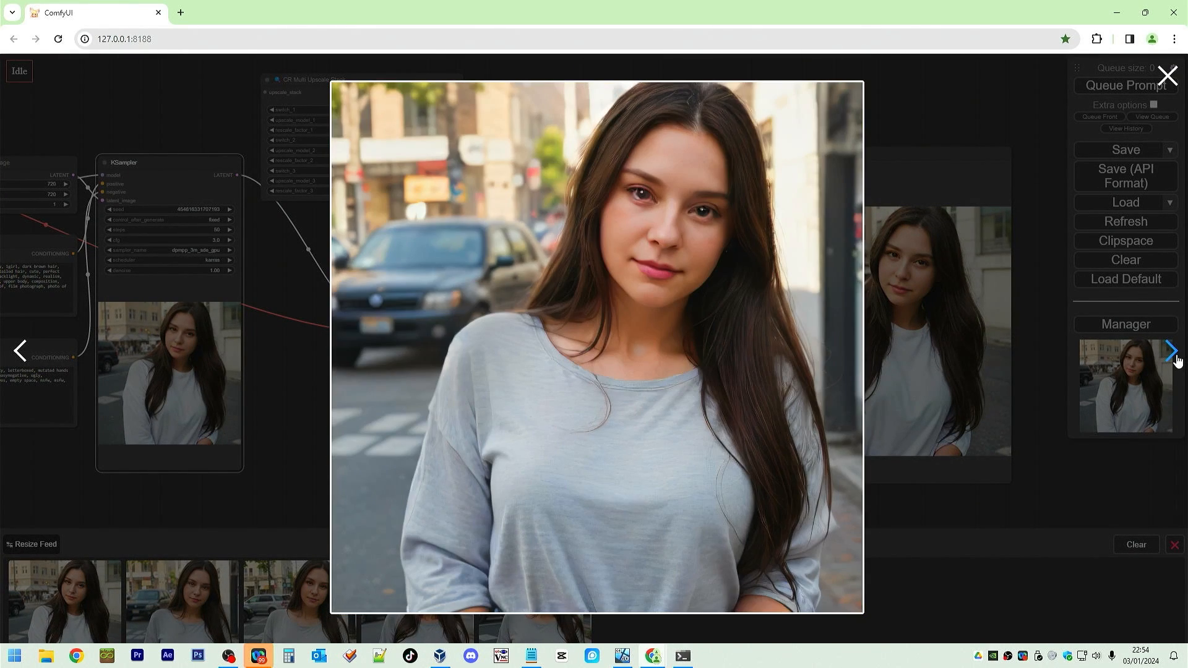
{"action": "left_click", "coordinate": [24, 353]}
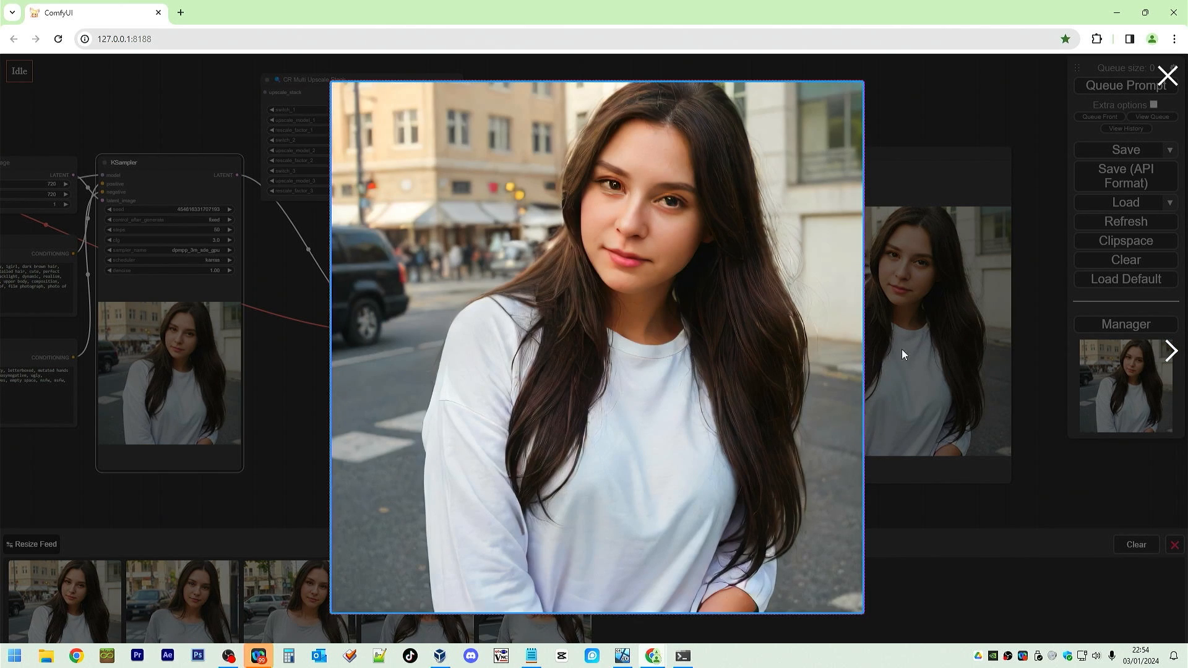
{"action": "left_click", "coordinate": [1183, 350]}
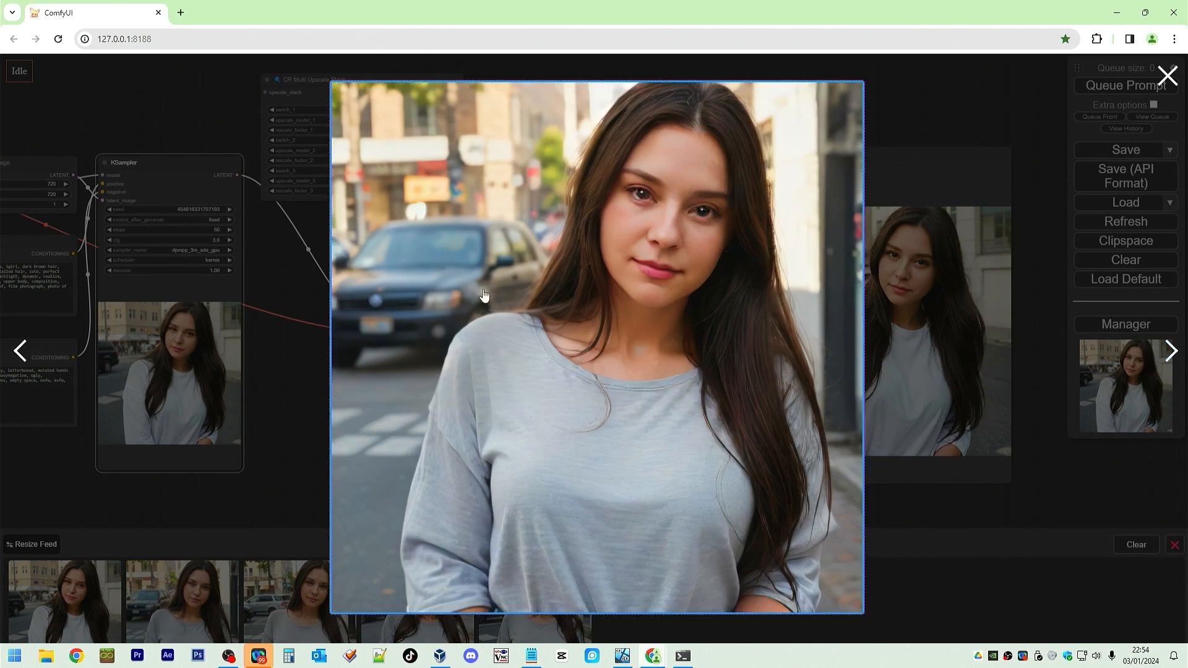
{"action": "left_click", "coordinate": [35, 350]}
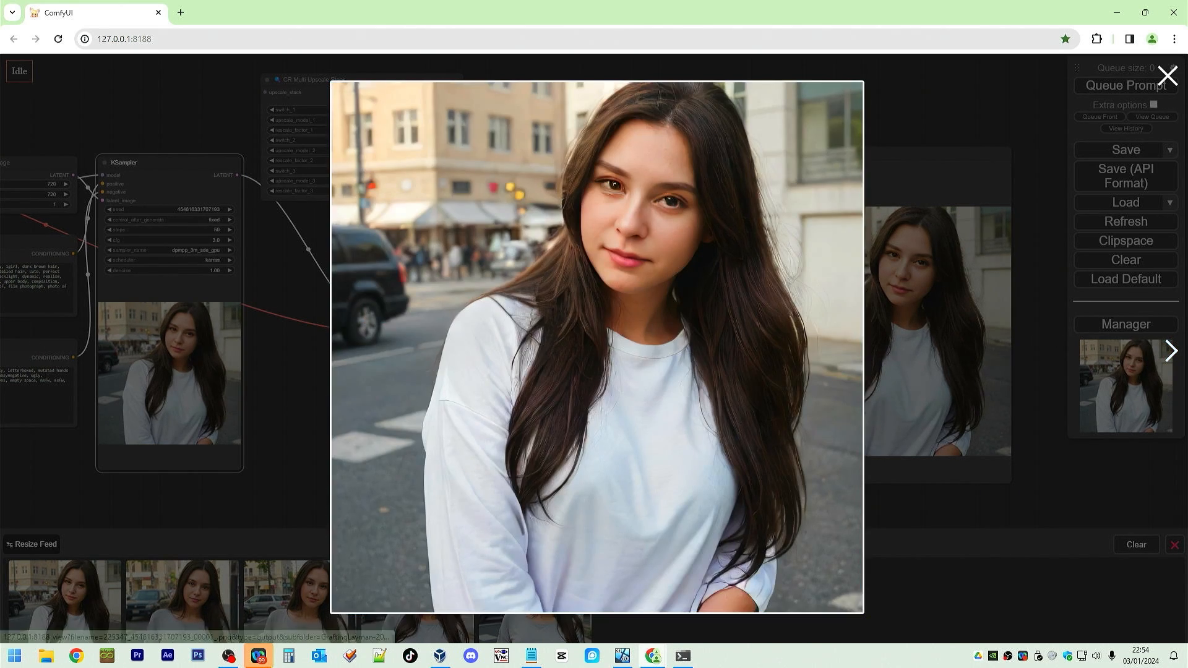
{"action": "left_click", "coordinate": [1171, 75]}
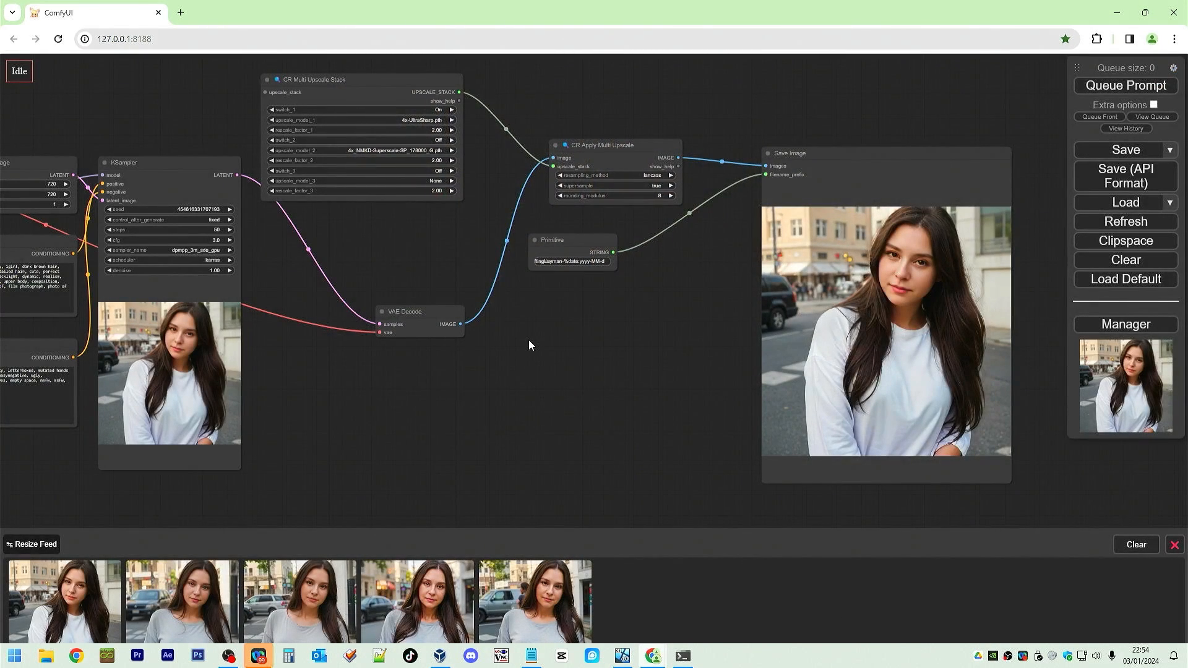
Add a FaceDetailer node below the Primitive node and move the CR Apply Multi Upscale node upward.
{"action": "left_click_drag", "start_coordinate": [530, 340], "coordinate": [628, 352]}
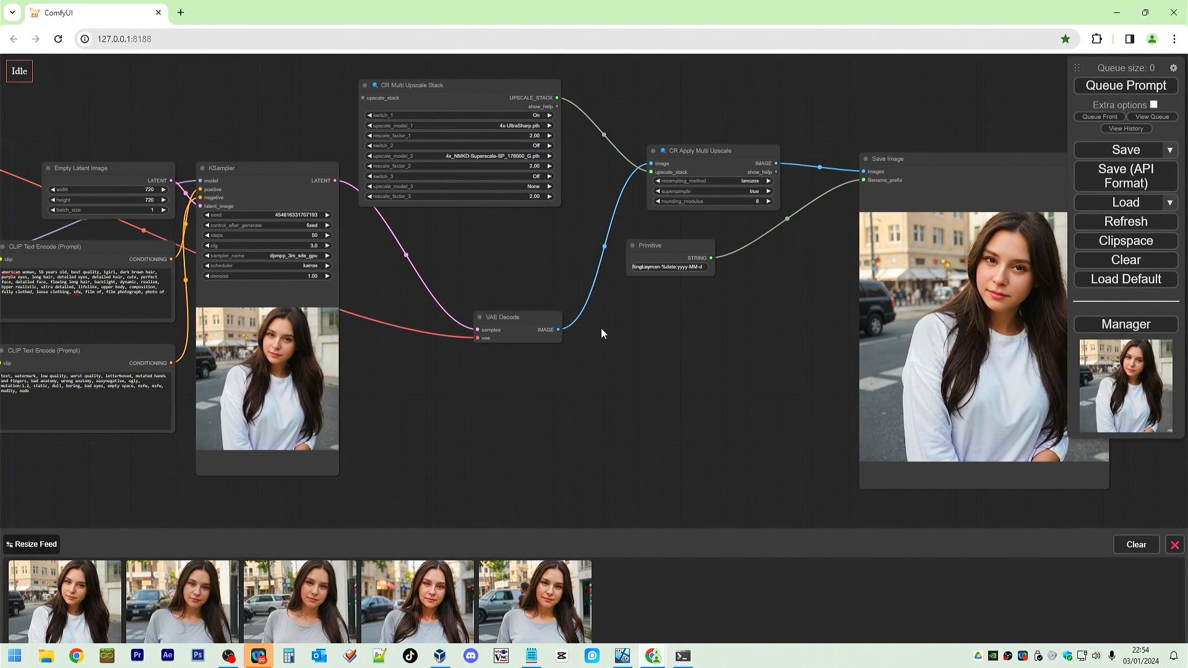
{"action": "double_click", "coordinate": [636, 347]}
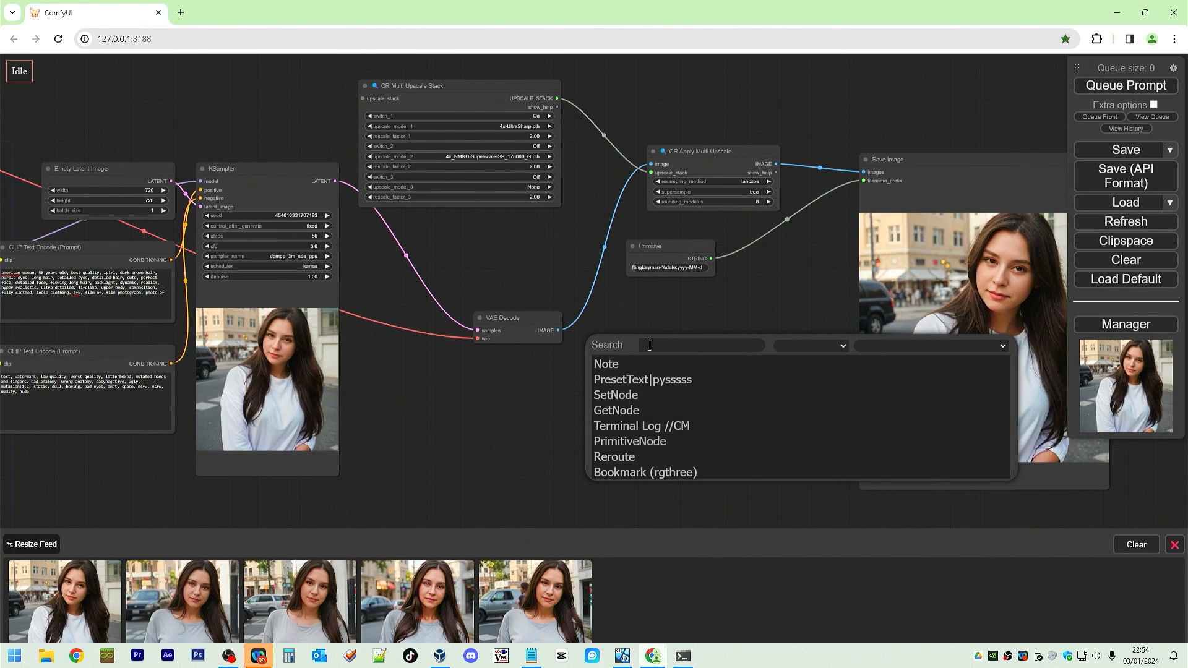
{"action": "double_click", "coordinate": [676, 339]}
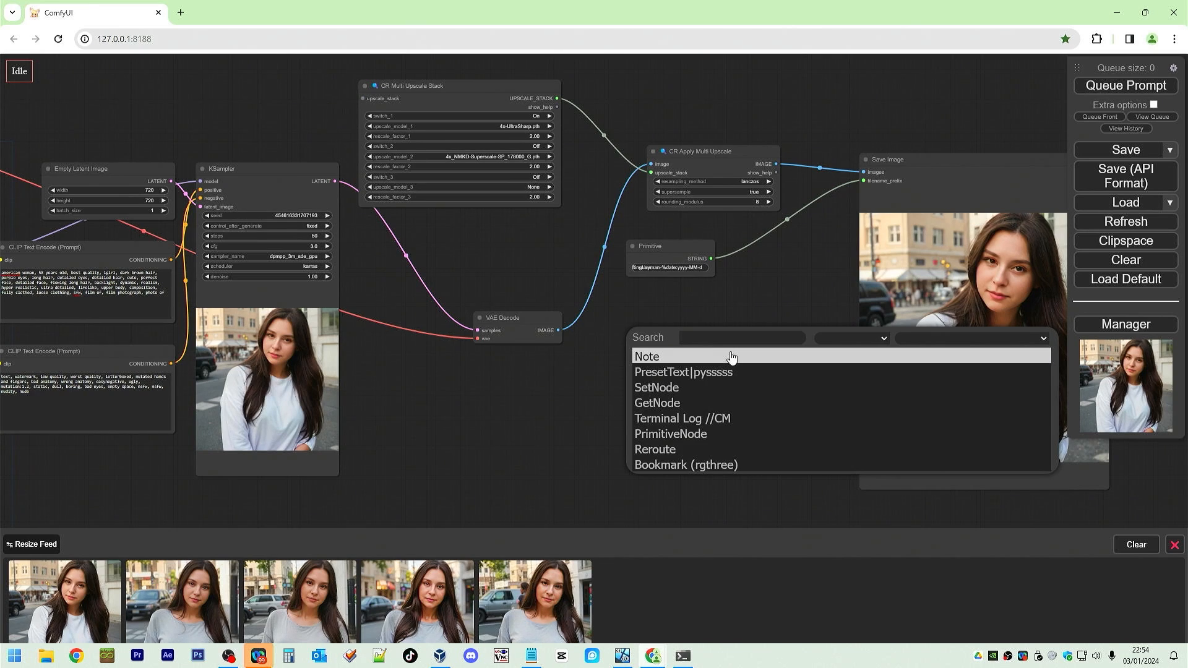
{"action": "type", "text": "faced"}
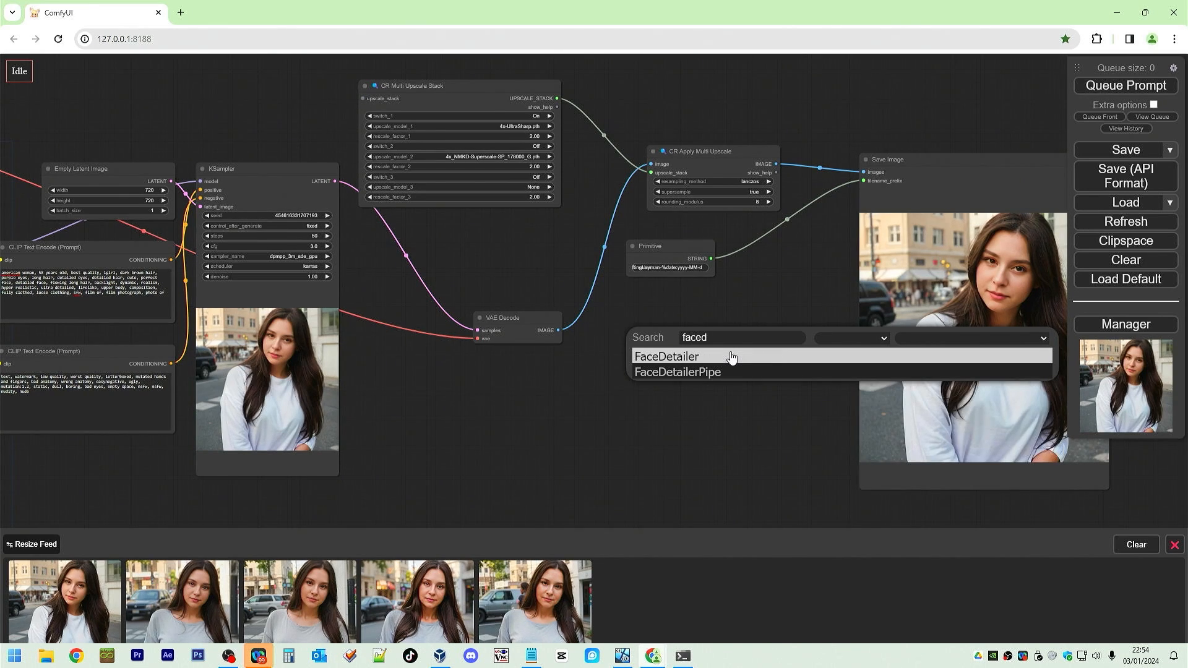
{"action": "left_click", "coordinate": [731, 358]}
{"action": "left_click_drag", "start_coordinate": [730, 334], "coordinate": [659, 335]}
{"action": "left_click_drag", "start_coordinate": [726, 156], "coordinate": [668, 88]}
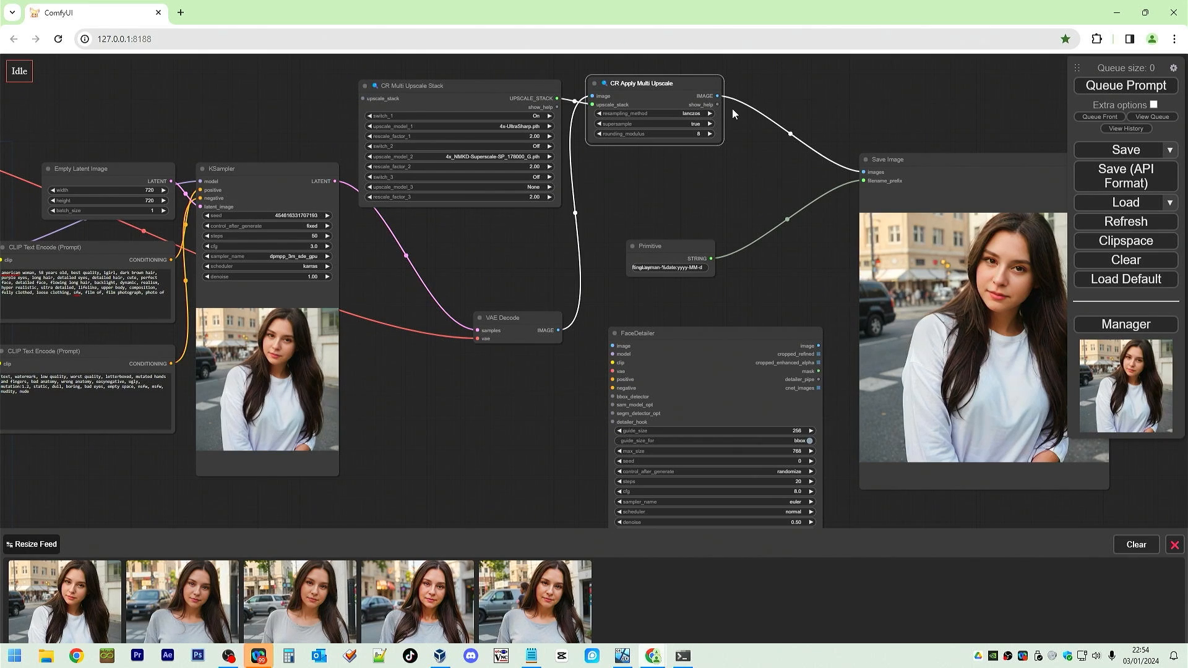
Wire the CR Apply Multi Upscale output into FaceDetailer's image input and FaceDetailer's image output into Save Image.
{"action": "left_click_drag", "start_coordinate": [720, 96], "coordinate": [613, 347]}
{"action": "left_click_drag", "start_coordinate": [819, 346], "coordinate": [1032, 178]}
{"action": "left_click_drag", "start_coordinate": [774, 334], "coordinate": [896, 98]}
{"action": "left_click_drag", "start_coordinate": [960, 266], "coordinate": [891, 328]}
Move FaceDetailer beside the model loaders and connect CR Apply LoRA Stack's MODEL output to its model input.
{"action": "scroll", "coordinate": [477, 316], "scroll_direction": "down", "scroll_amount": 2}
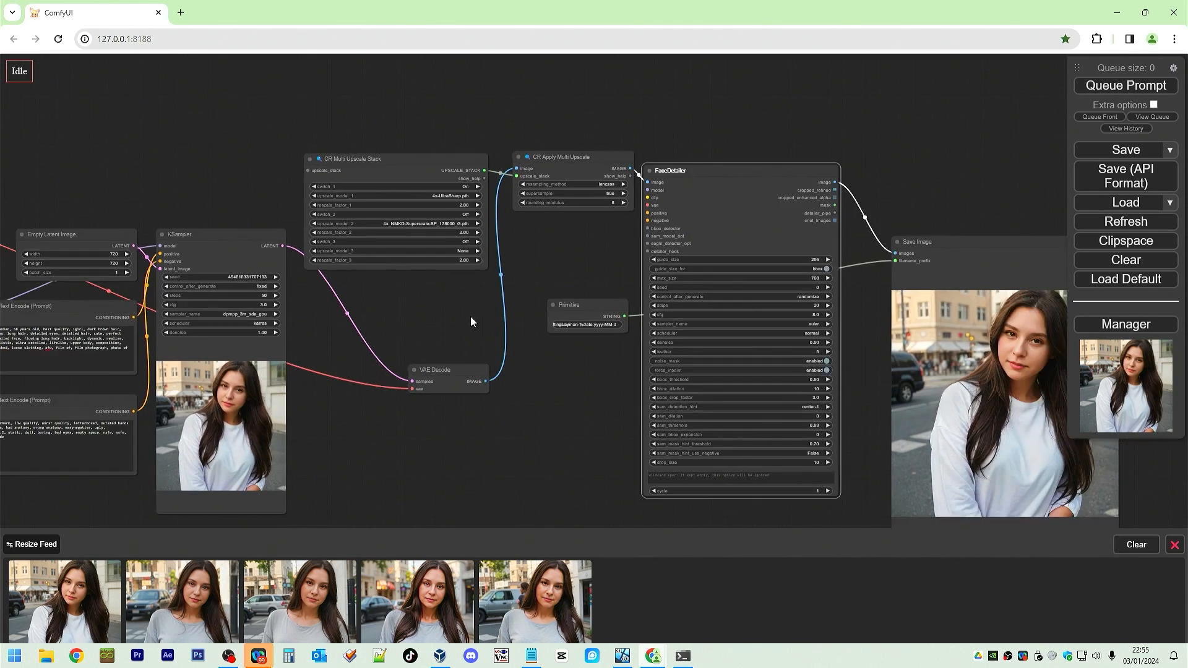
{"action": "scroll", "coordinate": [484, 306], "scroll_direction": "up", "scroll_amount": 2}
{"action": "left_click_drag", "start_coordinate": [484, 306], "coordinate": [578, 295]}
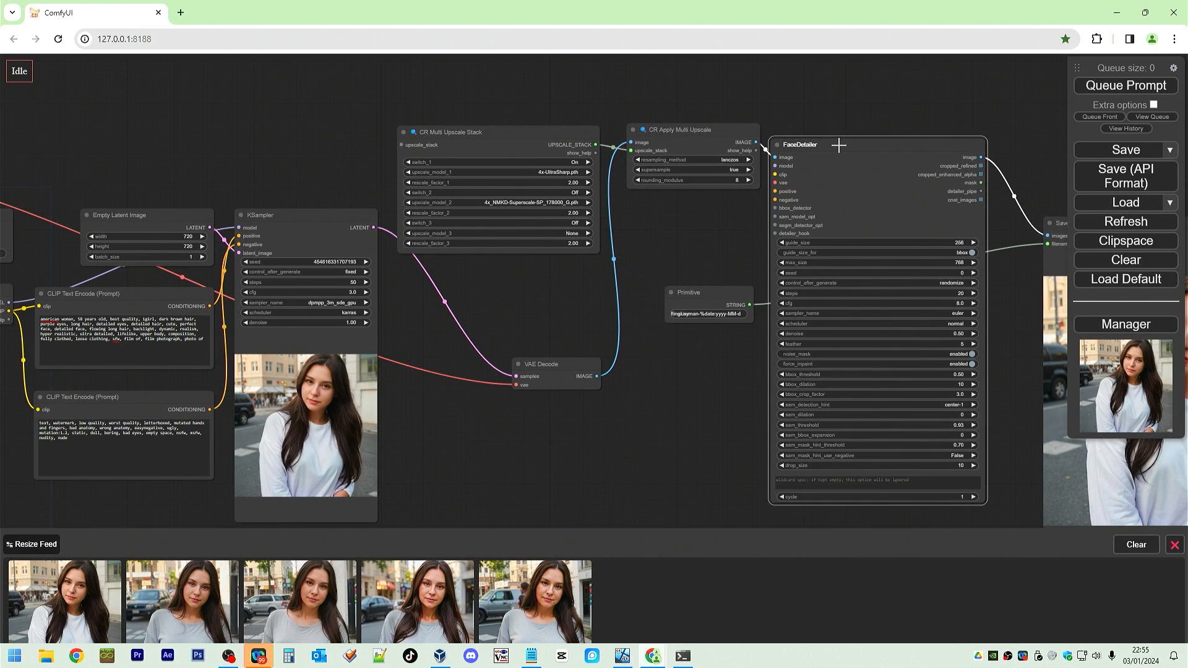
{"action": "left_click_drag", "start_coordinate": [839, 145], "coordinate": [285, 195]}
{"action": "left_click_drag", "start_coordinate": [241, 124], "coordinate": [829, 65]}
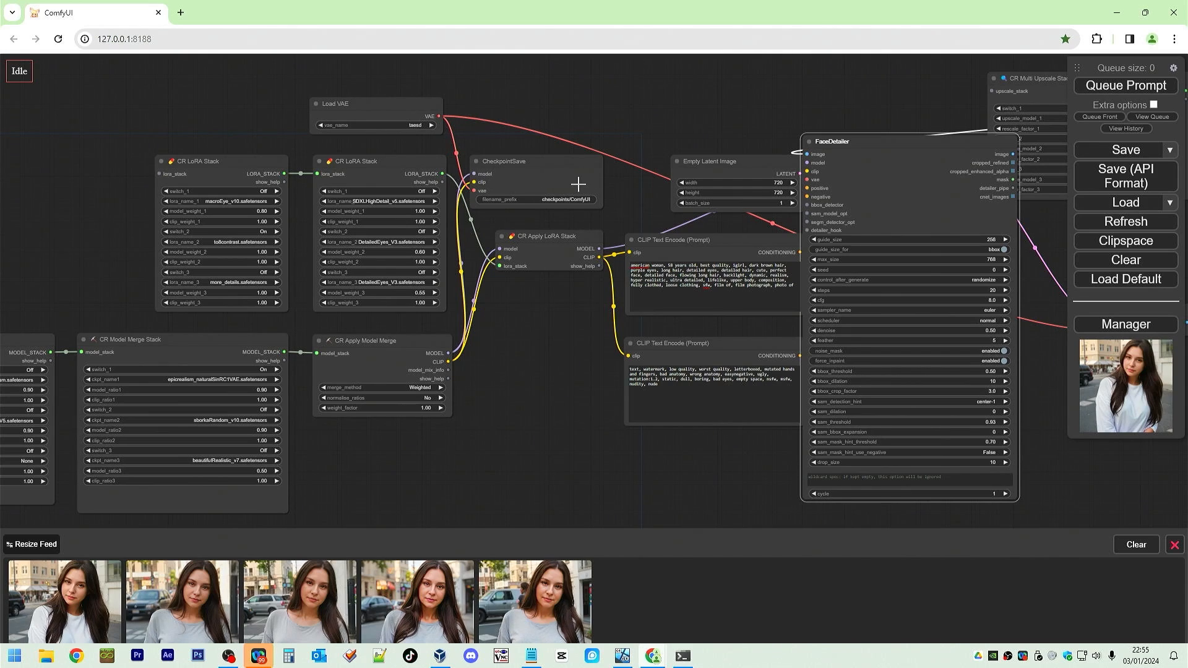
{"action": "left_click_drag", "start_coordinate": [579, 239], "coordinate": [561, 229]}
{"action": "left_click_drag", "start_coordinate": [932, 148], "coordinate": [946, 159]}
{"action": "left_click_drag", "start_coordinate": [583, 238], "coordinate": [826, 174]}
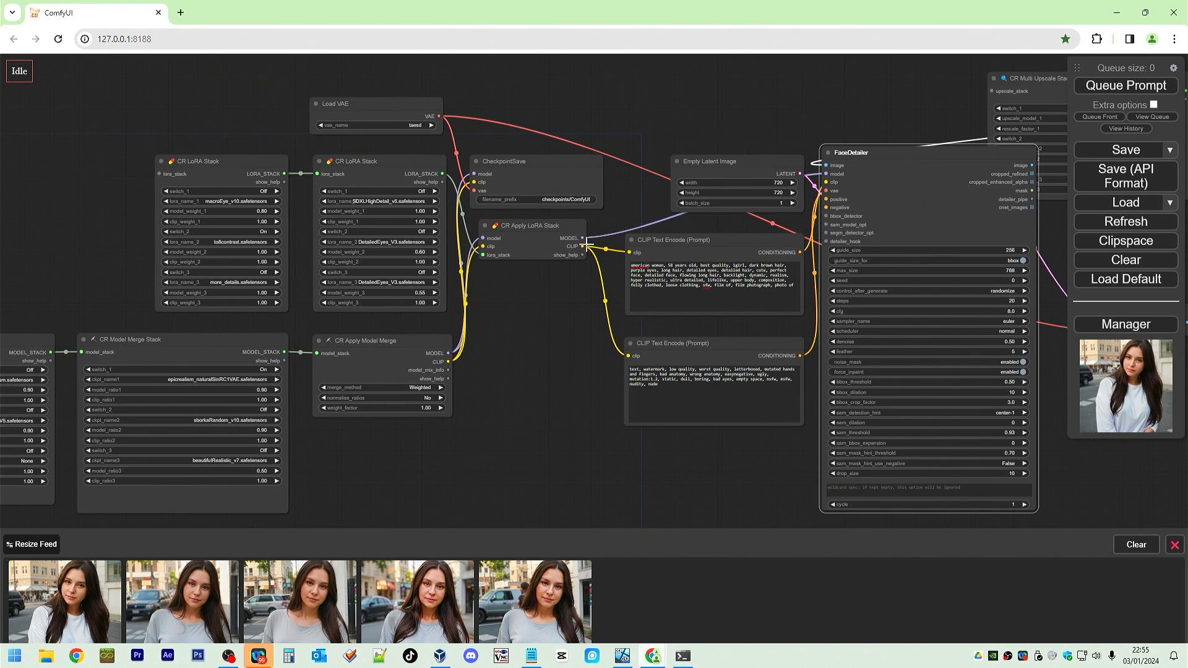
Wire FaceDetailer's clip, vae and negative inputs from the LoRA stack, Load VAE and negative prompt encoder.
{"action": "left_click_drag", "start_coordinate": [583, 246], "coordinate": [754, 309]}
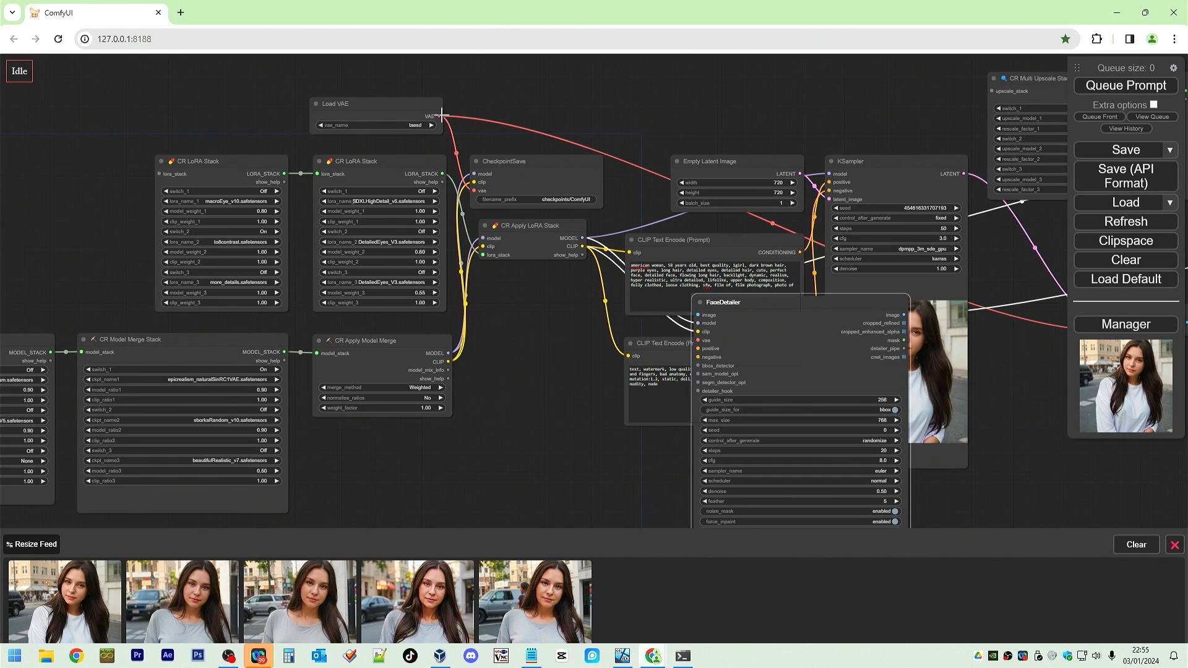
{"action": "left_click_drag", "start_coordinate": [441, 115], "coordinate": [698, 341]}
{"action": "left_click_drag", "start_coordinate": [711, 303], "coordinate": [840, 304]}
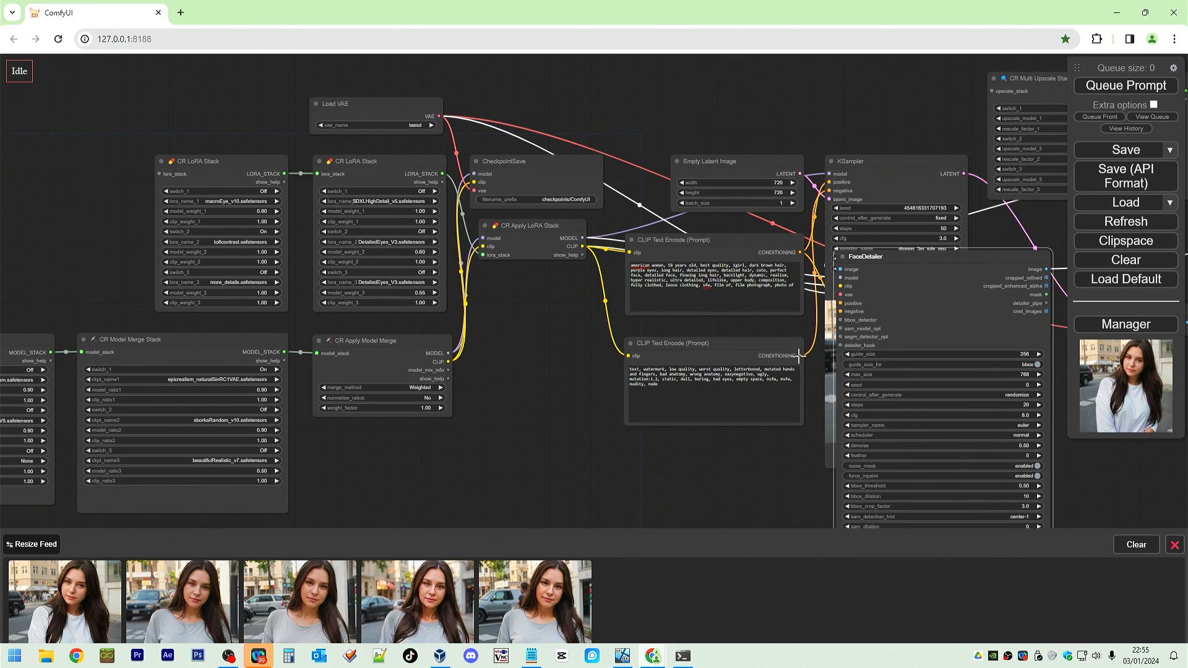
{"action": "left_click_drag", "start_coordinate": [799, 356], "coordinate": [840, 311]}
{"action": "left_click_drag", "start_coordinate": [899, 282], "coordinate": [1063, 335]}
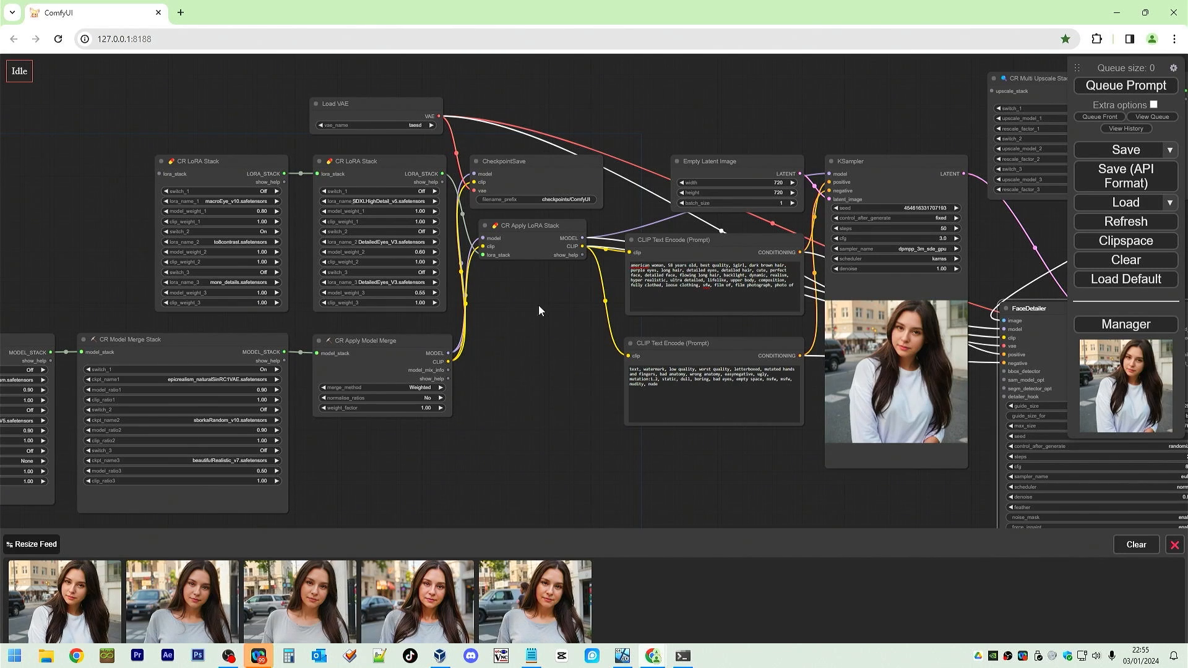
Add an UltralyticsDetectorProvider node and connect its BBOX_DETECTOR and SEGM_DETECTOR outputs to FaceDetailer's detector inputs.
{"action": "left_click_drag", "start_coordinate": [767, 497], "coordinate": [178, 437]}
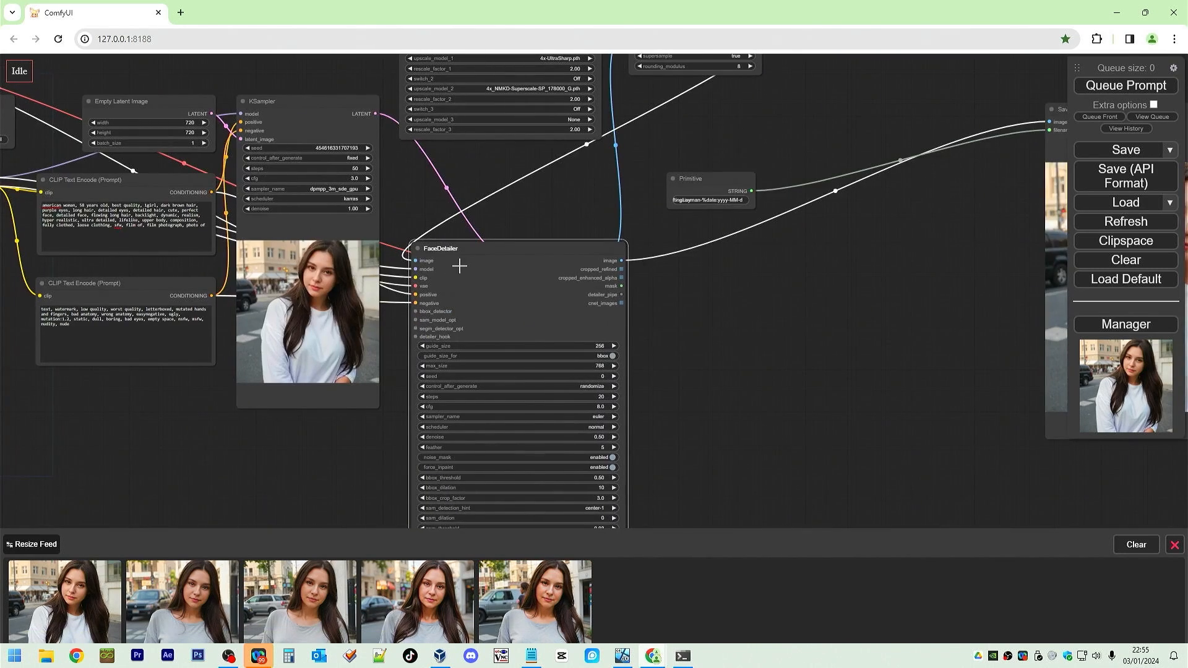
{"action": "left_click_drag", "start_coordinate": [464, 251], "coordinate": [862, 184]}
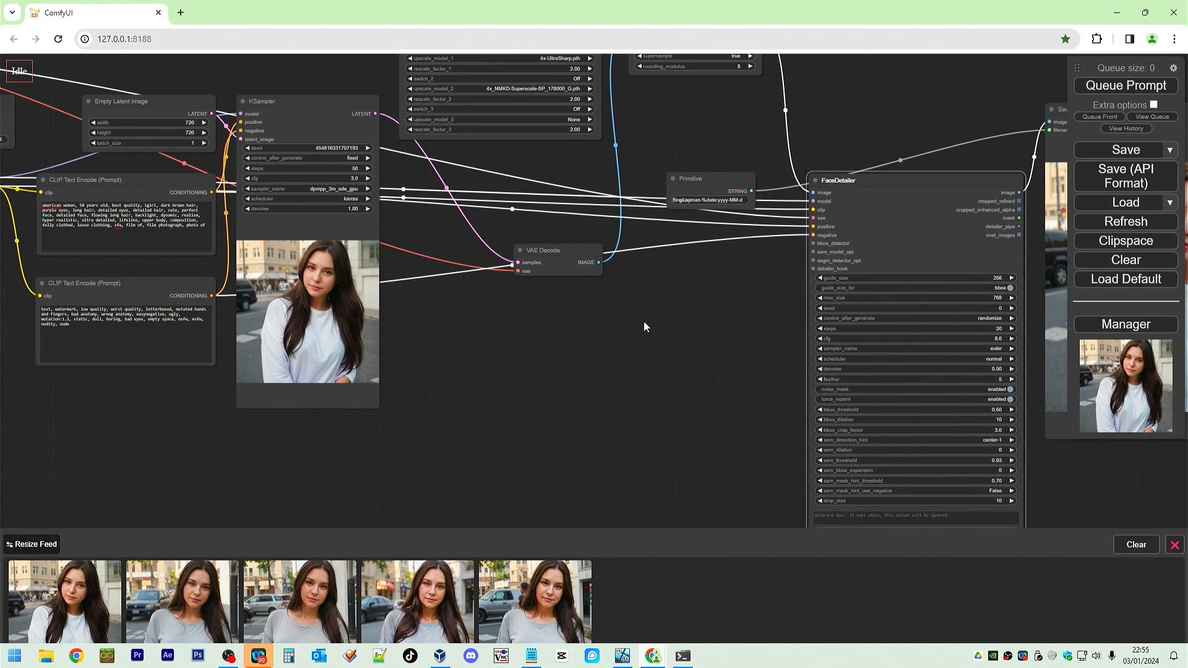
{"action": "double_click", "coordinate": [543, 359]}
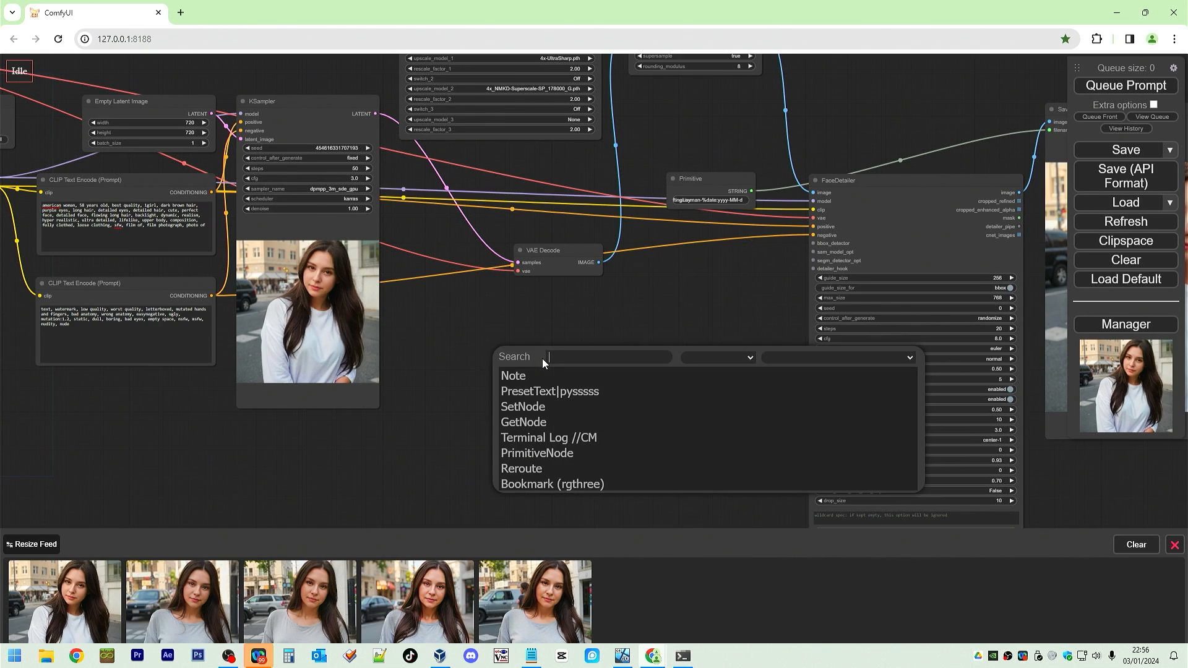
{"action": "type", "text": "ultra"}
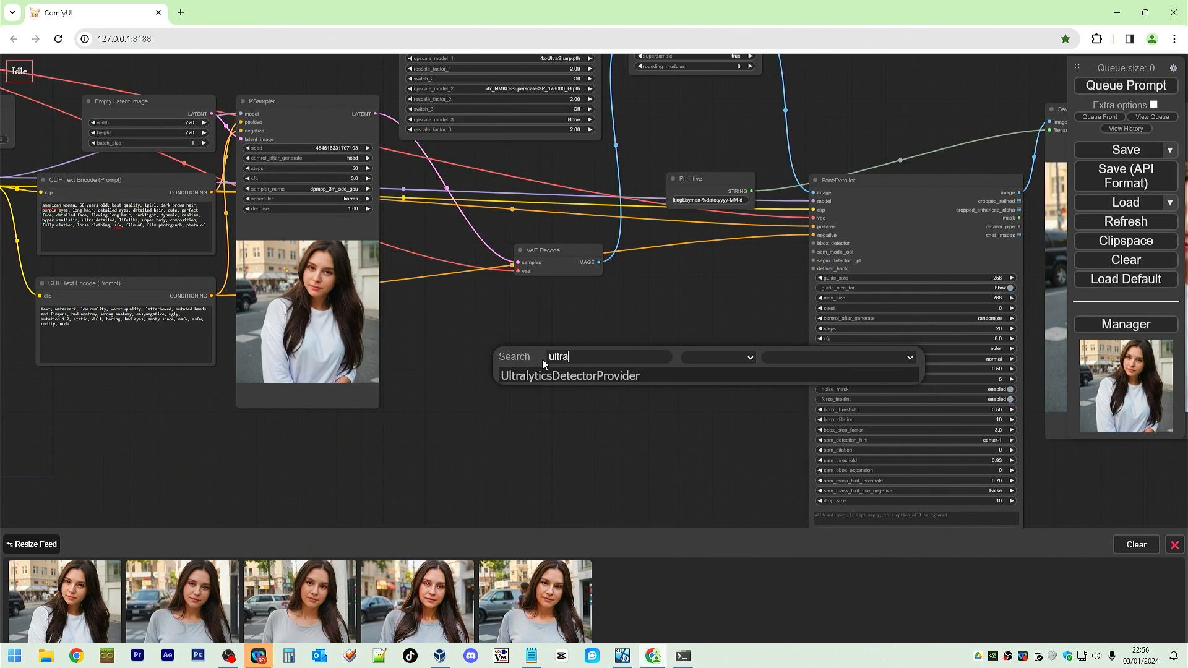
{"action": "left_click", "coordinate": [562, 377]}
{"action": "left_click_drag", "start_coordinate": [666, 351], "coordinate": [813, 243]}
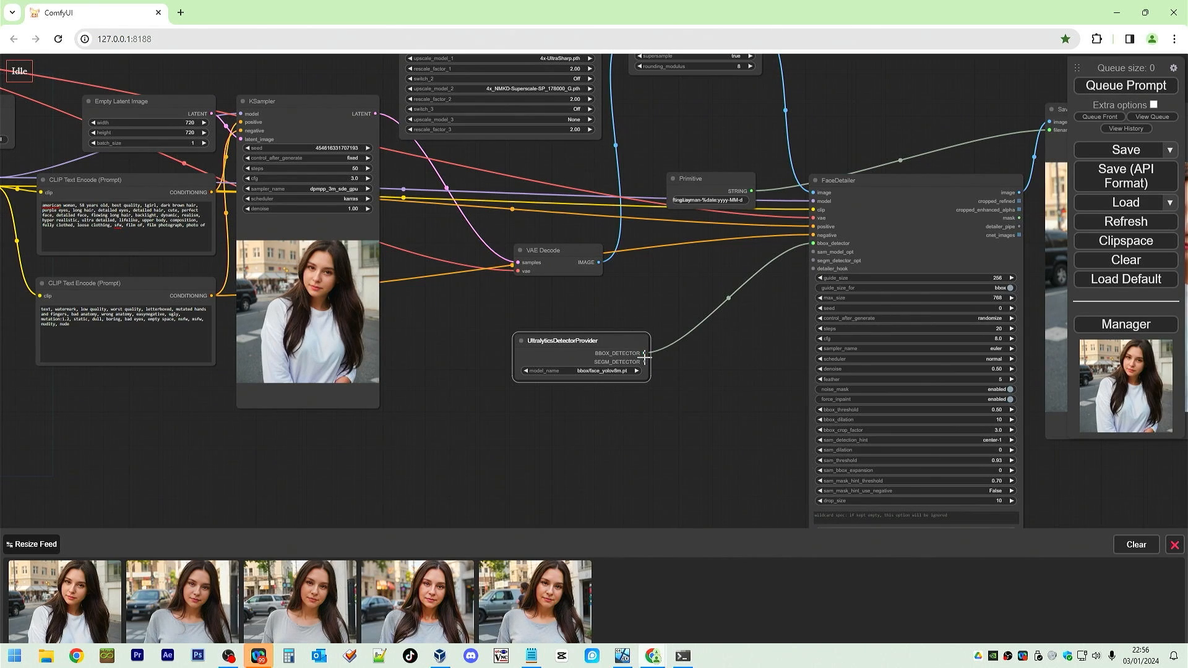
{"action": "left_click_drag", "start_coordinate": [645, 358], "coordinate": [802, 278]}
{"action": "right_click", "coordinate": [621, 403]}
Add a SAMLoader node and connect its SAM_MODEL output to FaceDetailer's sam_model_opt input.
{"action": "double_click", "coordinate": [741, 366]}
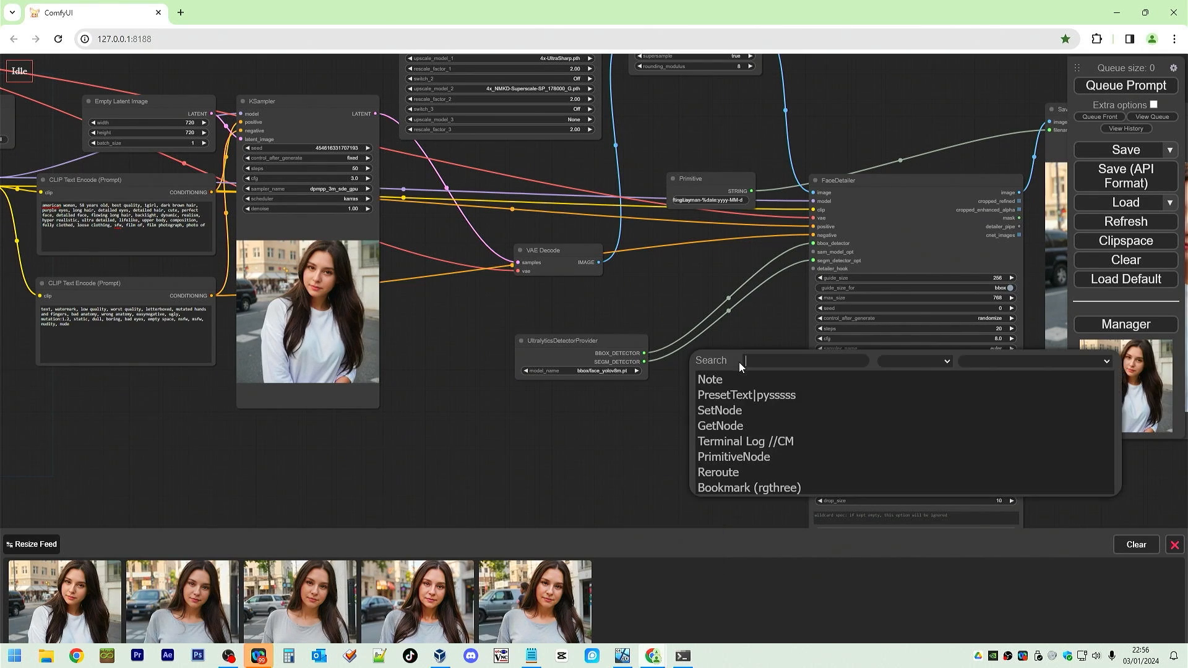
{"action": "type", "text": "sam"}
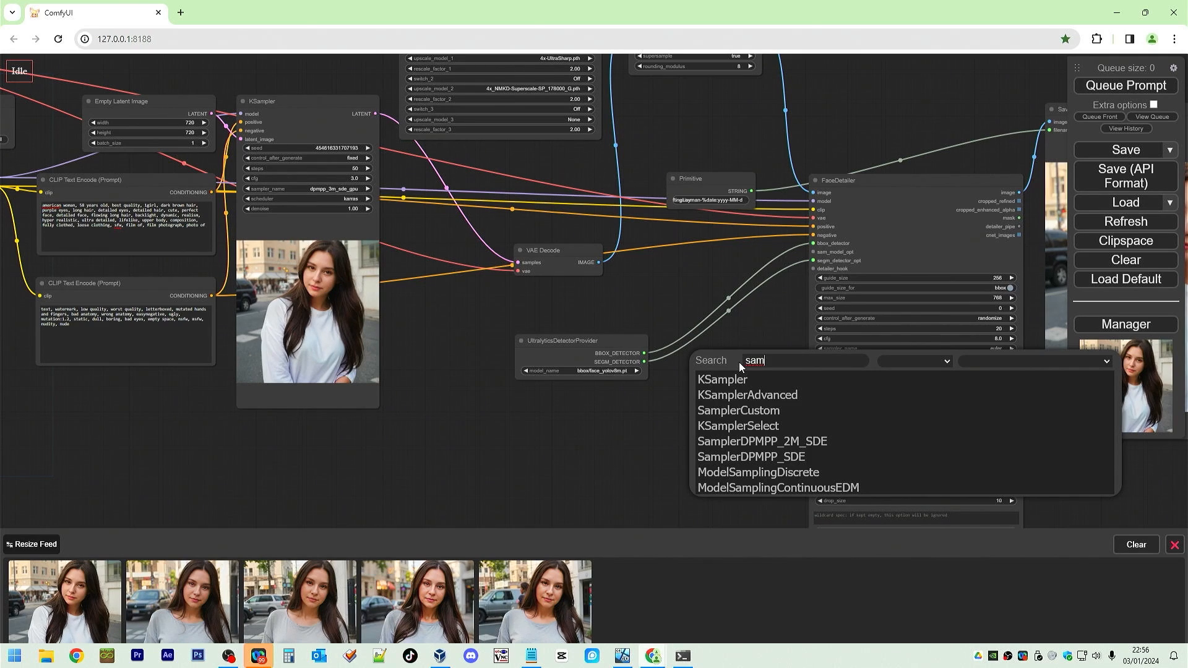
{"action": "type", "text": "l"}
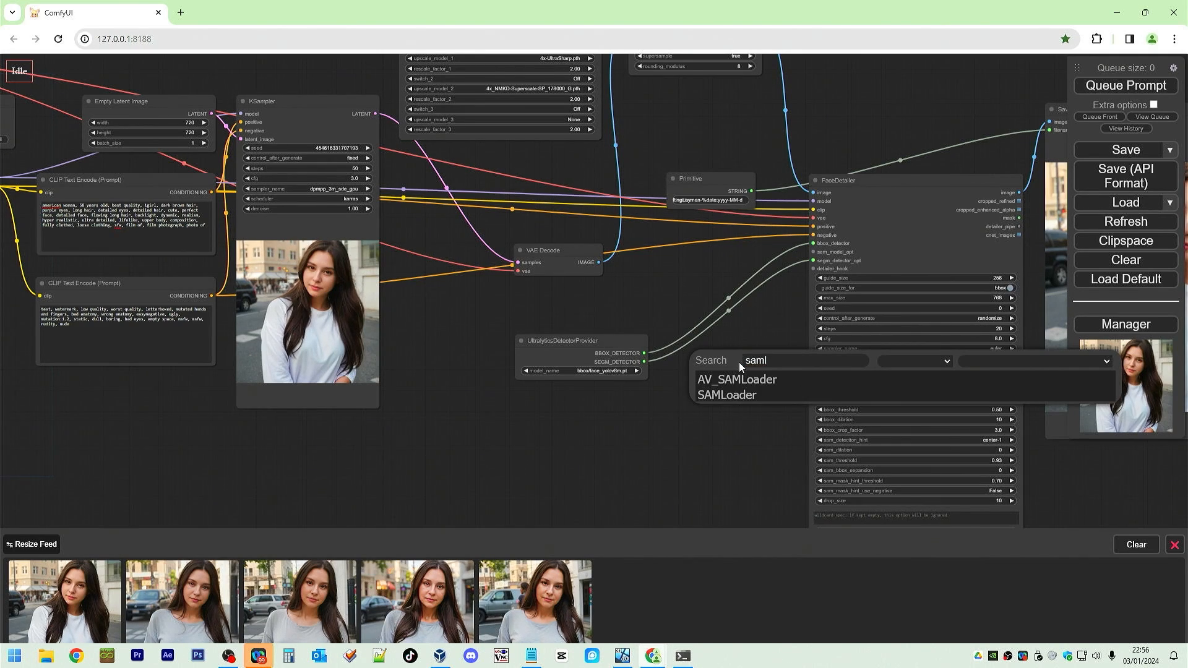
{"action": "left_click", "coordinate": [725, 398]}
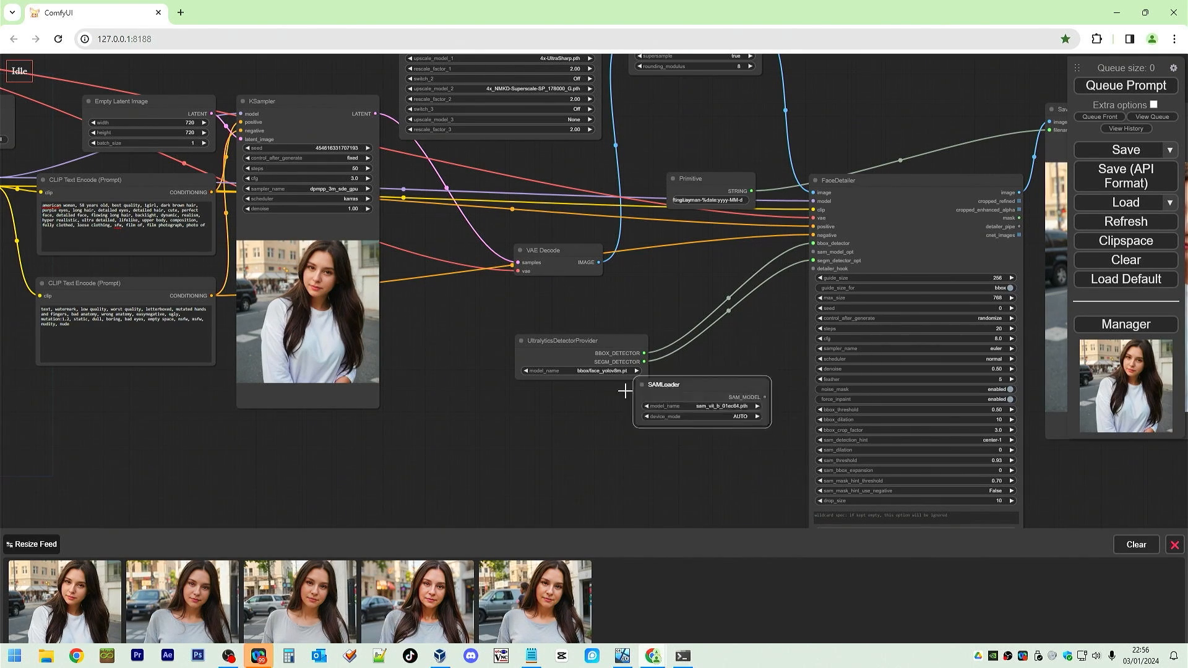
{"action": "left_click_drag", "start_coordinate": [680, 397], "coordinate": [586, 398]}
{"action": "left_click_drag", "start_coordinate": [673, 409], "coordinate": [807, 251]}
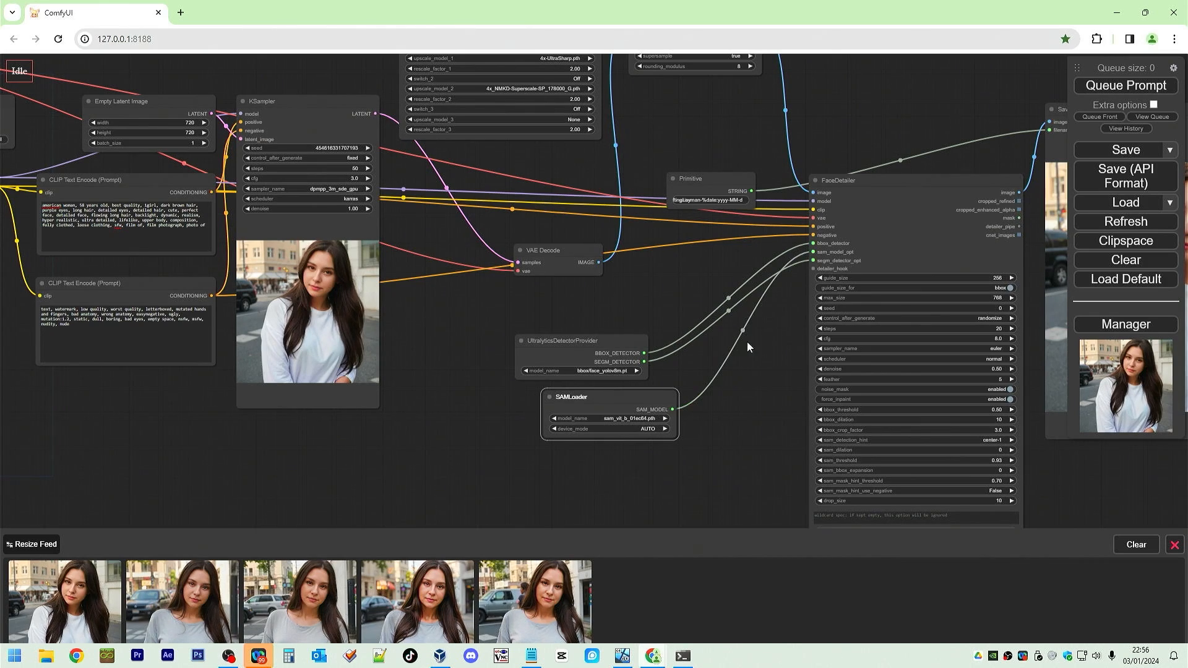
{"action": "left_click", "coordinate": [725, 388]}
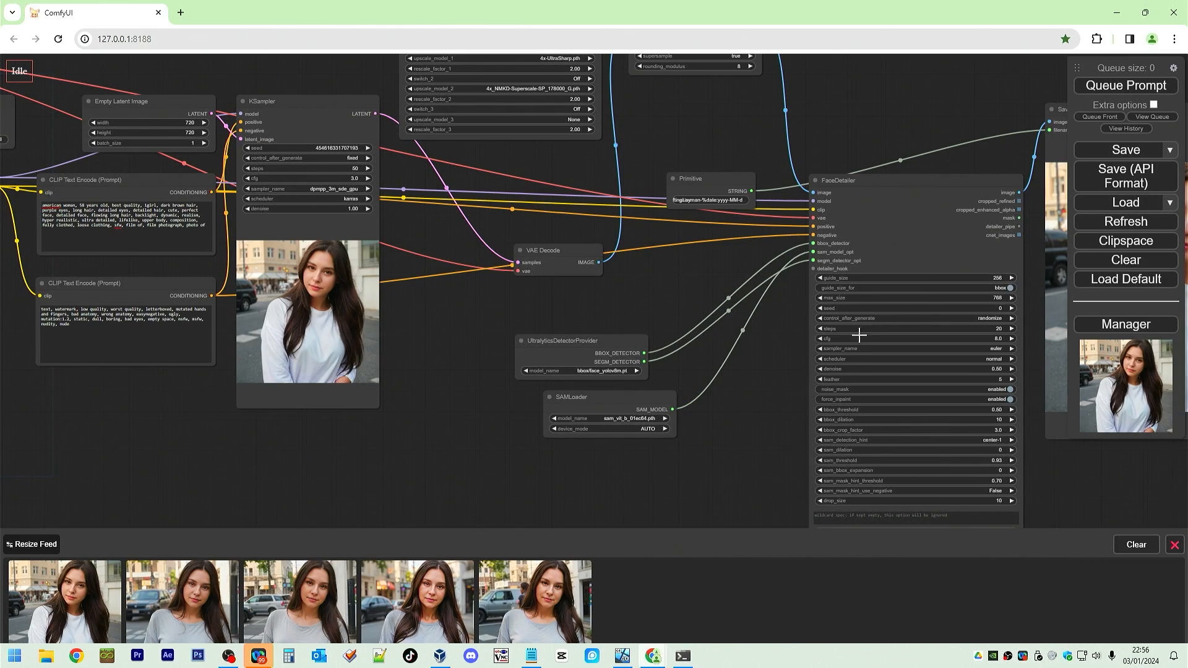
Rearrange the Save Image and FaceDetailer nodes to make room between them.
{"action": "left_click_drag", "start_coordinate": [1039, 479], "coordinate": [682, 438]}
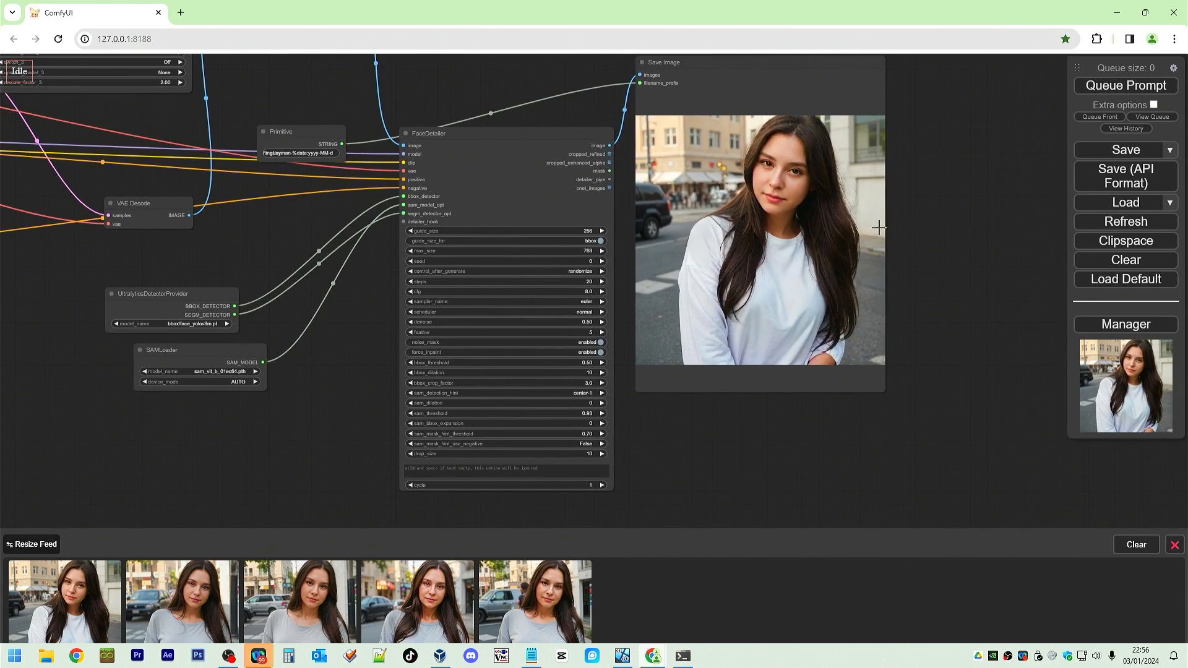
{"action": "left_click_drag", "start_coordinate": [796, 64], "coordinate": [1013, 64]}
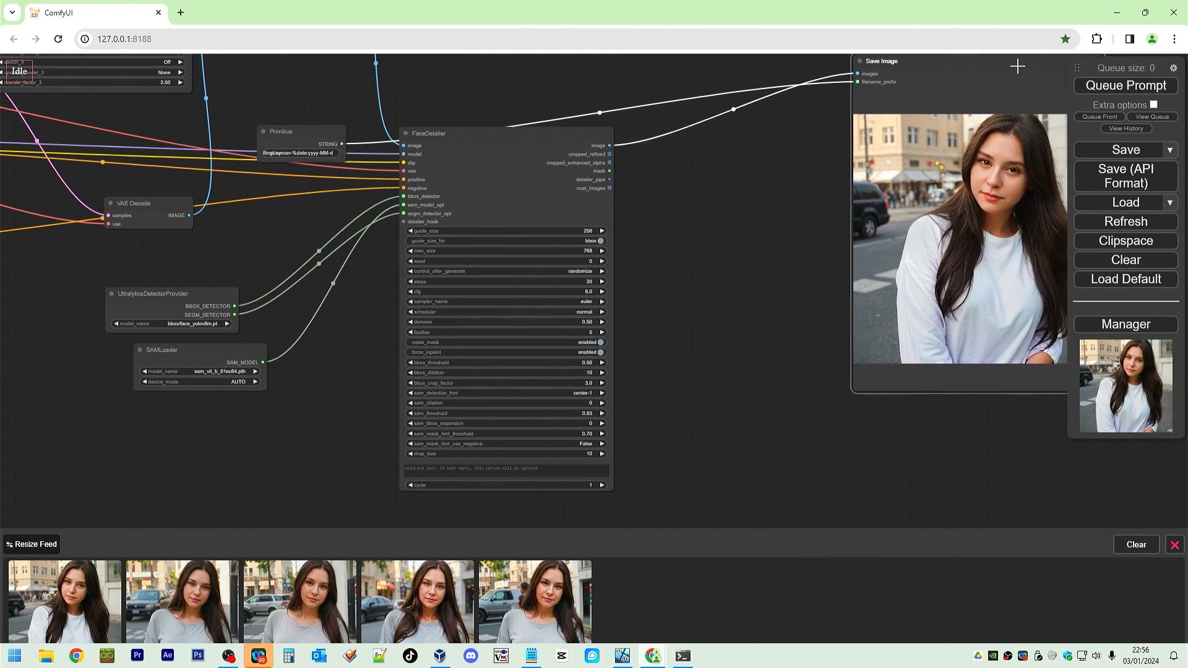
{"action": "left_click_drag", "start_coordinate": [736, 225], "coordinate": [715, 389]}
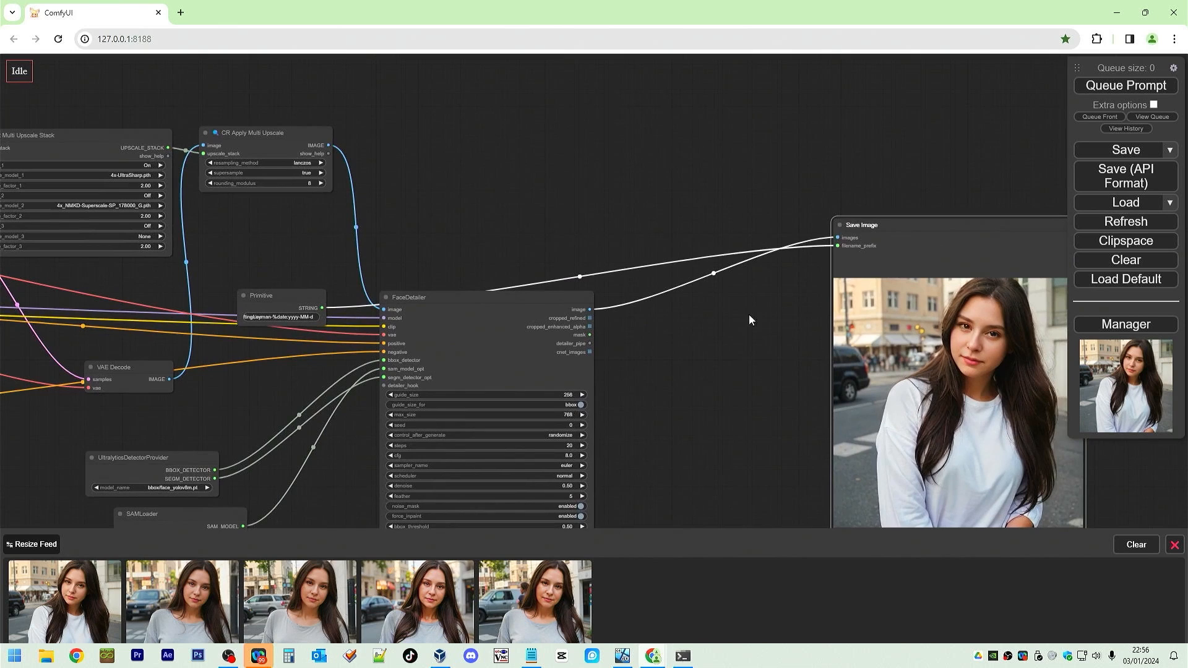
{"action": "left_click_drag", "start_coordinate": [538, 297], "coordinate": [558, 320]}
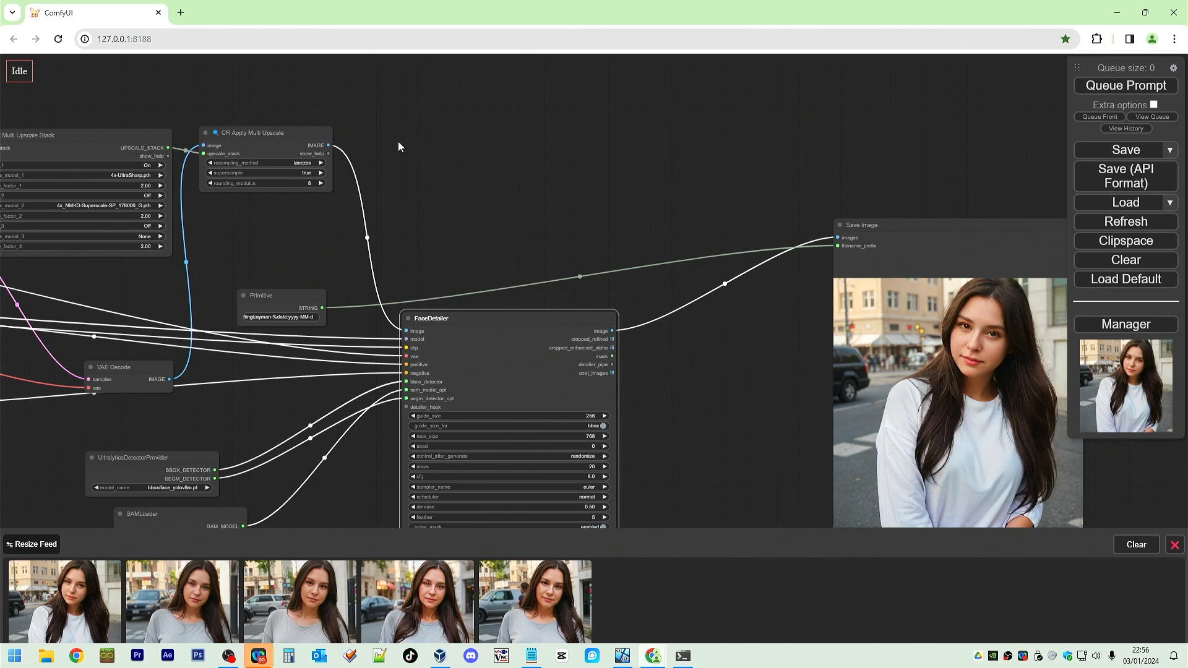
Duplicate the Save Image node and feed the copy the CR Apply Multi Upscale image and the Primitive filename prefix.
{"action": "left_click", "coordinate": [924, 229]}
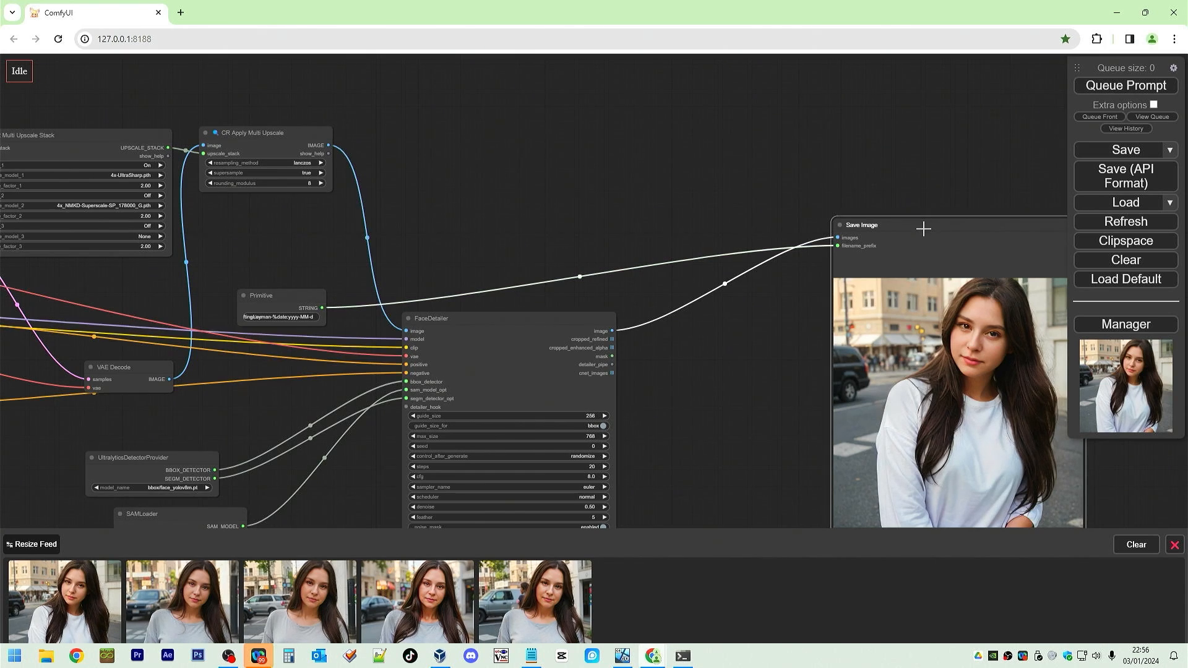
{"action": "key", "text": "ctrl+c"}
{"action": "key", "text": "ctrl+v"}
{"action": "left_click_drag", "start_coordinate": [654, 176], "coordinate": [588, 98]}
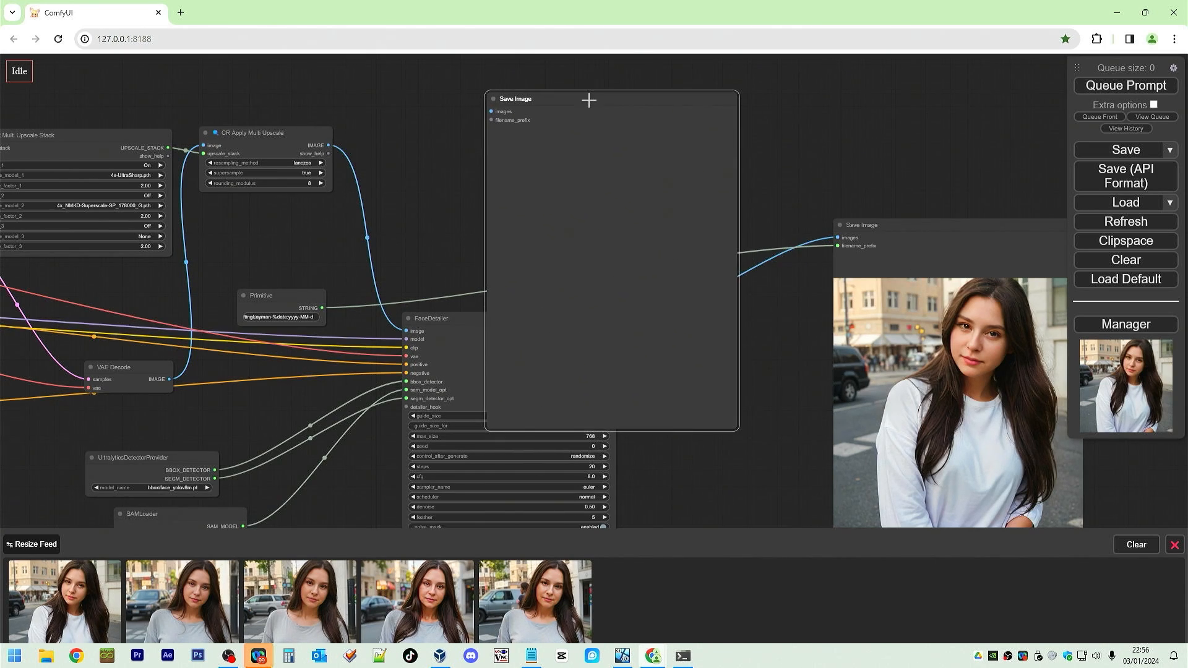
{"action": "left_click_drag", "start_coordinate": [330, 145], "coordinate": [492, 111]}
{"action": "left_click_drag", "start_coordinate": [592, 104], "coordinate": [654, 144]}
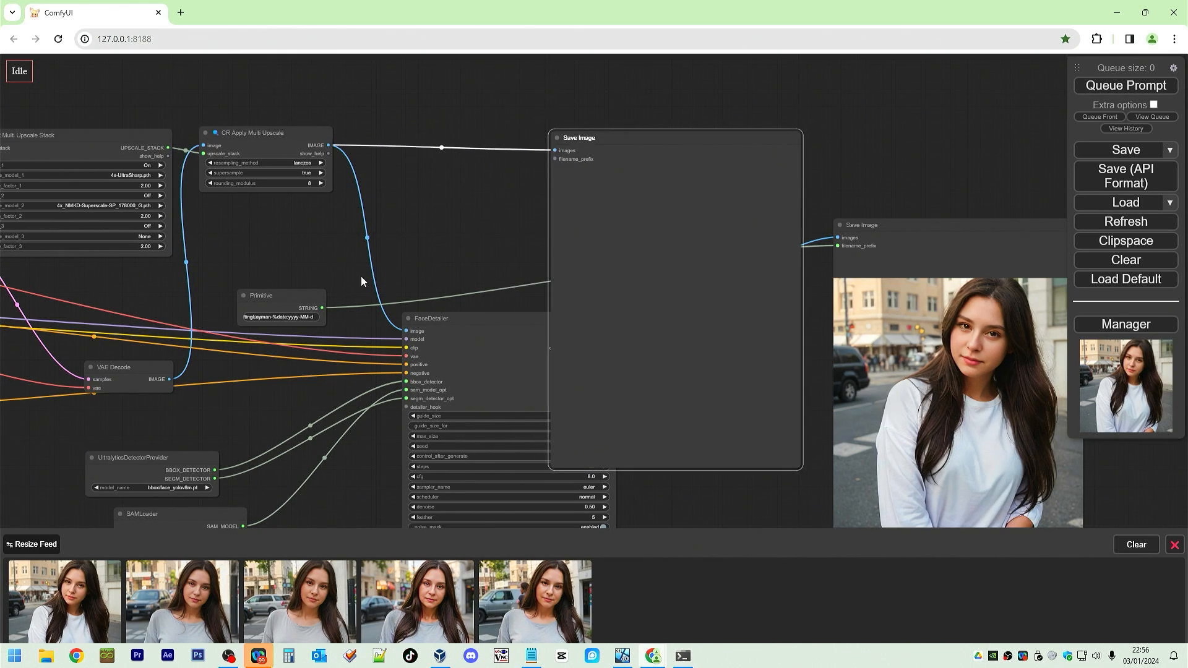
{"action": "left_click_drag", "start_coordinate": [322, 308], "coordinate": [551, 163]}
{"action": "left_click_drag", "start_coordinate": [928, 226], "coordinate": [936, 79]}
{"action": "left_click_drag", "start_coordinate": [722, 138], "coordinate": [740, 82]}
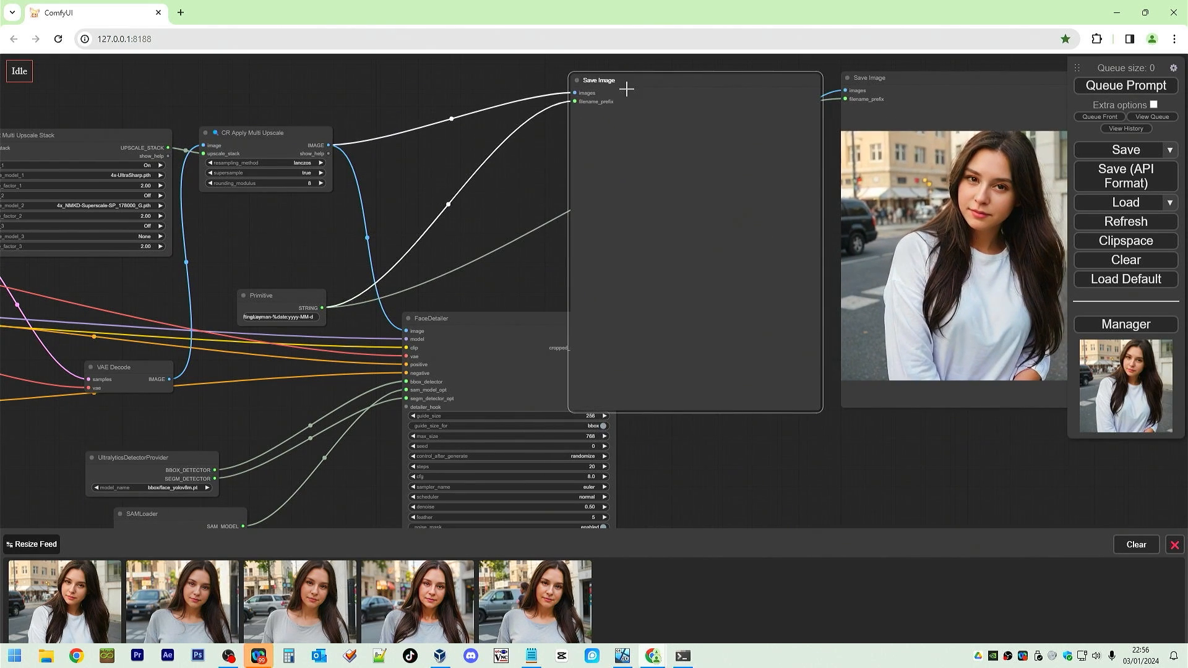
{"action": "right_click", "coordinate": [604, 82]}
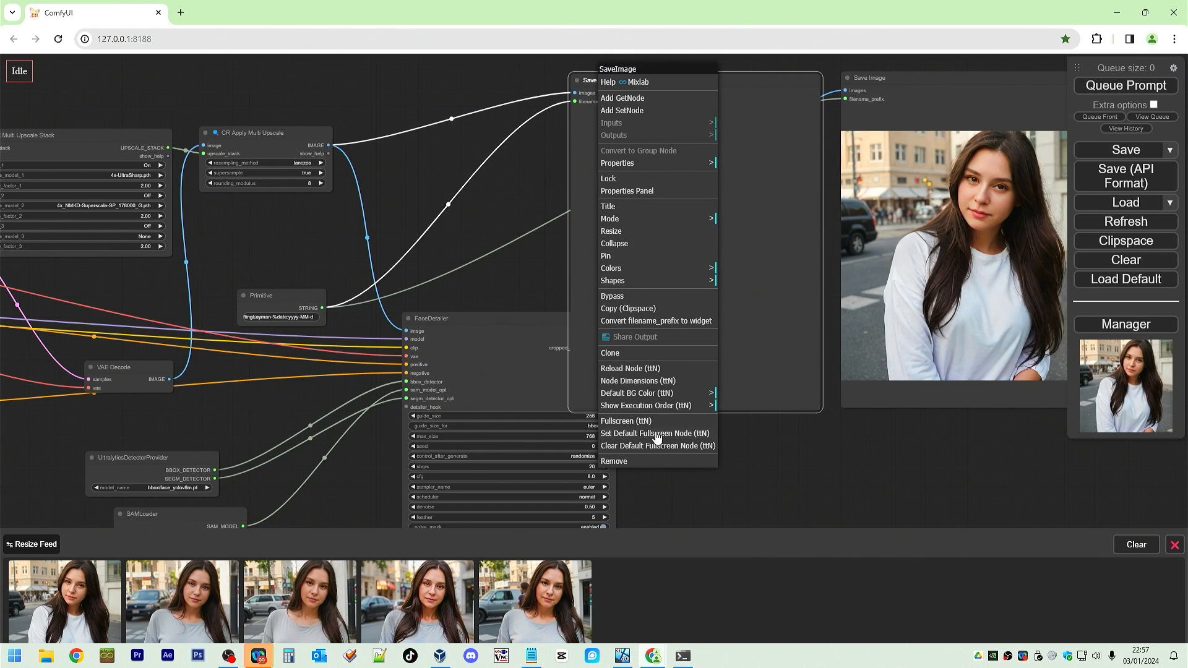
{"action": "left_click", "coordinate": [646, 166]}
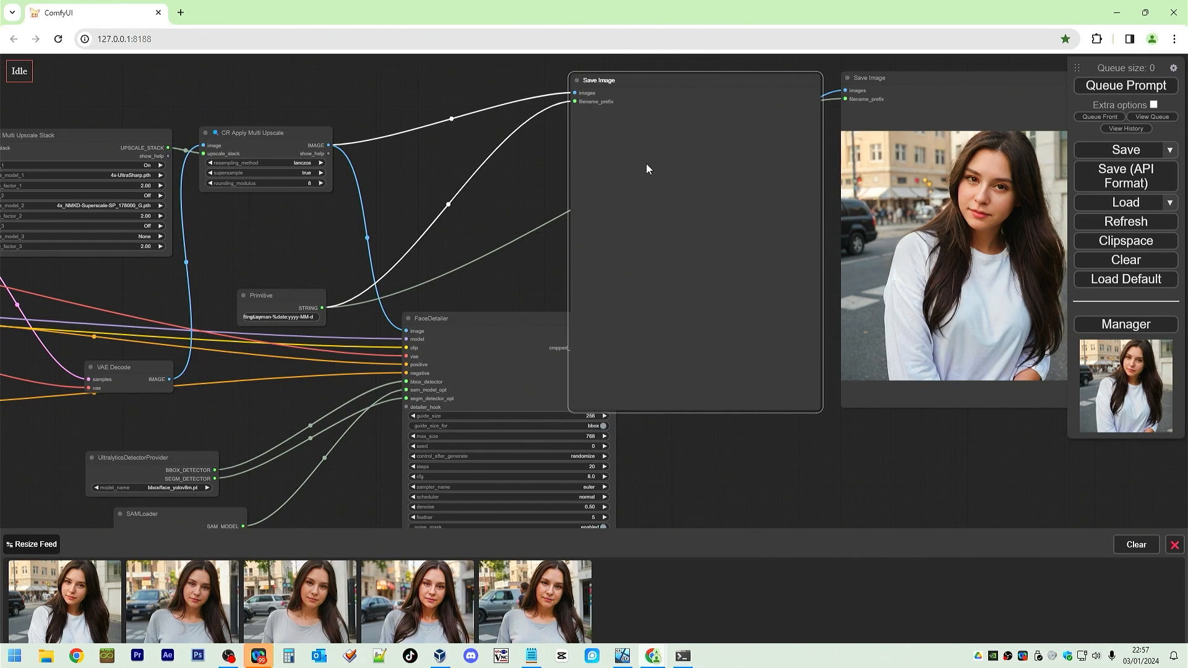
{"action": "scroll", "coordinate": [563, 469], "scroll_direction": "down", "scroll_amount": 4}
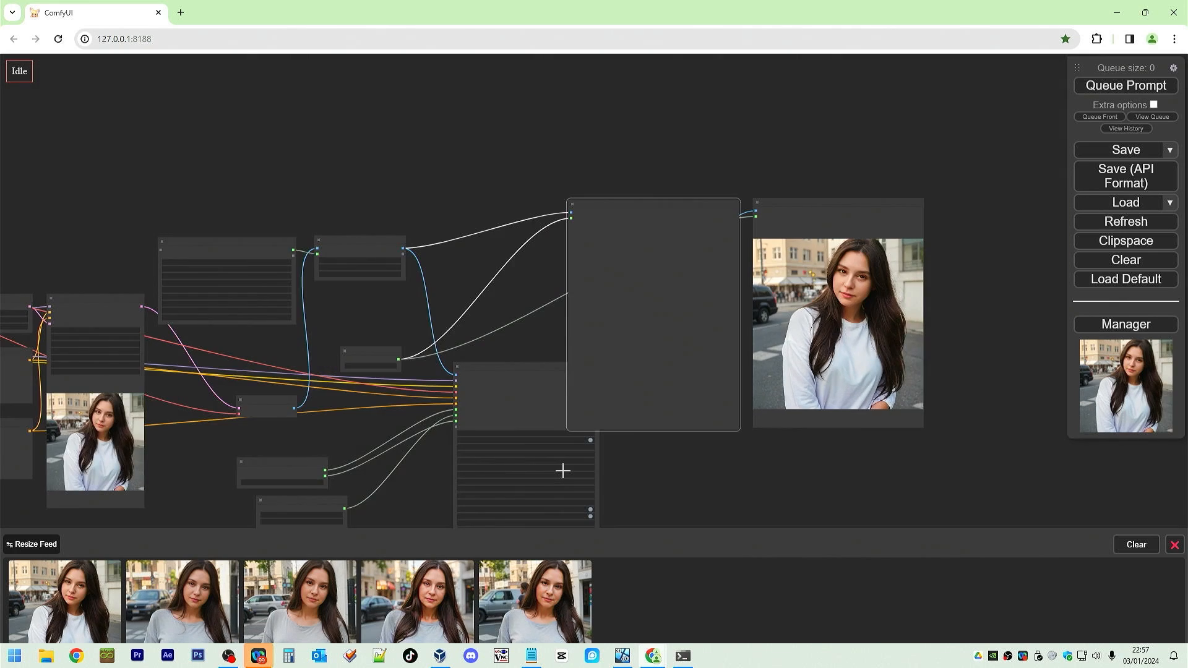
{"action": "scroll", "coordinate": [563, 471], "scroll_direction": "up", "scroll_amount": 4}
{"action": "right_click", "coordinate": [660, 78]}
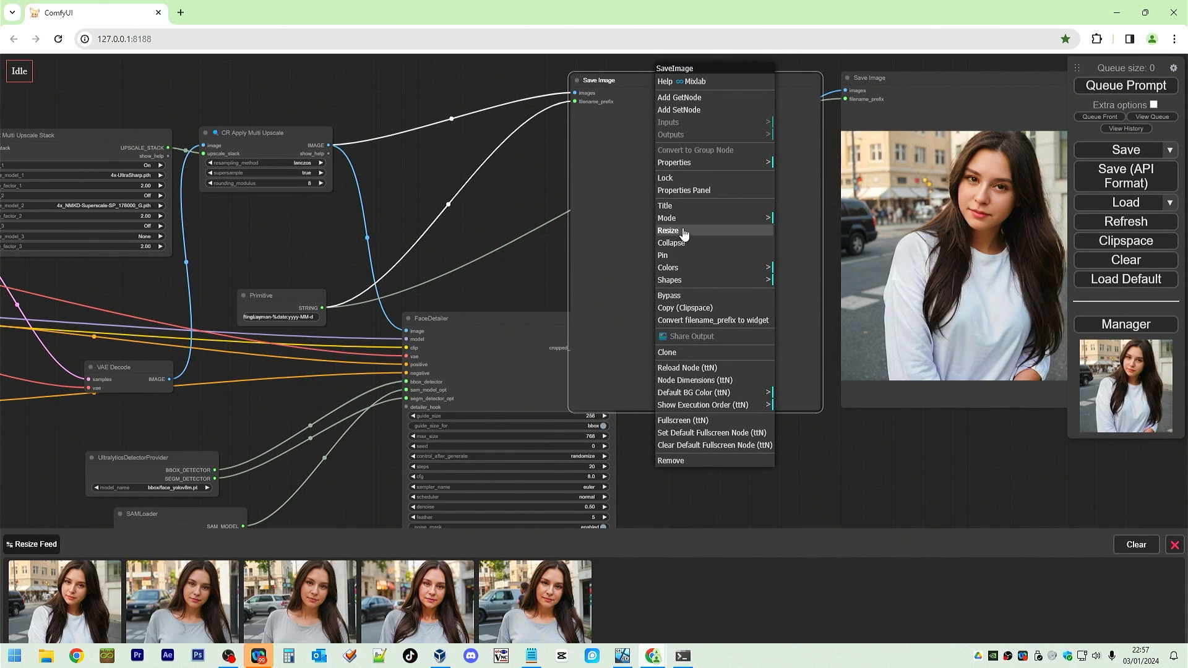
{"action": "left_click", "coordinate": [690, 163]}
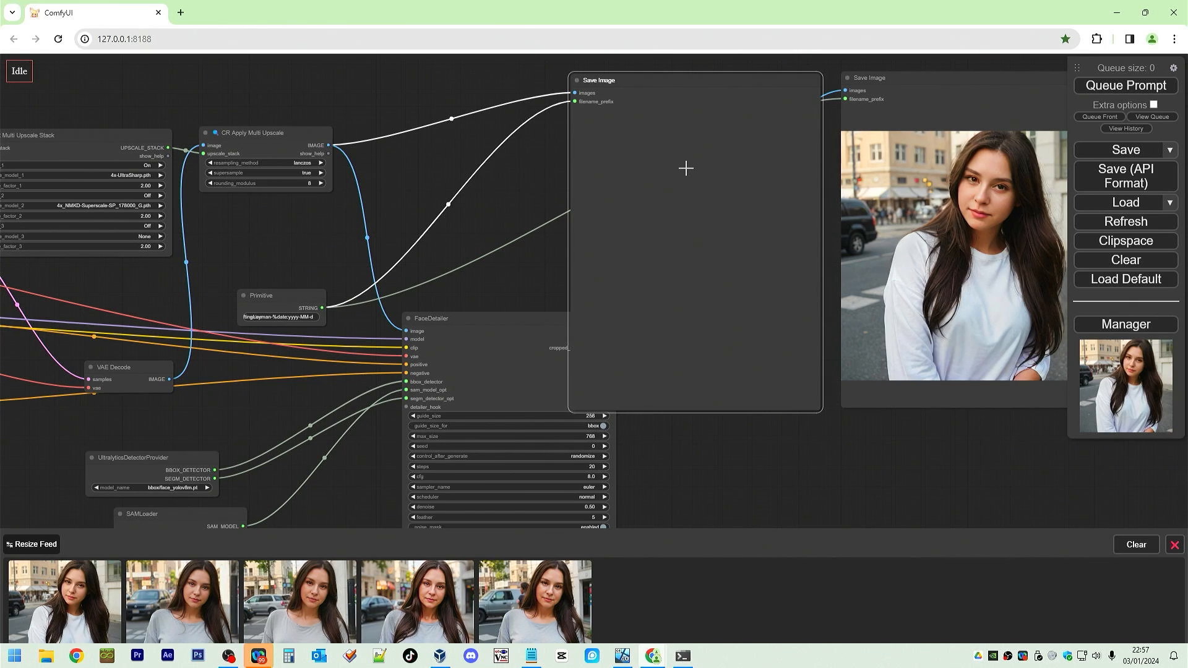
Retitle the copied save node as Save Image After Upscale.
{"action": "right_click", "coordinate": [659, 85]}
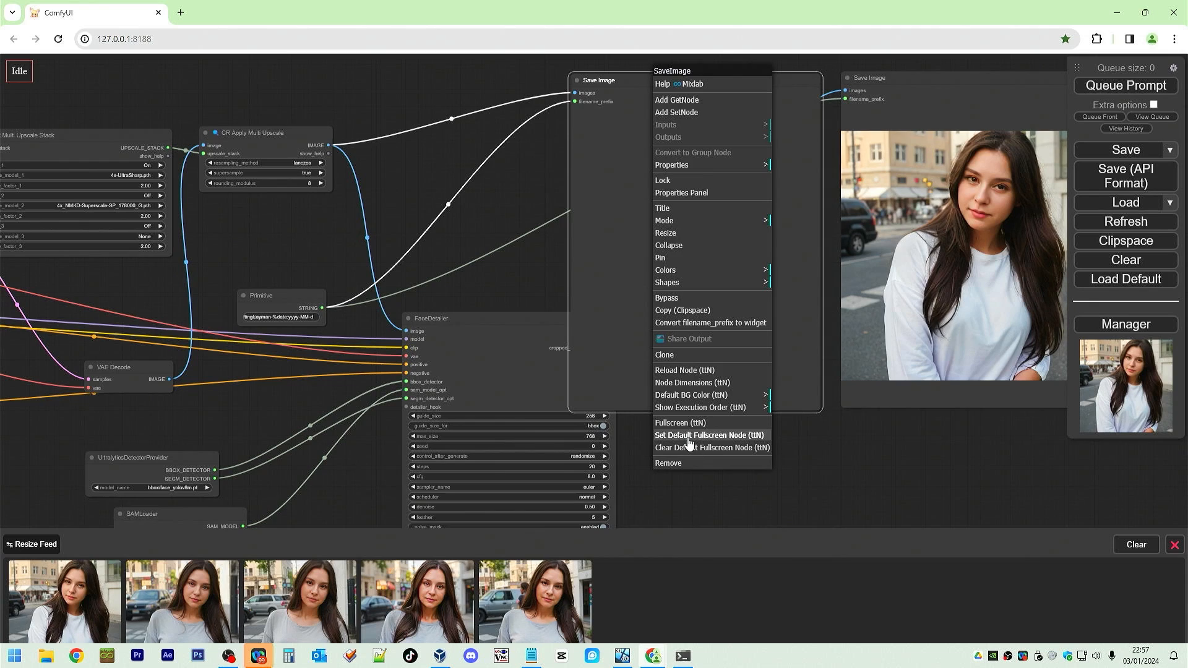
{"action": "right_click", "coordinate": [593, 208]}
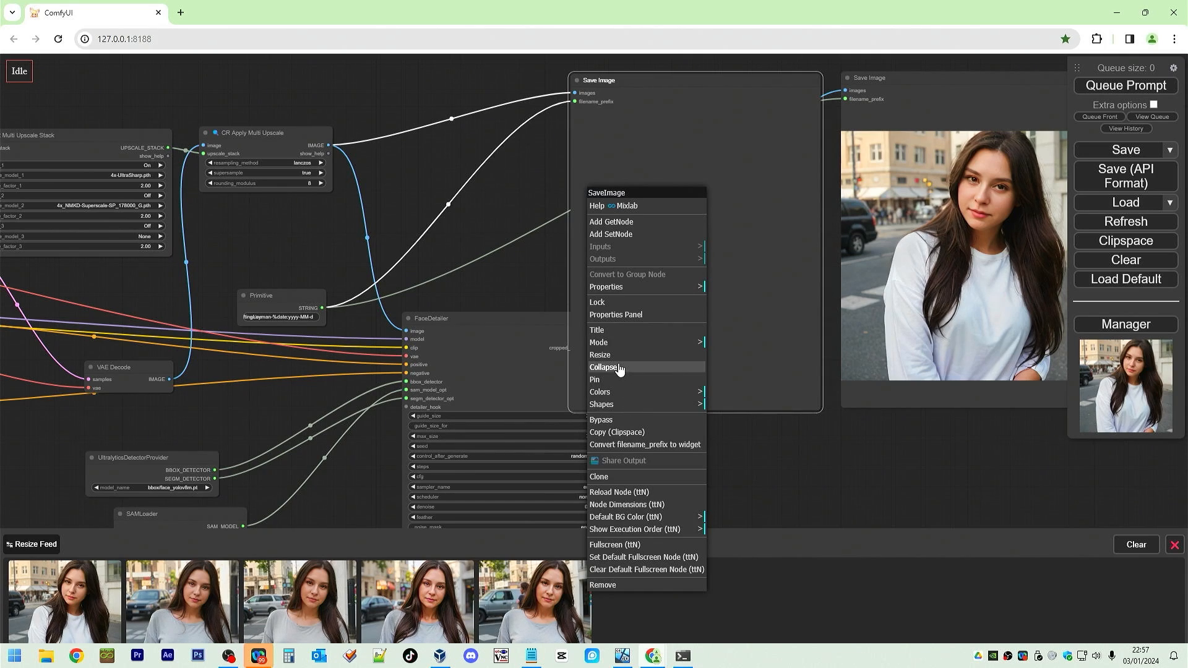
{"action": "left_click", "coordinate": [632, 330]}
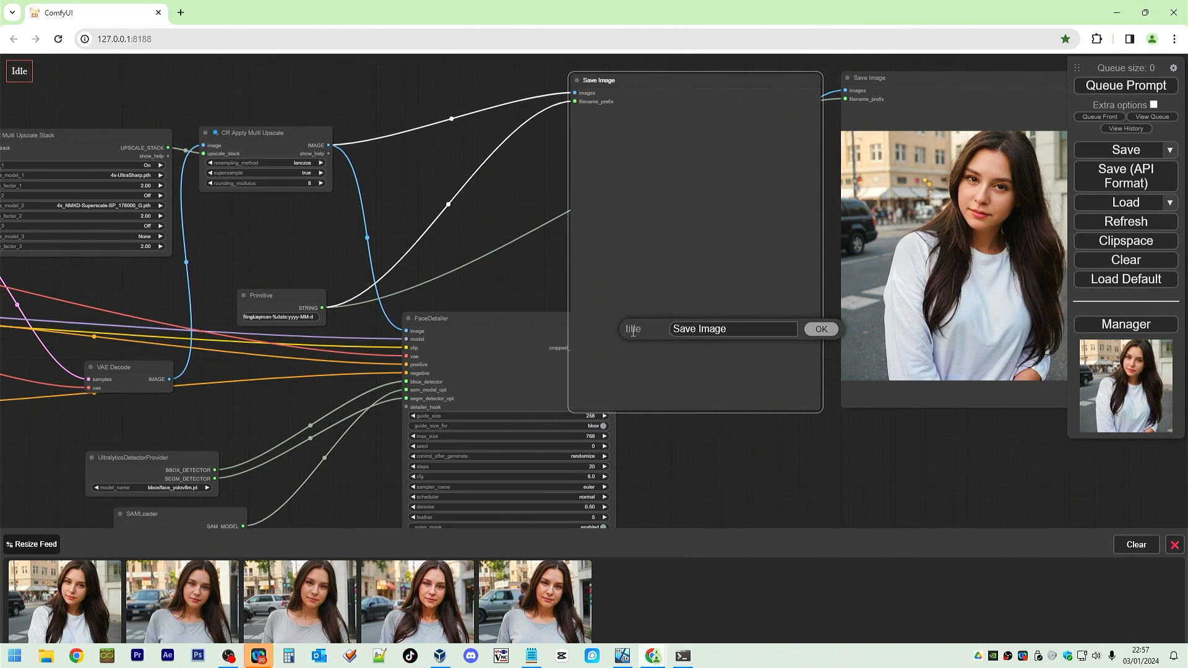
{"action": "key", "text": "ctrl+a"}
{"action": "key", "text": "Right"}
{"action": "type", "text": "After Upscale"}
{"action": "left_click", "coordinate": [821, 329]}
Retitle the original save node as Save Image After FaceDetailer.
{"action": "right_click", "coordinate": [916, 77]}
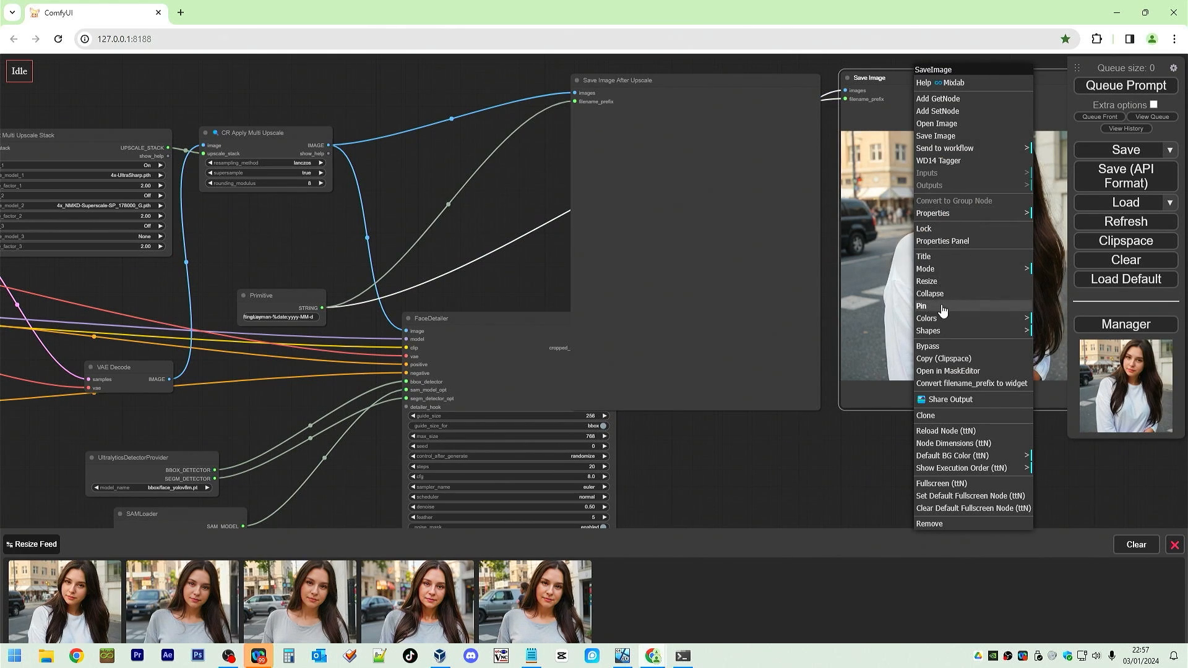
{"action": "left_click", "coordinate": [942, 257]}
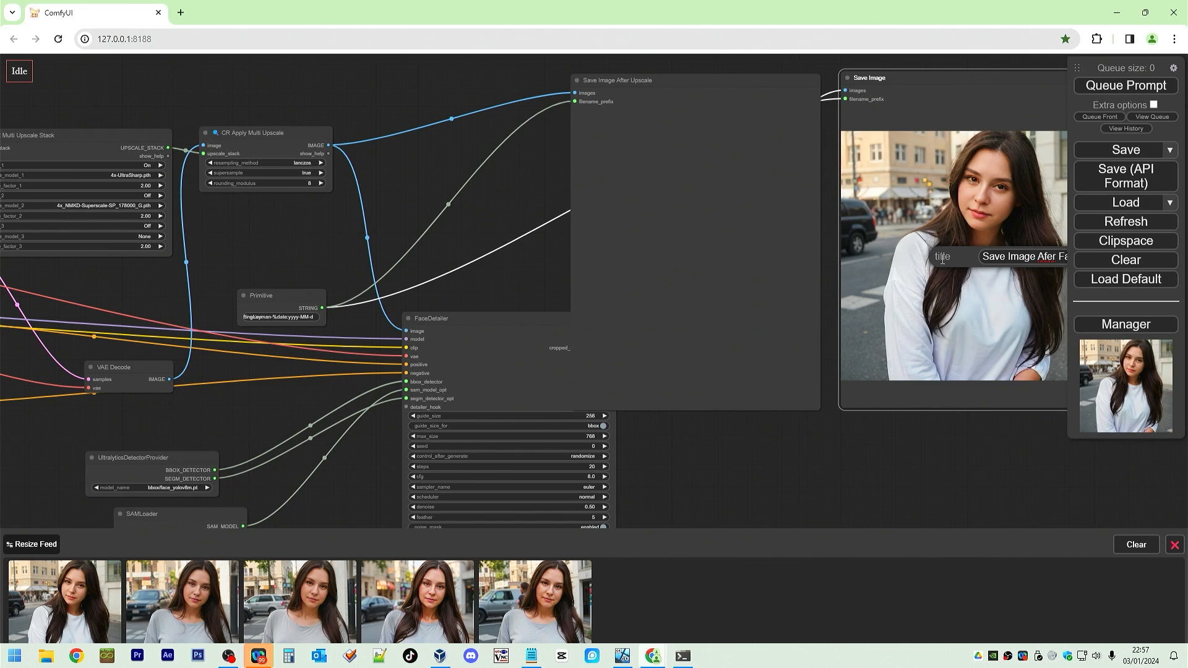
{"action": "type", "text": "Afer Face"}
{"action": "left_click", "coordinate": [957, 255]}
{"action": "key", "text": "Return"}
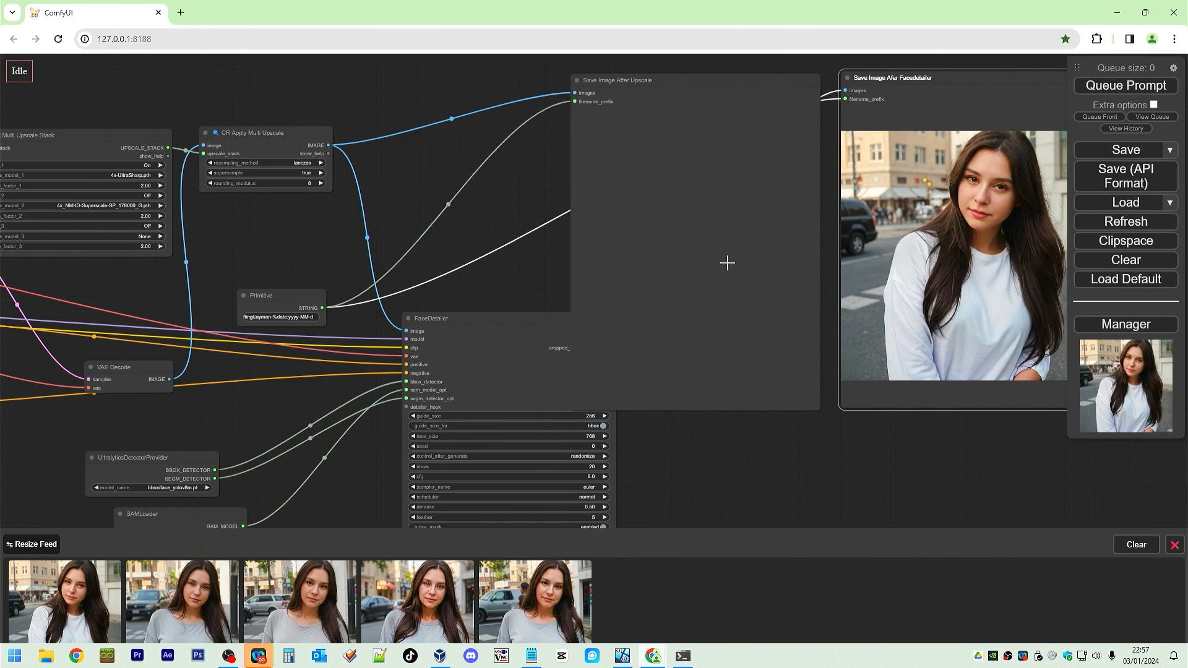
{"action": "right_click", "coordinate": [953, 78]}
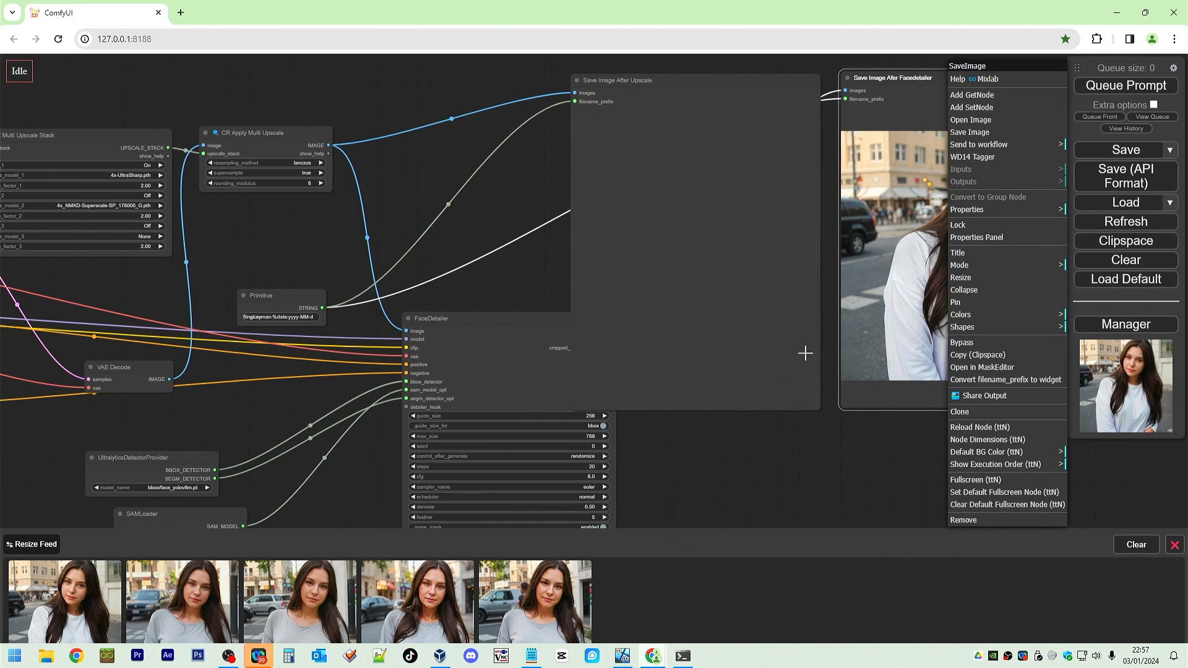
{"action": "left_click_drag", "start_coordinate": [850, 444], "coordinate": [545, 457]}
{"action": "right_click", "coordinate": [704, 90]}
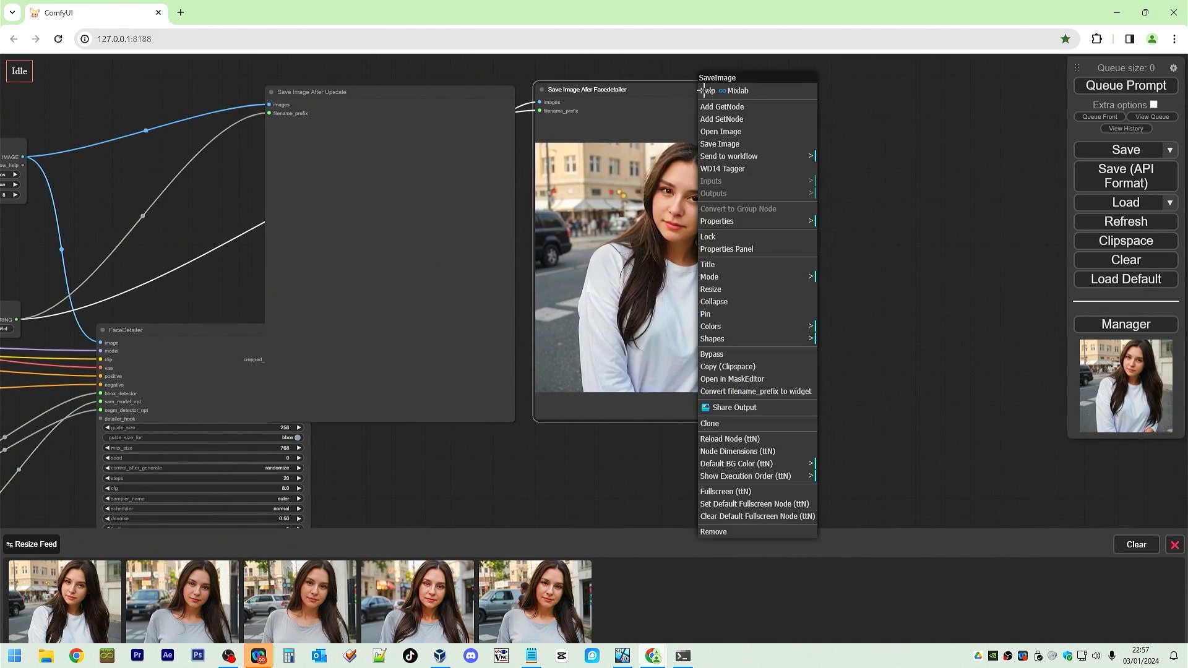
{"action": "left_click", "coordinate": [751, 263]}
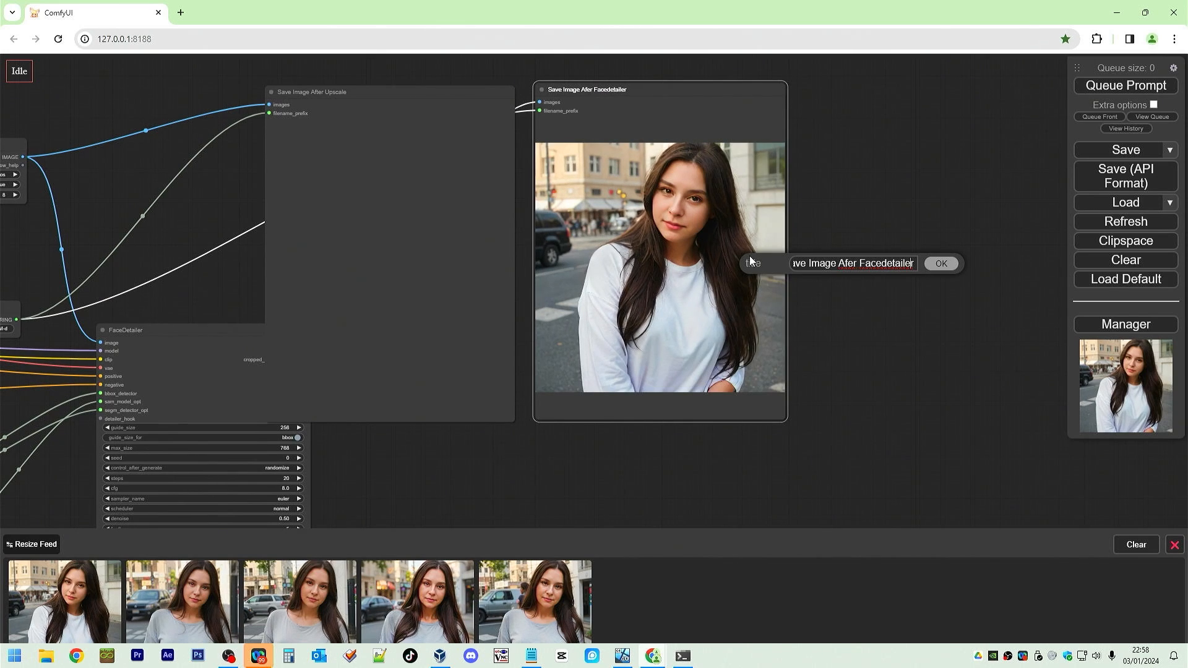
{"action": "key", "text": "Delete"}
{"action": "type", "text": "D"}
{"action": "key", "text": "Return"}
Add a Seed Everywhere node and place it above the KSampler.
{"action": "left_click_drag", "start_coordinate": [835, 396], "coordinate": [1054, 369]}
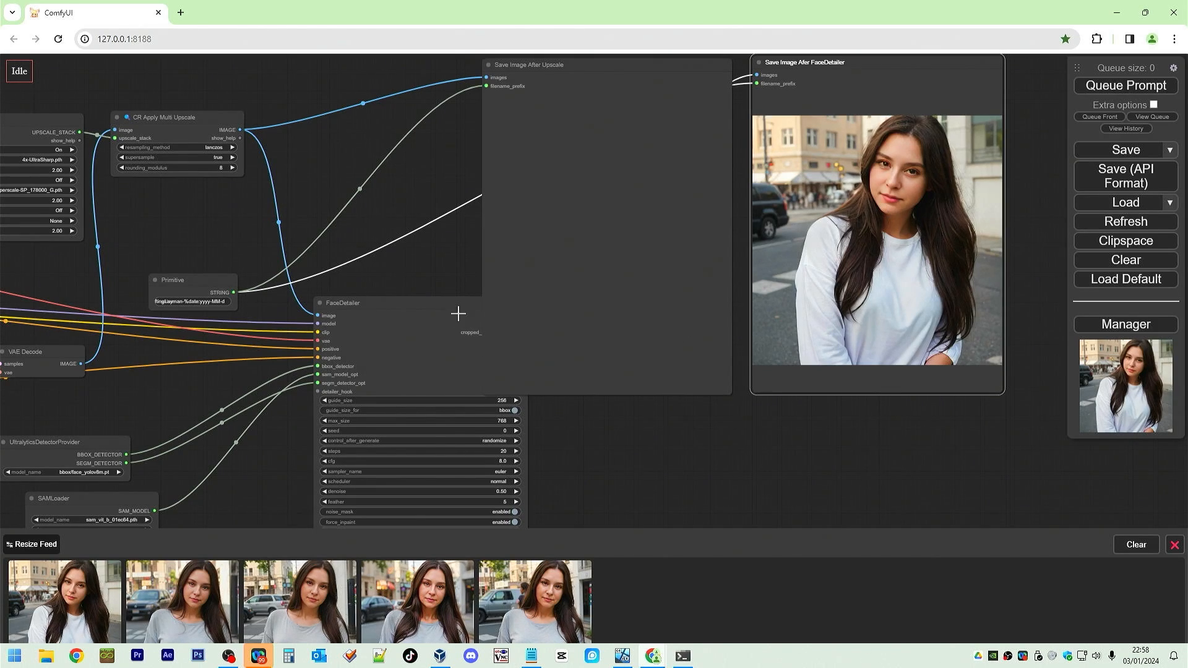
{"action": "left_click_drag", "start_coordinate": [440, 306], "coordinate": [385, 271]}
{"action": "left_click_drag", "start_coordinate": [379, 207], "coordinate": [884, 188]}
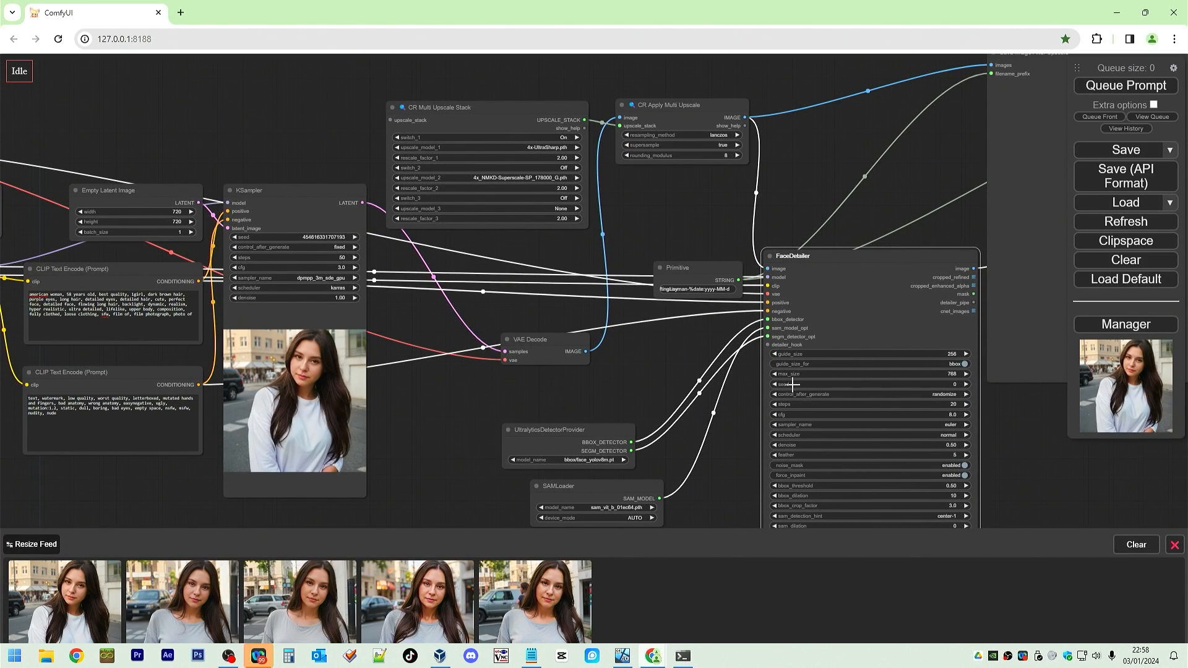
{"action": "left_click", "coordinate": [844, 382]}
{"action": "left_click", "coordinate": [1046, 389]}
{"action": "double_click", "coordinate": [248, 138]}
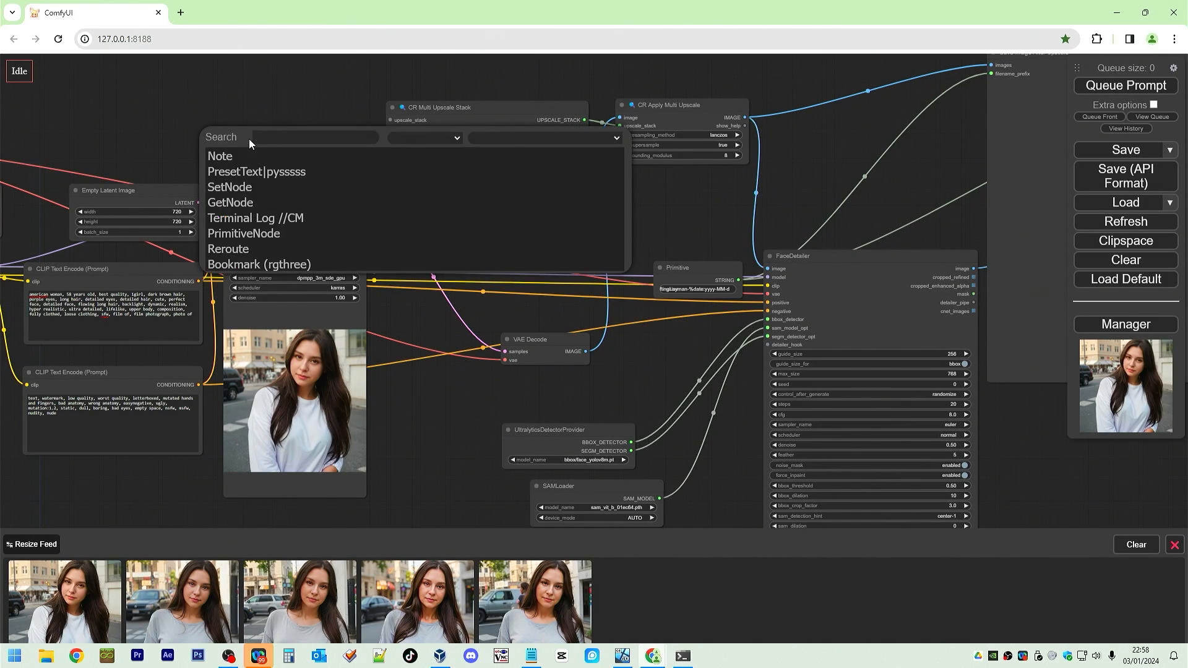
{"action": "type", "text": "seed"}
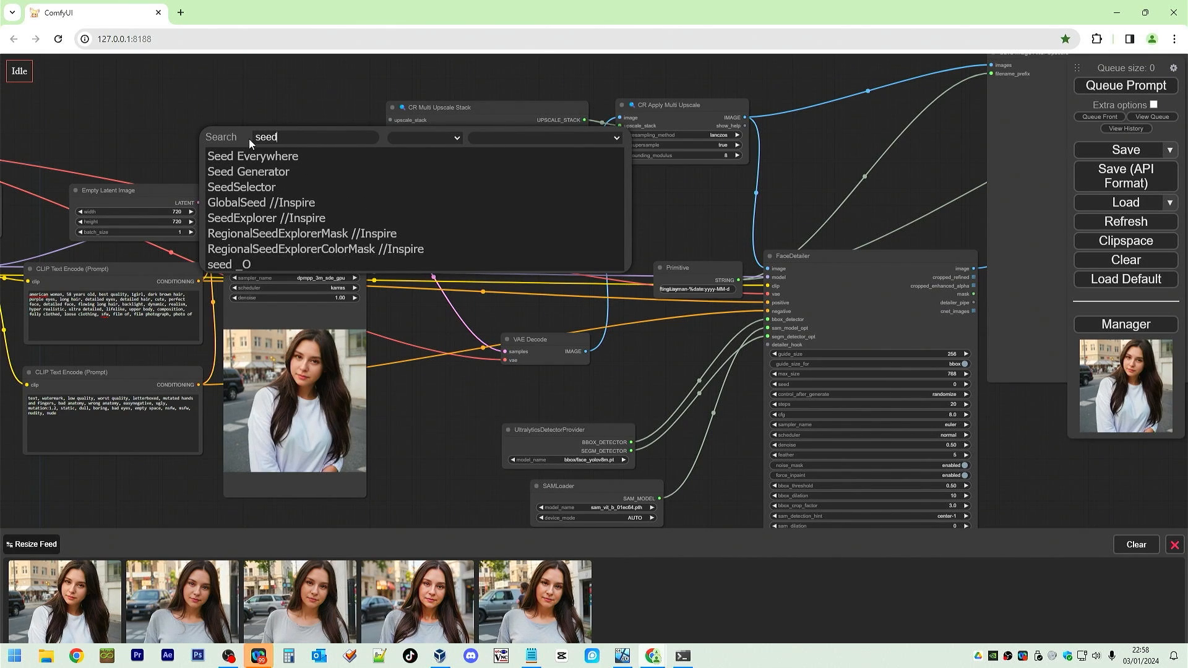
{"action": "left_click", "coordinate": [252, 155]}
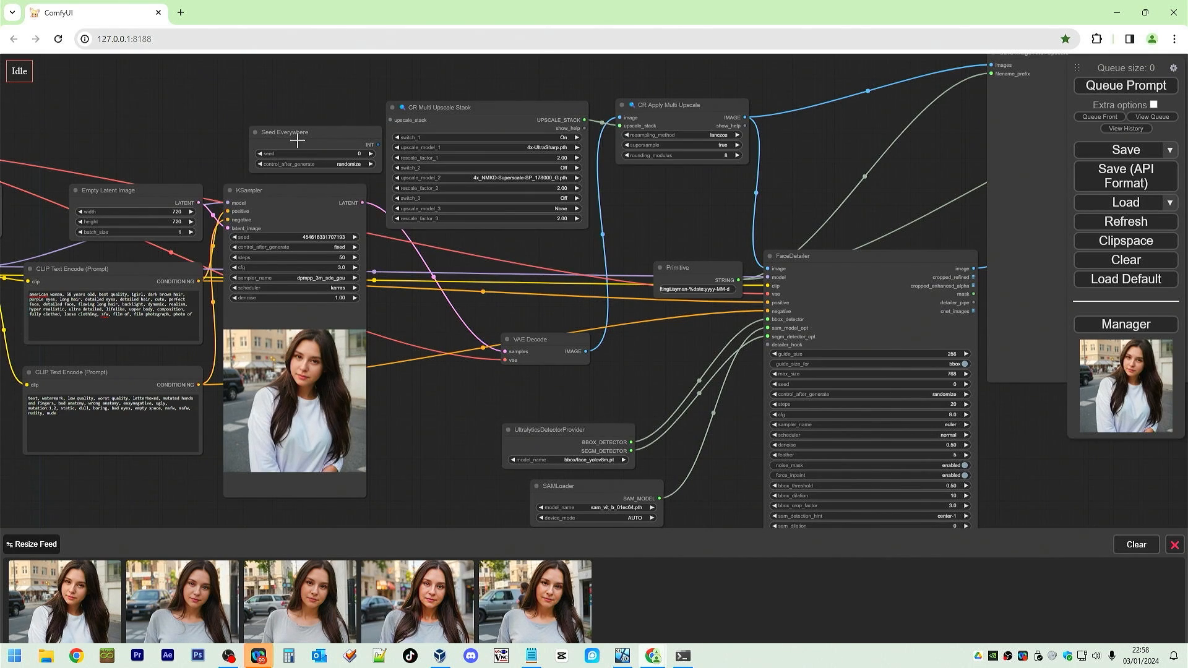
{"action": "left_click_drag", "start_coordinate": [297, 140], "coordinate": [227, 114]}
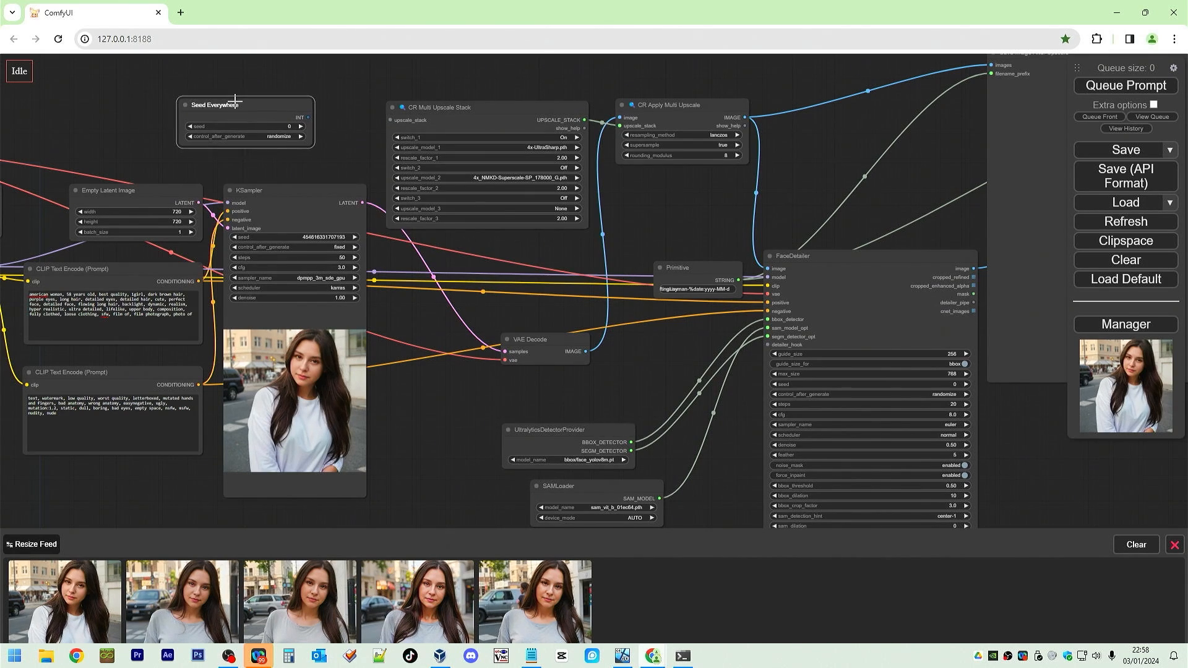
{"action": "right_click", "coordinate": [282, 227]}
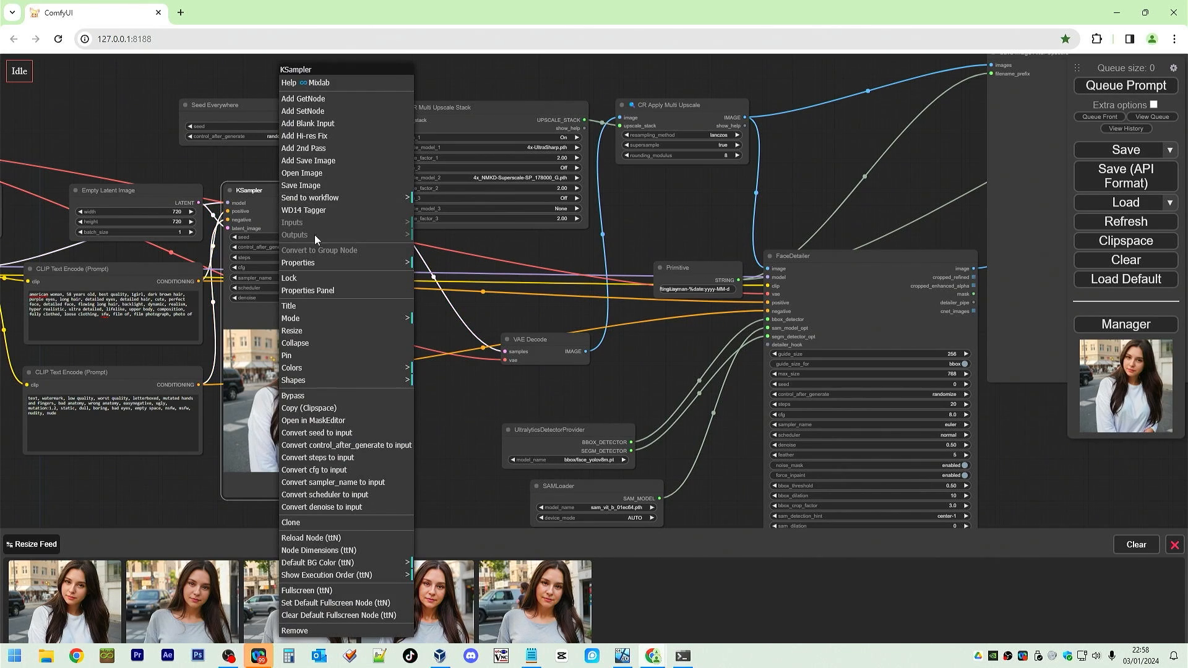
{"action": "left_click", "coordinate": [325, 437]}
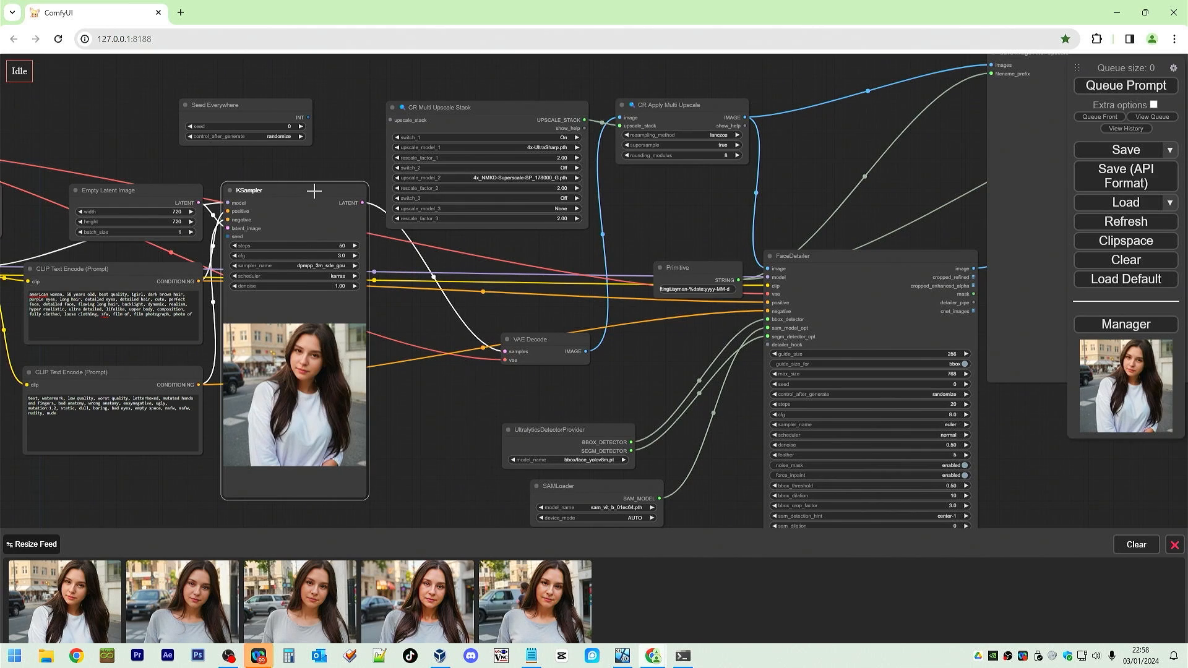
{"action": "left_click_drag", "start_coordinate": [316, 188], "coordinate": [324, 176]}
{"action": "right_click", "coordinate": [324, 176]}
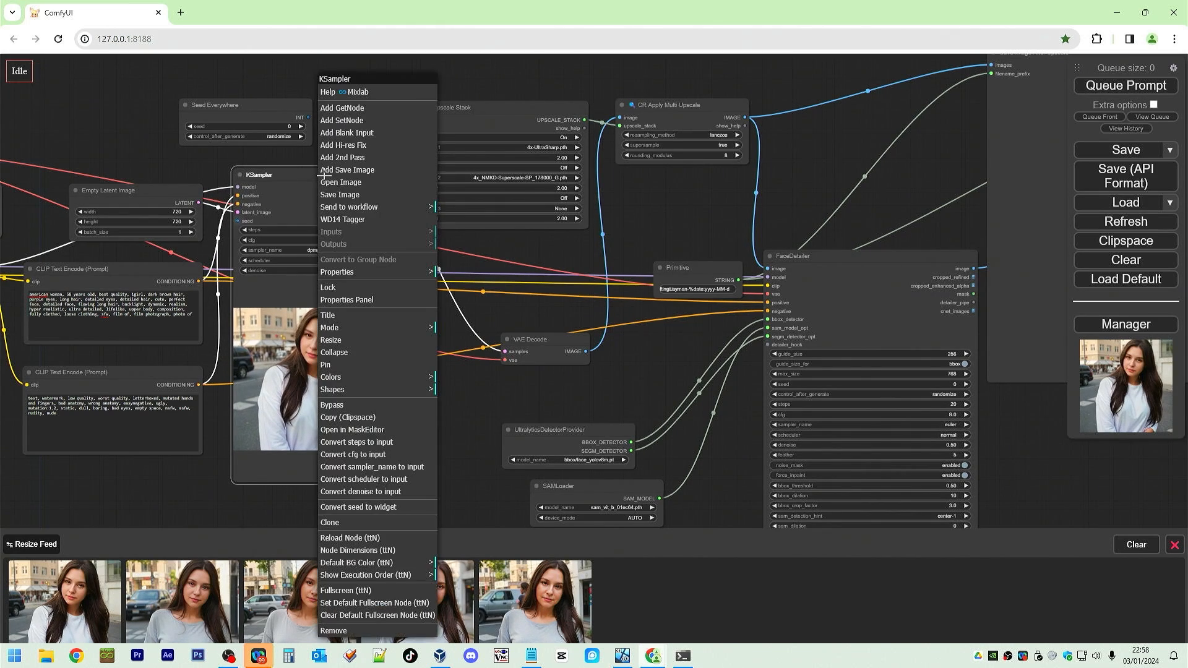
{"action": "left_click", "coordinate": [373, 508]}
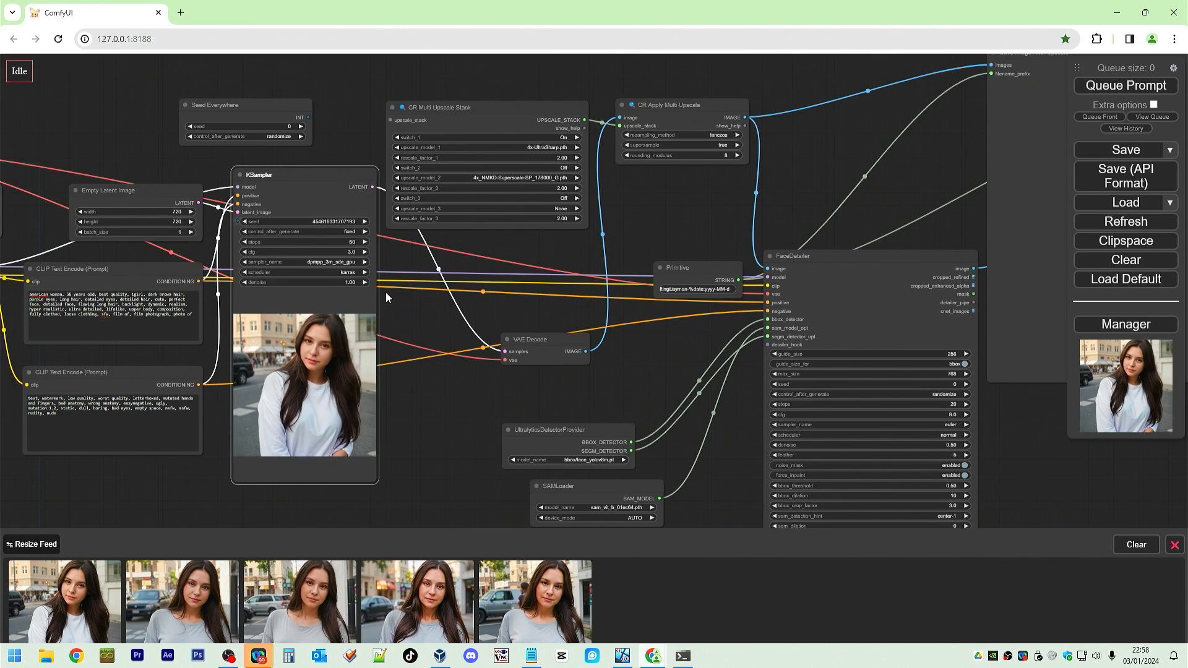
Copy the KSampler's seed value and convert its seed widget to an input.
{"action": "left_click", "coordinate": [333, 223]}
{"action": "double_click", "coordinate": [460, 227]}
{"action": "key", "text": "ctrl+c"}
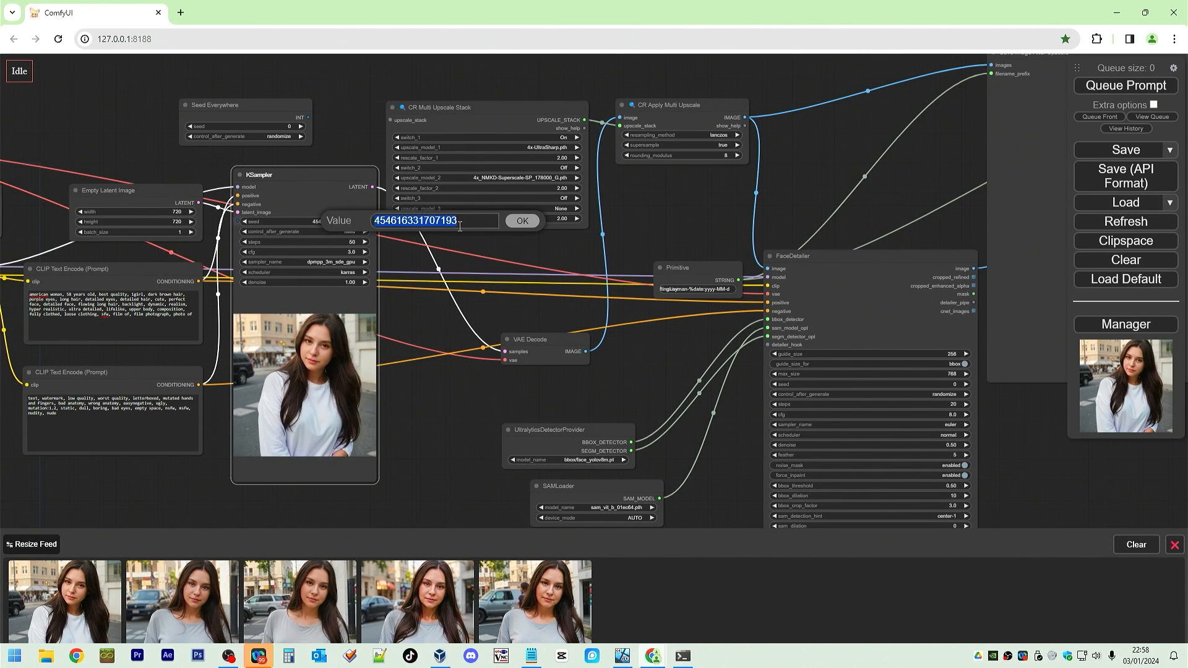
{"action": "left_click", "coordinate": [522, 222]}
{"action": "right_click", "coordinate": [317, 186]}
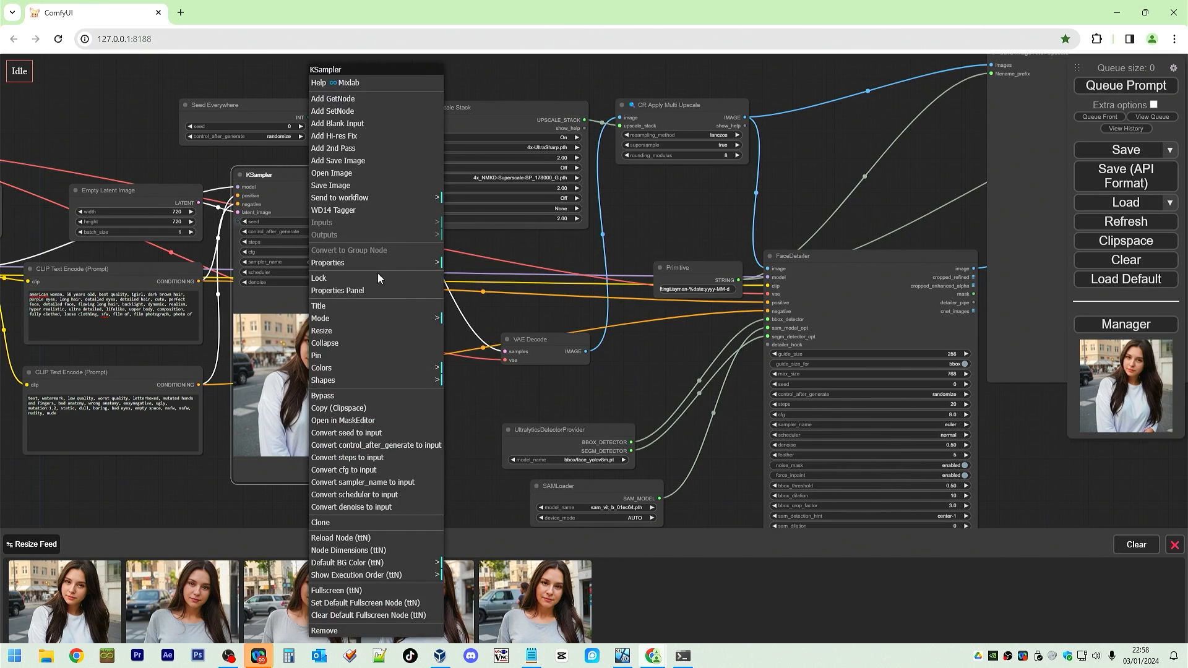
{"action": "left_click", "coordinate": [374, 433]}
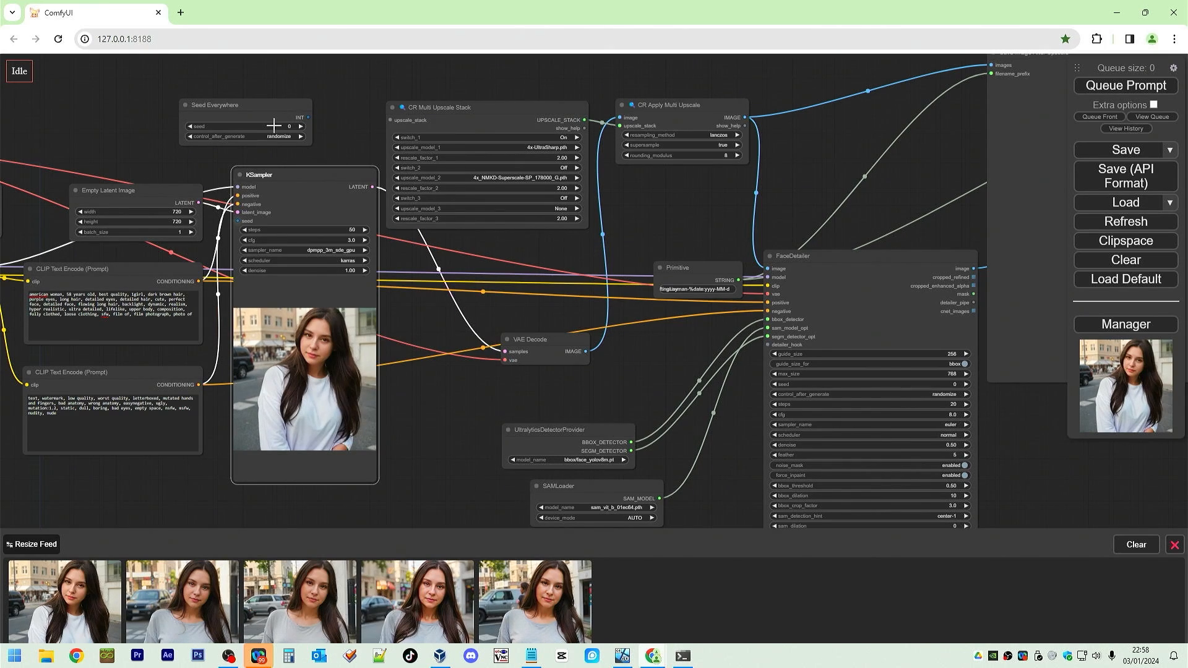
{"action": "left_click", "coordinate": [274, 126]}
{"action": "key", "text": "ctrl+v"}
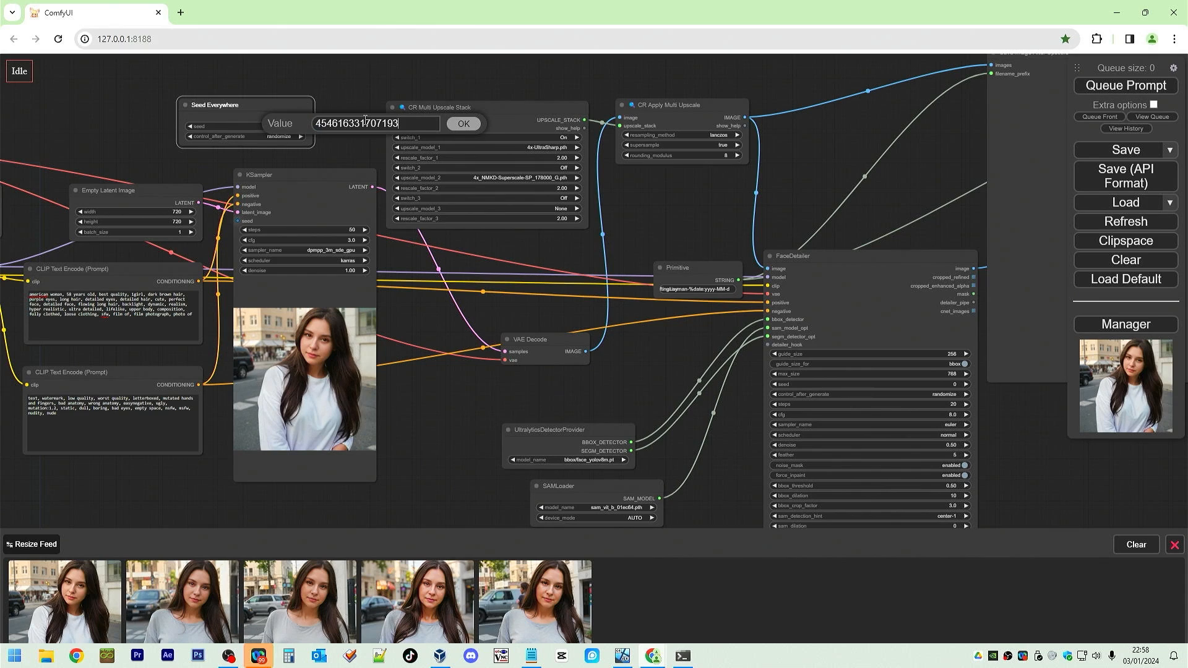
{"action": "left_click", "coordinate": [463, 124]}
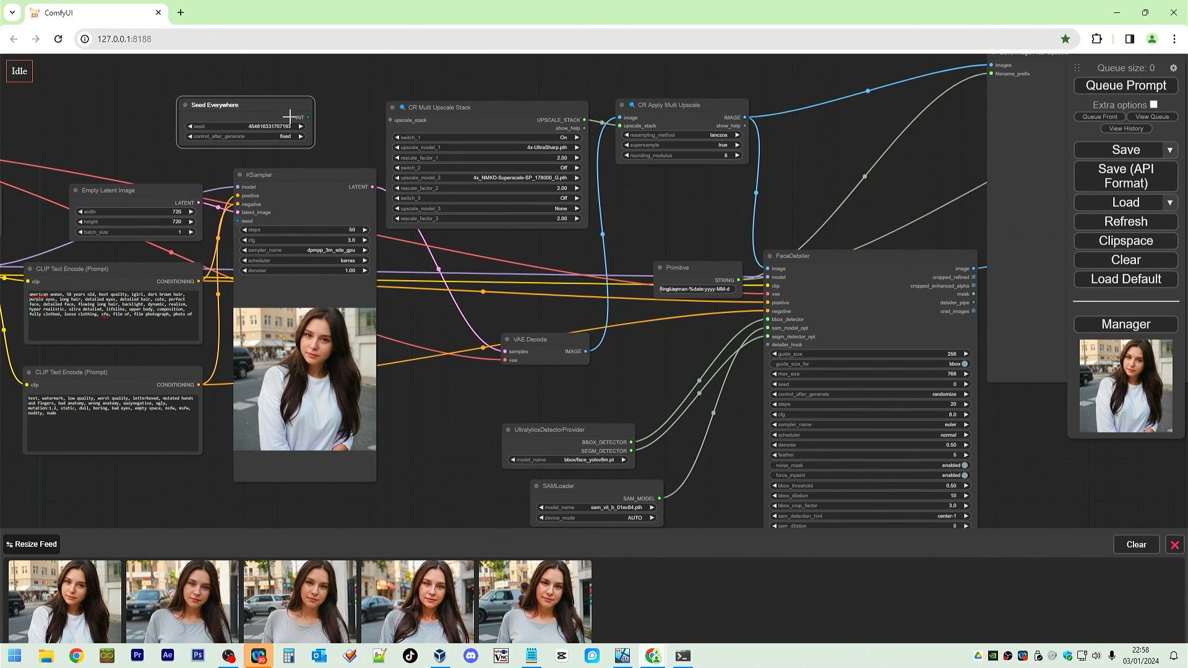
Connect Seed Everywhere's INT output to the KSampler seed and to FaceDetailer's seed, converted to an input.
{"action": "left_click_drag", "start_coordinate": [308, 117], "coordinate": [240, 220]}
{"action": "right_click", "coordinate": [860, 320]}
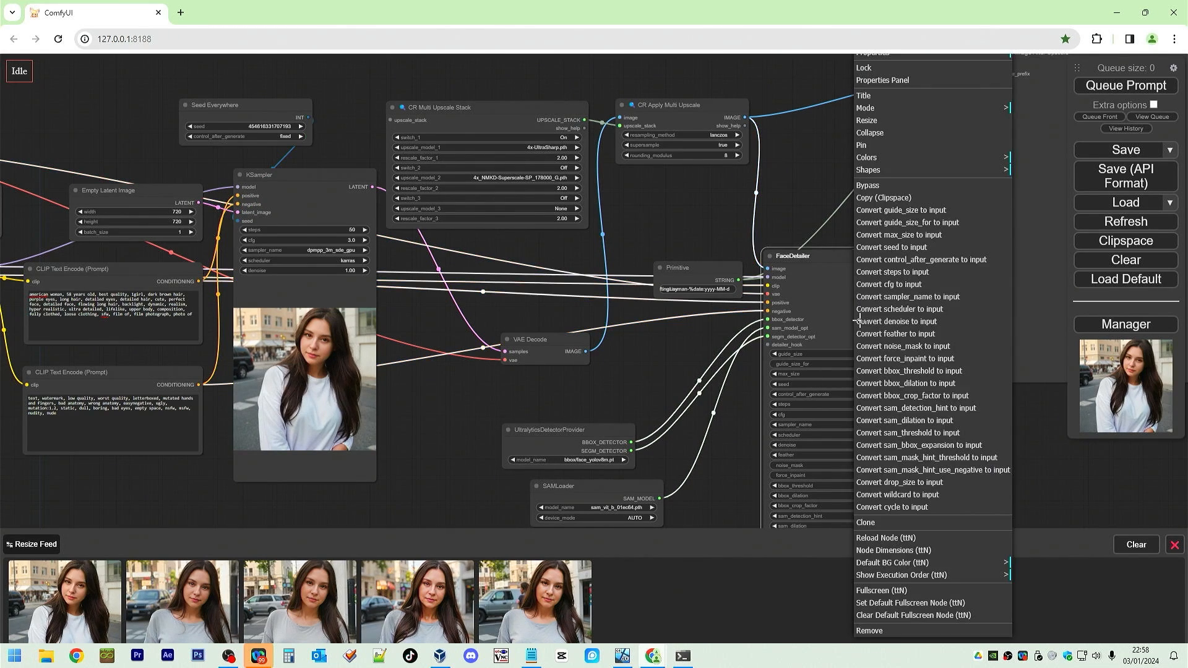
{"action": "left_click", "coordinate": [920, 250]}
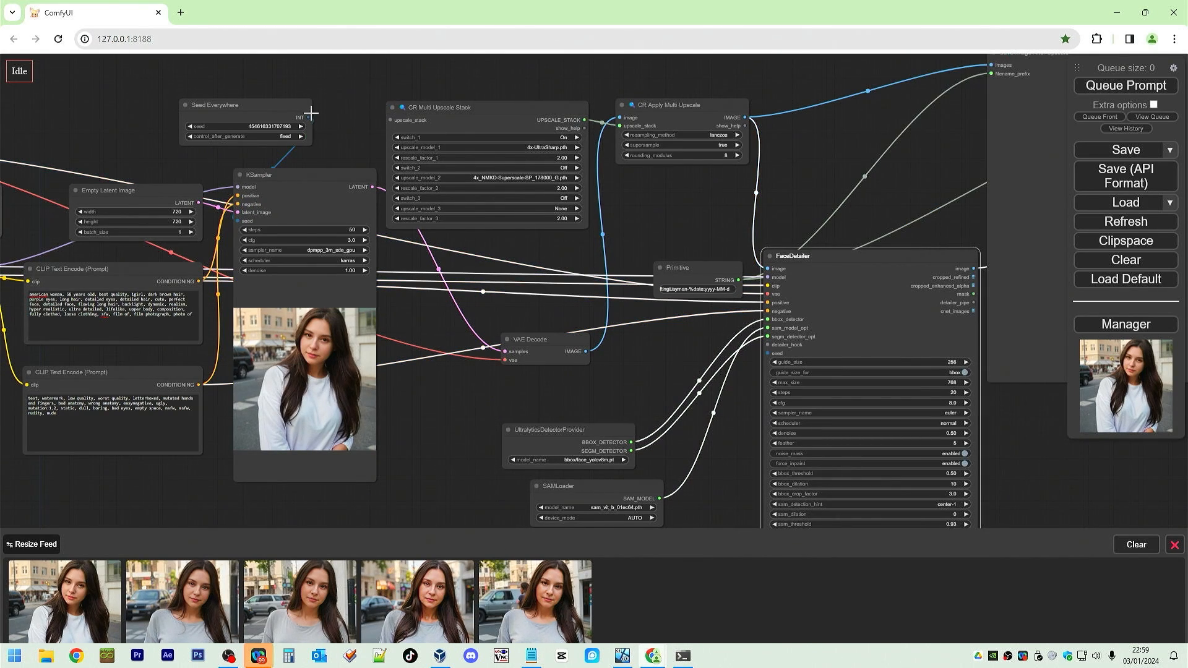
{"action": "left_click_drag", "start_coordinate": [309, 117], "coordinate": [767, 353]}
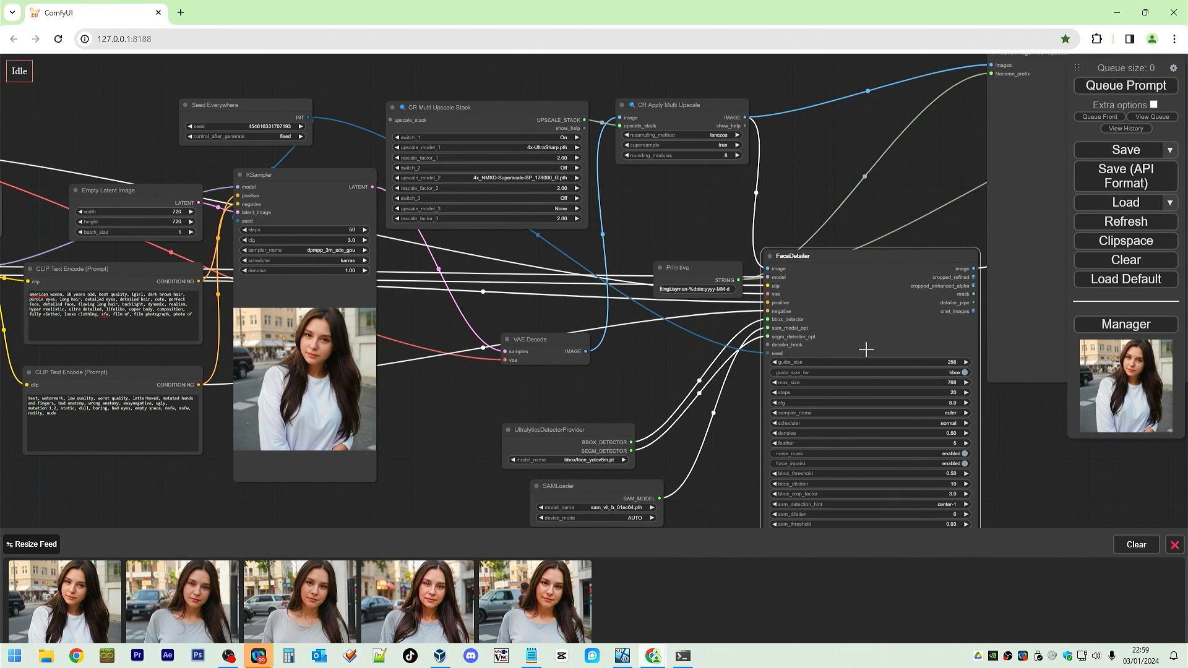
Move the Primitive filename node up beside the Save Image After Upscale node.
{"action": "left_click_drag", "start_coordinate": [913, 182], "coordinate": [555, 233]}
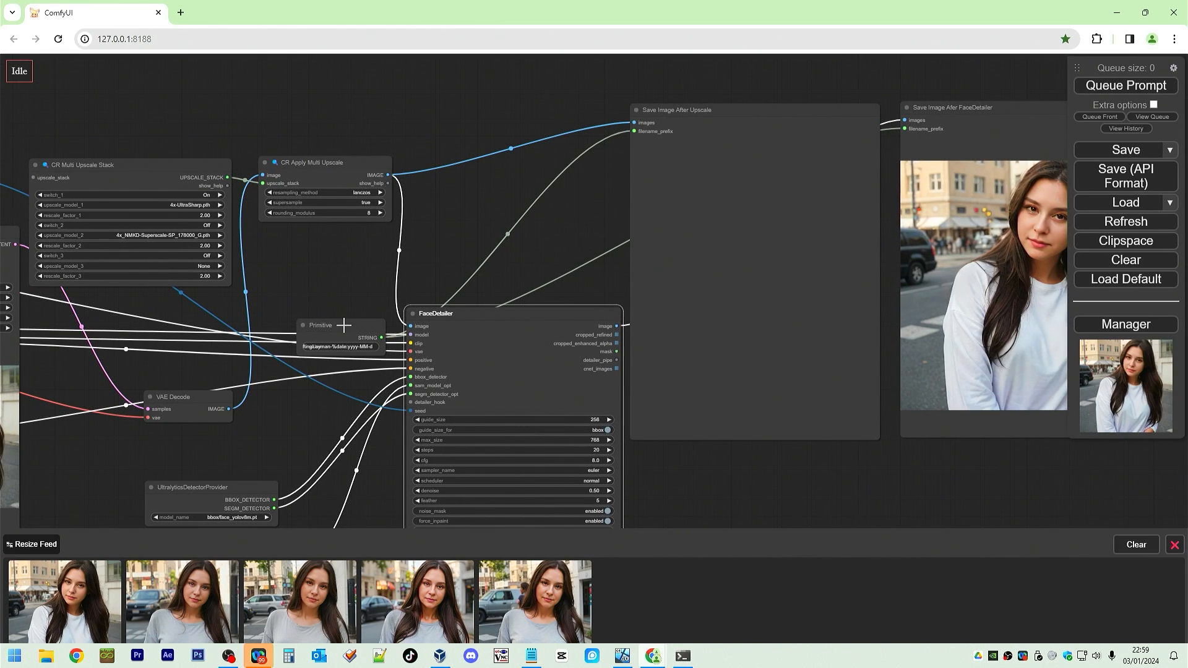
{"action": "left_click_drag", "start_coordinate": [343, 325], "coordinate": [485, 101]}
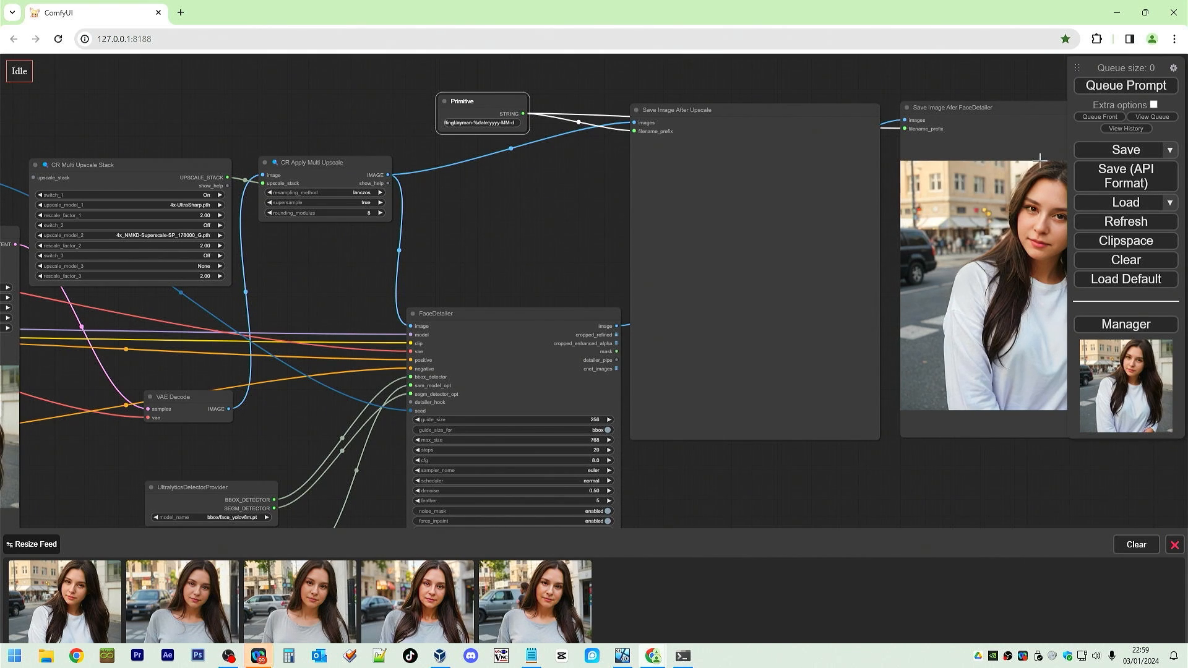
{"action": "left_click_drag", "start_coordinate": [822, 110], "coordinate": [822, 108]}
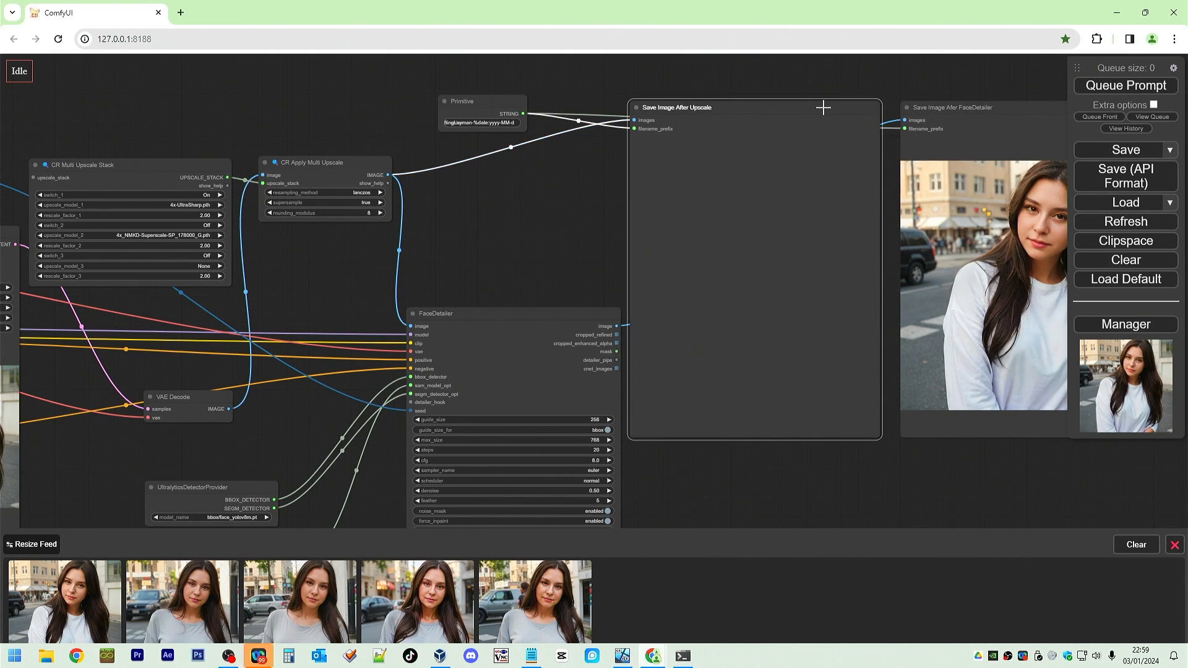
Auto-arrange the workflow nodes using Arrange (float right).
{"action": "scroll", "coordinate": [644, 240], "scroll_direction": "down", "scroll_amount": 5}
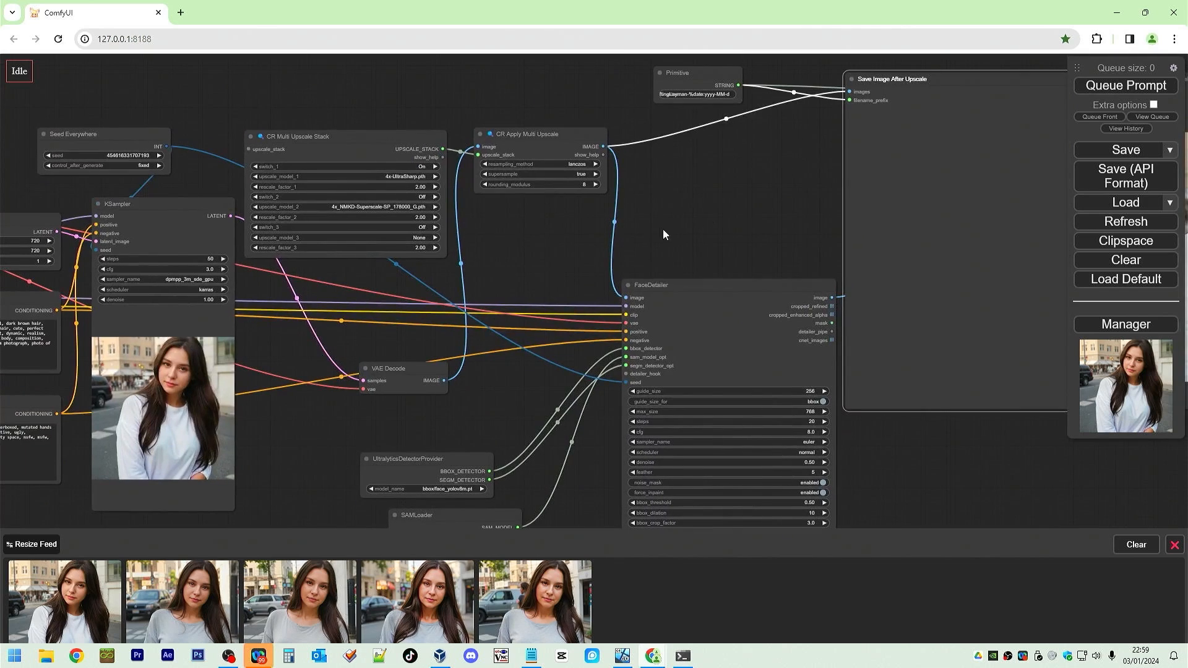
{"action": "scroll", "coordinate": [644, 237], "scroll_direction": "down", "scroll_amount": 1}
{"action": "right_click", "coordinate": [643, 234]}
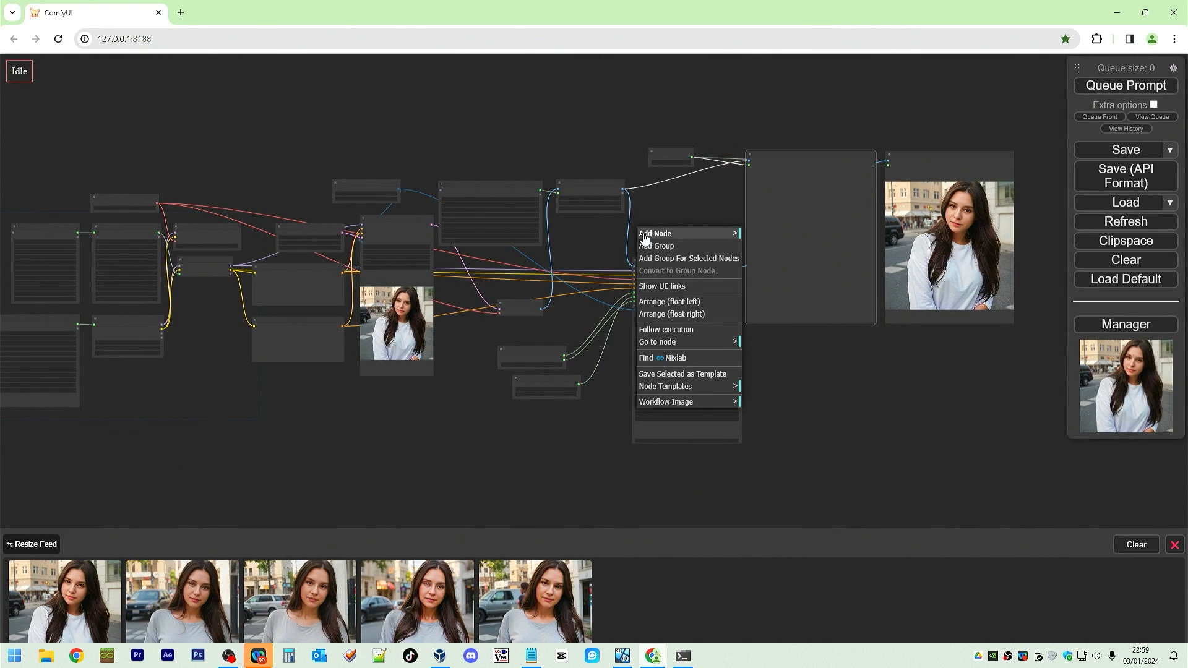
{"action": "left_click", "coordinate": [704, 316]}
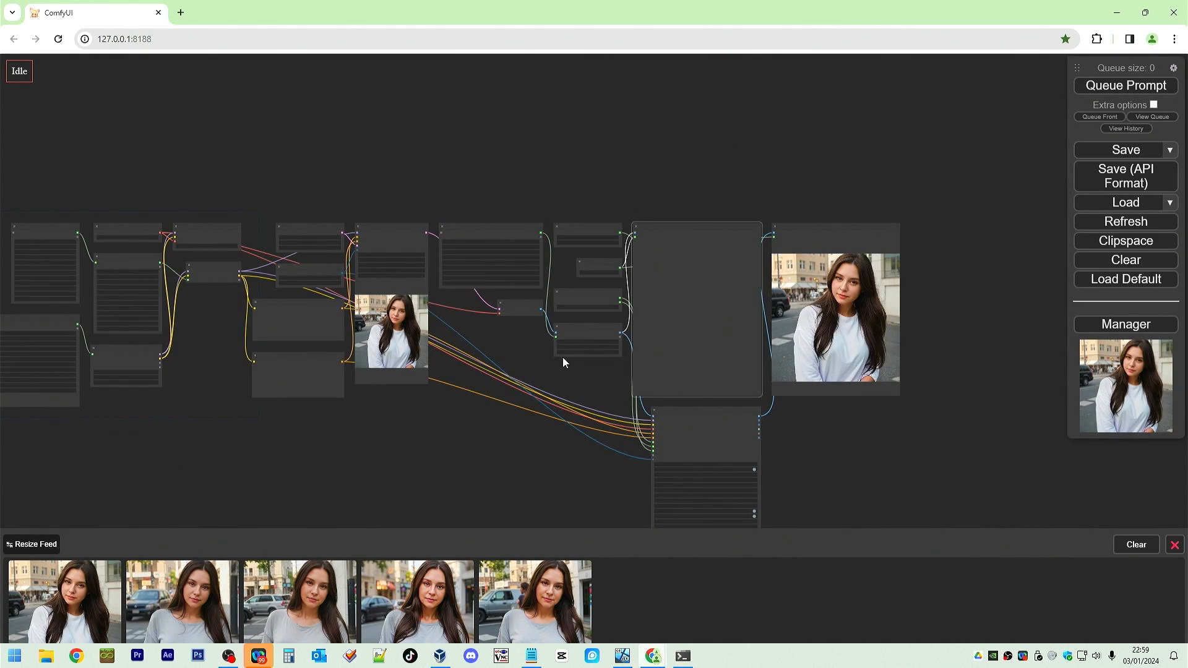
Queue the prompt to run the workflow.
{"action": "left_click_drag", "start_coordinate": [564, 365], "coordinate": [584, 258]}
{"action": "scroll", "coordinate": [586, 265], "scroll_direction": "up", "scroll_amount": 2}
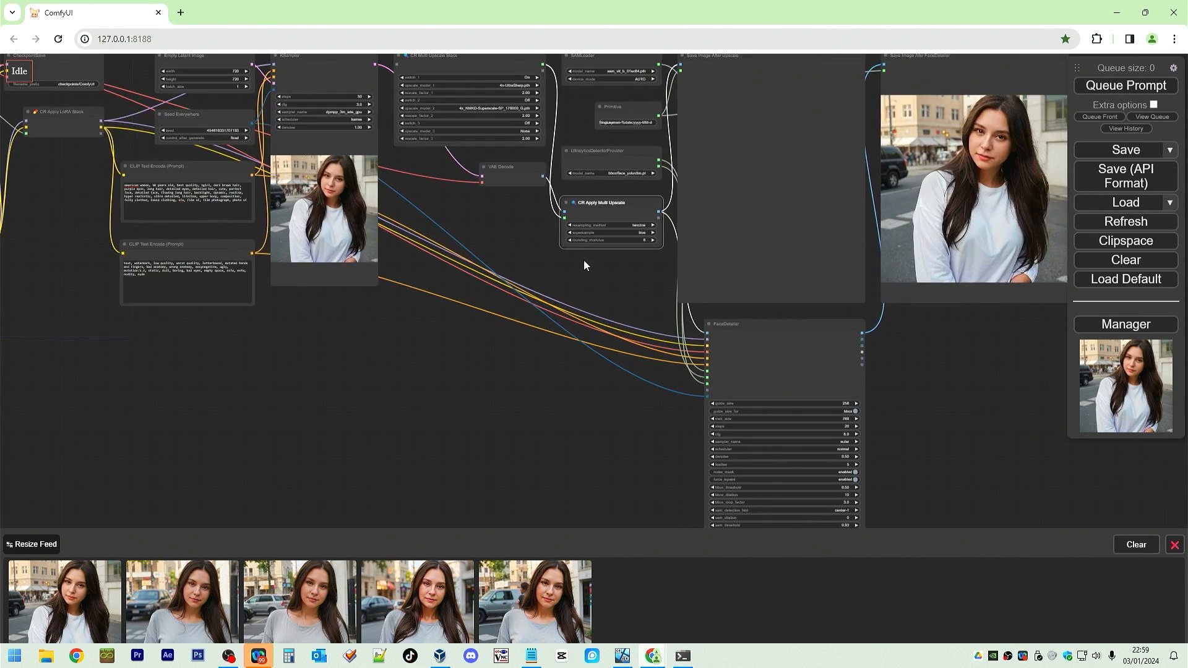
{"action": "left_click_drag", "start_coordinate": [588, 283], "coordinate": [587, 309]}
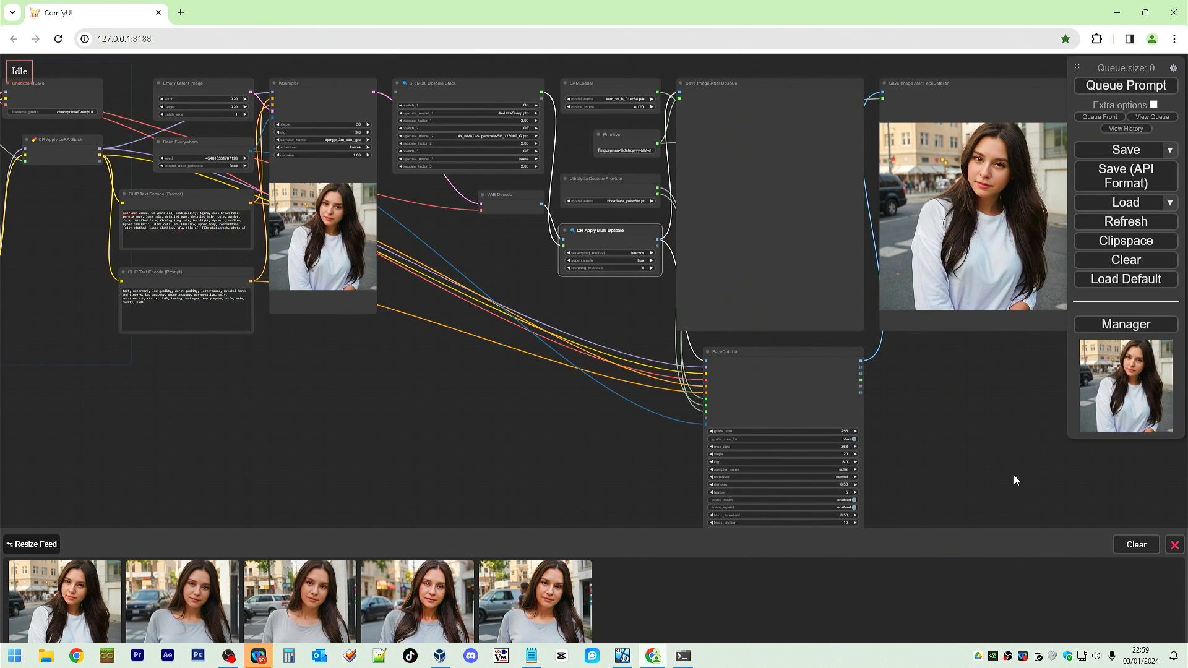
{"action": "left_click_drag", "start_coordinate": [1014, 480], "coordinate": [915, 272]}
{"action": "scroll", "coordinate": [853, 312], "scroll_direction": "up", "scroll_amount": 3}
{"action": "scroll", "coordinate": [796, 308], "scroll_direction": "up", "scroll_amount": 3}
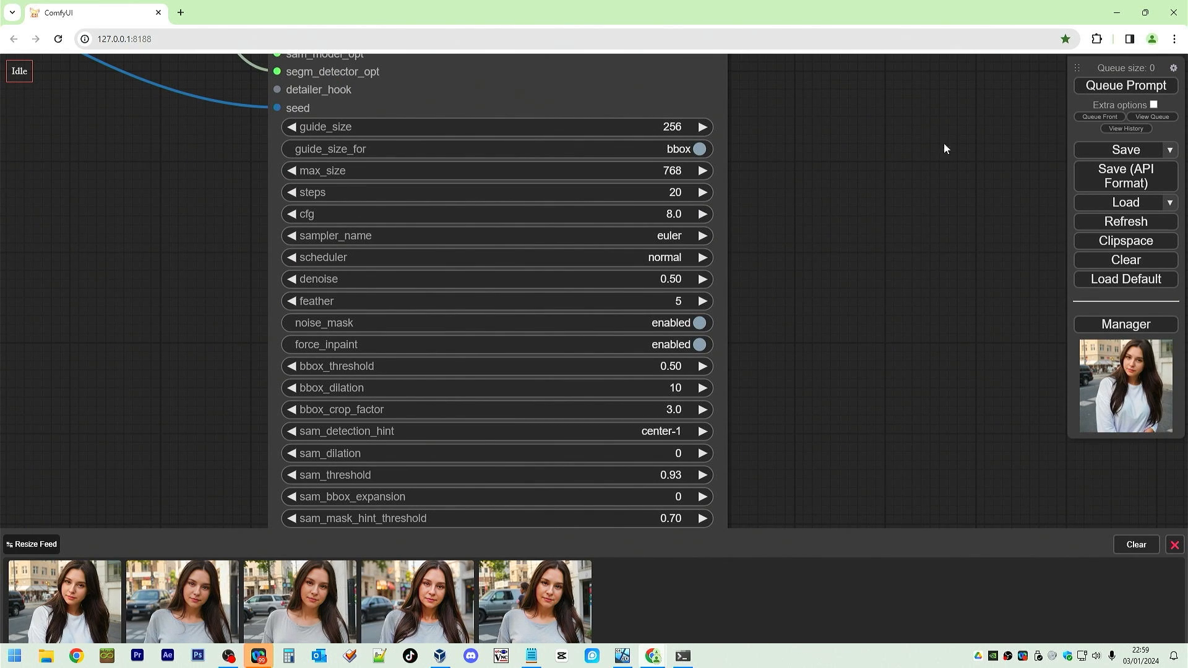
{"action": "left_click", "coordinate": [1126, 85]}
{"action": "scroll", "coordinate": [881, 147], "scroll_direction": "down", "scroll_amount": 5}
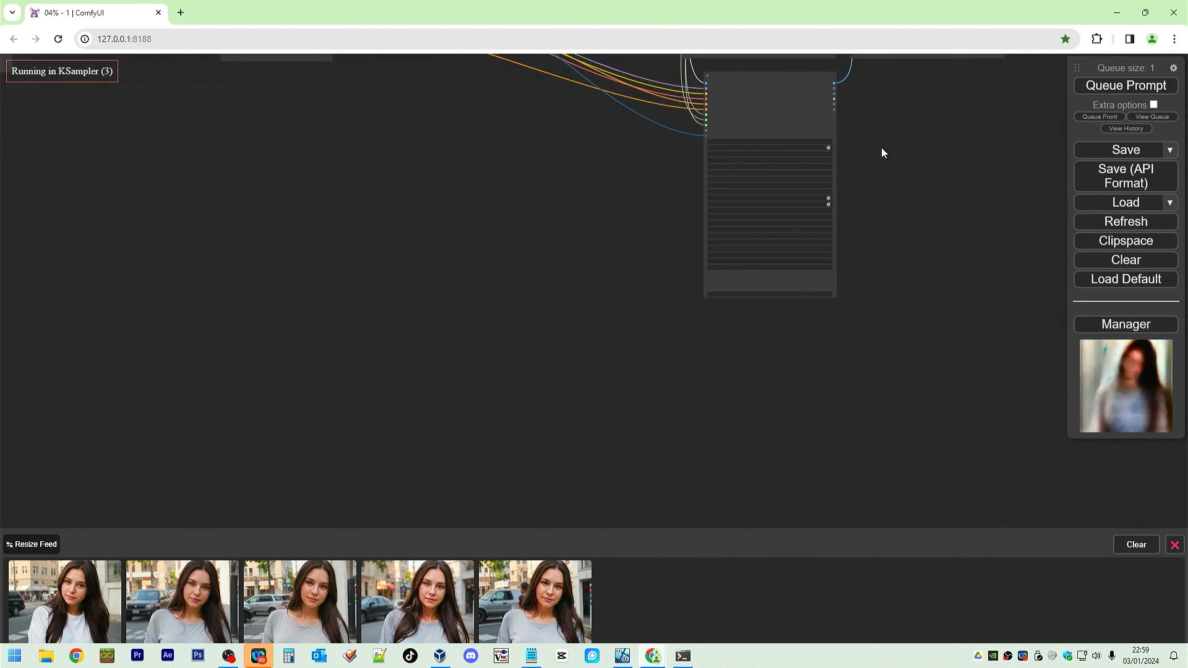
{"action": "scroll", "coordinate": [1003, 262], "scroll_direction": "down", "scroll_amount": 3}
{"action": "scroll", "coordinate": [1027, 317], "scroll_direction": "down", "scroll_amount": 2}
{"action": "scroll", "coordinate": [732, 321], "scroll_direction": "up", "scroll_amount": 1}
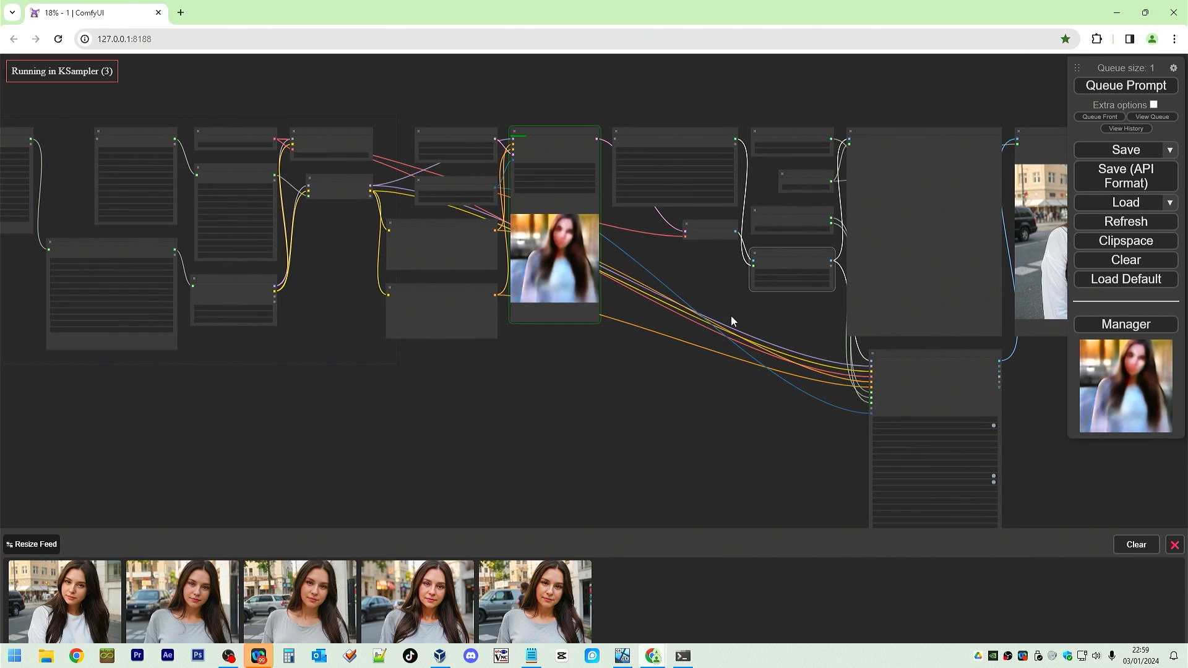
Zoom in to compare the upscaled image and the face-detailed image side by side.
{"action": "left_click_drag", "start_coordinate": [732, 321], "coordinate": [584, 338]}
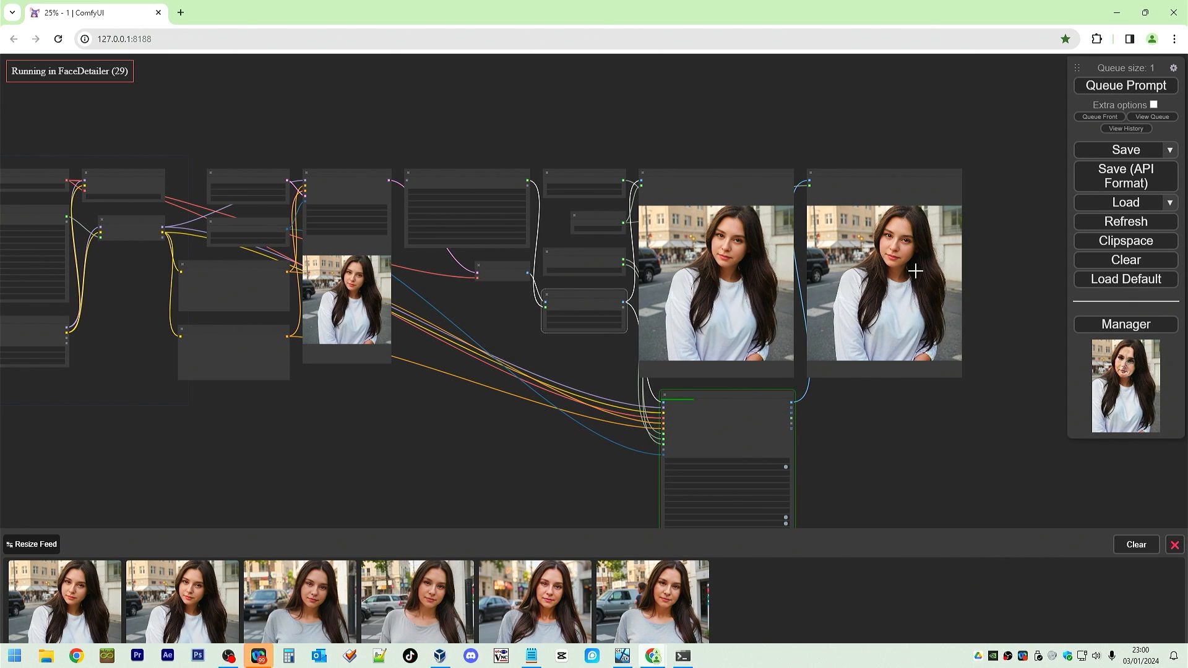
{"action": "scroll", "coordinate": [733, 441], "scroll_direction": "up", "scroll_amount": 5}
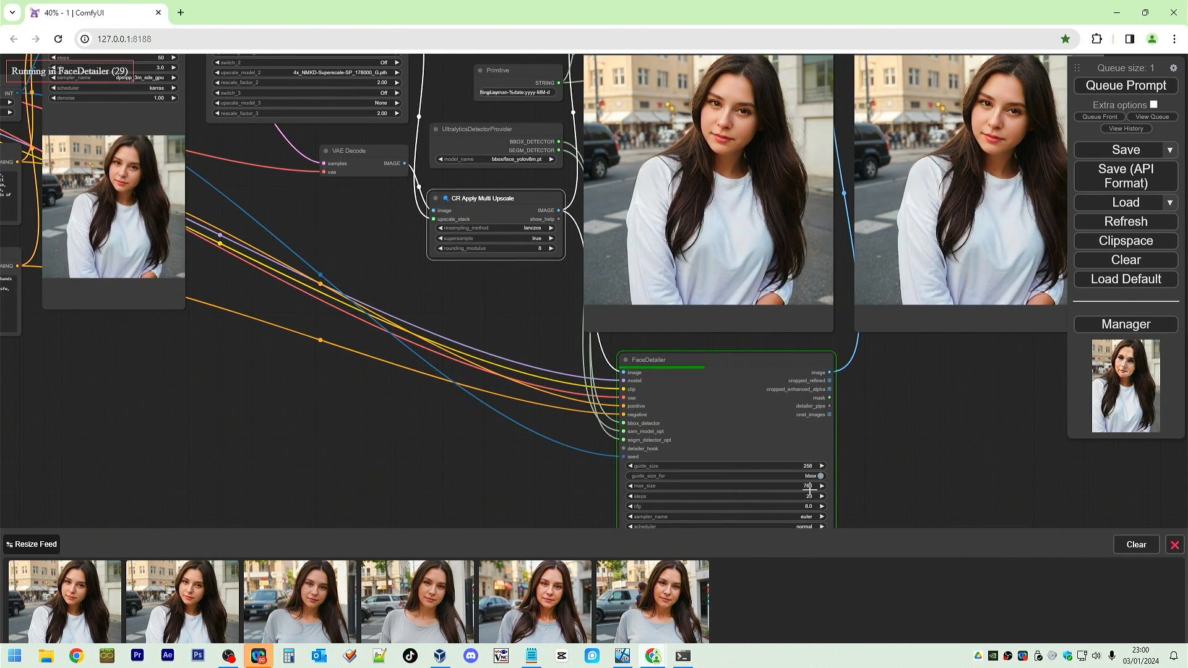
{"action": "scroll", "coordinate": [864, 322], "scroll_direction": "down", "scroll_amount": 4}
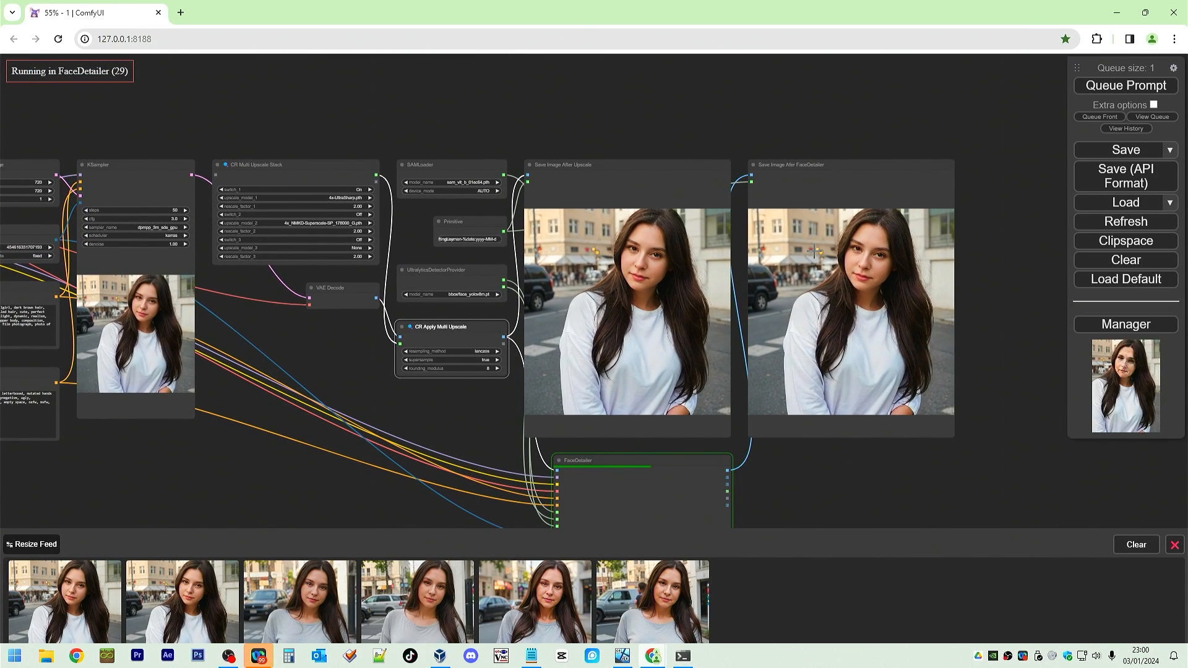
{"action": "scroll", "coordinate": [810, 268], "scroll_direction": "up", "scroll_amount": 8}
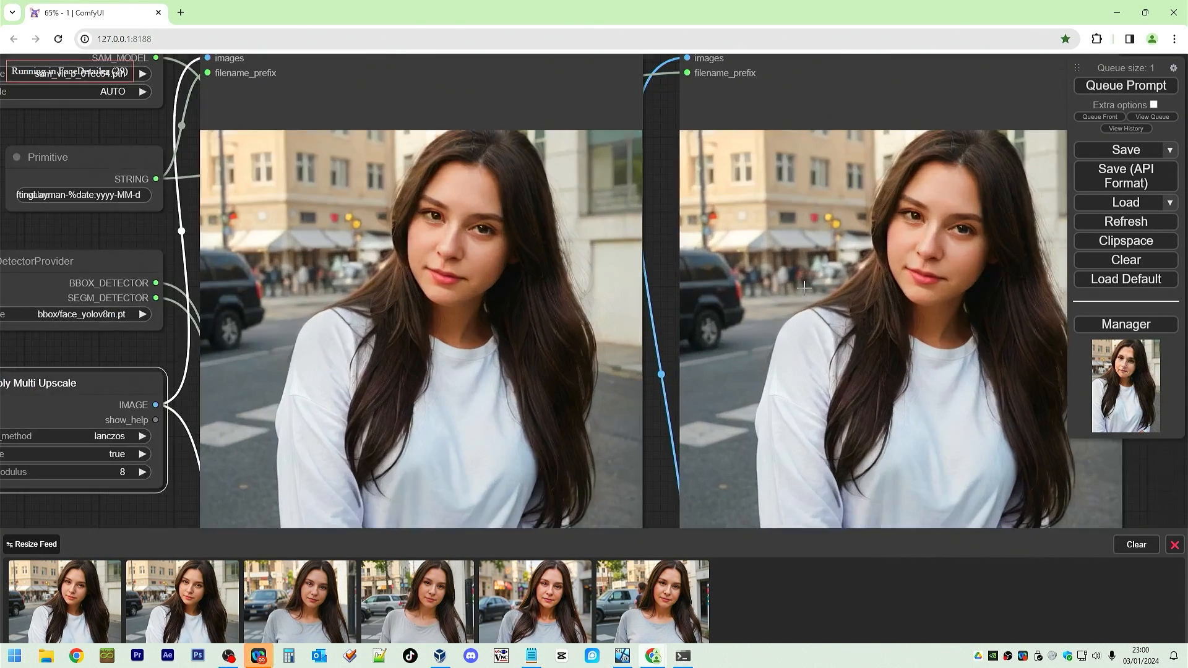
{"action": "scroll", "coordinate": [805, 287], "scroll_direction": "up", "scroll_amount": 2}
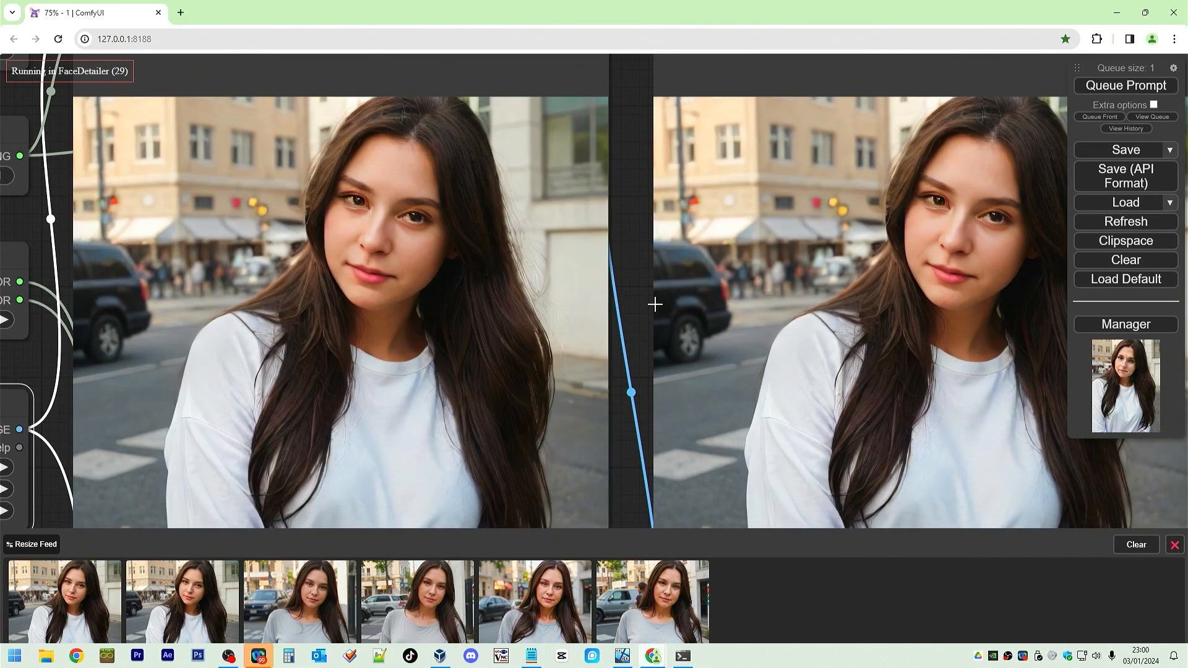
{"action": "left_click_drag", "start_coordinate": [638, 303], "coordinate": [588, 307]}
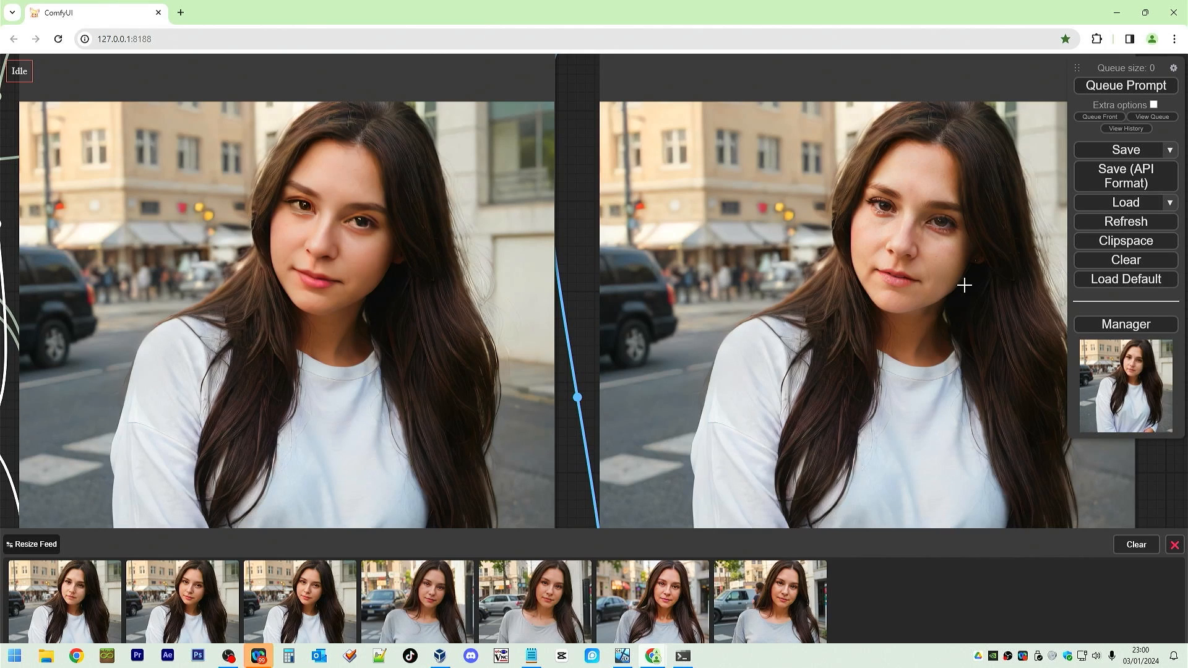
{"action": "scroll", "coordinate": [965, 286], "scroll_direction": "up", "scroll_amount": 4}
{"action": "scroll", "coordinate": [959, 228], "scroll_direction": "up", "scroll_amount": 8}
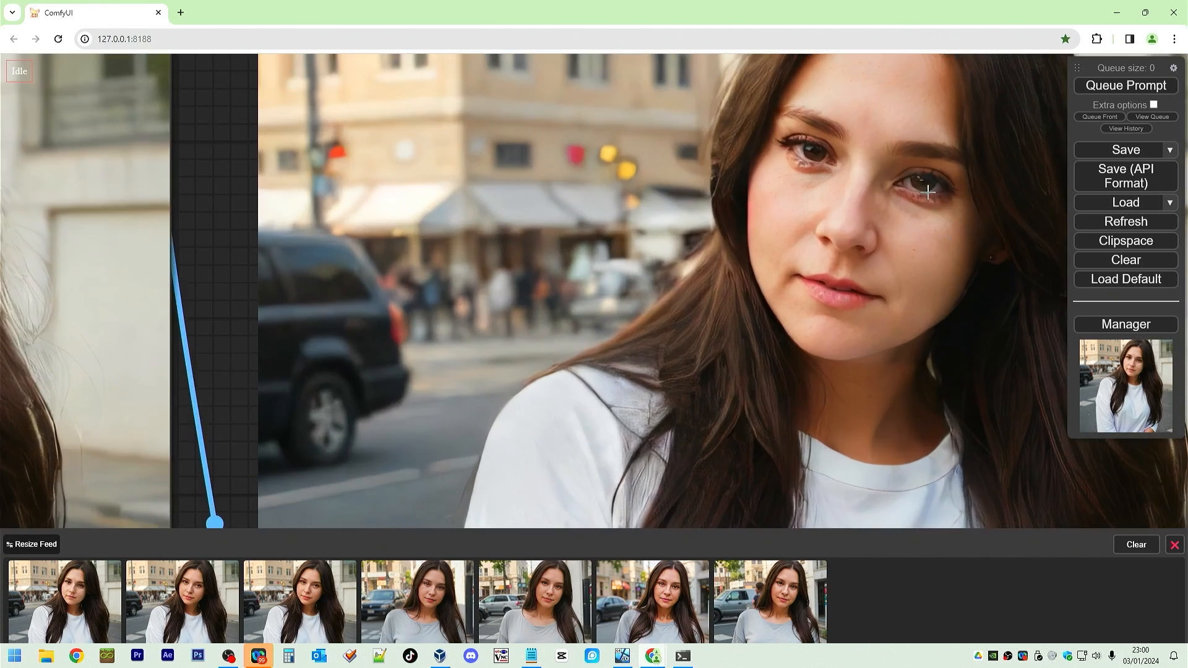
{"action": "scroll", "coordinate": [921, 202], "scroll_direction": "down", "scroll_amount": 4}
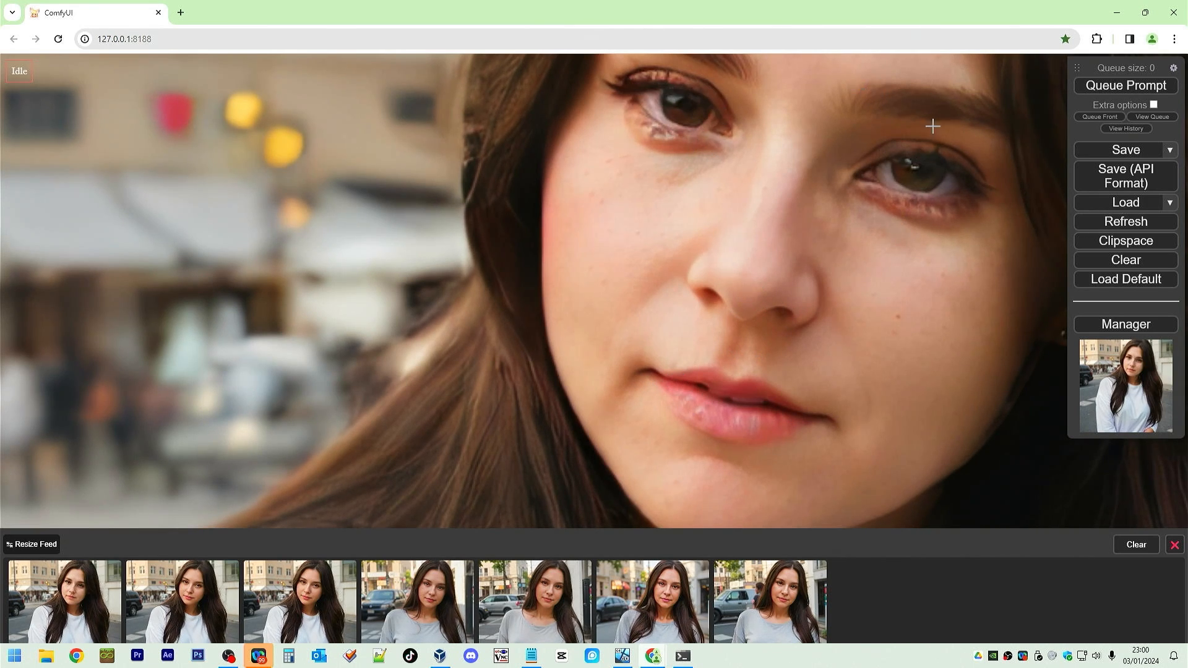
{"action": "scroll", "coordinate": [492, 312], "scroll_direction": "down", "scroll_amount": 5}
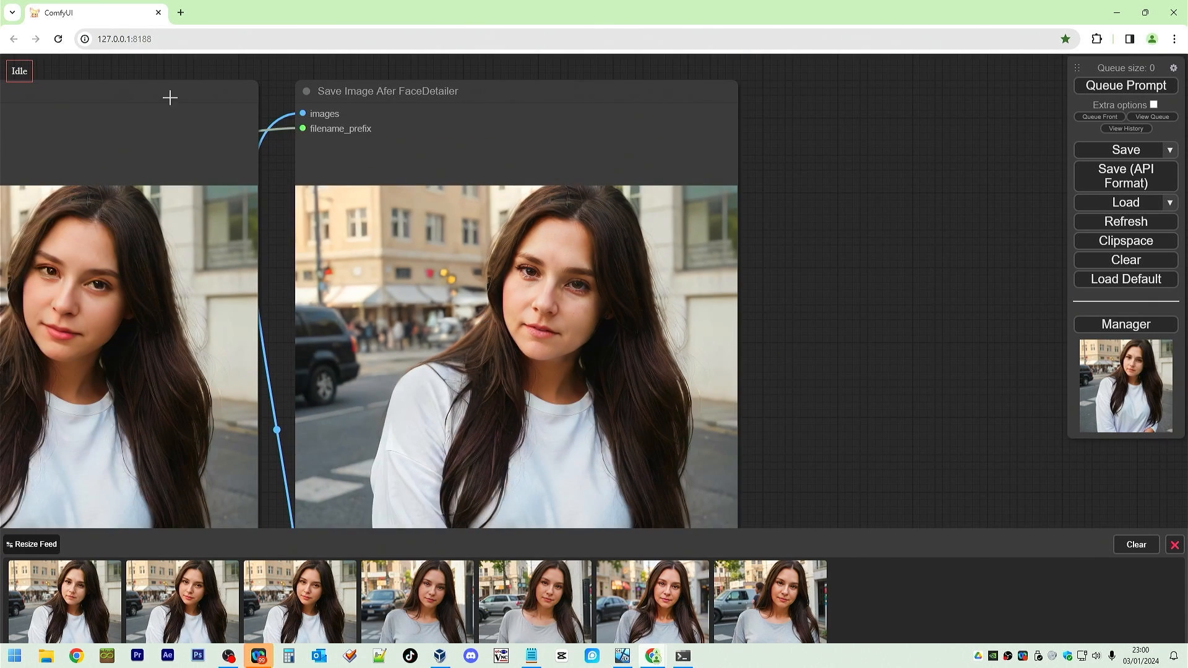
{"action": "left_click_drag", "start_coordinate": [179, 68], "coordinate": [589, 69]}
{"action": "scroll", "coordinate": [393, 318], "scroll_direction": "up", "scroll_amount": 6}
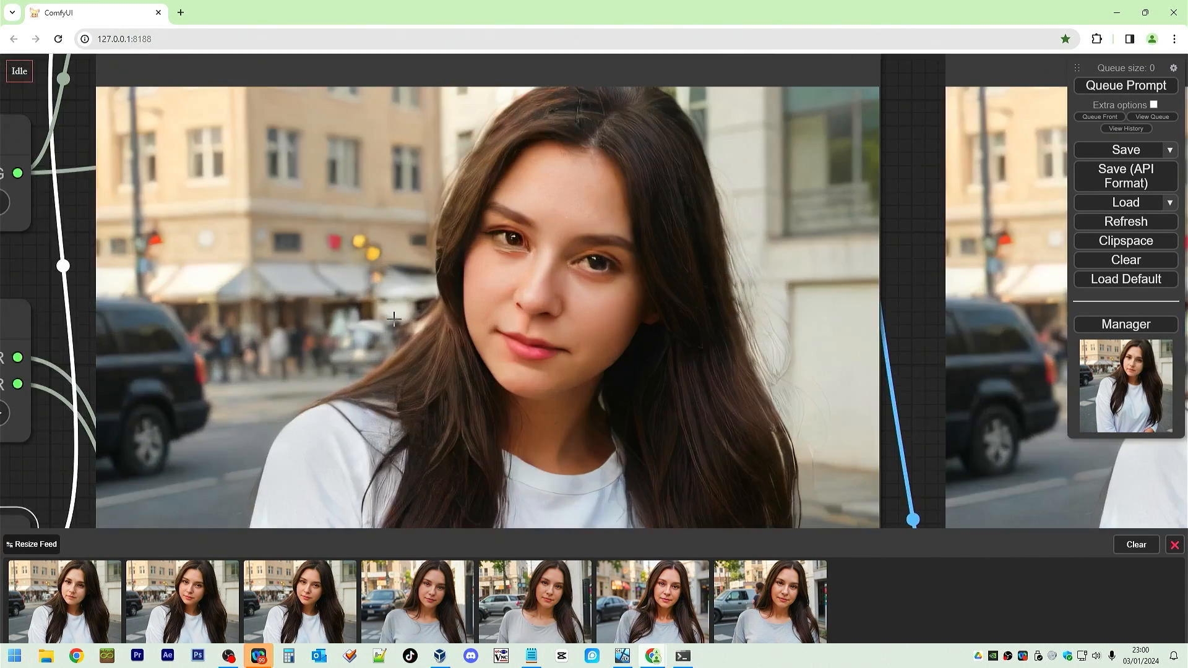
{"action": "scroll", "coordinate": [394, 319], "scroll_direction": "up", "scroll_amount": 2}
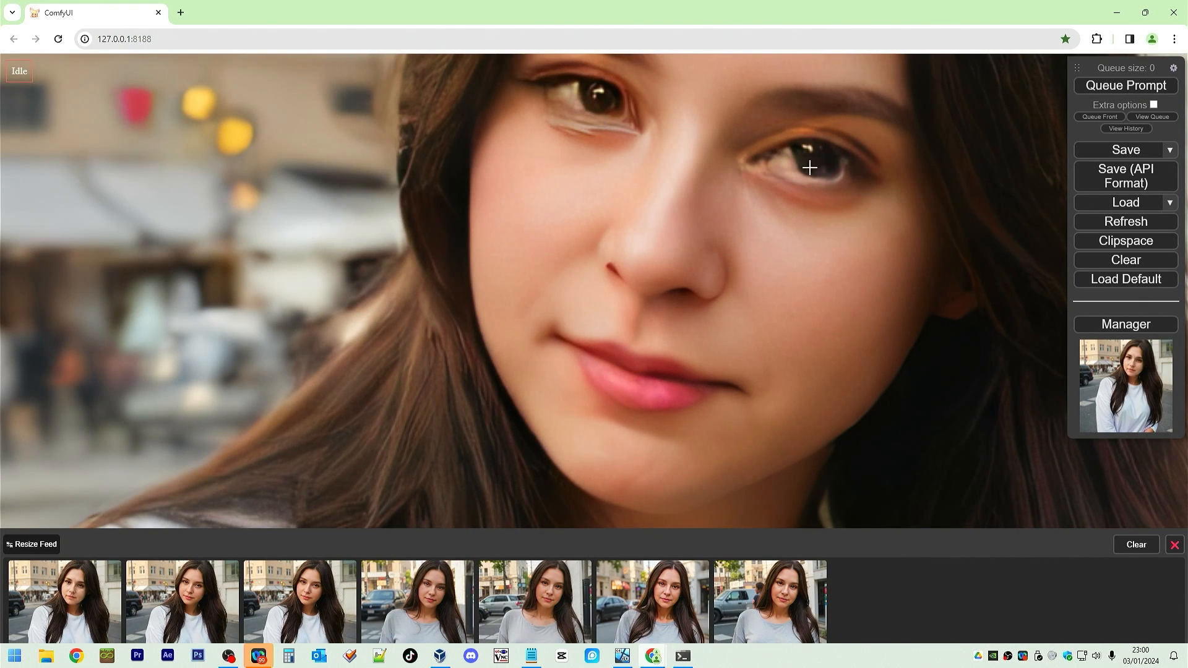
{"action": "scroll", "coordinate": [718, 341], "scroll_direction": "down", "scroll_amount": 8}
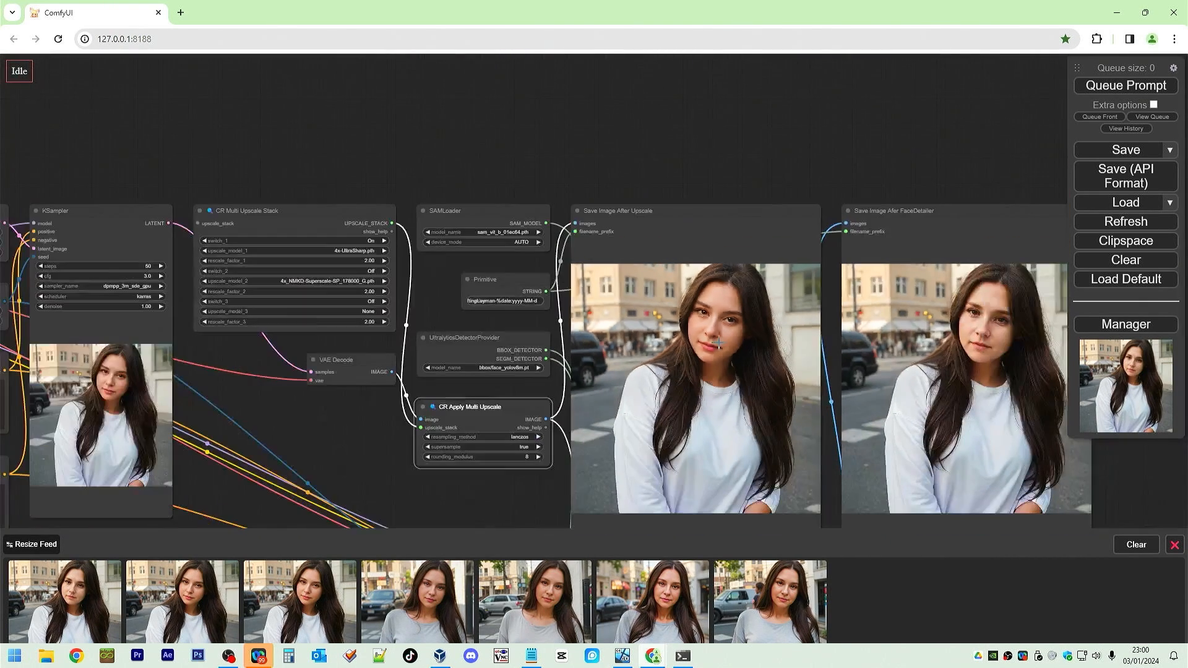
Add a CR Simple Image Compare node to the workflow near the save nodes.
{"action": "left_click_drag", "start_coordinate": [809, 133], "coordinate": [671, 60]}
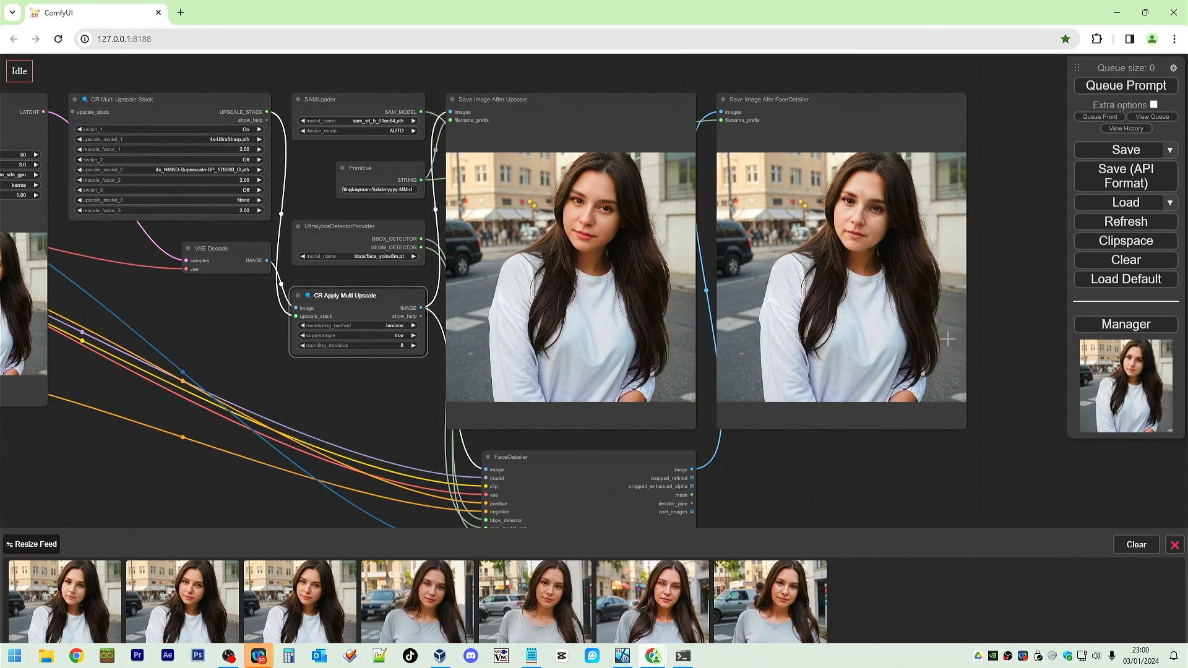
{"action": "left_click_drag", "start_coordinate": [862, 458], "coordinate": [782, 399]}
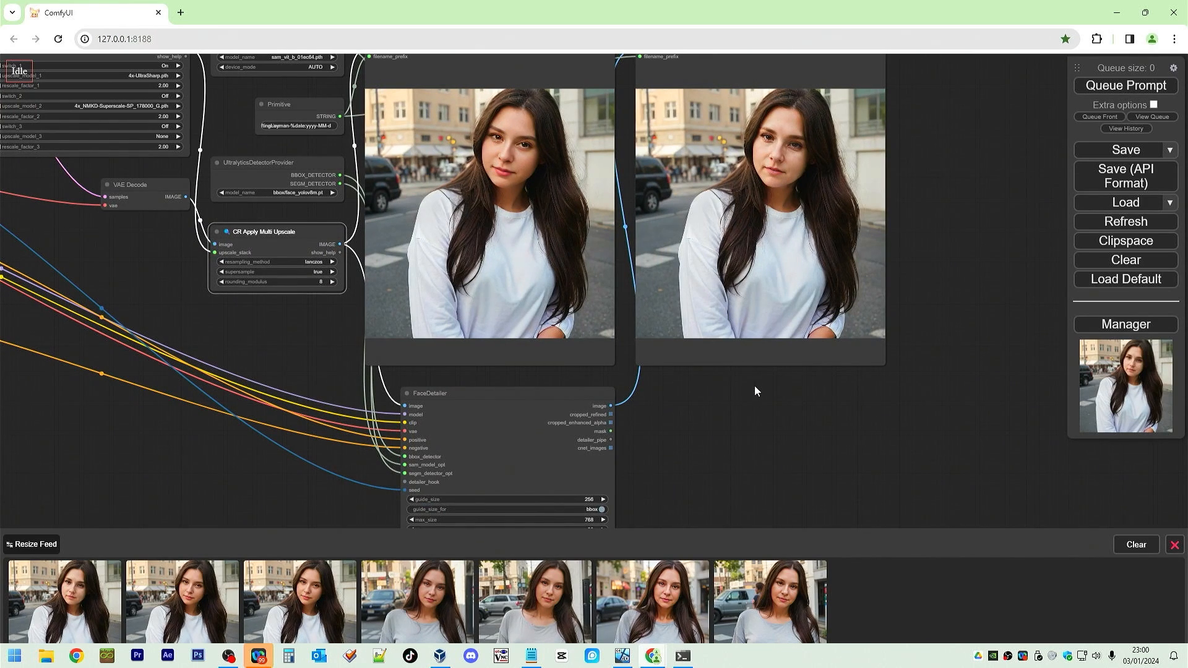
{"action": "right_click", "coordinate": [755, 390]}
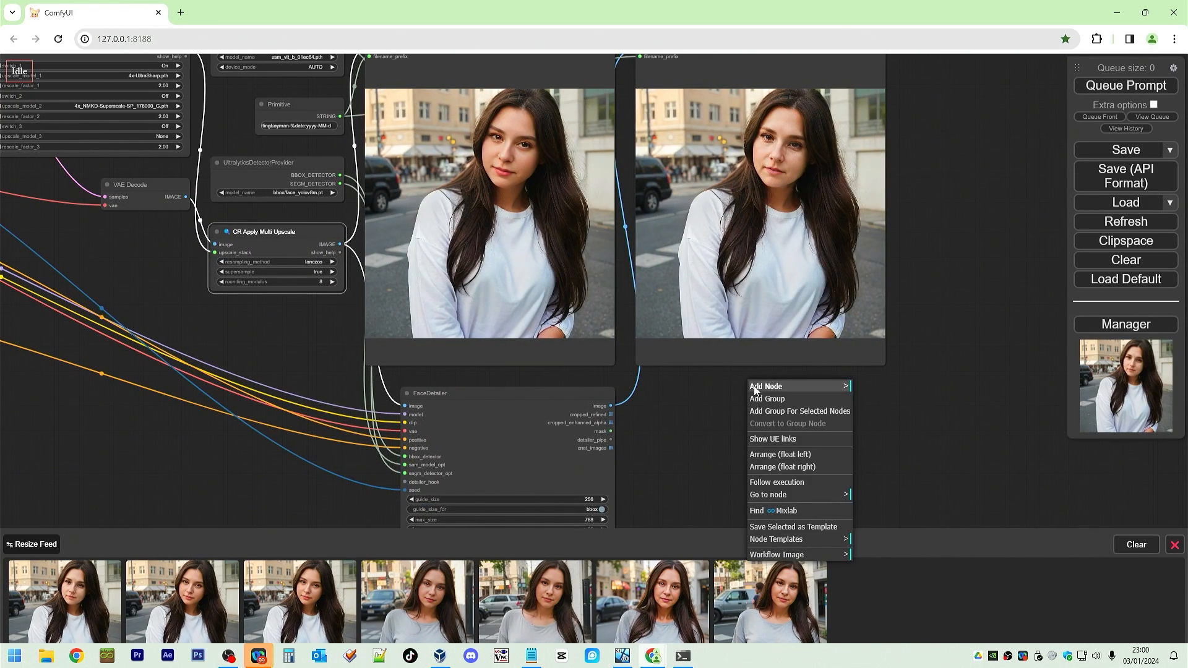
{"action": "left_click", "coordinate": [755, 388]}
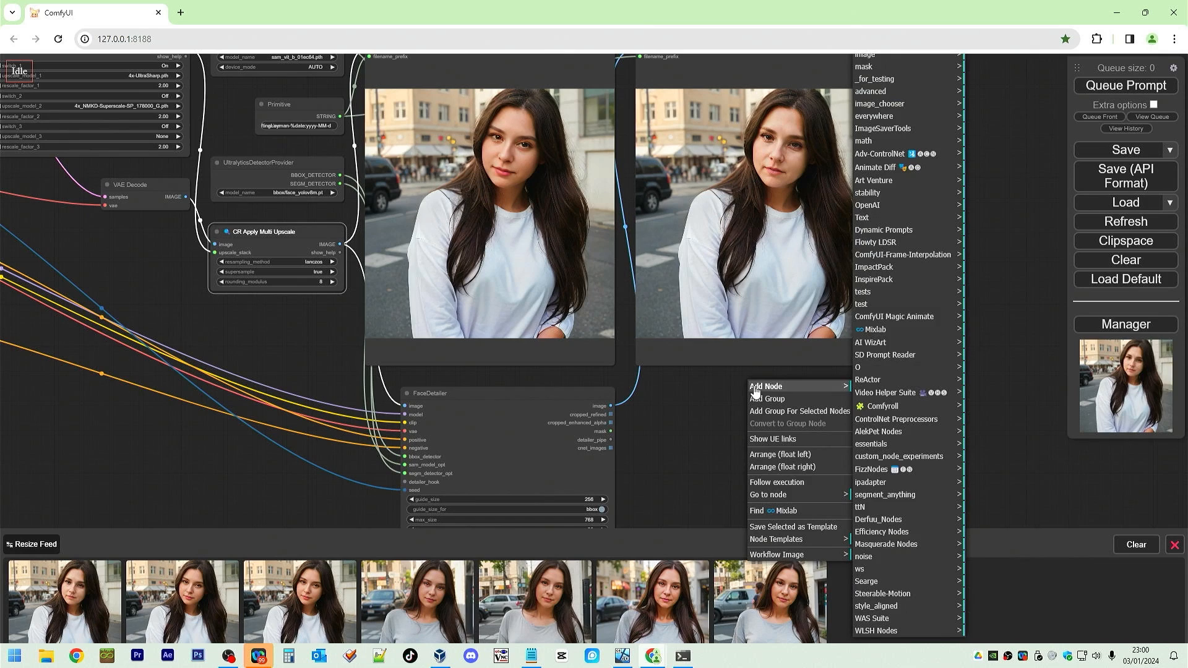
{"action": "left_click", "coordinate": [906, 411]}
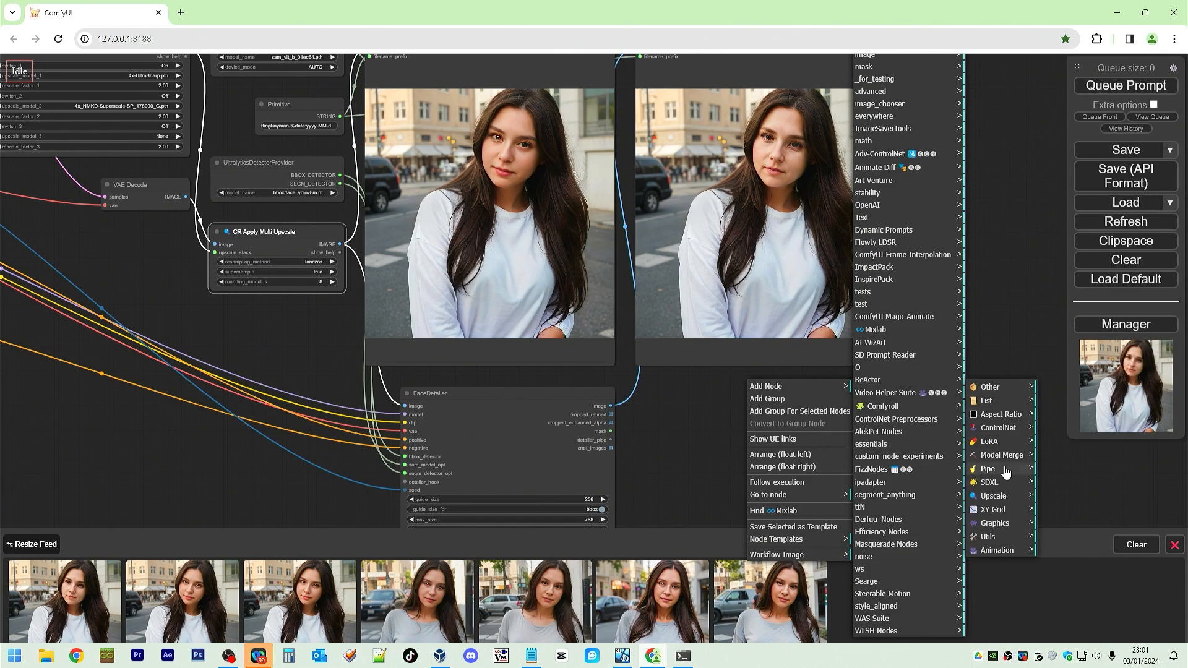
{"action": "double_click", "coordinate": [992, 307]}
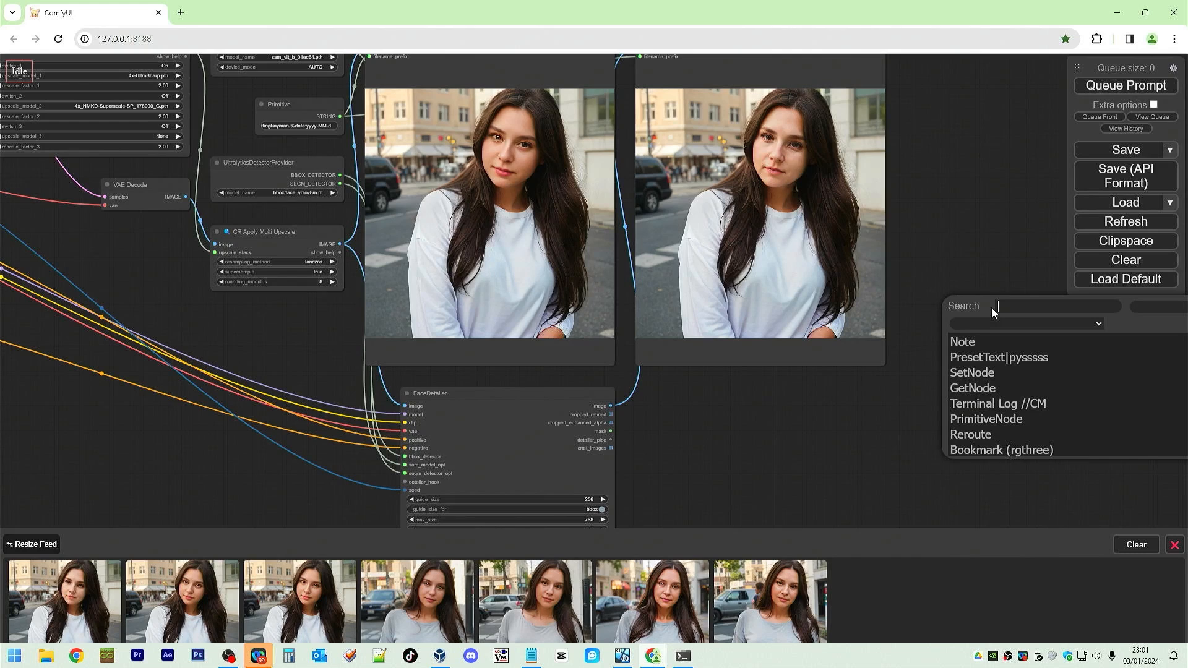
{"action": "type", "text": "comp"}
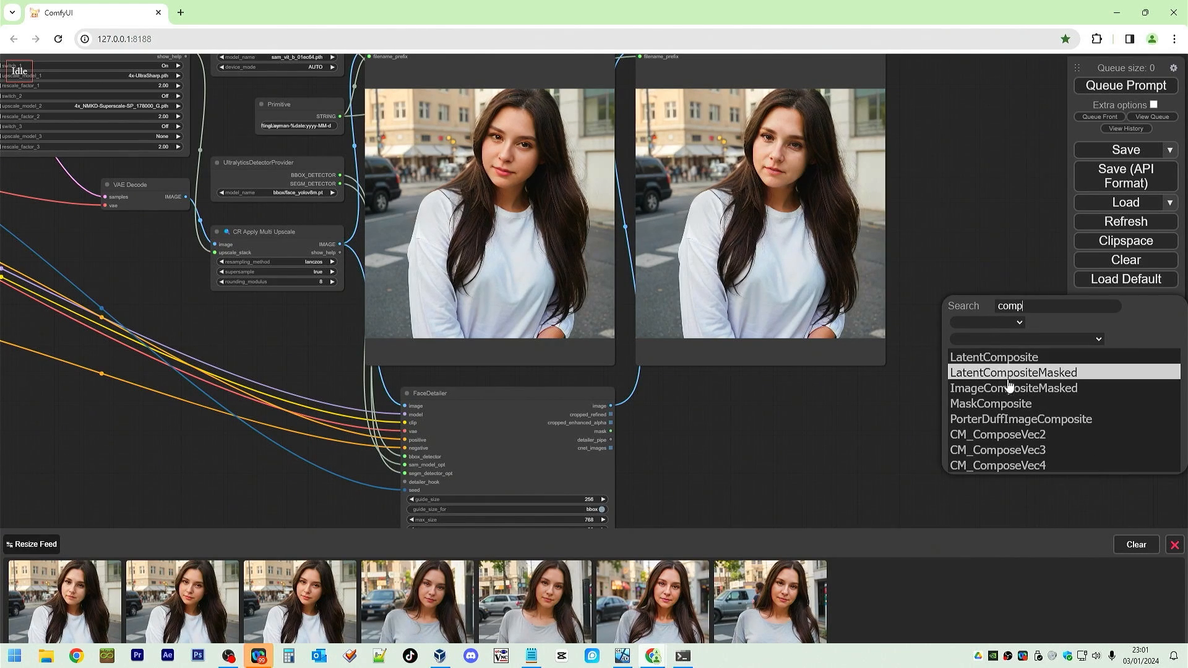
{"action": "scroll", "coordinate": [1024, 427], "scroll_direction": "down", "scroll_amount": 2}
{"action": "scroll", "coordinate": [1025, 431], "scroll_direction": "down", "scroll_amount": 2}
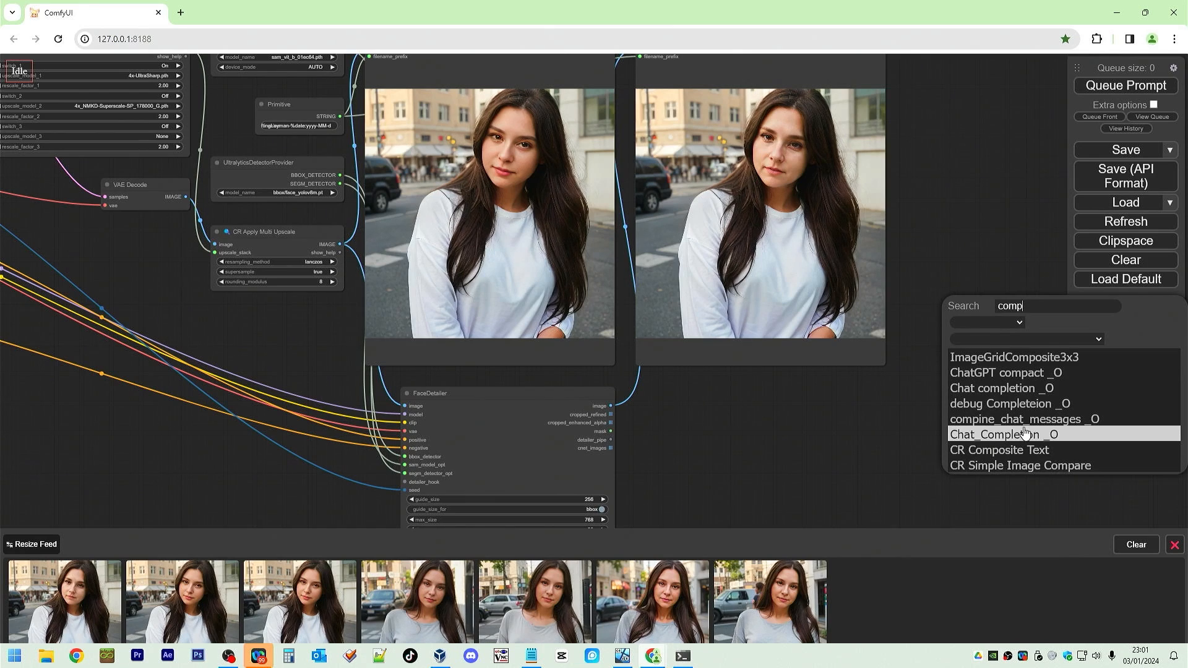
{"action": "scroll", "coordinate": [1026, 431], "scroll_direction": "up", "scroll_amount": 1}
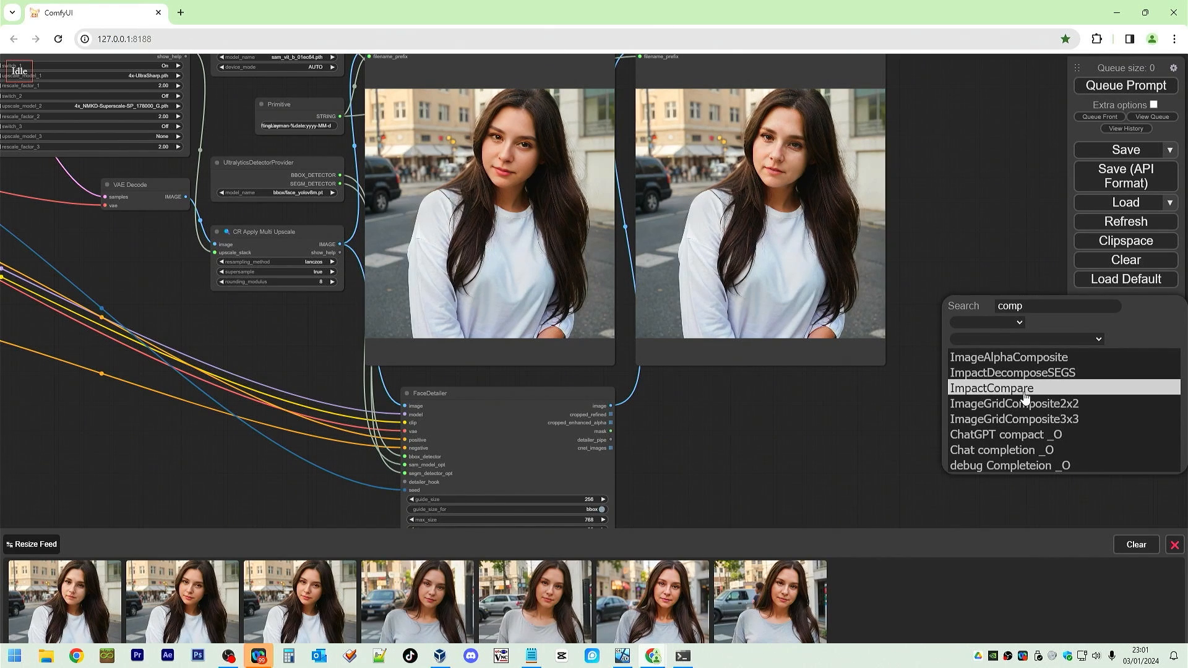
{"action": "scroll", "coordinate": [1025, 408], "scroll_direction": "down", "scroll_amount": 5}
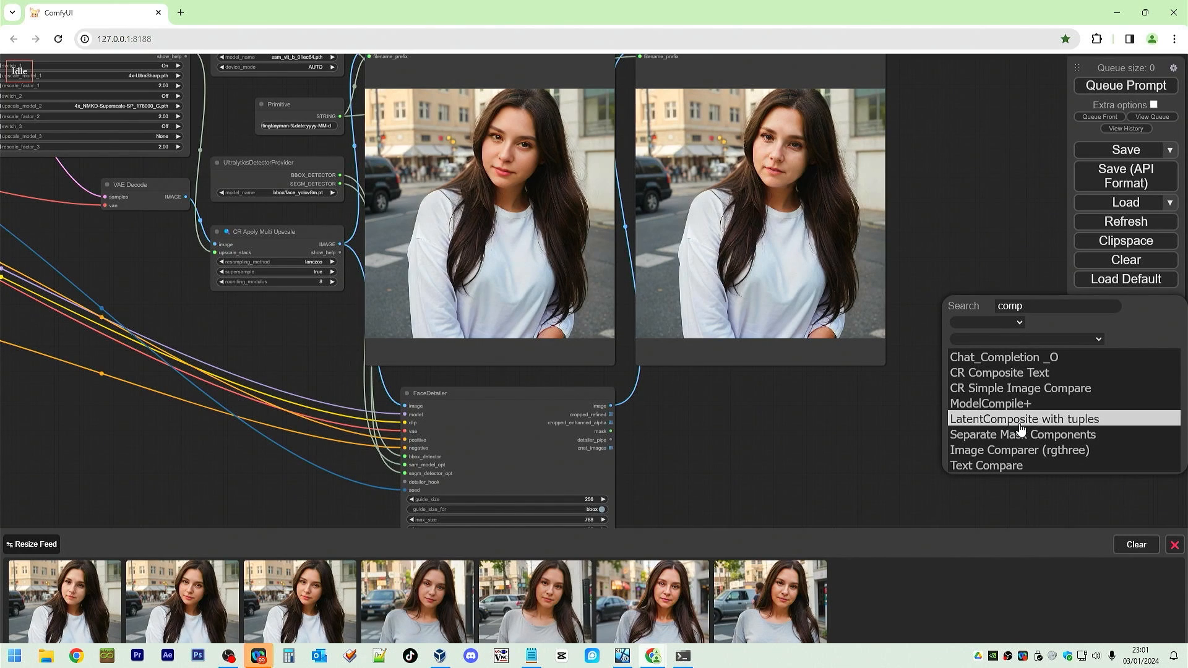
{"action": "type", "text": "a"}
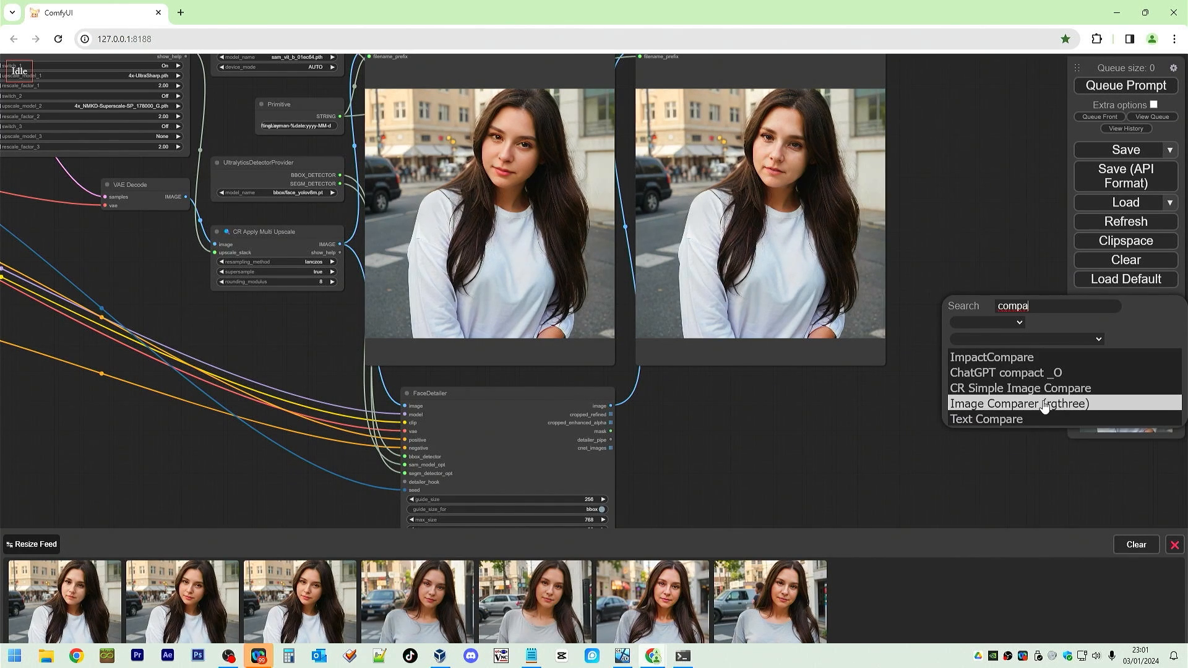
{"action": "left_click", "coordinate": [1028, 388]}
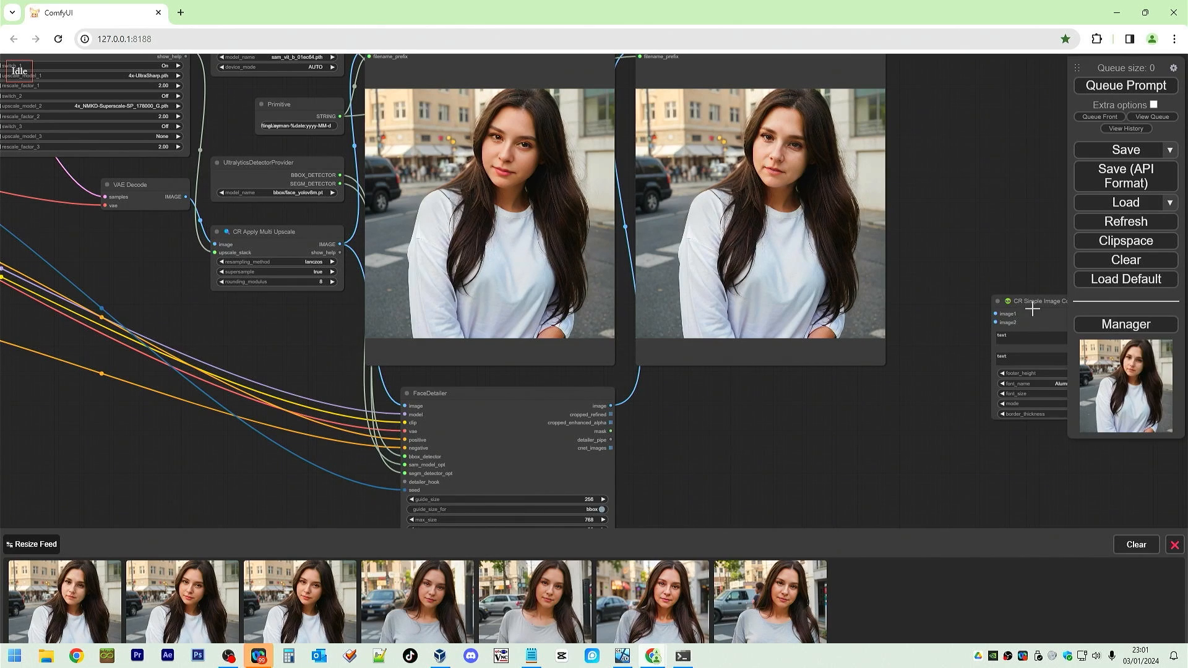
Position the CR Simple Image Compare node beside FaceDetailer and connect the upscaled and face-detailed images to image1 and image2.
{"action": "left_click_drag", "start_coordinate": [674, 413], "coordinate": [699, 422]}
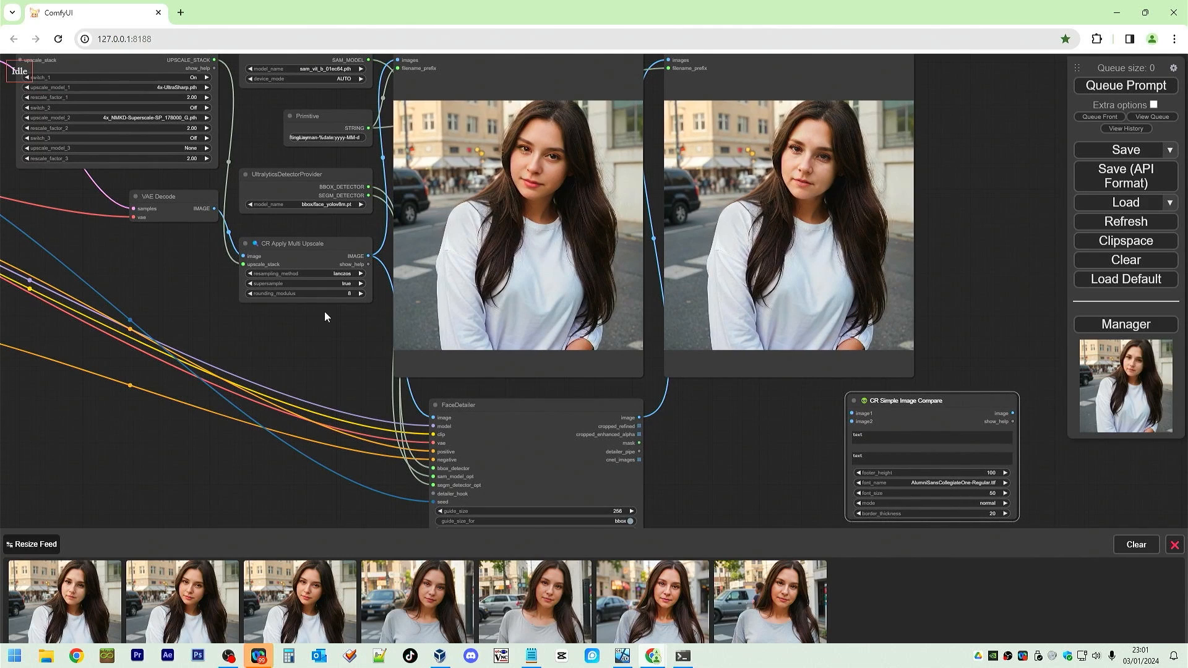
{"action": "left_click", "coordinate": [190, 292]}
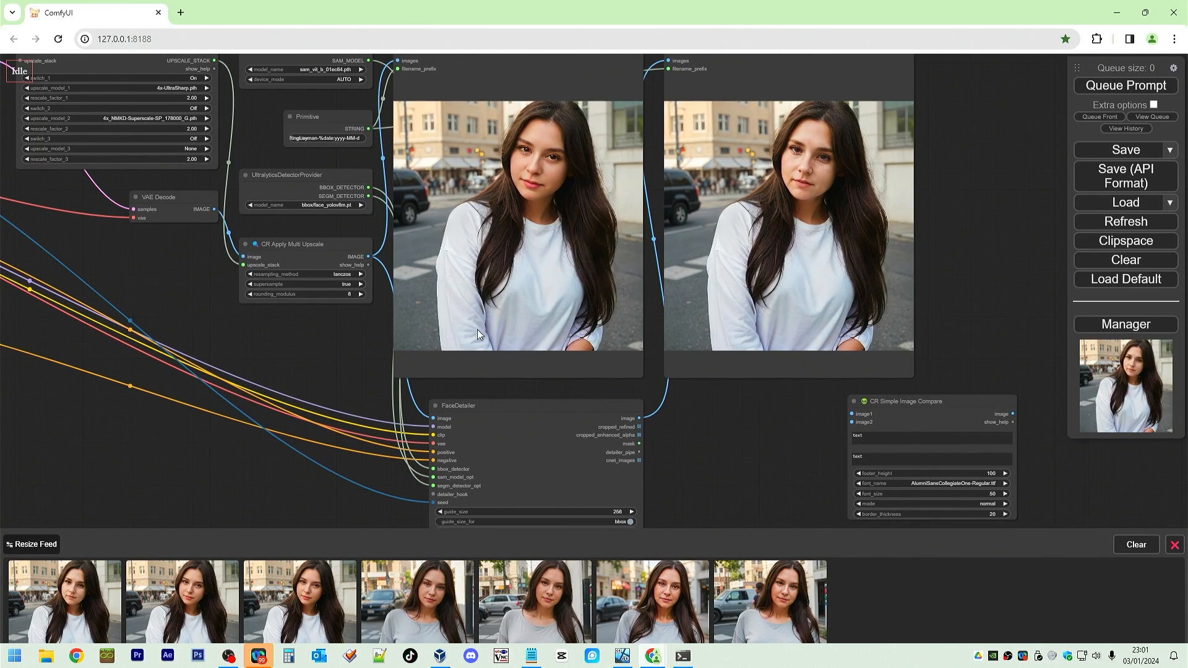
{"action": "left_click_drag", "start_coordinate": [947, 403], "coordinate": [636, 176]}
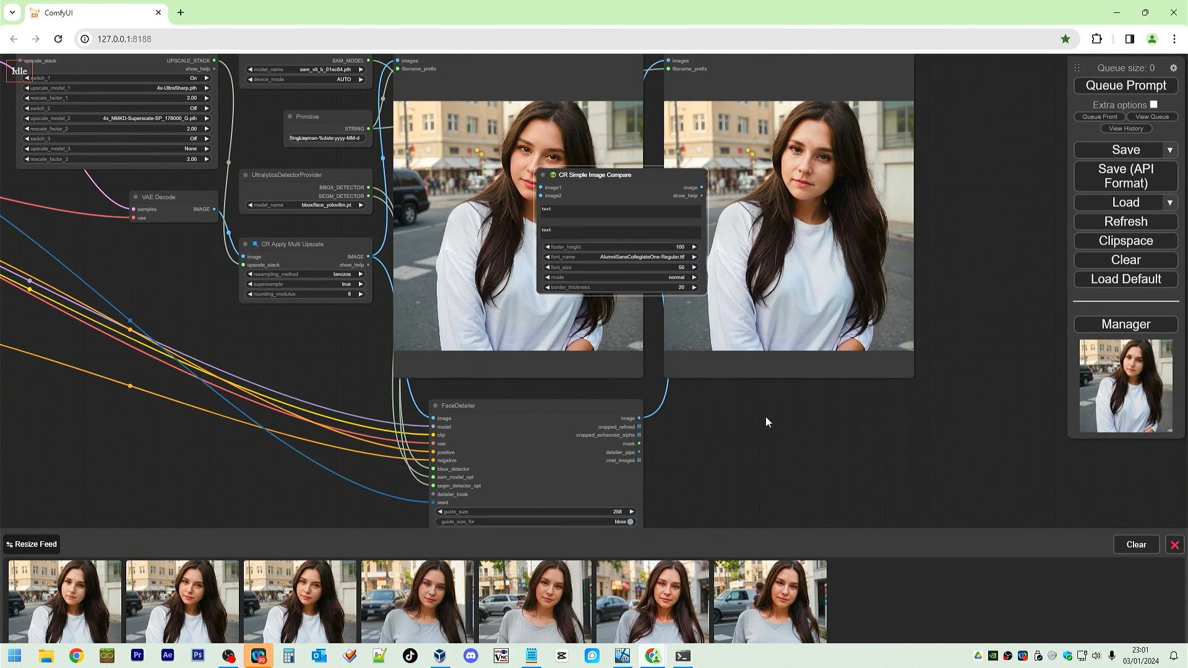
{"action": "left_click_drag", "start_coordinate": [766, 417], "coordinate": [848, 499]}
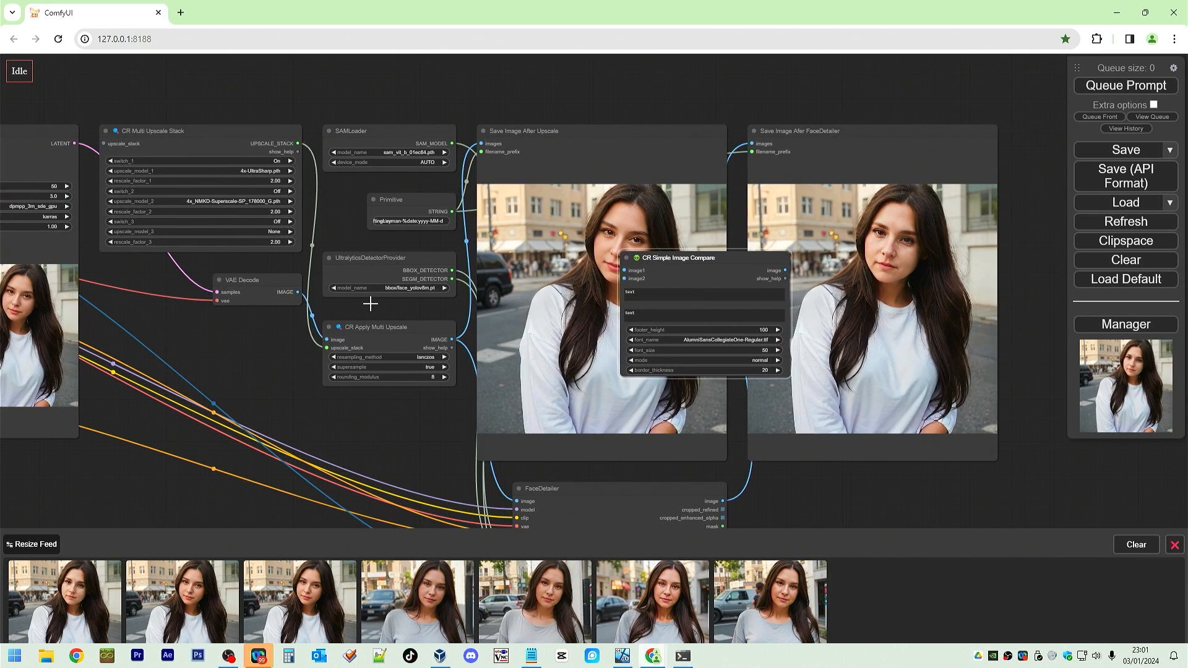
{"action": "left_click", "coordinate": [405, 336]}
{"action": "left_click_drag", "start_coordinate": [453, 340], "coordinate": [623, 270]}
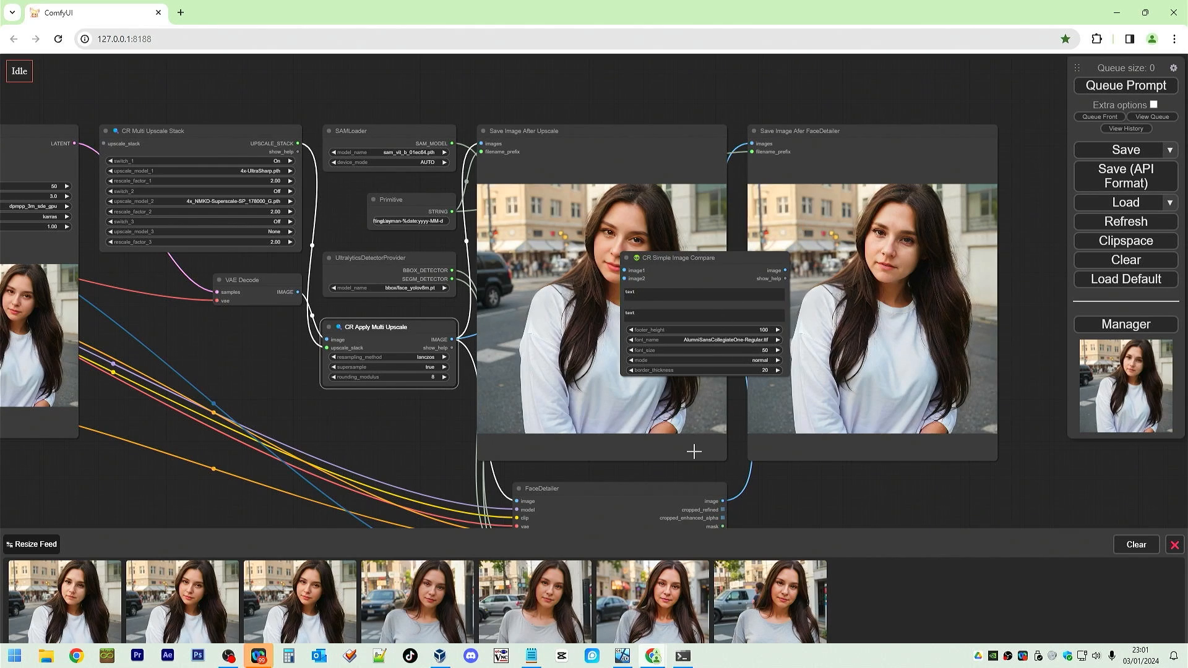
{"action": "left_click_drag", "start_coordinate": [722, 500], "coordinate": [823, 487]}
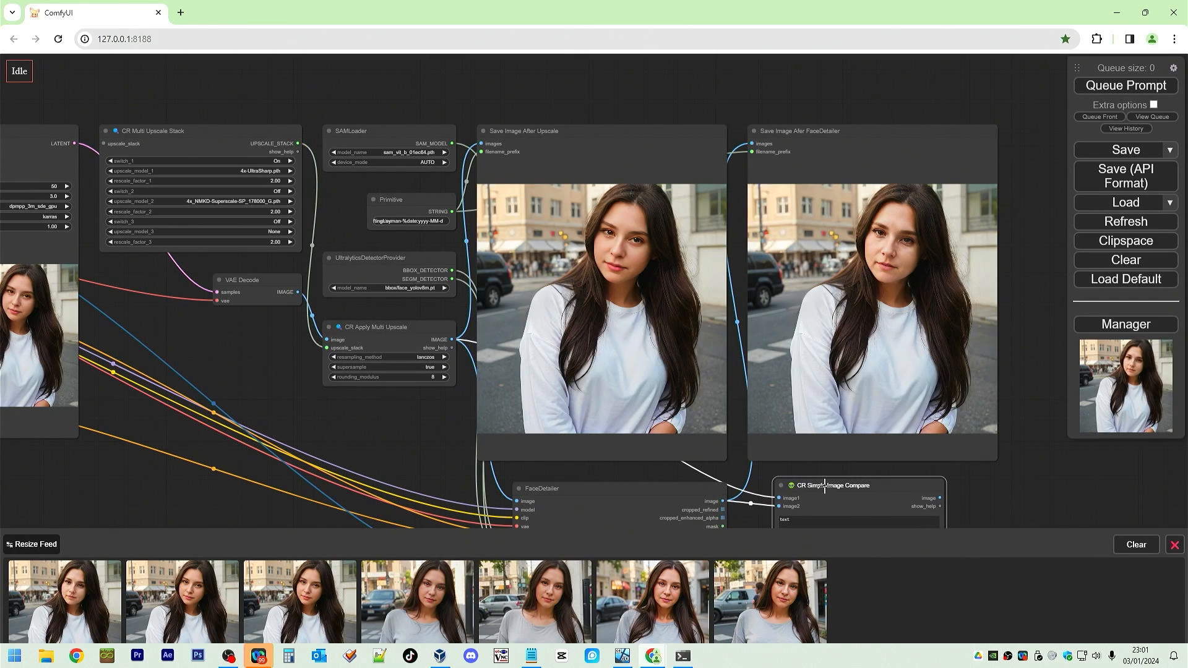
Add a Preview Image node to the right of the CR Simple Image Compare node.
{"action": "scroll", "coordinate": [1038, 497], "scroll_direction": "down", "scroll_amount": 4}
{"action": "left_click_drag", "start_coordinate": [1071, 506], "coordinate": [859, 358]}
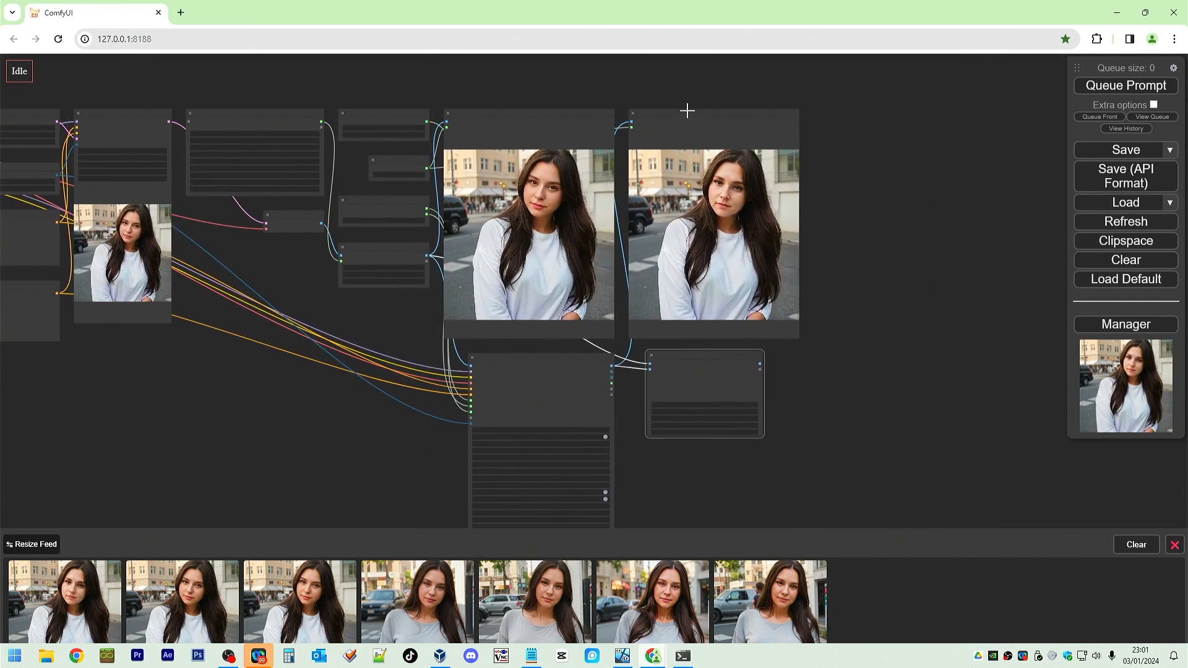
{"action": "scroll", "coordinate": [687, 109], "scroll_direction": "up", "scroll_amount": 4}
{"action": "scroll", "coordinate": [86, 204], "scroll_direction": "down", "scroll_amount": 4}
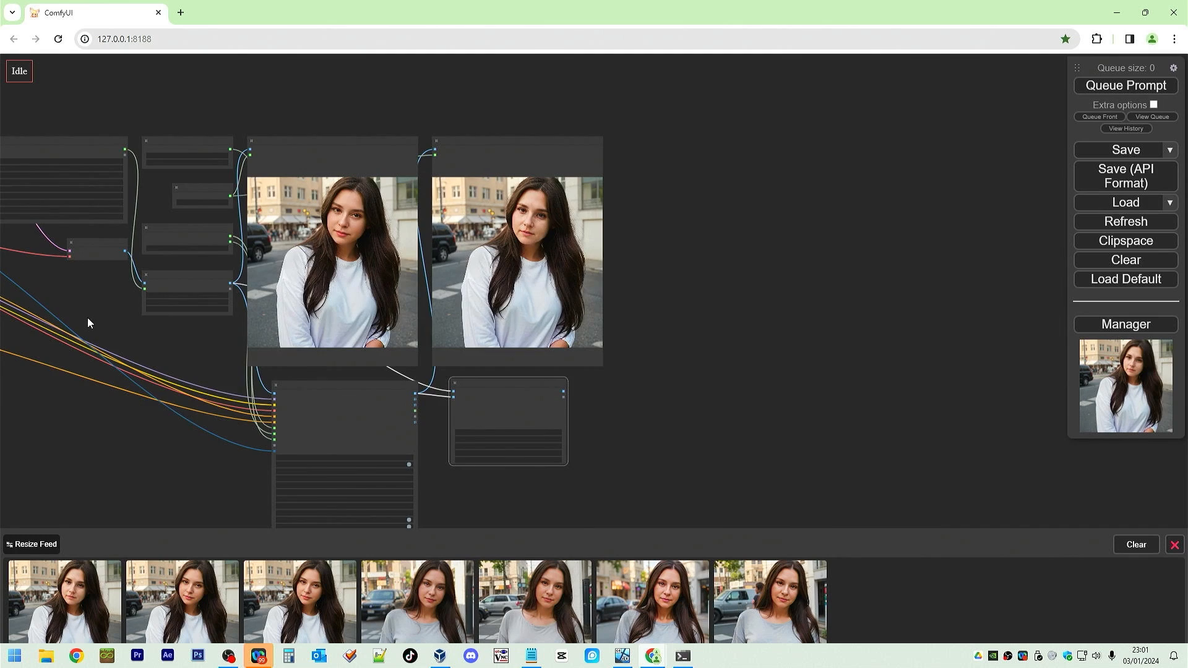
{"action": "left_click_drag", "start_coordinate": [87, 318], "coordinate": [506, 308]}
{"action": "scroll", "coordinate": [224, 298], "scroll_direction": "up", "scroll_amount": 6}
{"action": "scroll", "coordinate": [534, 309], "scroll_direction": "down", "scroll_amount": 8}
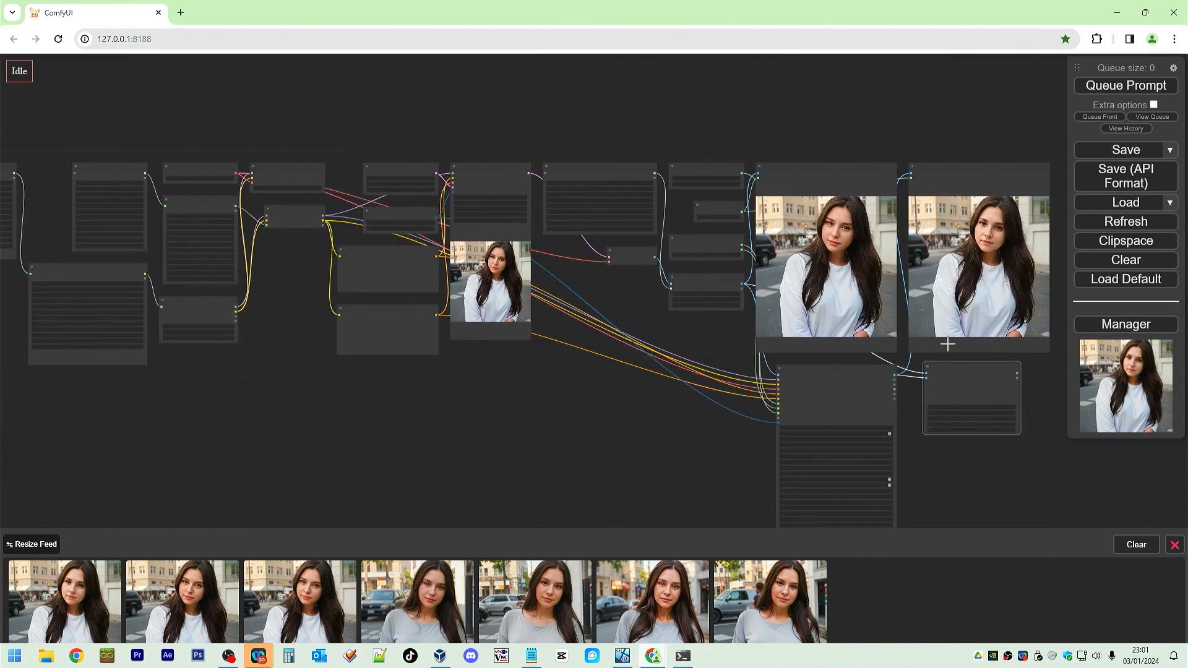
{"action": "left_click_drag", "start_coordinate": [1044, 453], "coordinate": [748, 378]}
{"action": "right_click", "coordinate": [795, 326]}
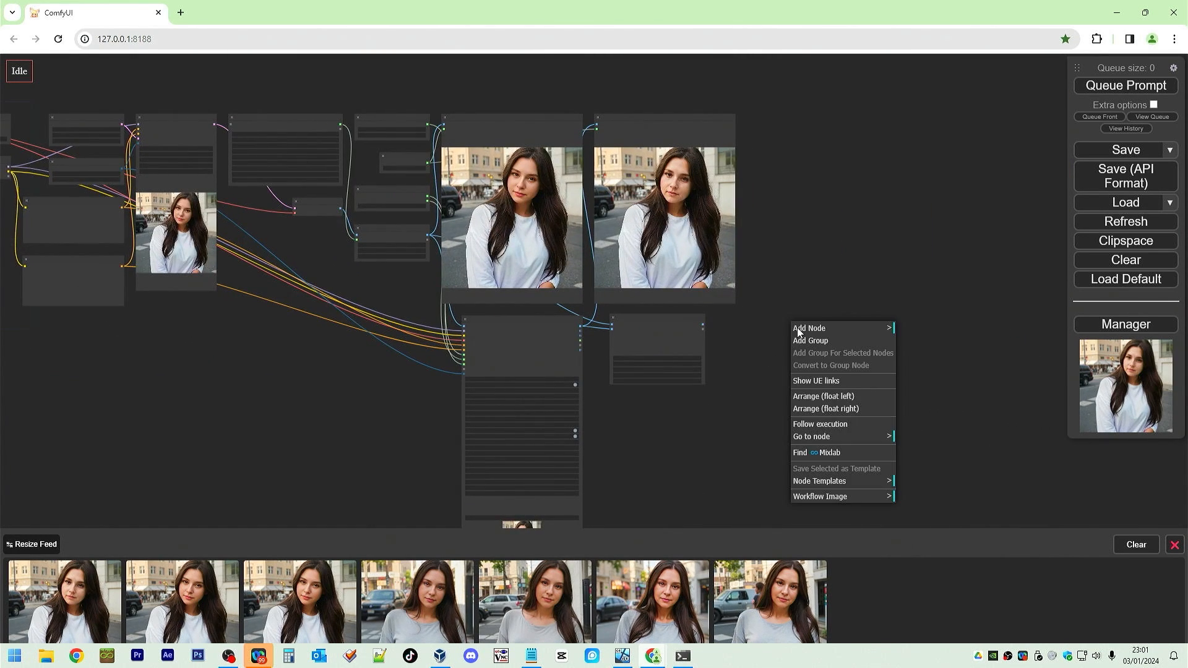
{"action": "double_click", "coordinate": [841, 279]}
{"action": "type", "text": "preview"}
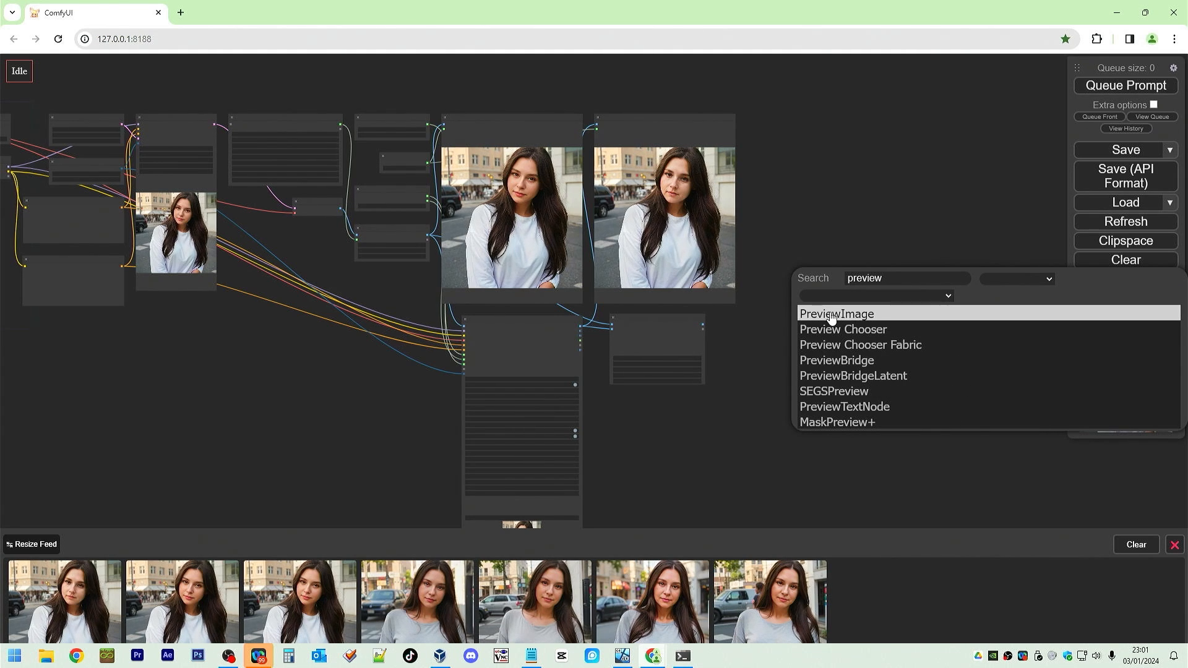
{"action": "left_click", "coordinate": [833, 316]}
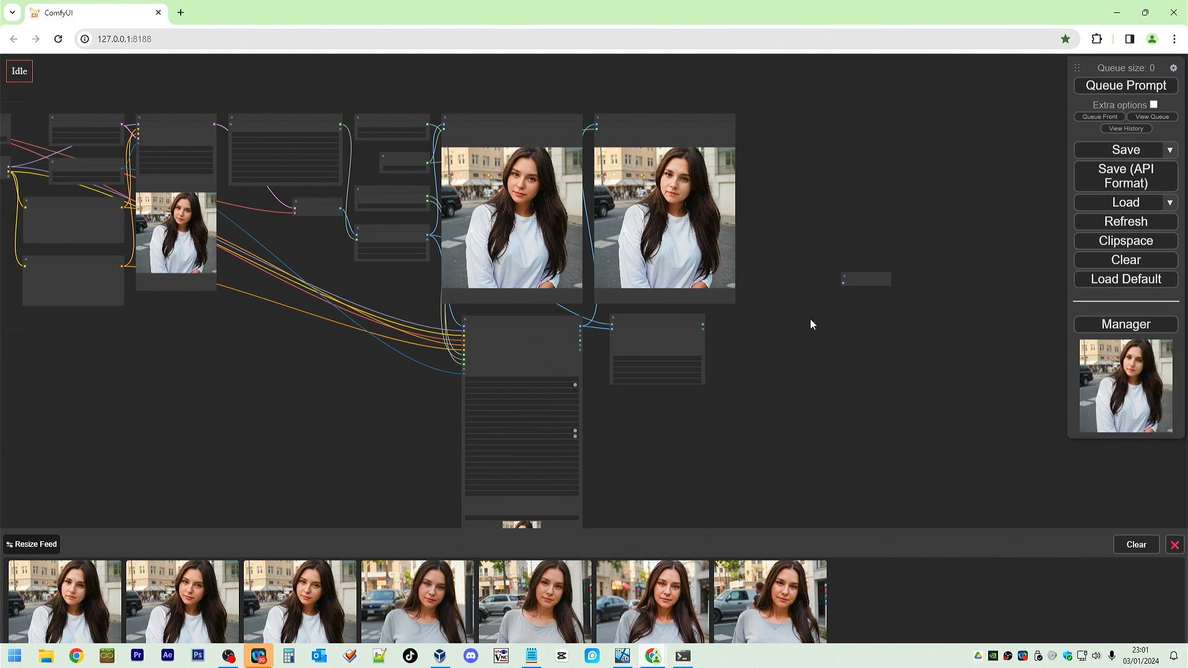
{"action": "left_click_drag", "start_coordinate": [865, 277], "coordinate": [752, 323]}
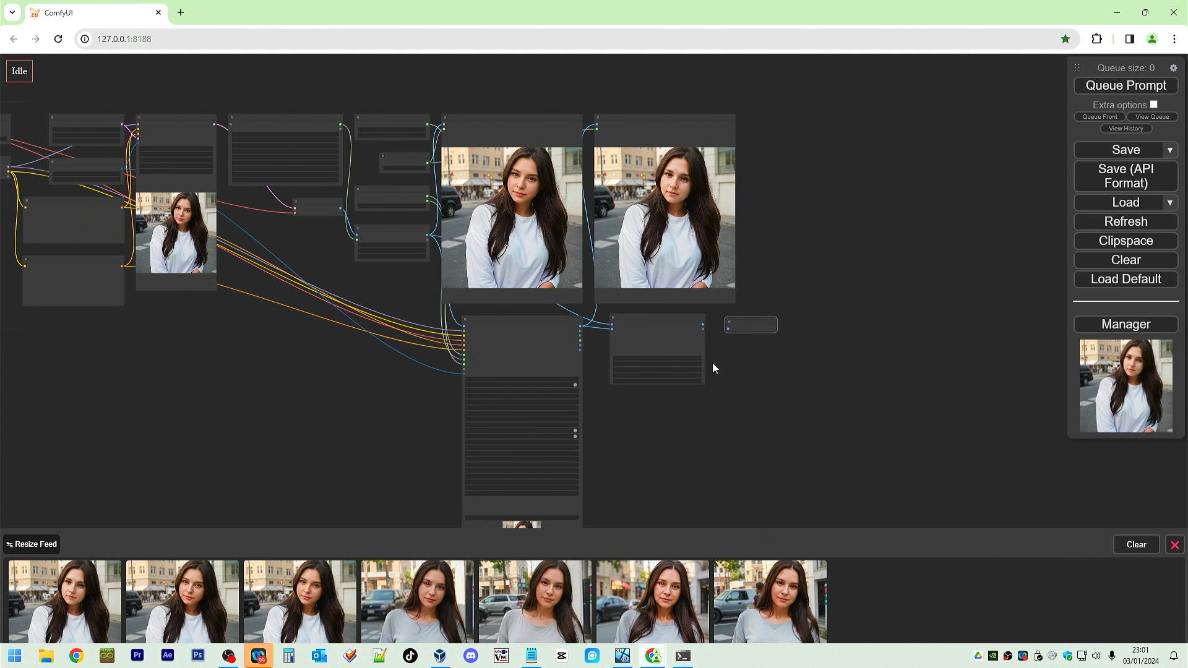
Connect the CR Simple Image Compare image output to the Preview Image node and queue the prompt.
{"action": "scroll", "coordinate": [712, 362], "scroll_direction": "up", "scroll_amount": 5}
{"action": "scroll", "coordinate": [710, 352], "scroll_direction": "up", "scroll_amount": 1}
{"action": "left_click_drag", "start_coordinate": [697, 293], "coordinate": [743, 302]}
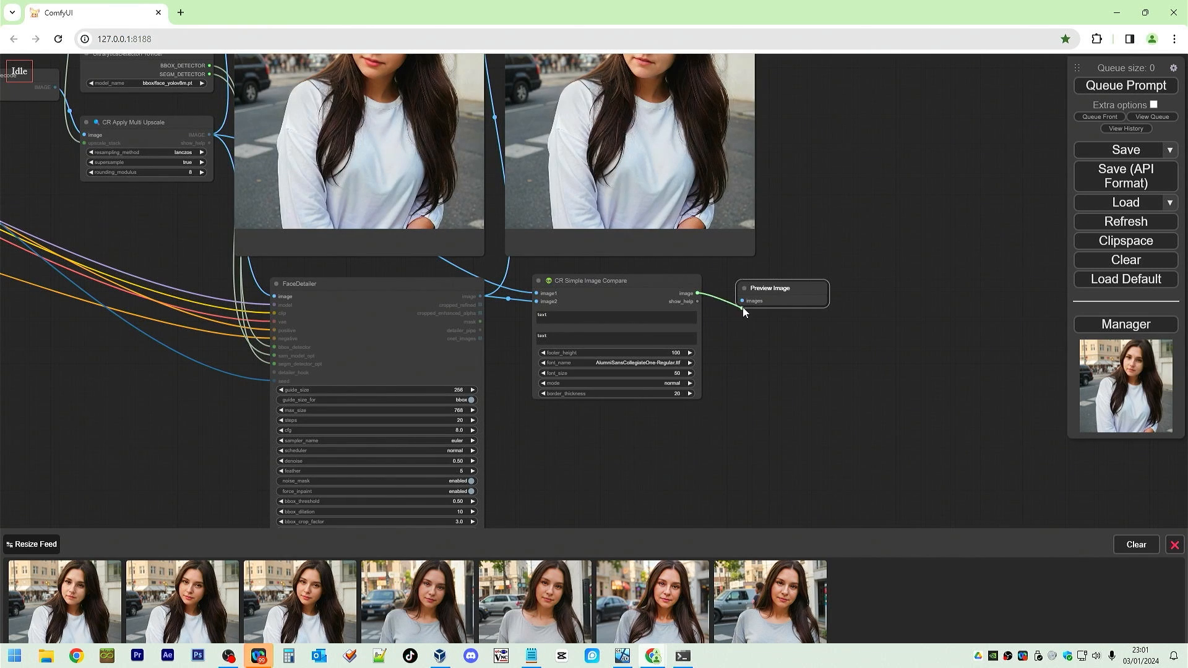
{"action": "left_click", "coordinate": [772, 326]}
{"action": "left_click", "coordinate": [1142, 89]}
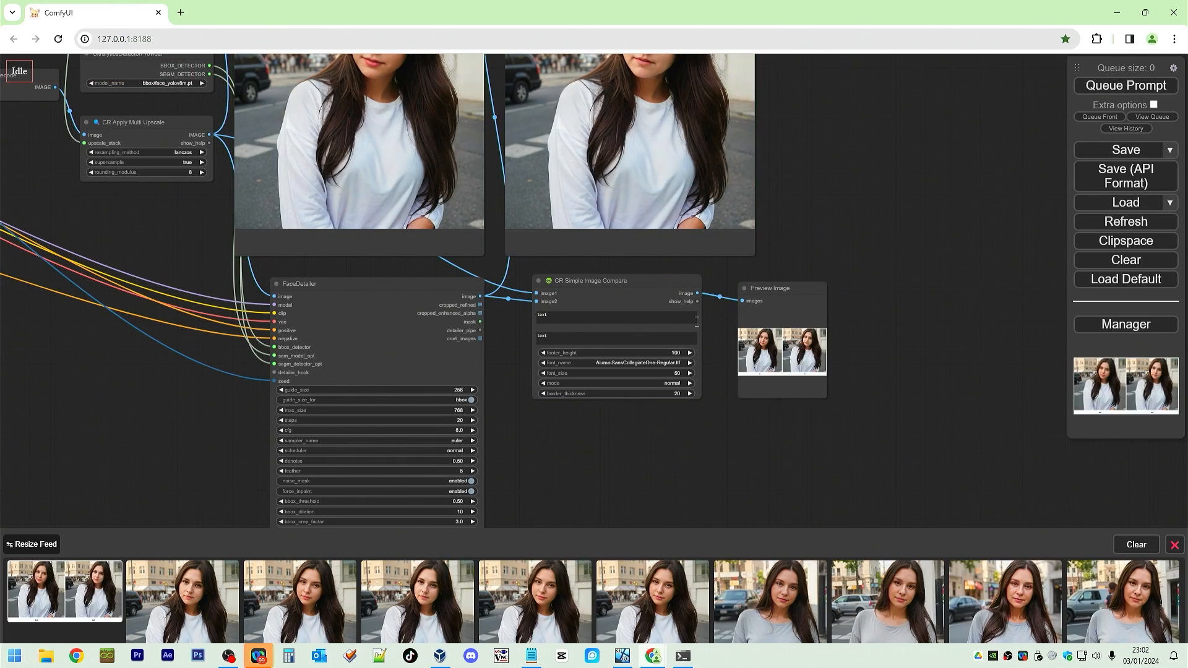
Enlarge the Preview Image node and reposition it beside the compare node to view the side-by-side result.
{"action": "scroll", "coordinate": [785, 369], "scroll_direction": "up", "scroll_amount": 9}
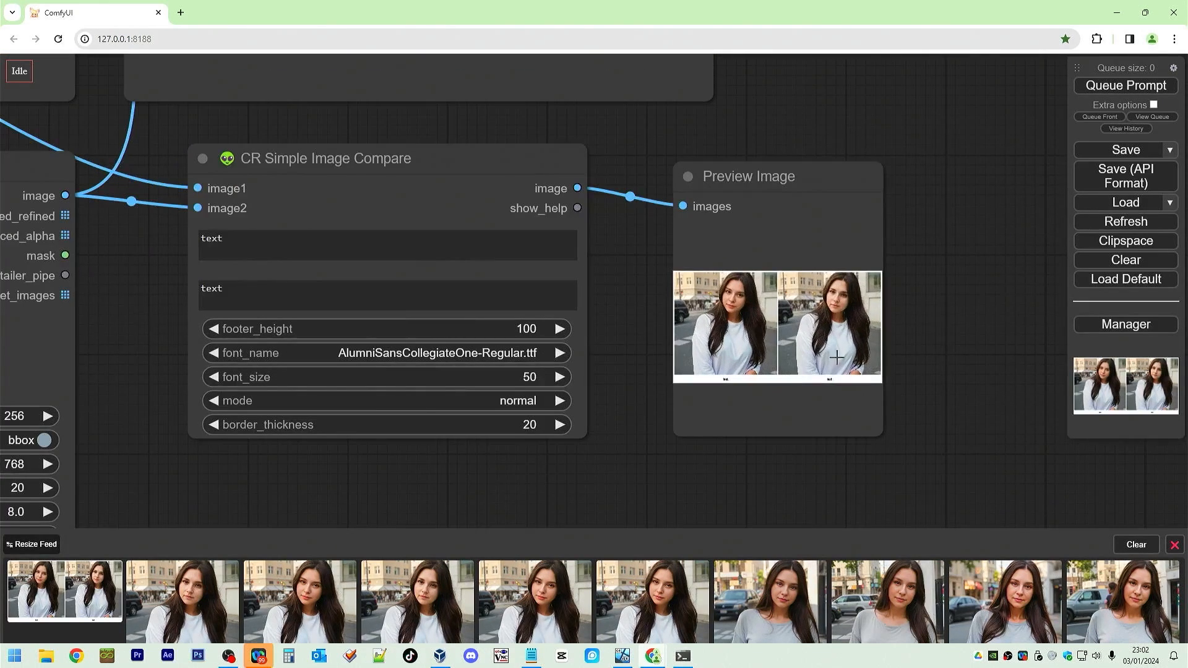
{"action": "left_click_drag", "start_coordinate": [877, 432], "coordinate": [1041, 527]}
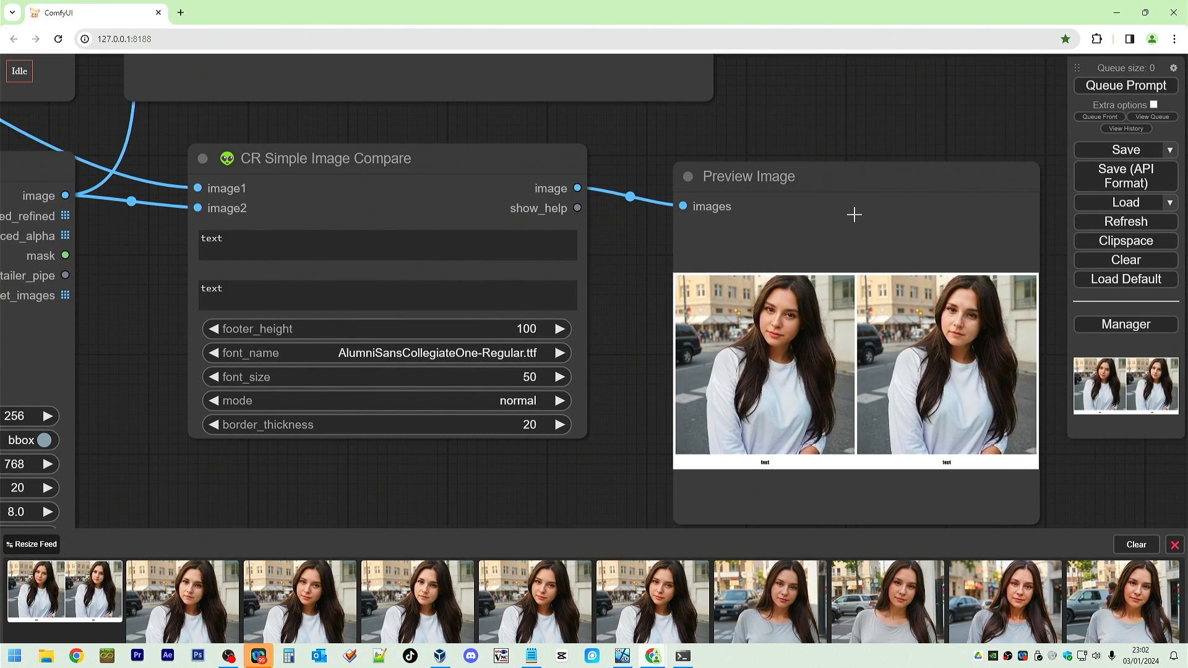
{"action": "left_click", "coordinate": [845, 180]}
{"action": "left_click_drag", "start_coordinate": [846, 181], "coordinate": [786, 151]}
{"action": "scroll", "coordinate": [774, 320], "scroll_direction": "up", "scroll_amount": 8}
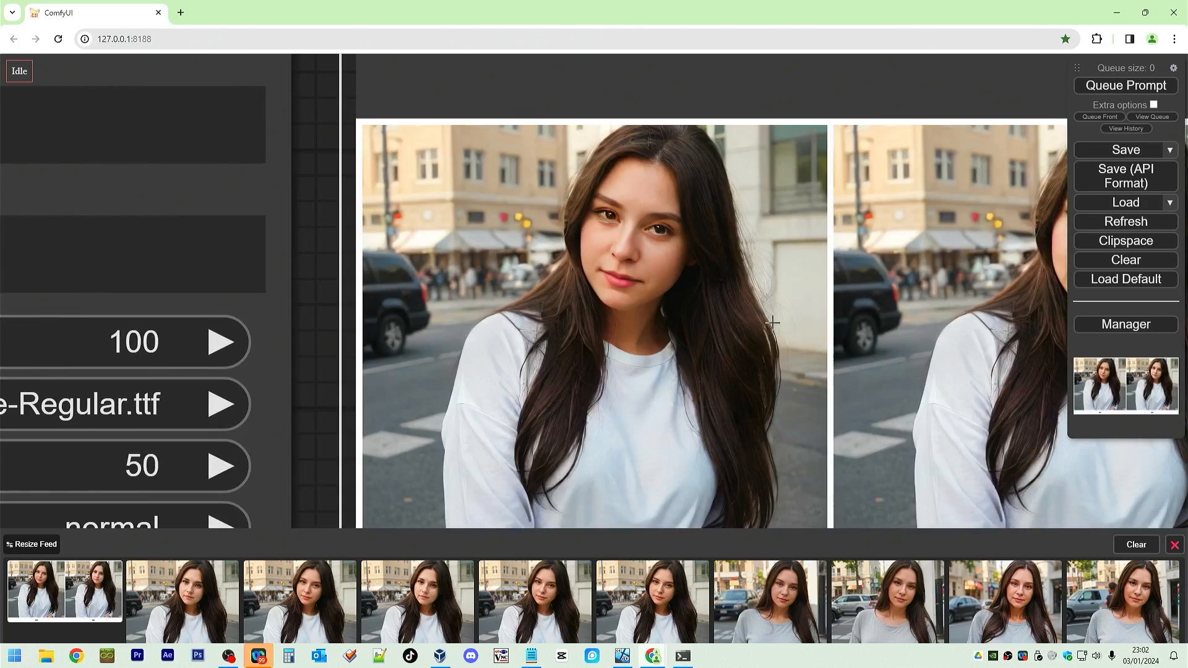
{"action": "left_click_drag", "start_coordinate": [849, 121], "coordinate": [626, 69]}
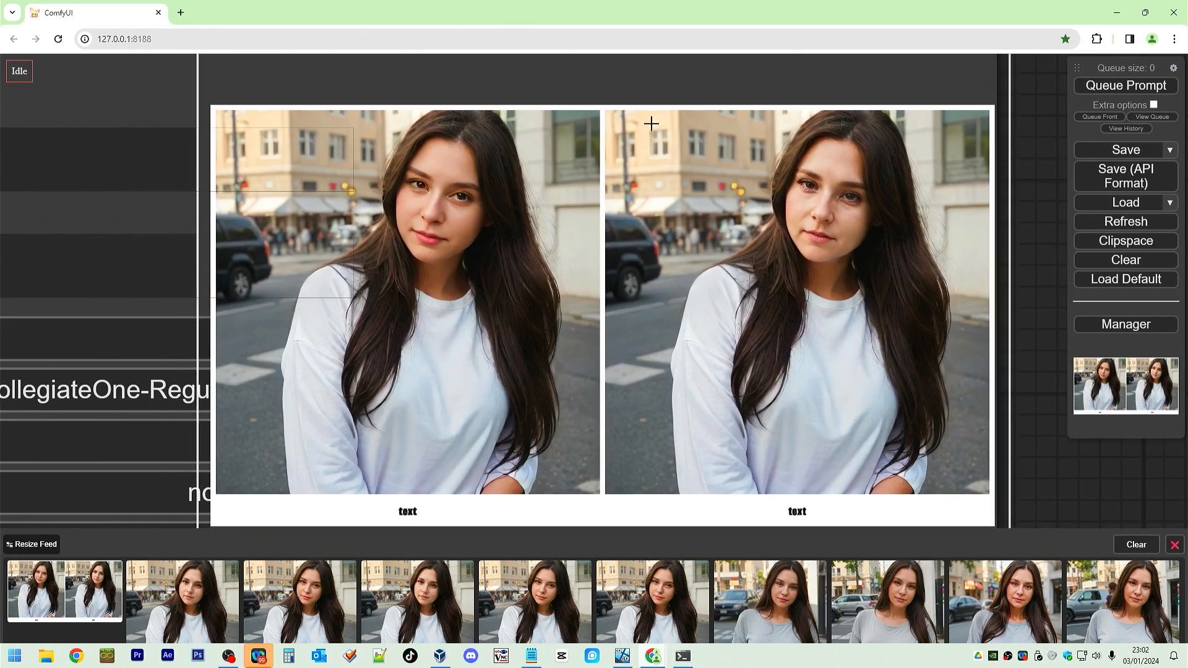
{"action": "scroll", "coordinate": [652, 210], "scroll_direction": "up", "scroll_amount": 3}
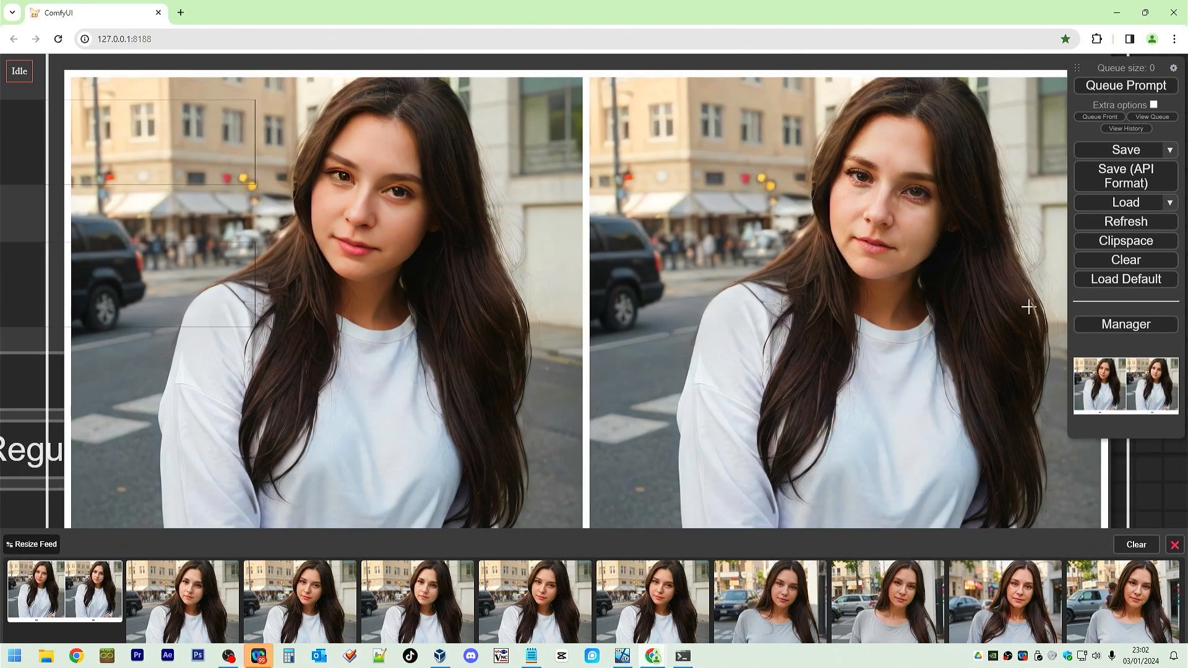
{"action": "scroll", "coordinate": [739, 357], "scroll_direction": "down", "scroll_amount": 2}
{"action": "scroll", "coordinate": [740, 357], "scroll_direction": "down", "scroll_amount": 12}
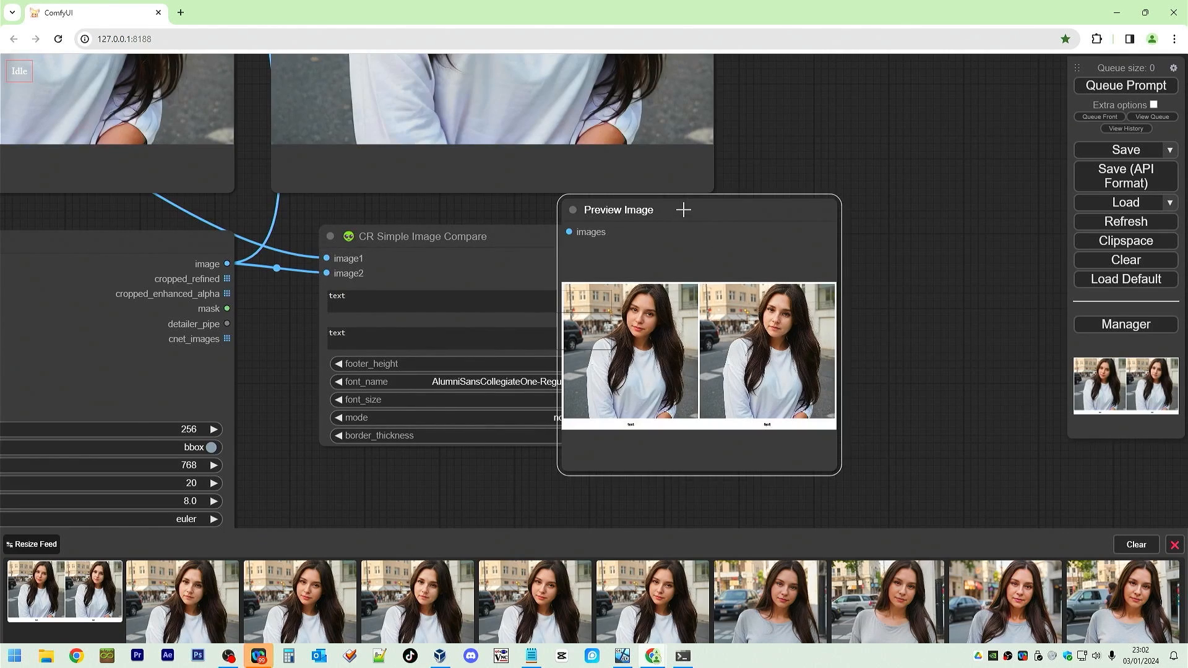
{"action": "left_click_drag", "start_coordinate": [685, 207], "coordinate": [768, 220]}
{"action": "left_click_drag", "start_coordinate": [785, 175], "coordinate": [891, 166]}
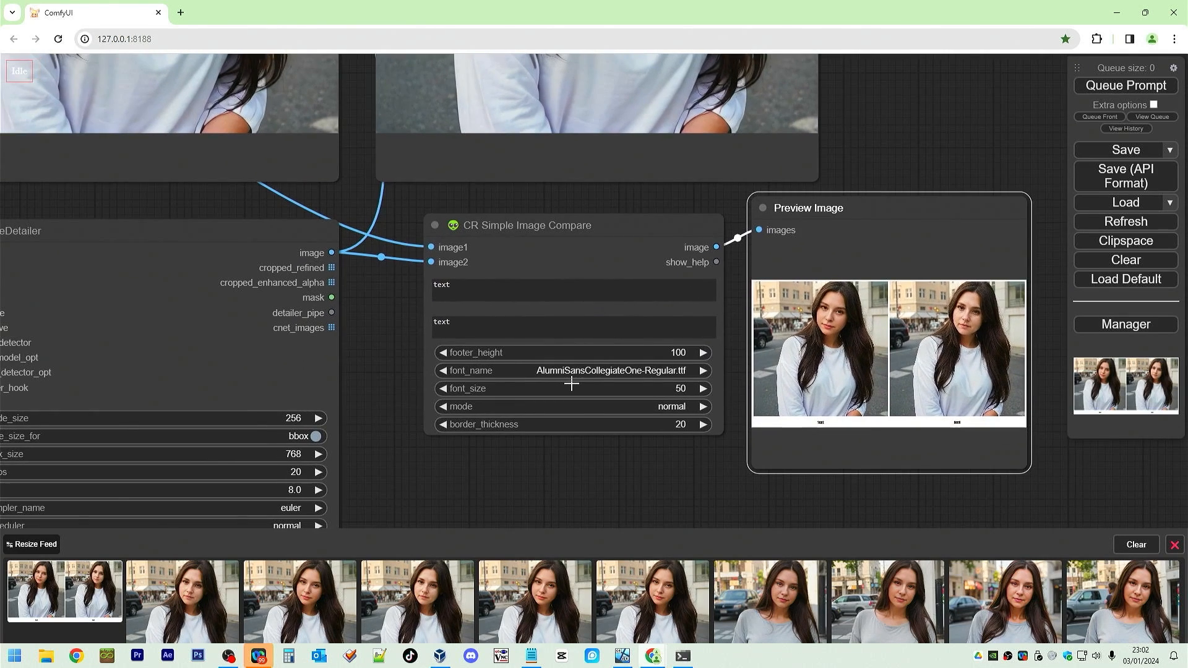
{"action": "scroll", "coordinate": [570, 382], "scroll_direction": "down", "scroll_amount": 5}
{"action": "left_click_drag", "start_coordinate": [577, 464], "coordinate": [625, 311]}
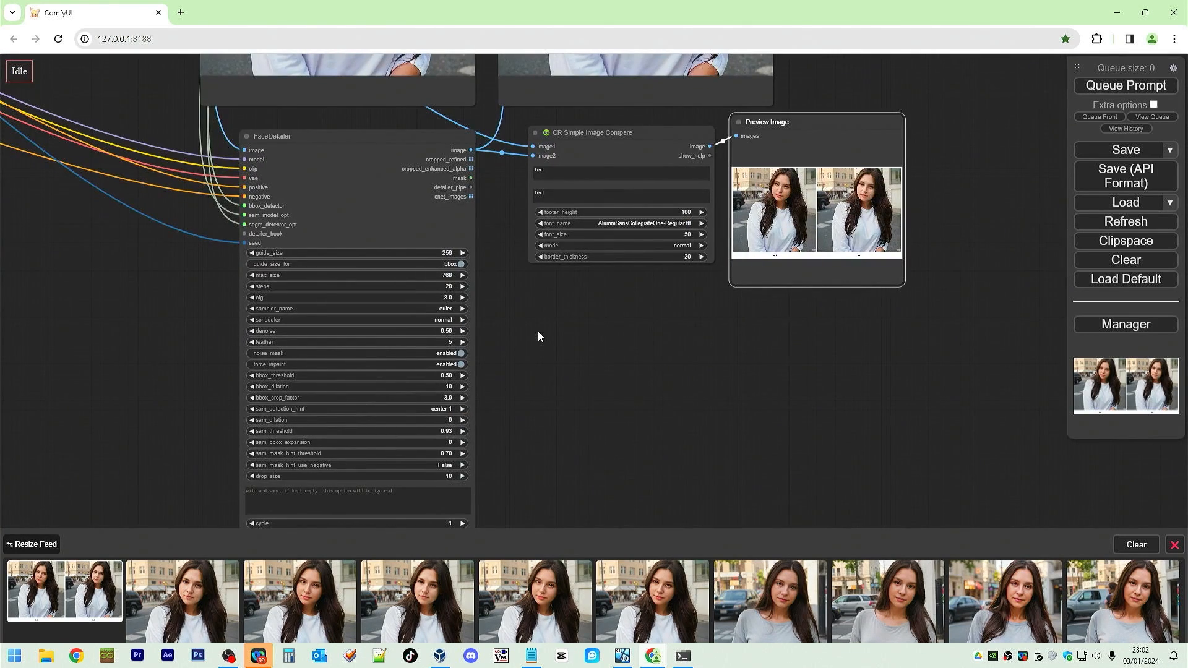
Add an Image Comparer (rgthree) node below the CR Simple Image Compare node.
{"action": "right_click", "coordinate": [538, 332]}
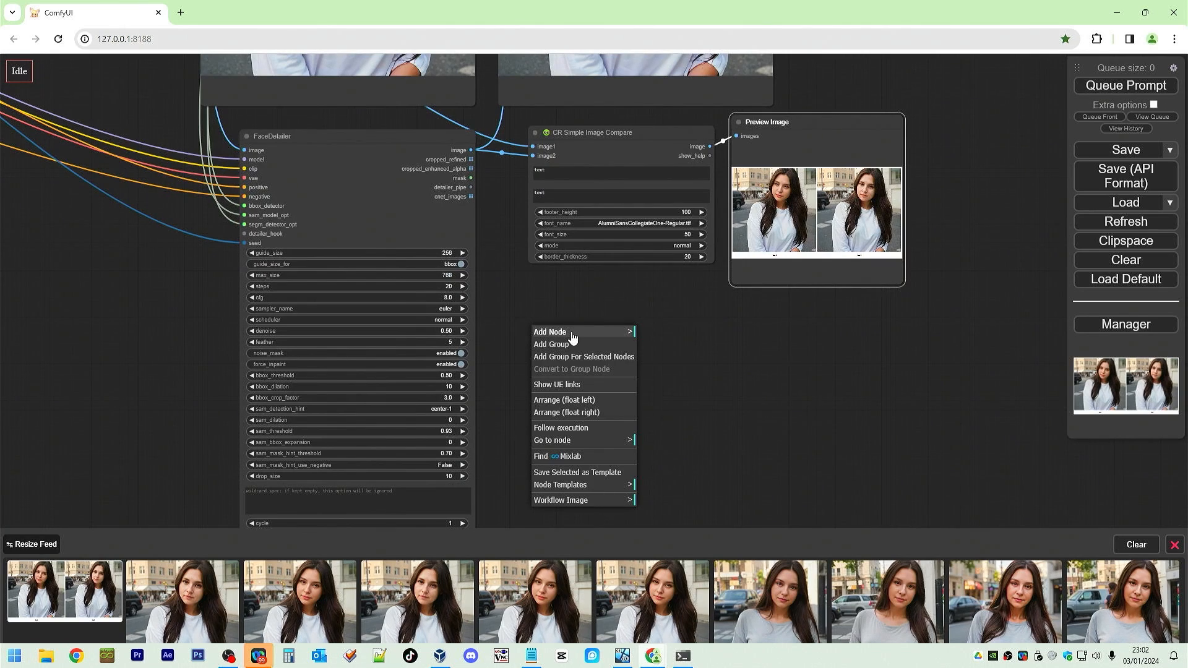
{"action": "double_click", "coordinate": [596, 286]}
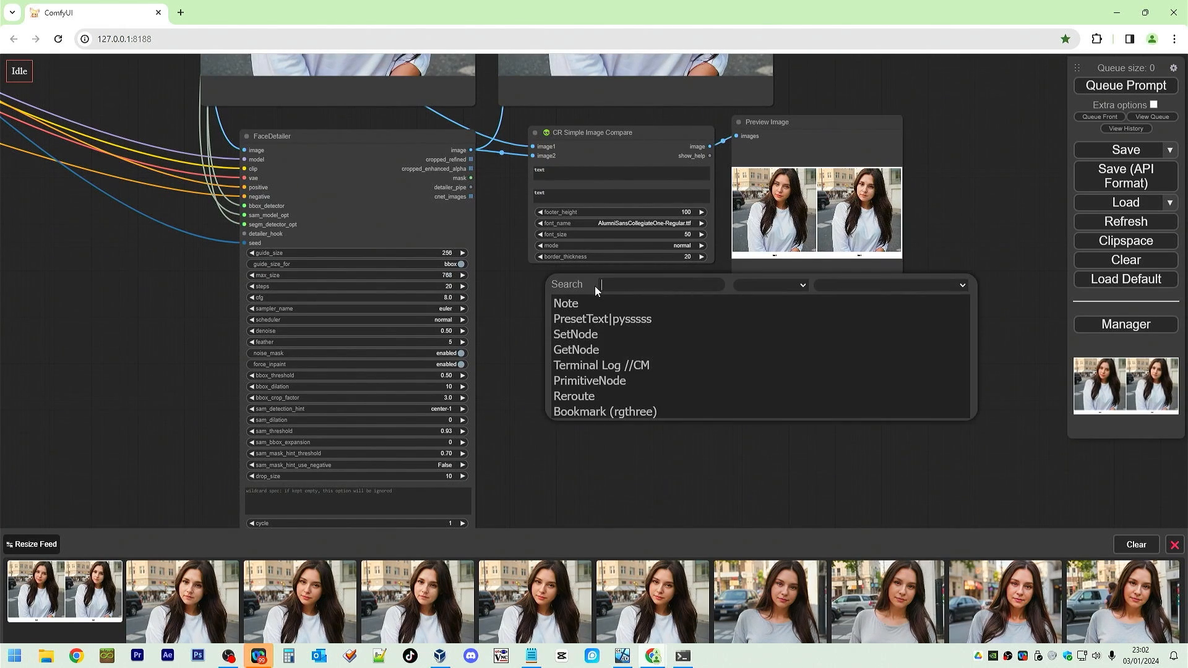
{"action": "type", "text": "compare"}
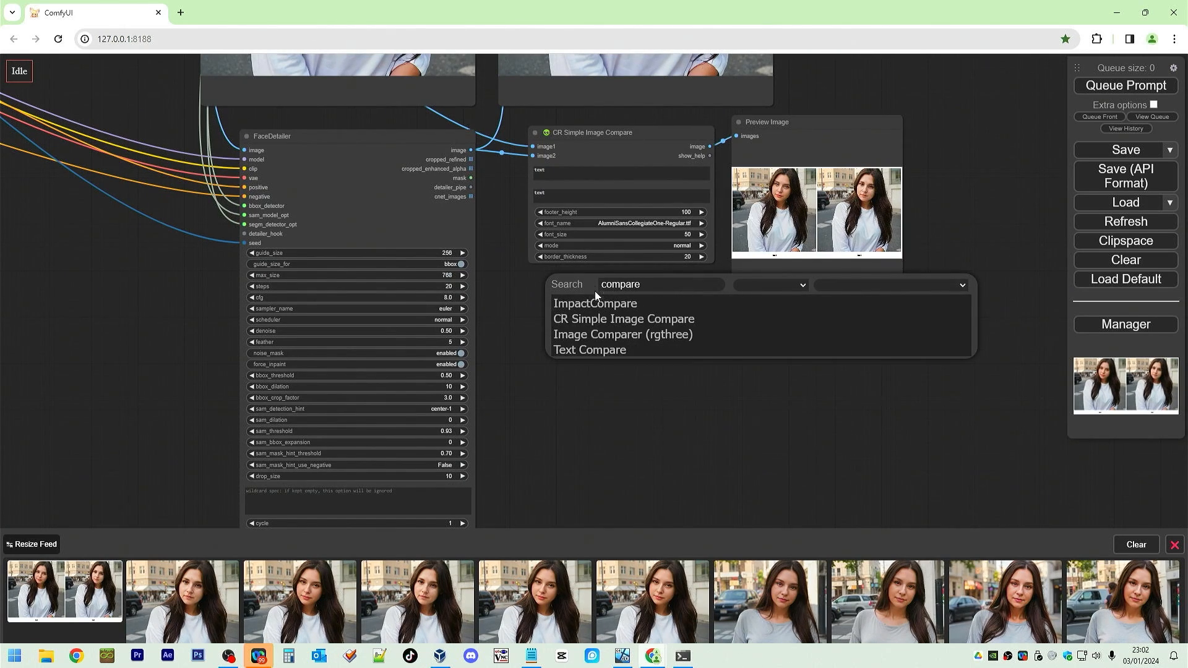
{"action": "left_click", "coordinate": [669, 336]}
{"action": "left_click_drag", "start_coordinate": [671, 282], "coordinate": [671, 325]}
Connect the face-detailed image and the upscaled image to the Image Comparer's two image inputs.
{"action": "left_click_drag", "start_coordinate": [473, 149], "coordinate": [589, 345]}
{"action": "scroll", "coordinate": [645, 386], "scroll_direction": "down", "scroll_amount": 7}
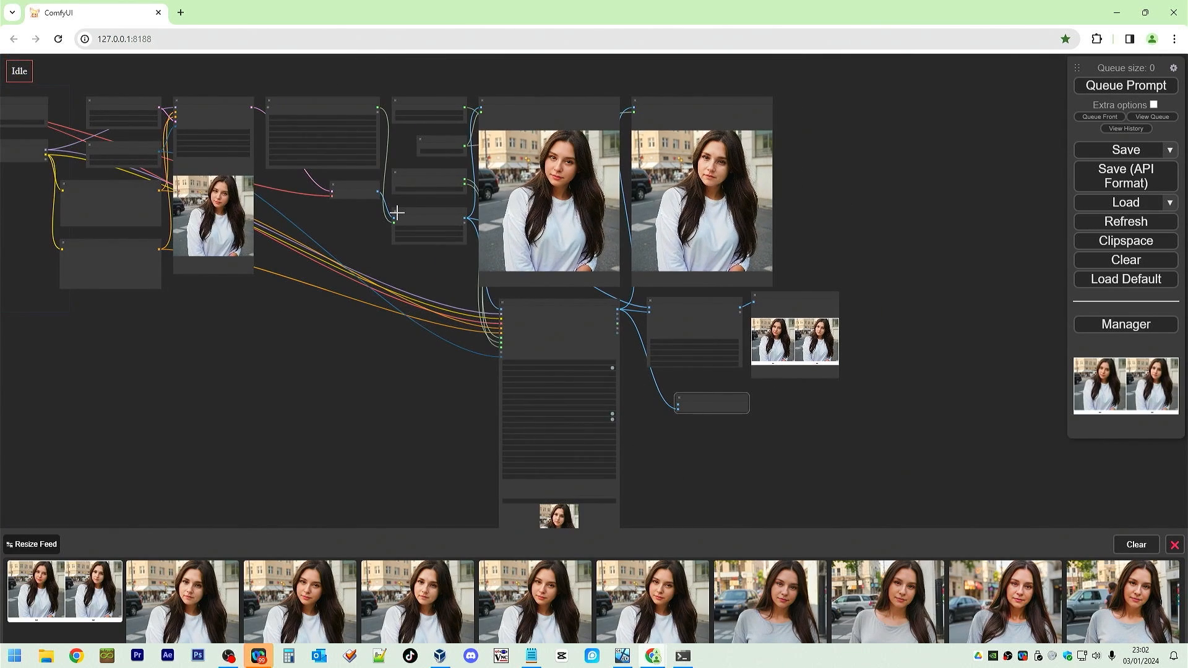
{"action": "scroll", "coordinate": [396, 213], "scroll_direction": "up", "scroll_amount": 4}
{"action": "left_click_drag", "start_coordinate": [407, 96], "coordinate": [395, 132]}
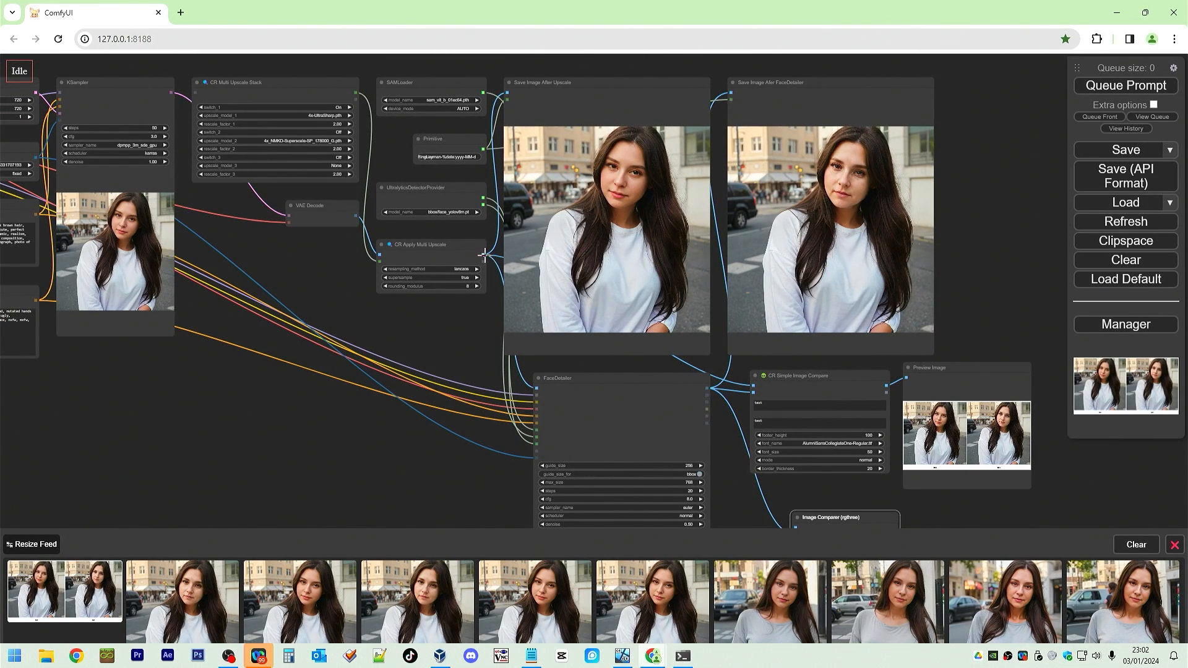
{"action": "left_click_drag", "start_coordinate": [483, 255], "coordinate": [796, 527]}
{"action": "left_click_drag", "start_coordinate": [960, 512], "coordinate": [802, 282]}
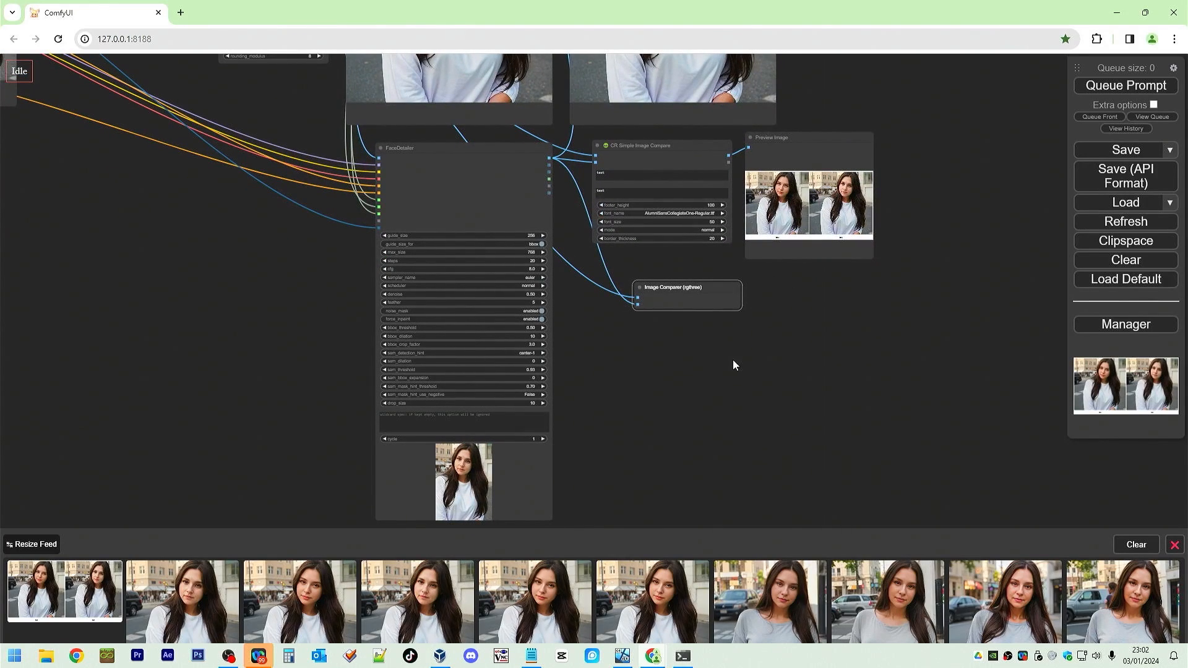
Queue the prompt and enlarge the Image Comparer node.
{"action": "left_click", "coordinate": [1147, 84]}
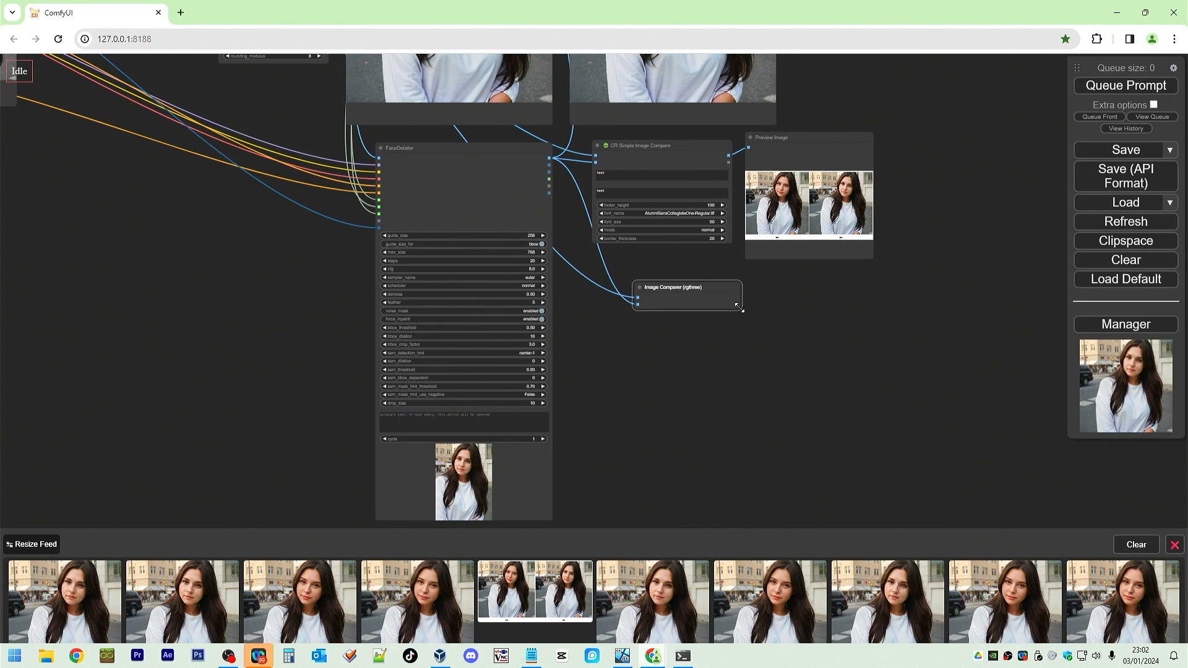
{"action": "left_click_drag", "start_coordinate": [740, 307], "coordinate": [1075, 517]}
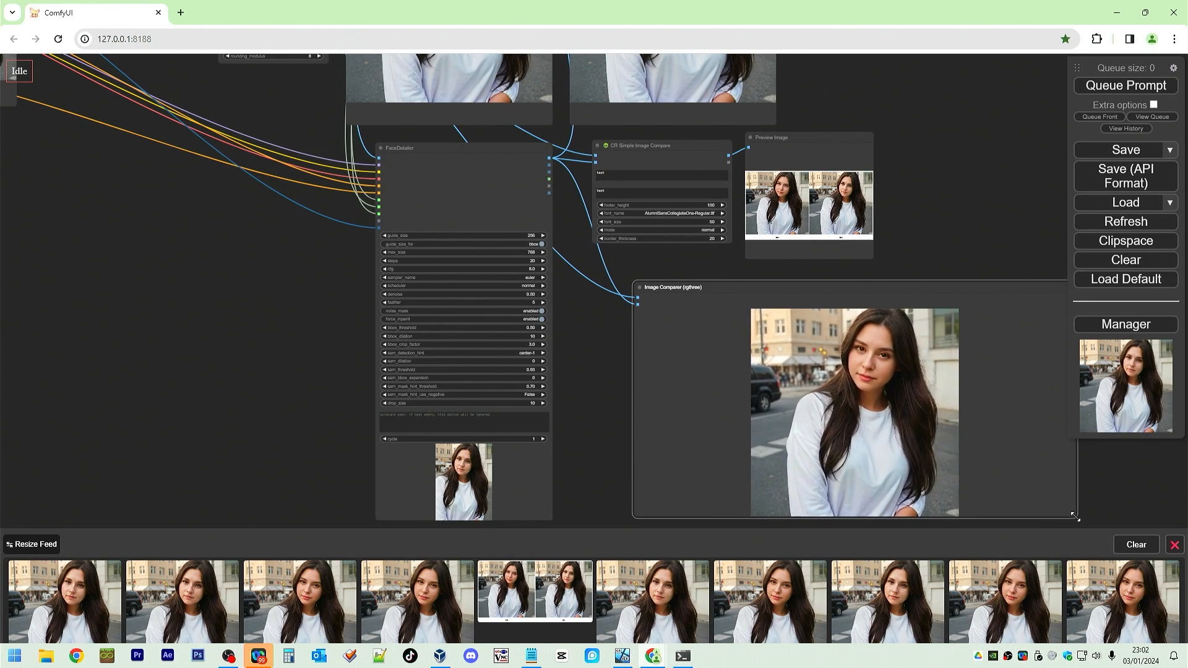
{"action": "left_click", "coordinate": [1016, 250]}
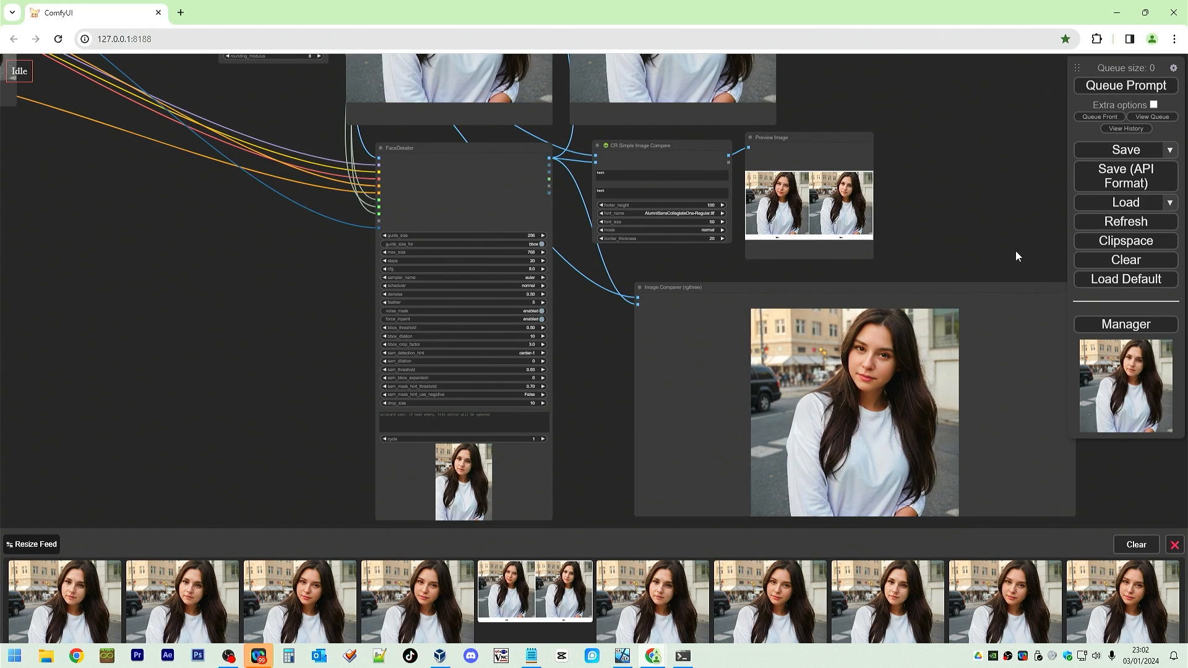
Zoom into the Image Comparer and move its divider across the face to compare both images.
{"action": "left_click_drag", "start_coordinate": [1111, 506], "coordinate": [981, 419]}
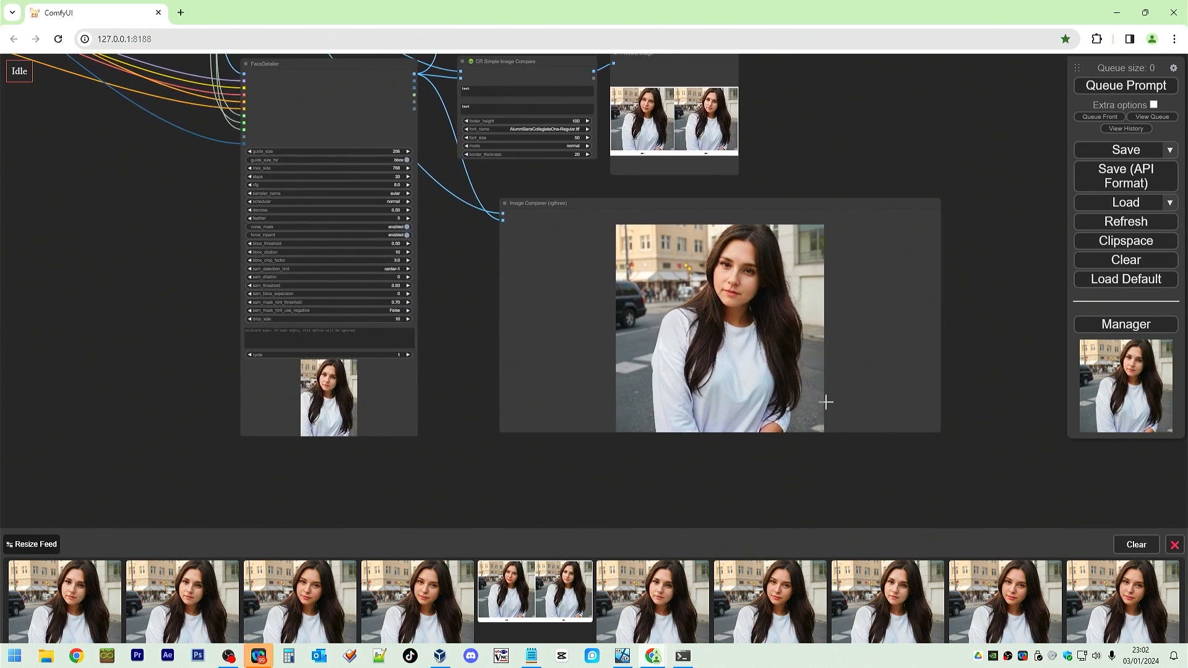
{"action": "scroll", "coordinate": [826, 403], "scroll_direction": "up", "scroll_amount": 9}
{"action": "scroll", "coordinate": [873, 372], "scroll_direction": "down", "scroll_amount": 3}
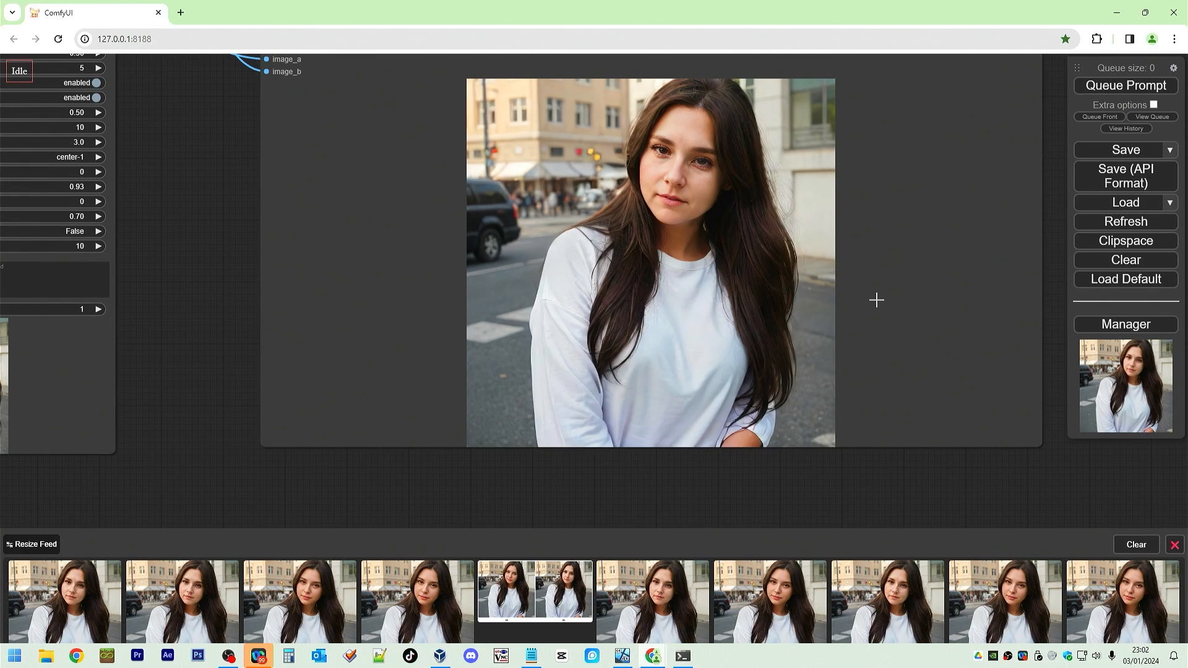
{"action": "left_click_drag", "start_coordinate": [997, 479], "coordinate": [992, 521]}
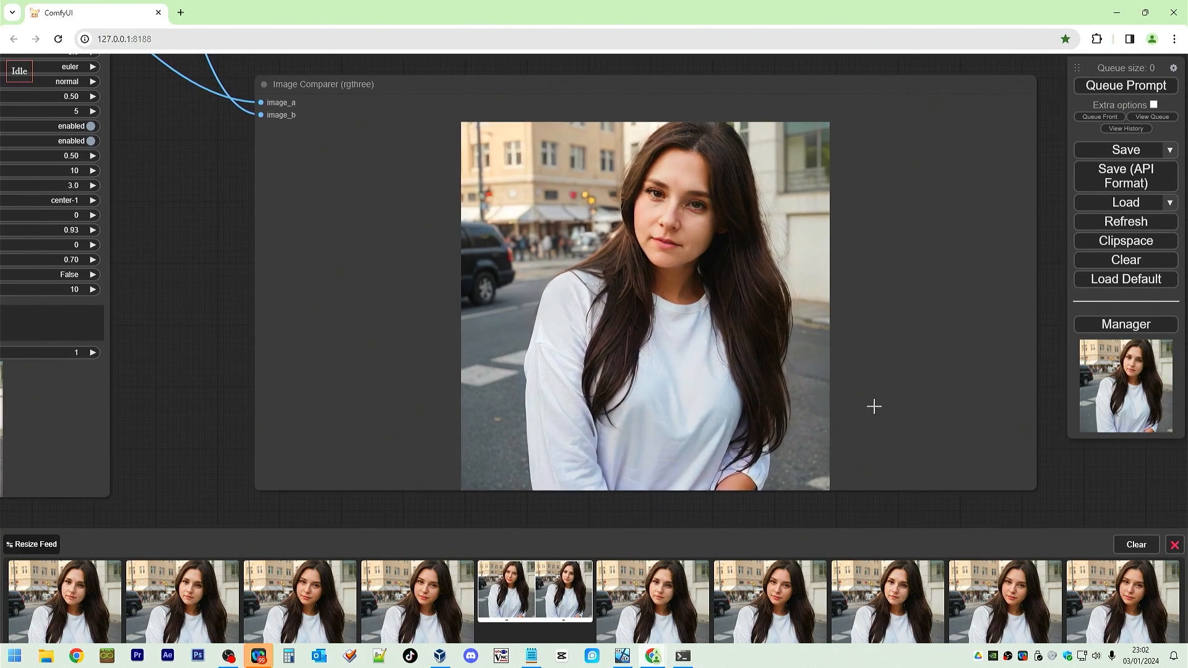
{"action": "left_click", "coordinate": [952, 389]}
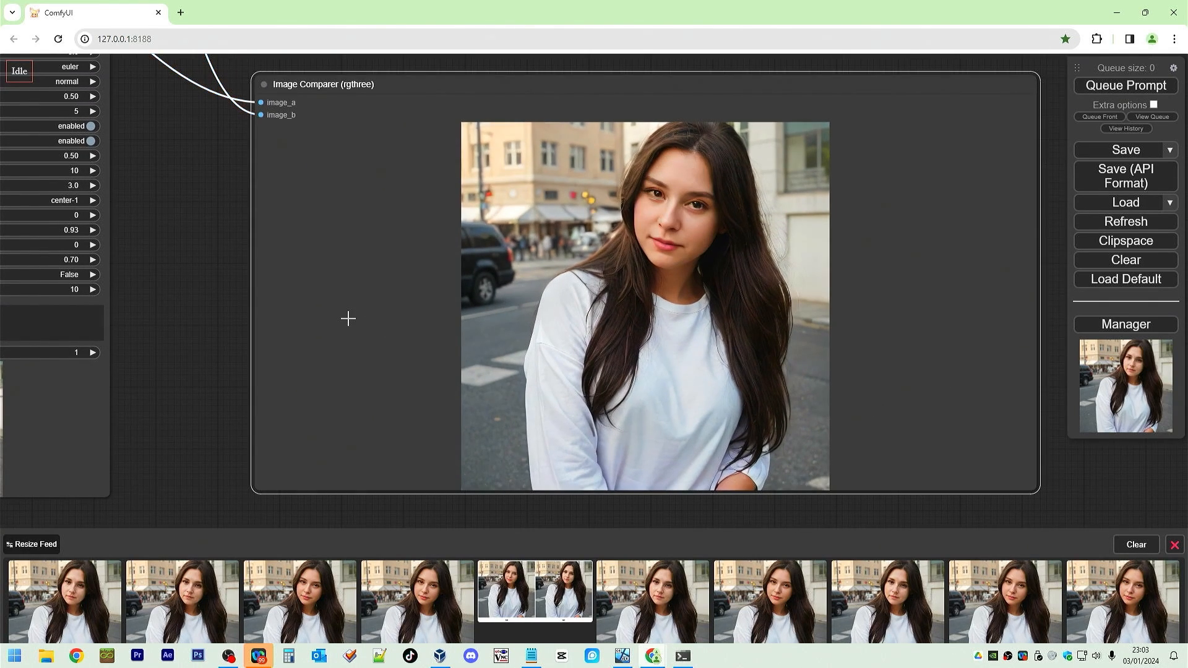
{"action": "scroll", "coordinate": [349, 318], "scroll_direction": "up", "scroll_amount": 1}
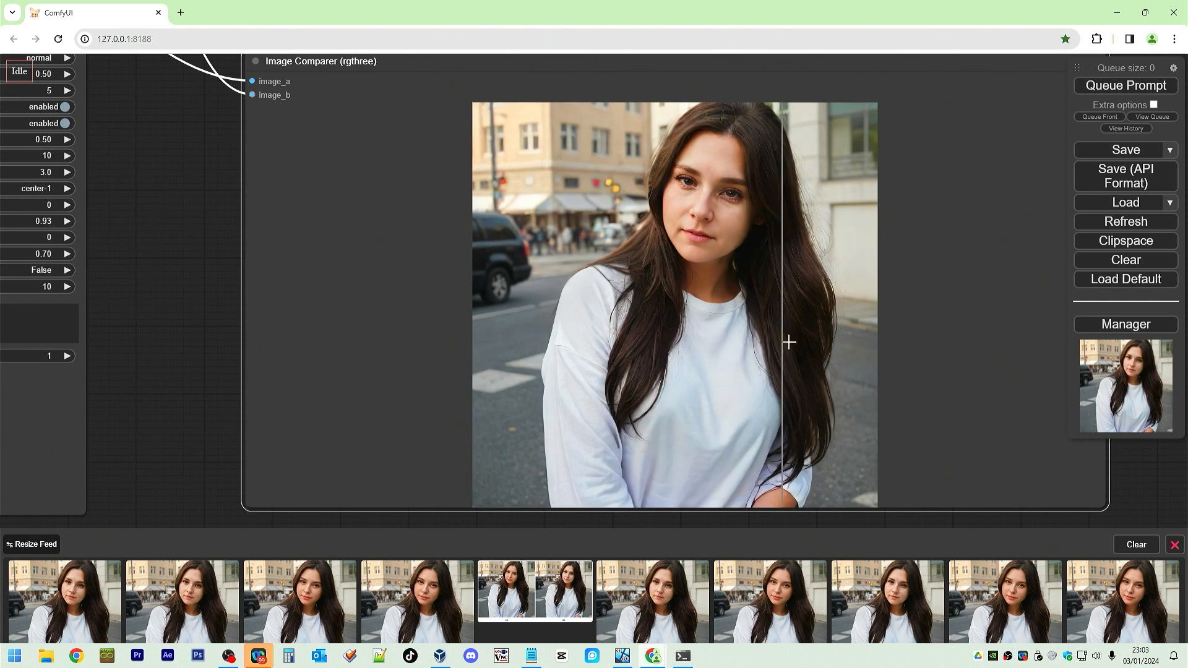
{"action": "scroll", "coordinate": [792, 193], "scroll_direction": "up", "scroll_amount": 3}
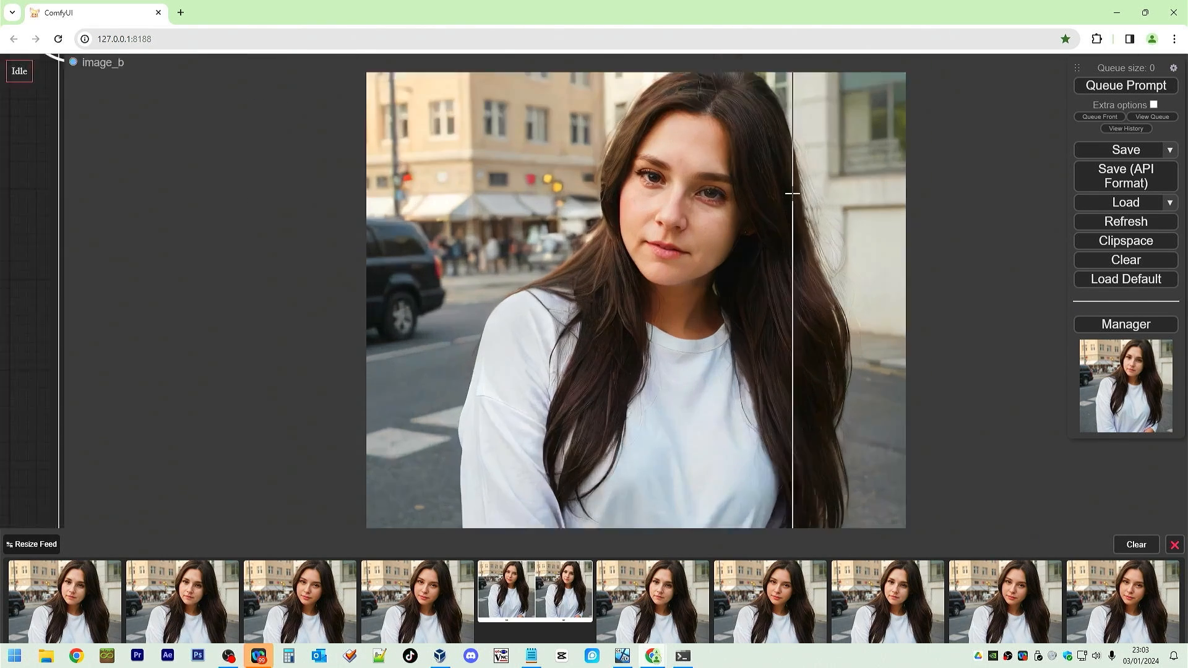
{"action": "scroll", "coordinate": [792, 194], "scroll_direction": "up", "scroll_amount": 4}
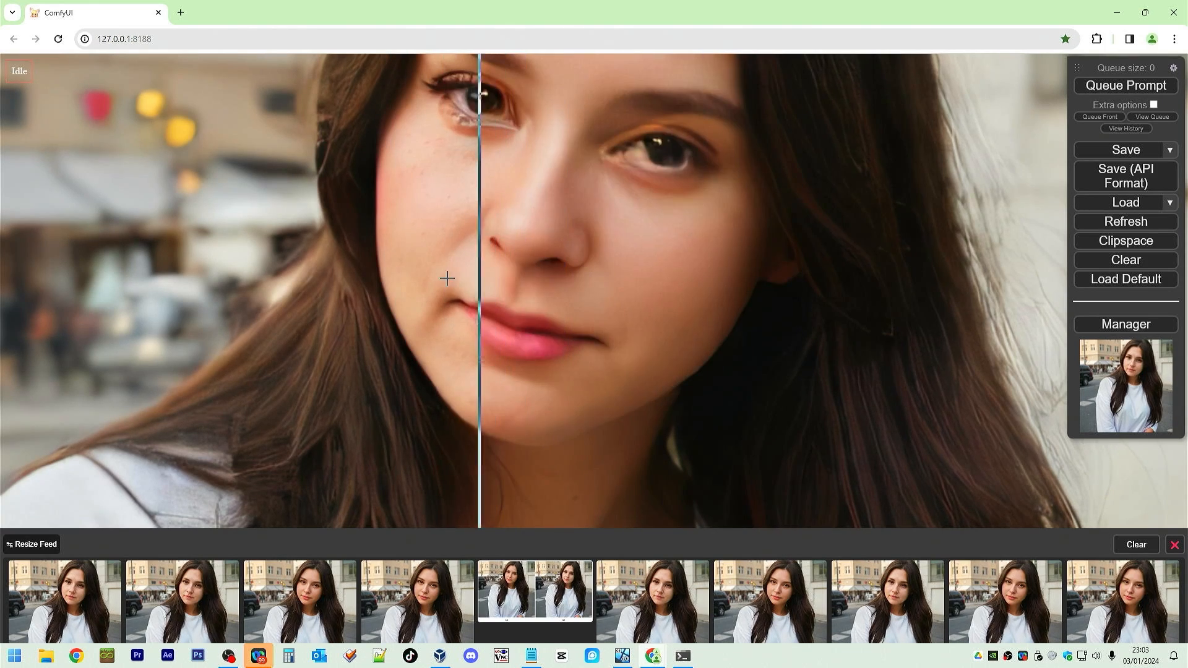
{"action": "scroll", "coordinate": [440, 280], "scroll_direction": "down", "scroll_amount": 5}
{"action": "scroll", "coordinate": [440, 280], "scroll_direction": "down", "scroll_amount": 10}
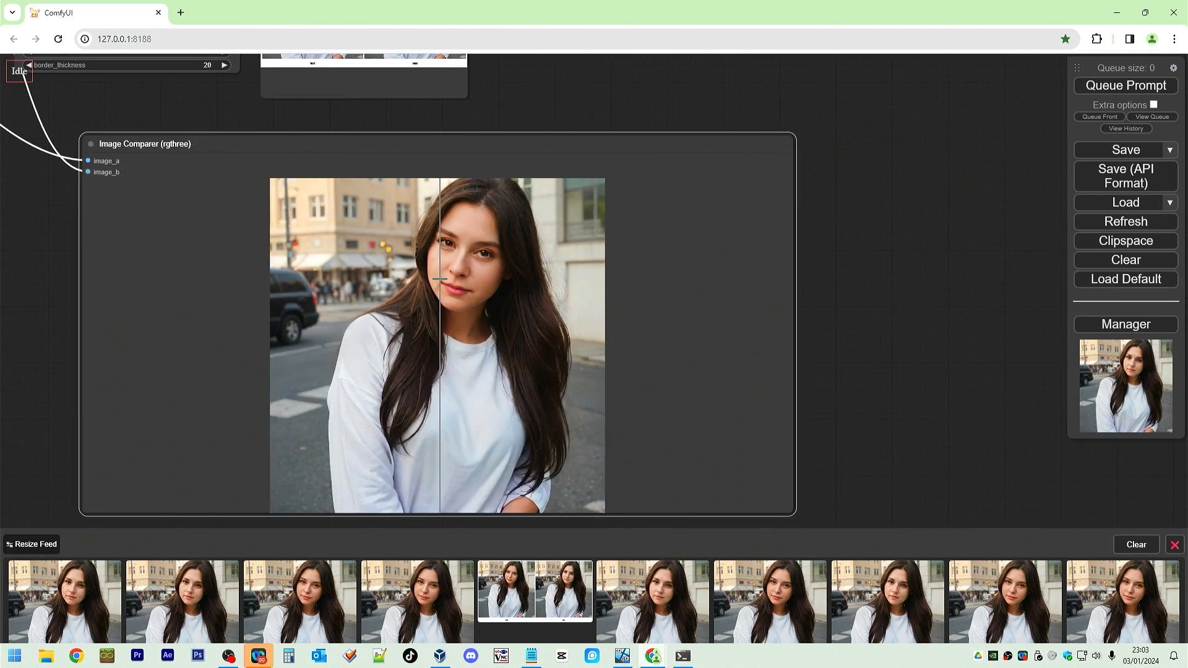
{"action": "left_click_drag", "start_coordinate": [467, 184], "coordinate": [761, 316]}
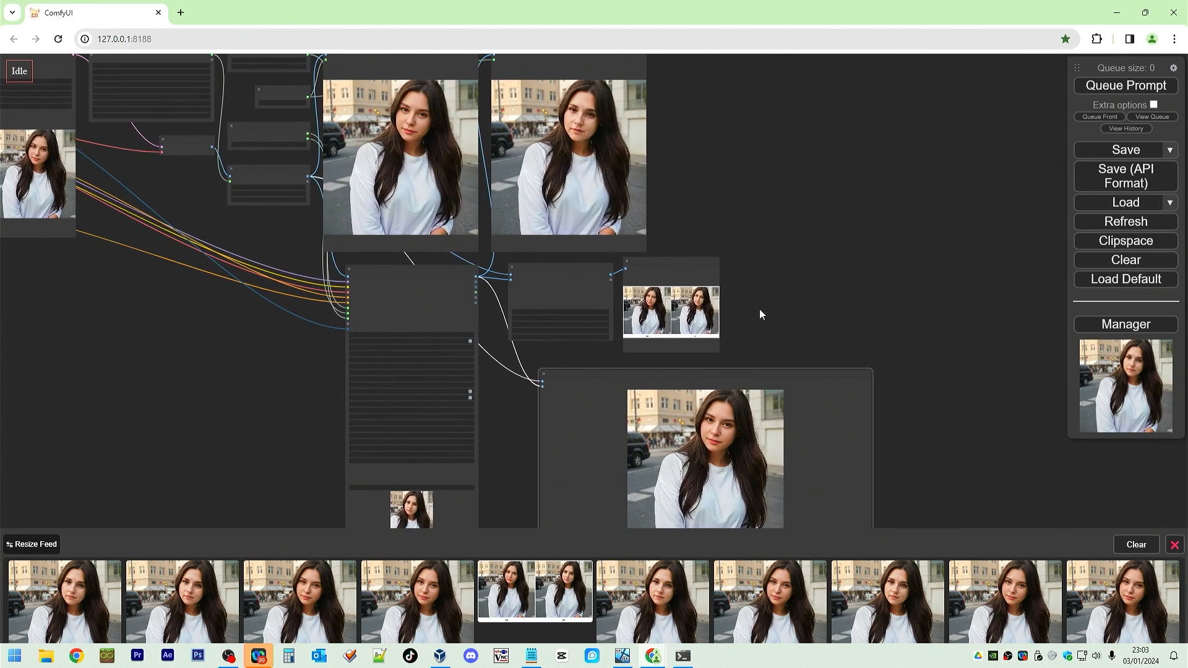
Rearrange the compare, preview and Image Comparer nodes into a tidier layout to the right of the workflow.
{"action": "left_click_drag", "start_coordinate": [645, 265], "coordinate": [798, 118]}
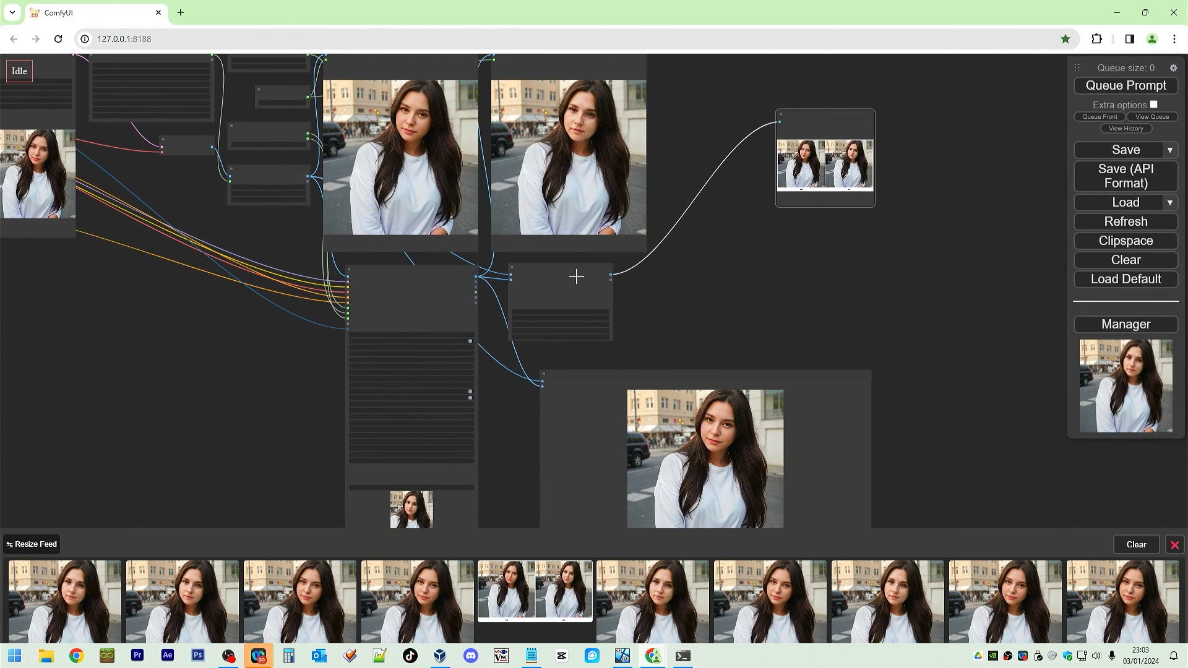
{"action": "left_click_drag", "start_coordinate": [576, 273], "coordinate": [713, 132]}
{"action": "left_click", "coordinate": [418, 104]}
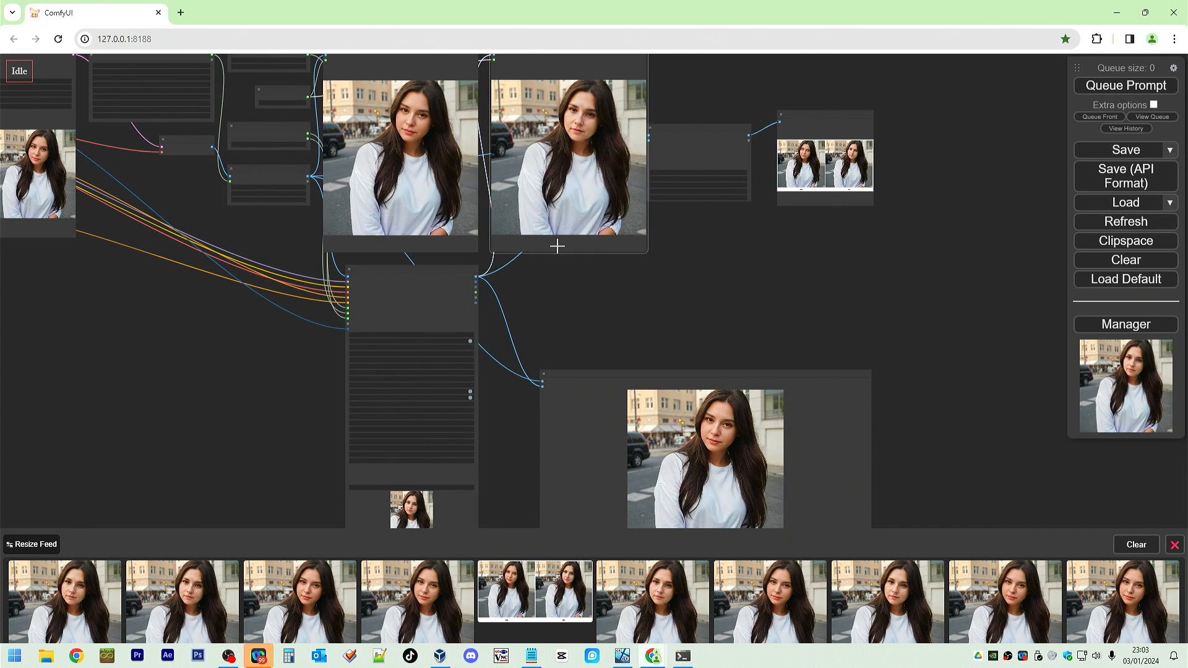
{"action": "left_click_drag", "start_coordinate": [703, 375], "coordinate": [830, 248]}
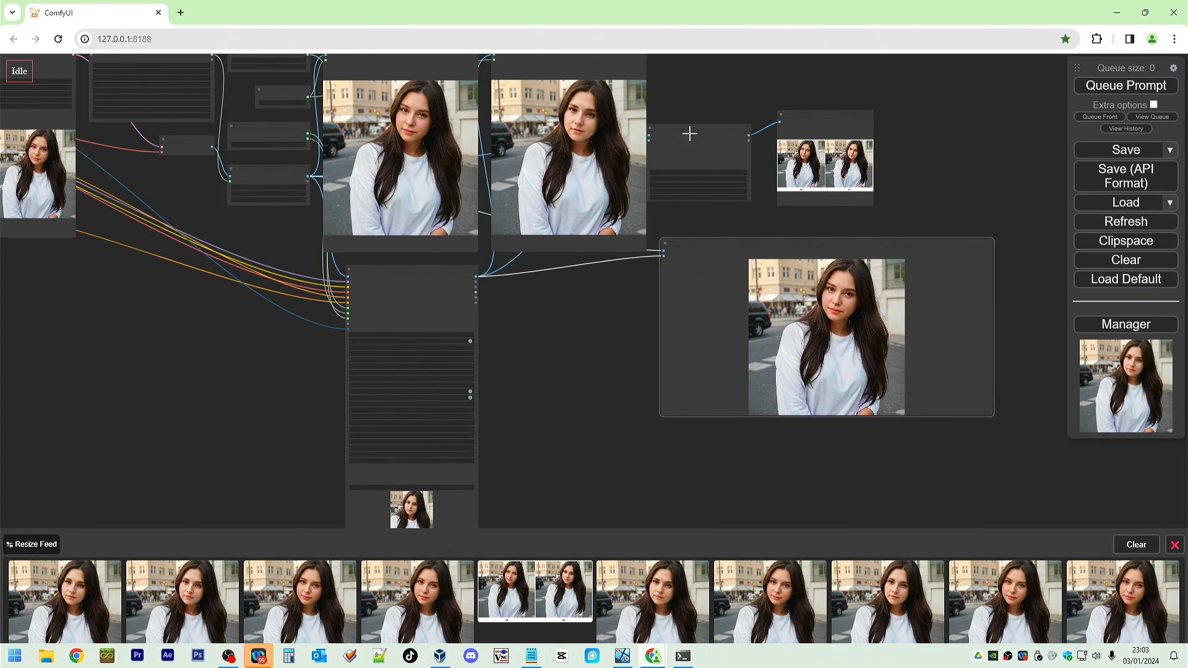
{"action": "left_click_drag", "start_coordinate": [687, 130], "coordinate": [711, 71]}
{"action": "left_click_drag", "start_coordinate": [822, 113], "coordinate": [838, 74]}
{"action": "left_click_drag", "start_coordinate": [822, 244], "coordinate": [846, 169]}
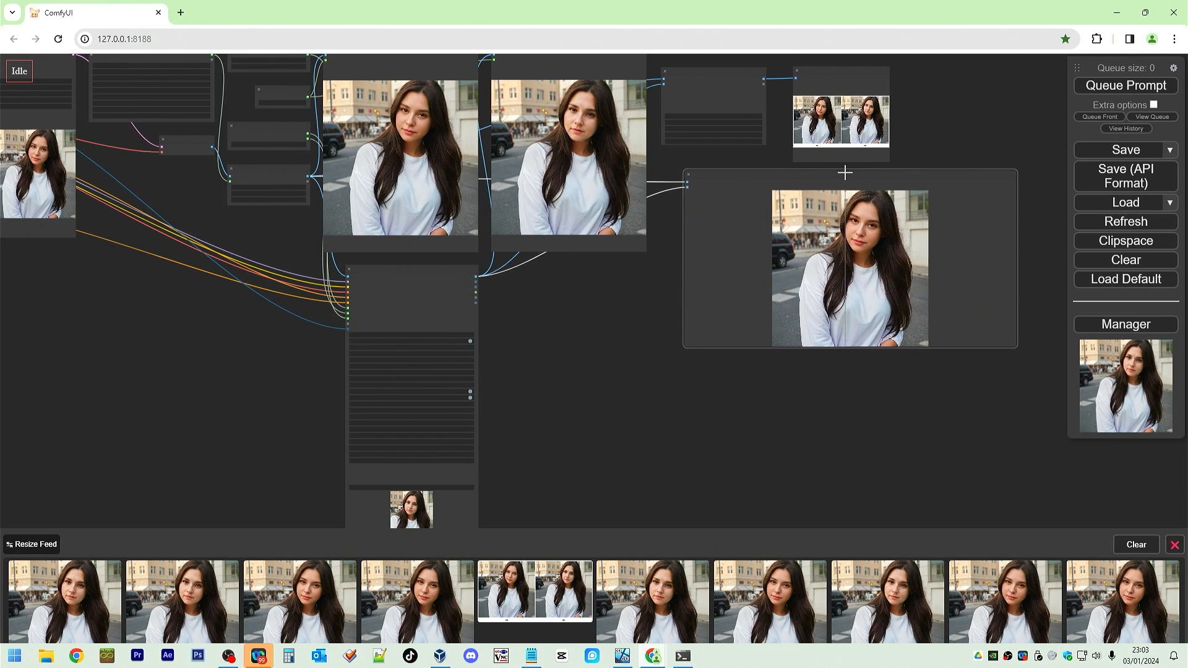
Move the FaceDetailer node further left and shift the preview, compare and Image Comparer nodes further right.
{"action": "left_click_drag", "start_coordinate": [578, 377], "coordinate": [609, 457]}
{"action": "left_click", "coordinate": [412, 354]}
{"action": "left_click_drag", "start_coordinate": [412, 354], "coordinate": [156, 368]}
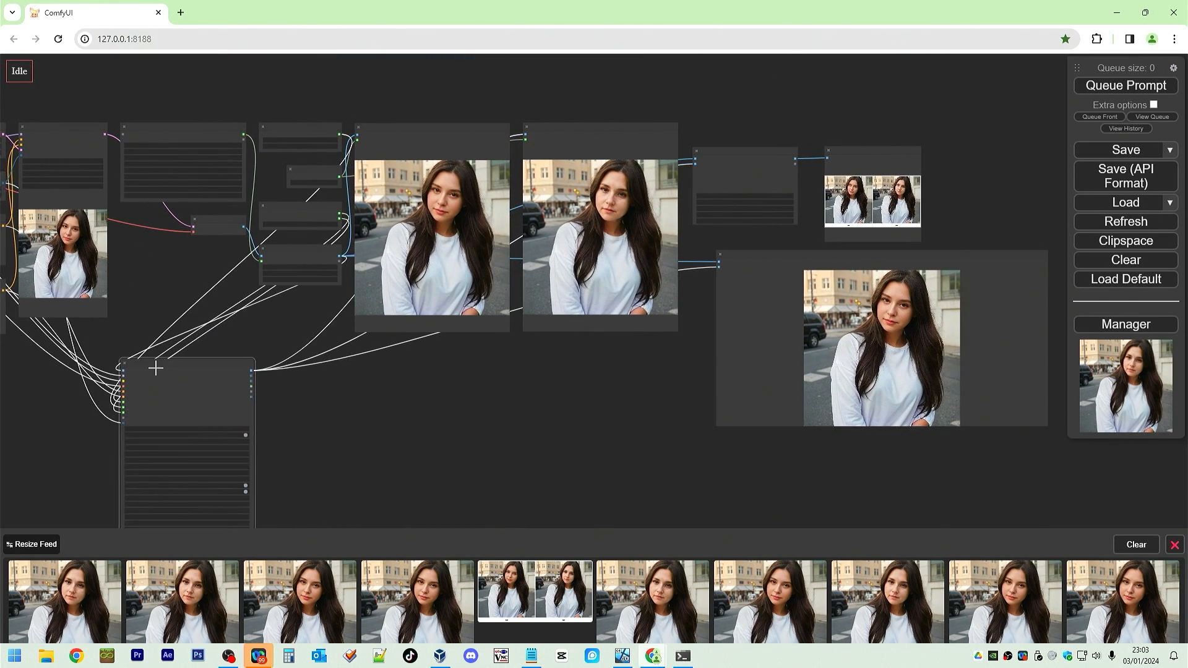
{"action": "left_click_drag", "start_coordinate": [928, 258], "coordinate": [954, 286]}
{"action": "left_click_drag", "start_coordinate": [878, 150], "coordinate": [992, 124]}
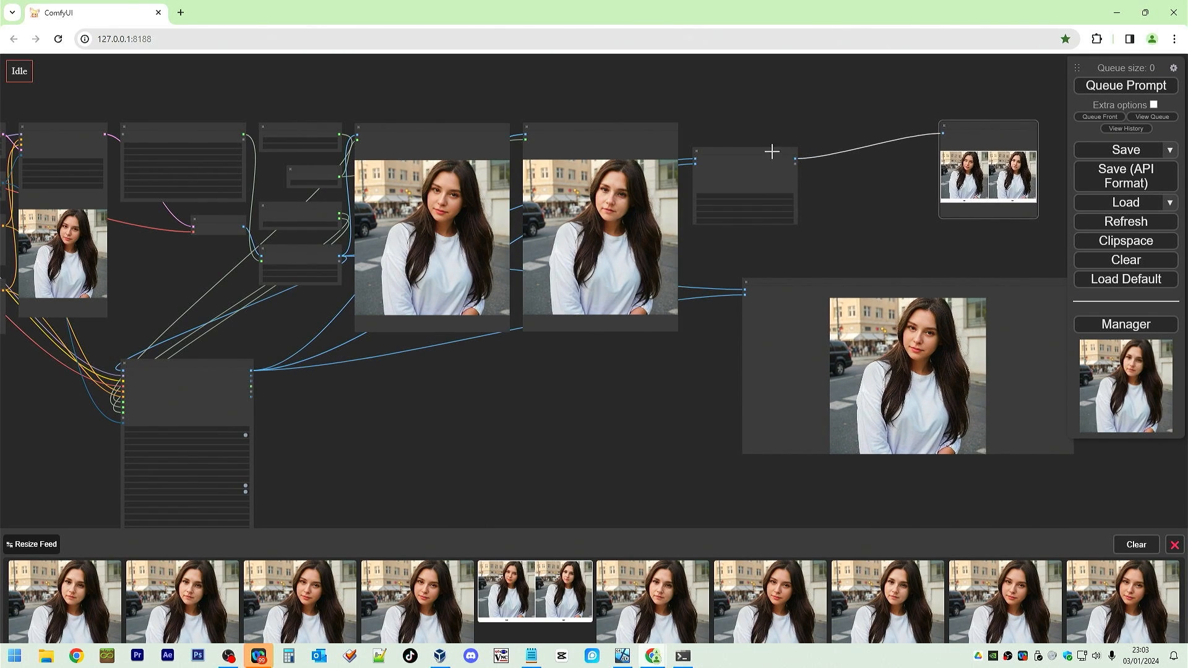
{"action": "left_click_drag", "start_coordinate": [772, 148], "coordinate": [874, 130]}
{"action": "left_click_drag", "start_coordinate": [591, 136], "coordinate": [715, 80]}
{"action": "left_click_drag", "start_coordinate": [477, 130], "coordinate": [604, 81]}
Add a group titled Image Comparison and resize it to enclose the preview and comparison nodes.
{"action": "right_click", "coordinate": [511, 429]}
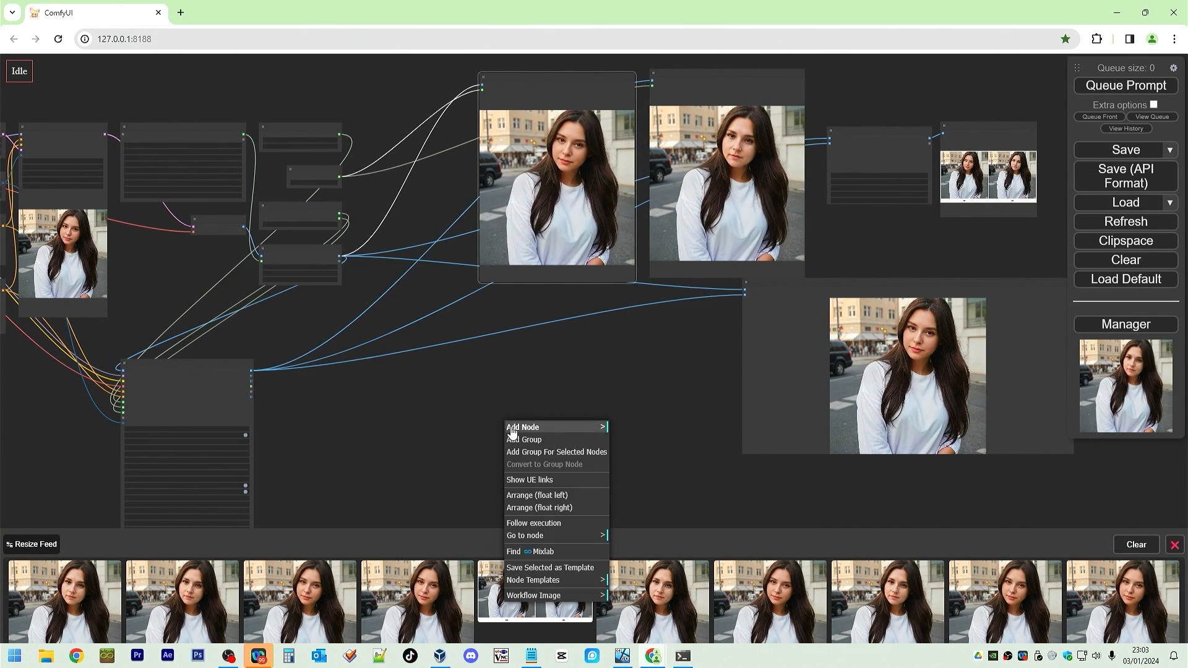
{"action": "left_click", "coordinate": [524, 441]}
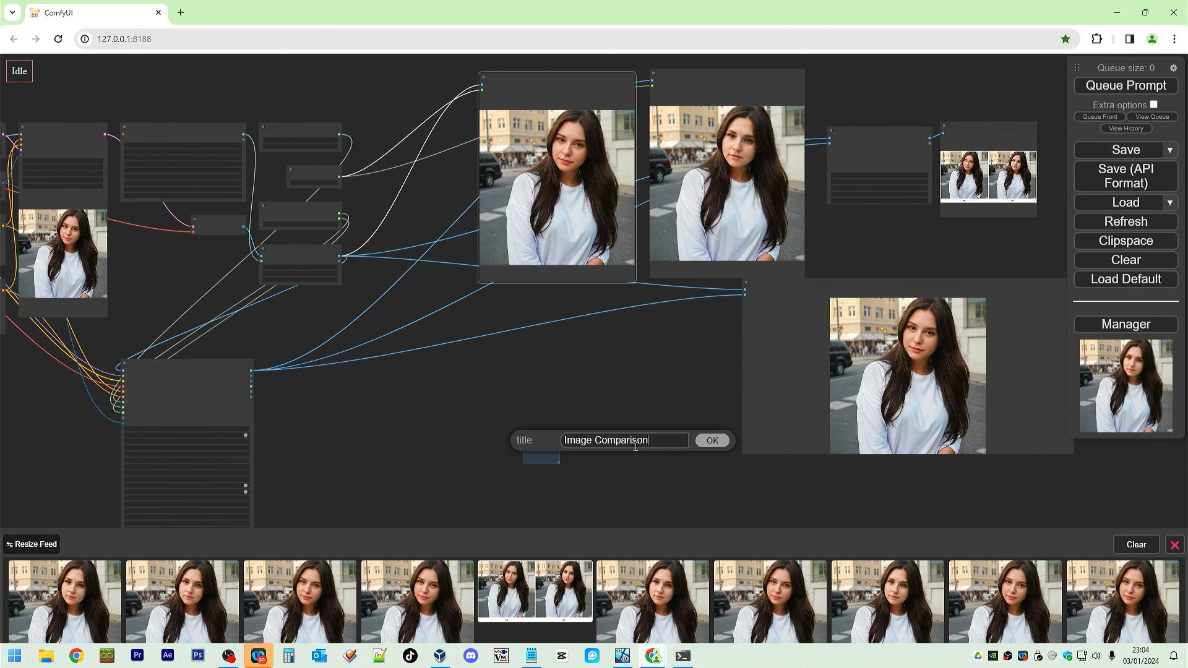
{"action": "key", "text": "Return"}
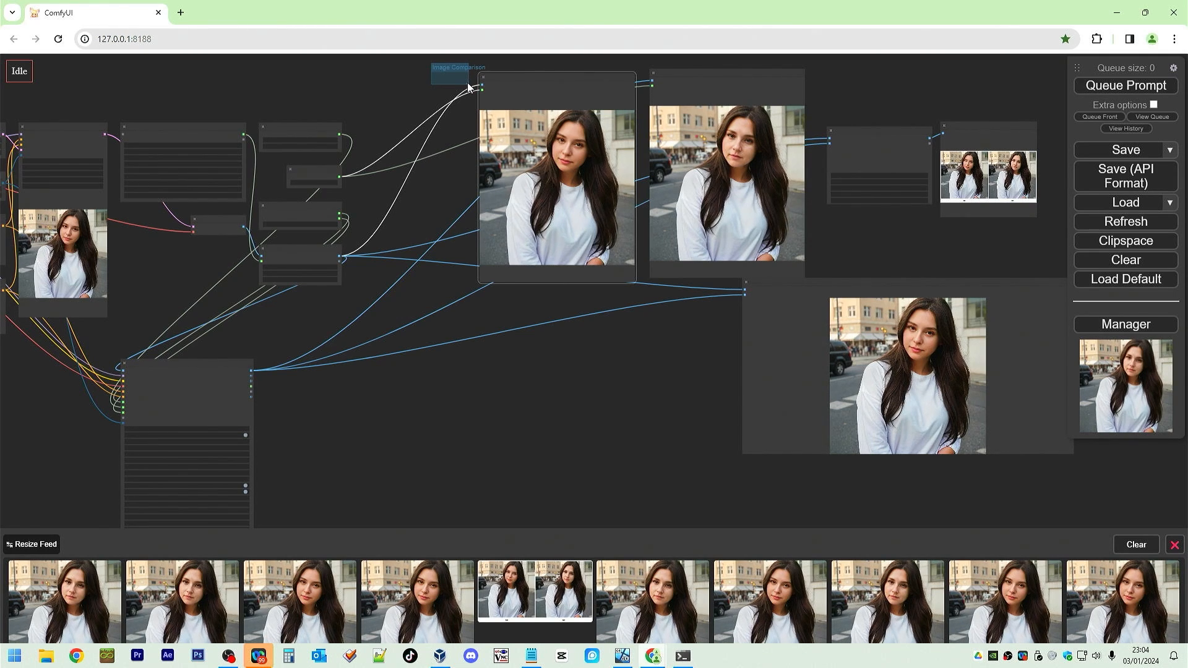
{"action": "left_click_drag", "start_coordinate": [468, 86], "coordinate": [1078, 464]}
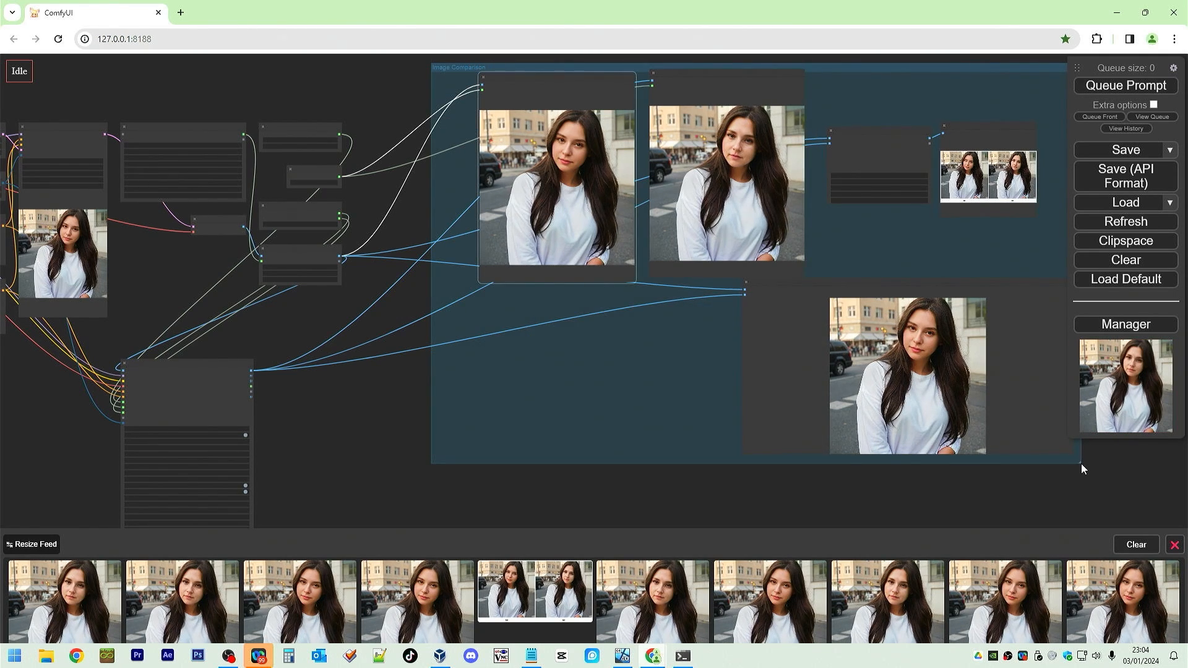
Reposition the Image Comparison group and nudge the Image Comparer node inside it.
{"action": "scroll", "coordinate": [675, 495], "scroll_direction": "down", "scroll_amount": 6}
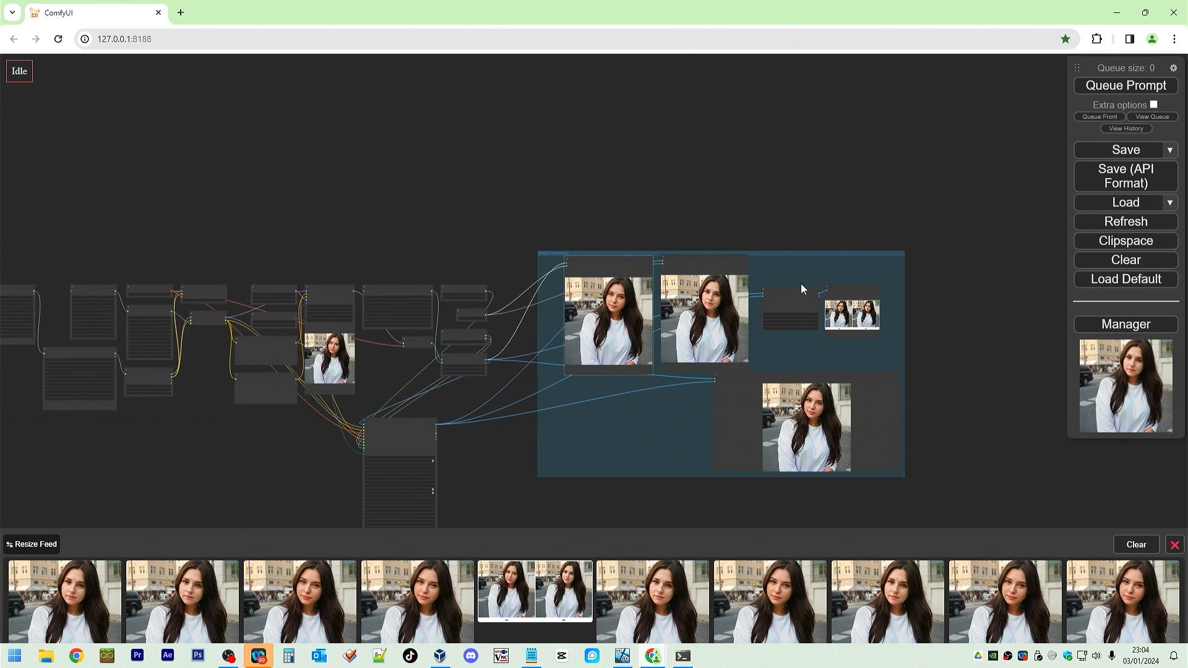
{"action": "left_click_drag", "start_coordinate": [800, 251], "coordinate": [898, 157]}
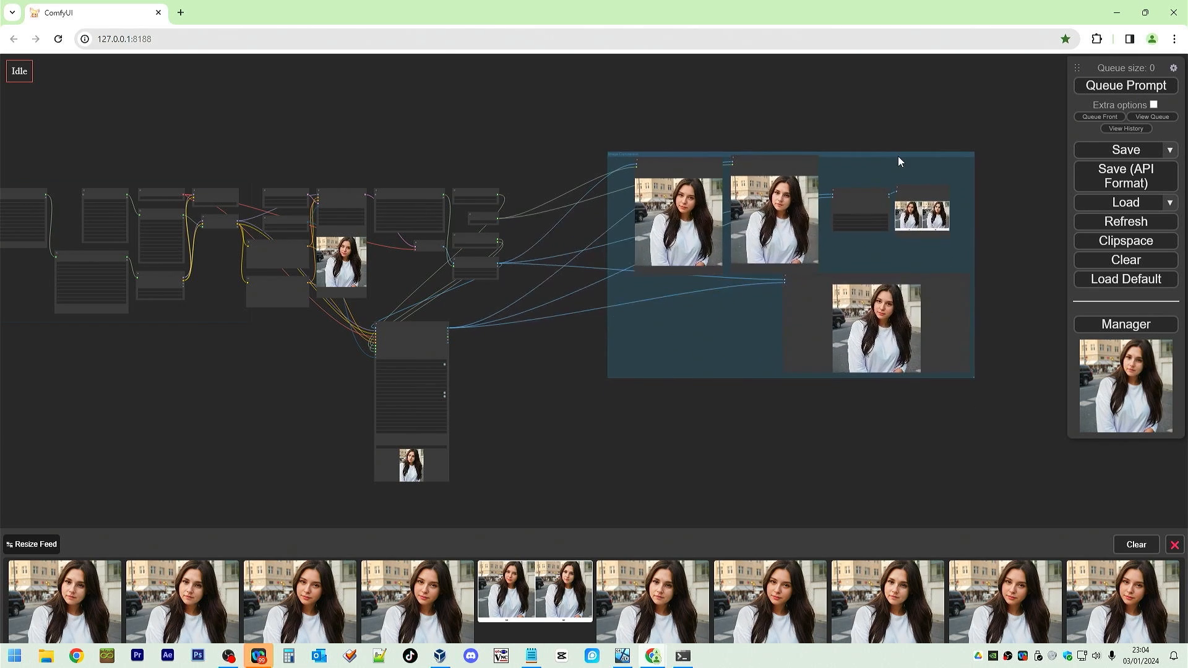
{"action": "left_click", "coordinate": [895, 281]}
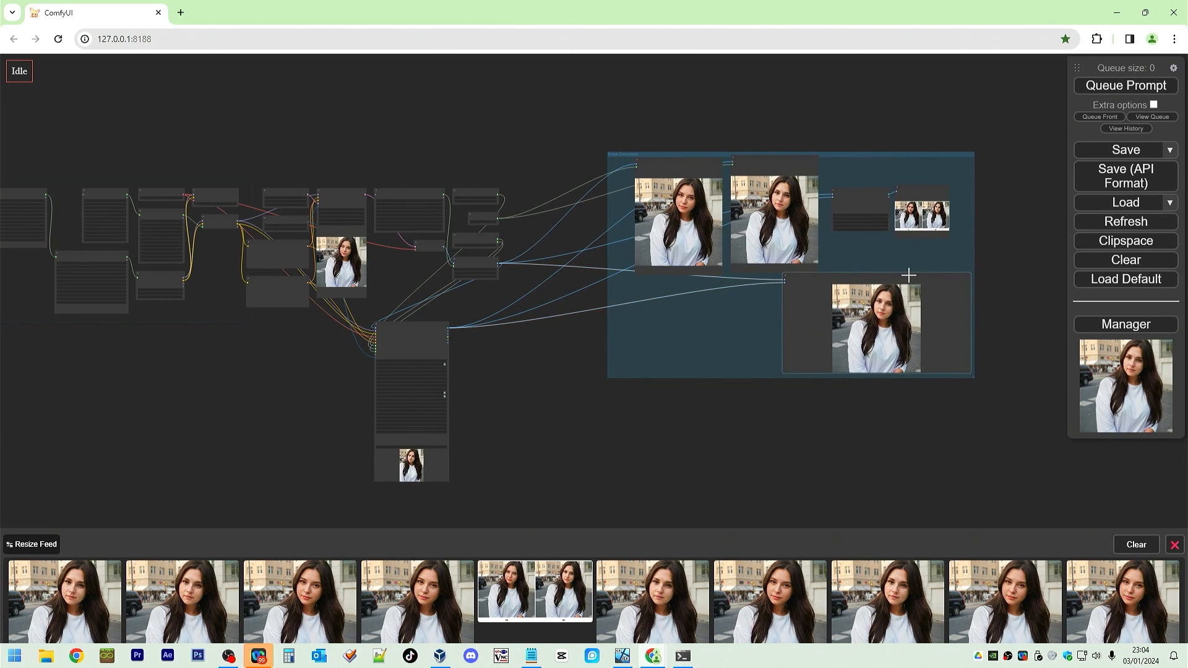
{"action": "mouse_move", "coordinate": [908, 272]}
{"action": "left_mouse_down"}
{"action": "mouse_move", "coordinate": [801, 281]}
{"action": "mouse_move", "coordinate": [893, 275]}
{"action": "left_mouse_up"}
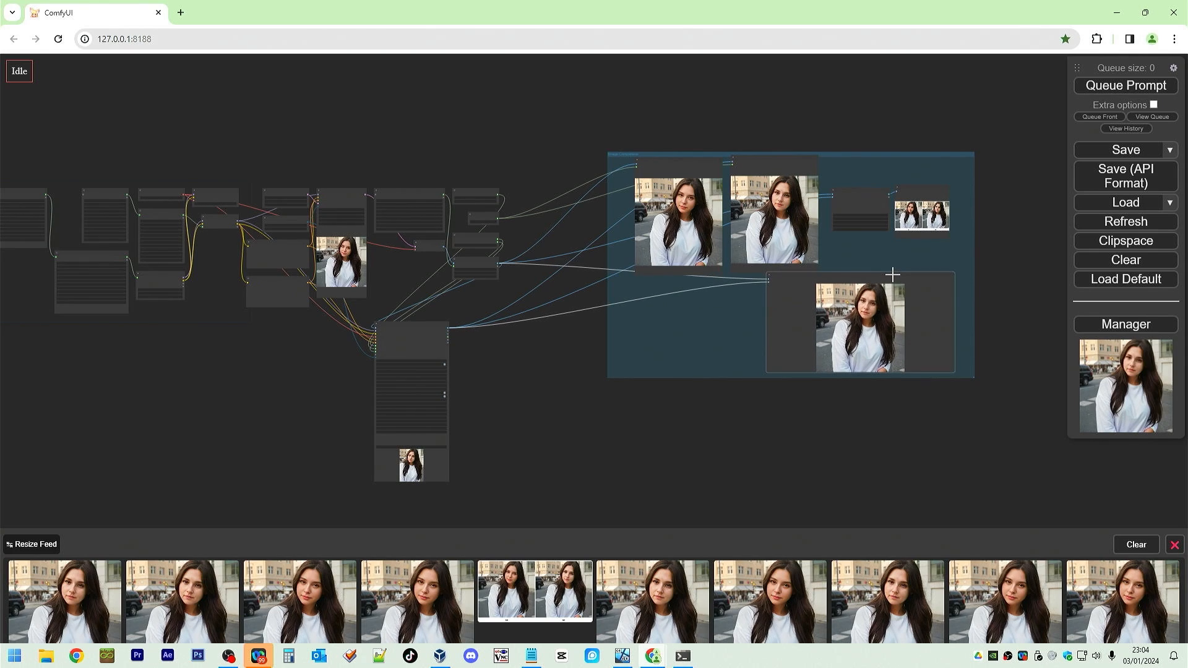
{"action": "mouse_move", "coordinate": [862, 155]}
{"action": "left_mouse_down"}
{"action": "mouse_move", "coordinate": [849, 150]}
{"action": "mouse_move", "coordinate": [877, 153]}
{"action": "left_mouse_up"}
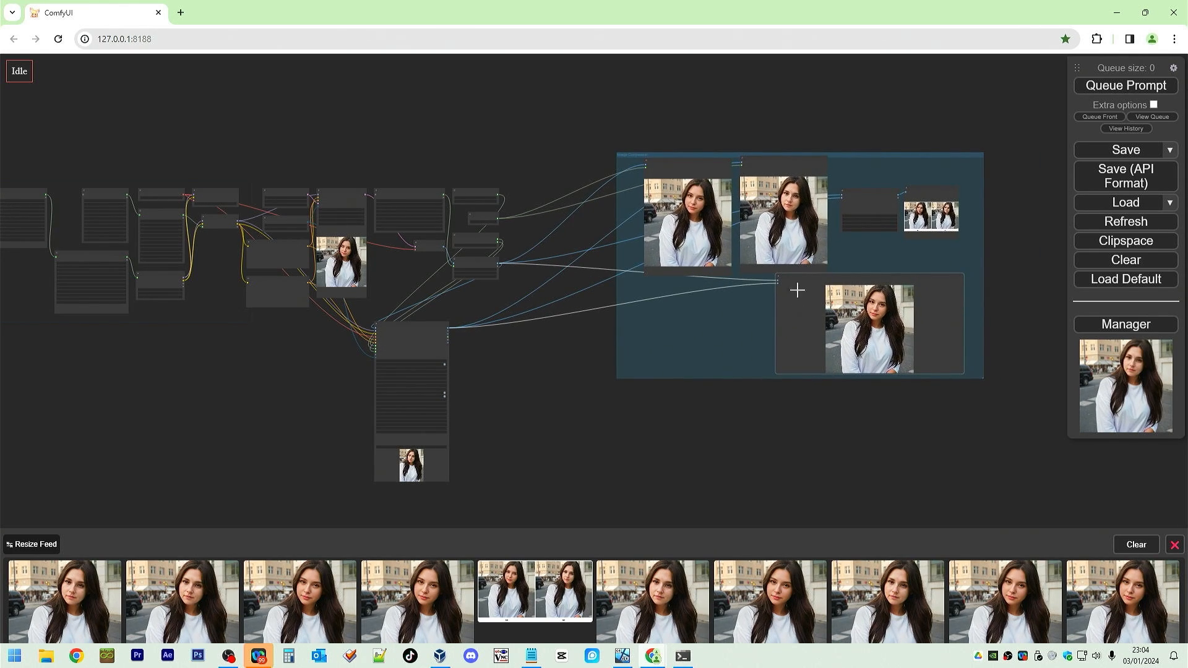
Set the FaceDetailer's guide_size to 512.
{"action": "scroll", "coordinate": [610, 165], "scroll_direction": "up", "scroll_amount": 8}
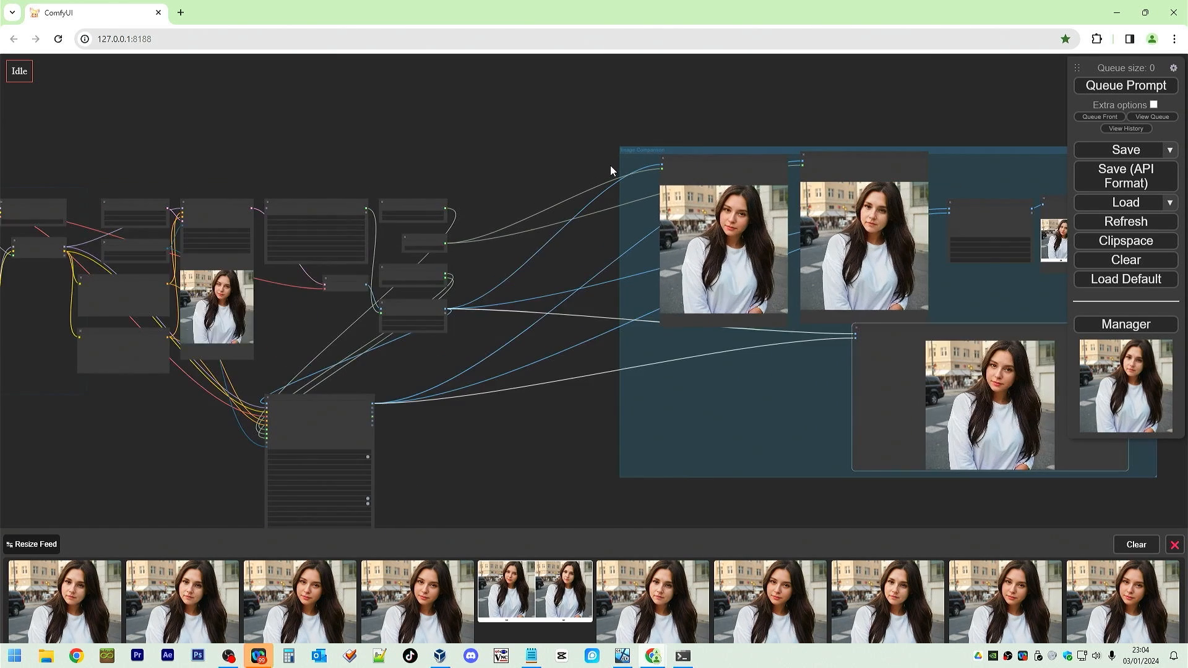
{"action": "scroll", "coordinate": [529, 332], "scroll_direction": "down", "scroll_amount": 4}
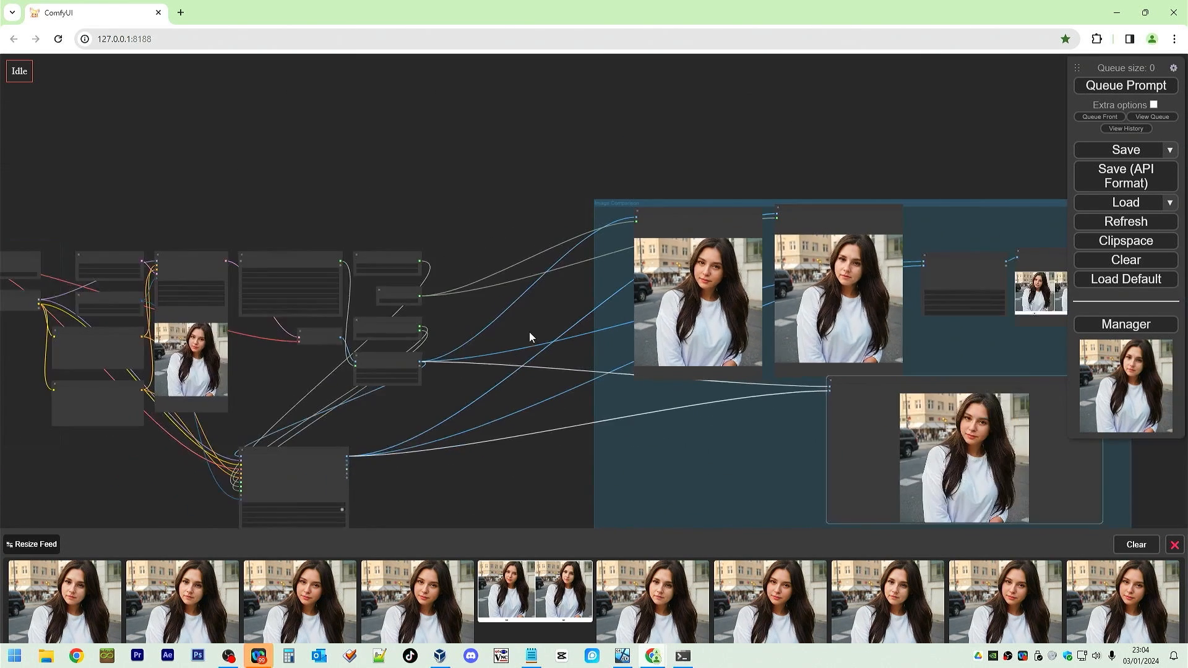
{"action": "left_click_drag", "start_coordinate": [508, 240], "coordinate": [610, 114]}
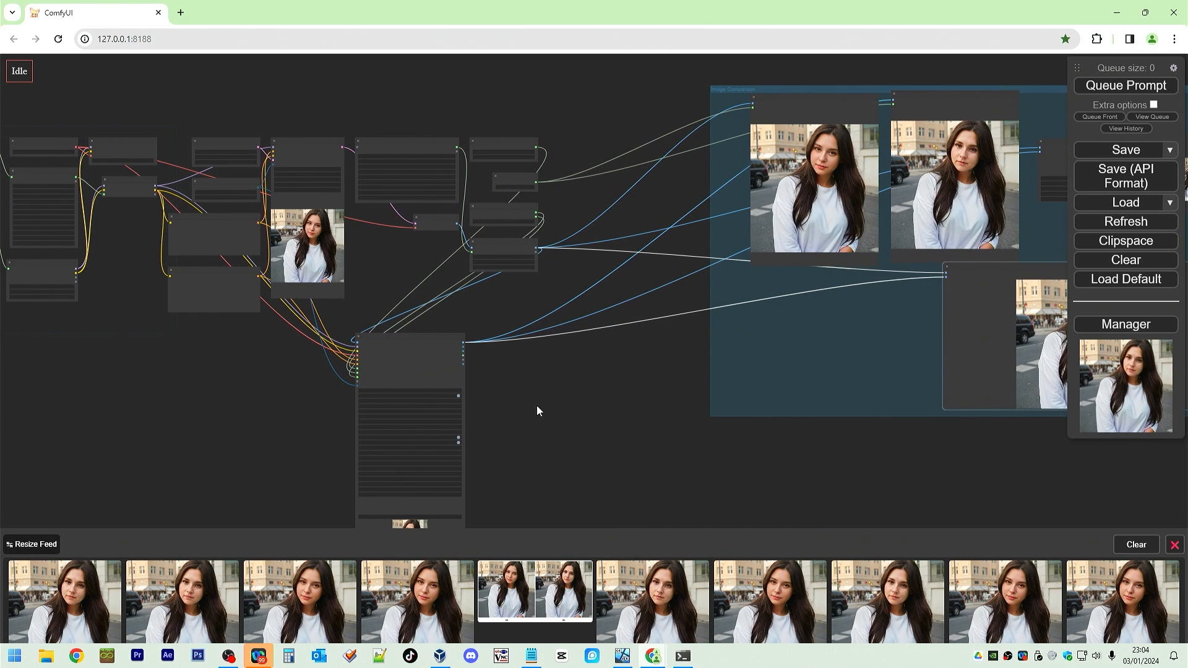
{"action": "left_click_drag", "start_coordinate": [536, 385], "coordinate": [835, 272]}
{"action": "scroll", "coordinate": [815, 285], "scroll_direction": "up", "scroll_amount": 9}
{"action": "scroll", "coordinate": [749, 300], "scroll_direction": "up", "scroll_amount": 3}
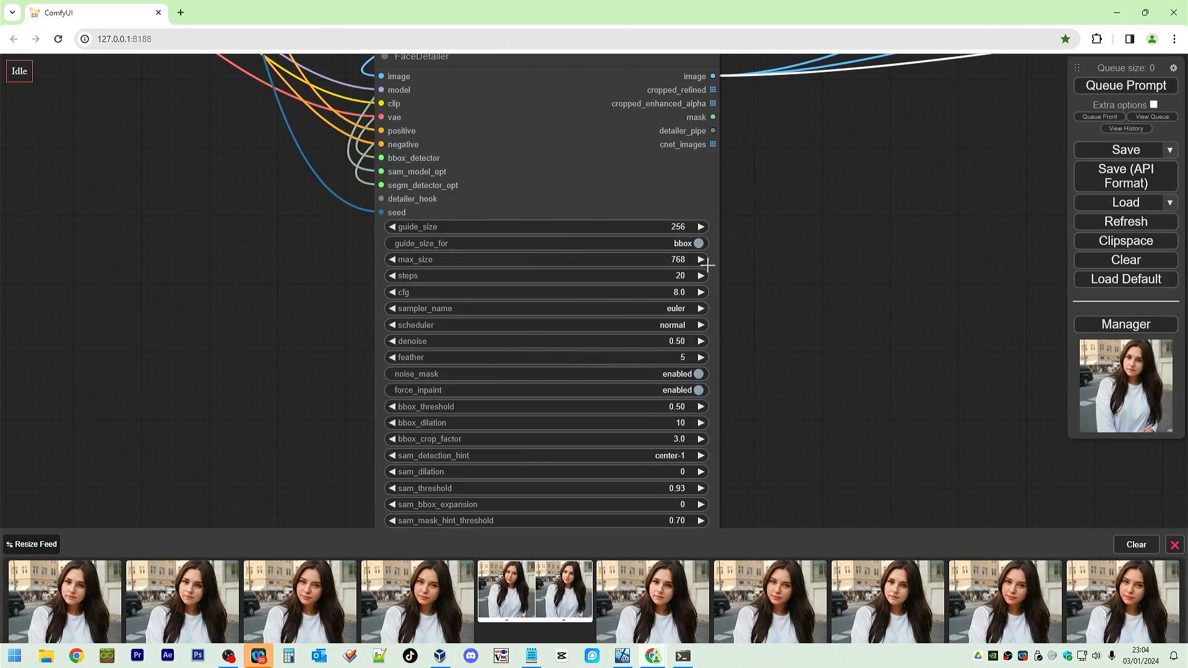
{"action": "left_click", "coordinate": [684, 228]}
{"action": "double_click", "coordinate": [744, 230]}
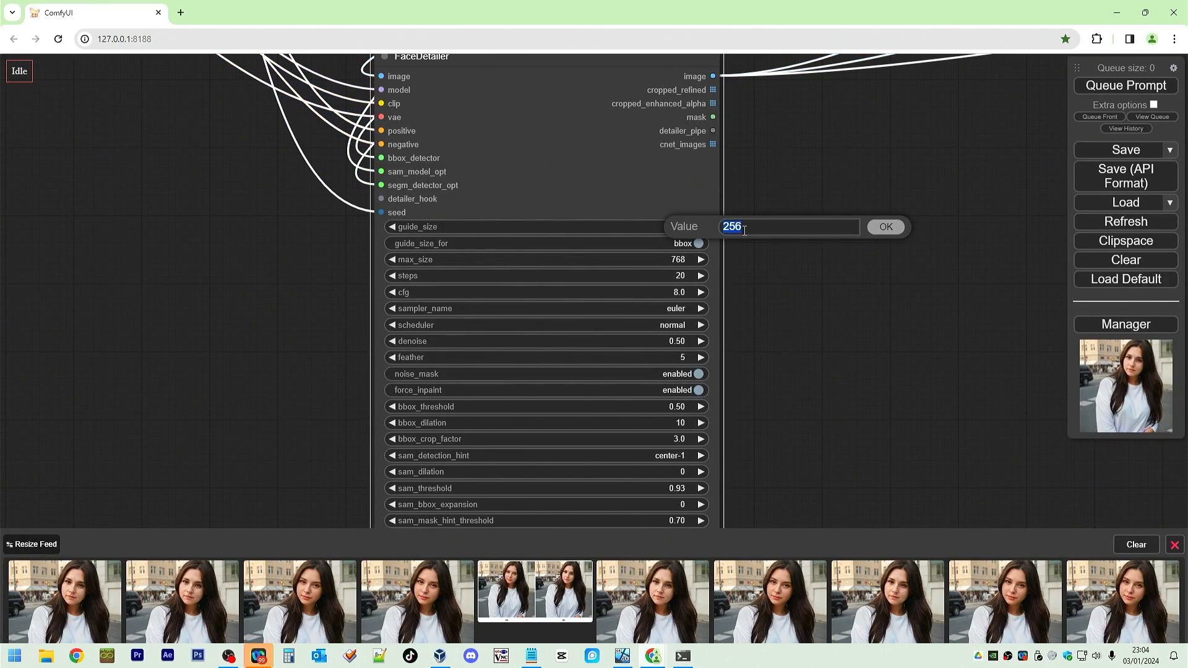
{"action": "type", "text": "512"}
{"action": "key", "text": "Return"}
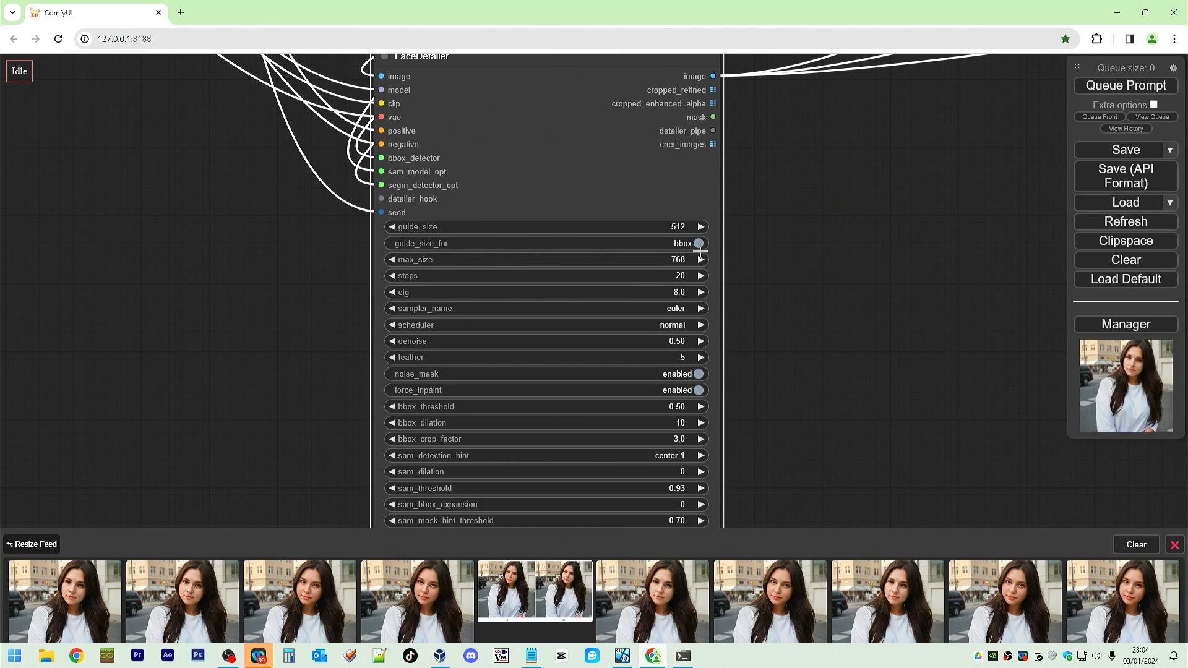
Set the FaceDetailer's steps to 30 and cfg to 3.
{"action": "left_click", "coordinate": [688, 276]}
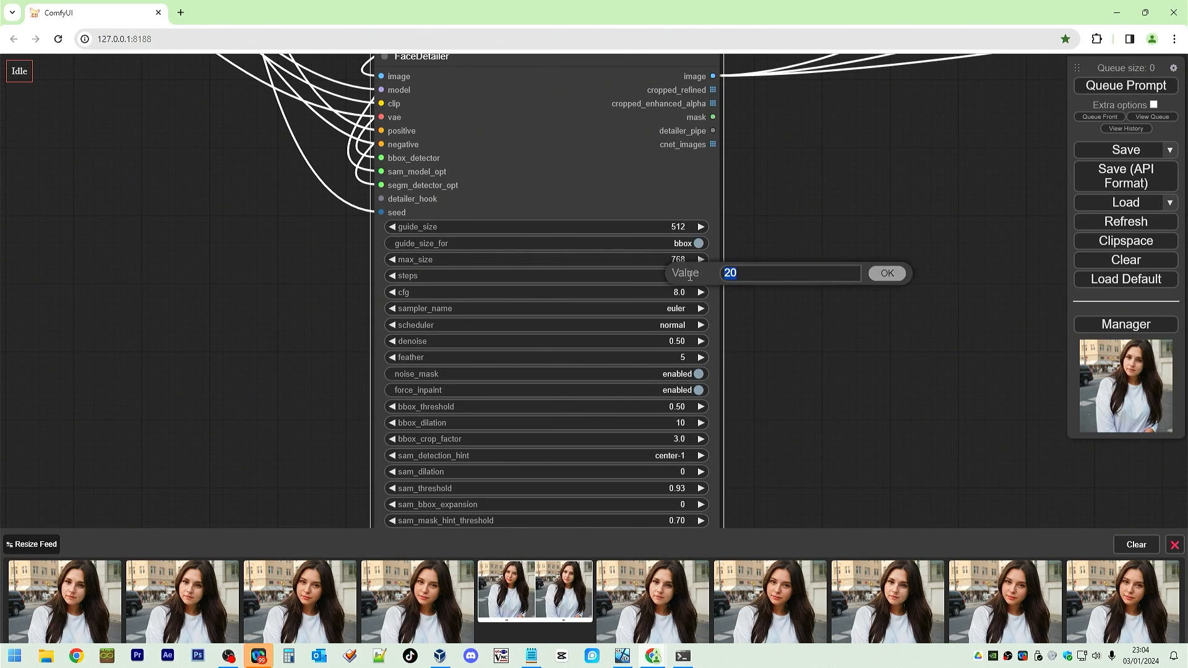
{"action": "double_click", "coordinate": [739, 274]}
{"action": "type", "text": "30"}
{"action": "key", "text": "Return"}
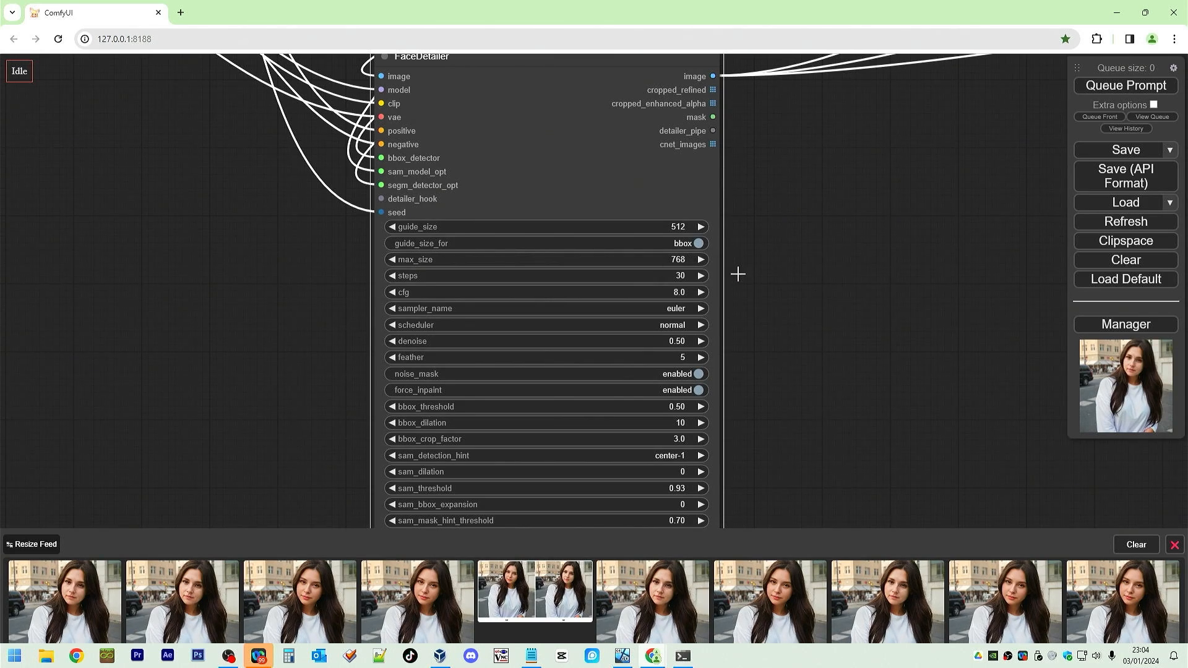
{"action": "left_click", "coordinate": [692, 295]}
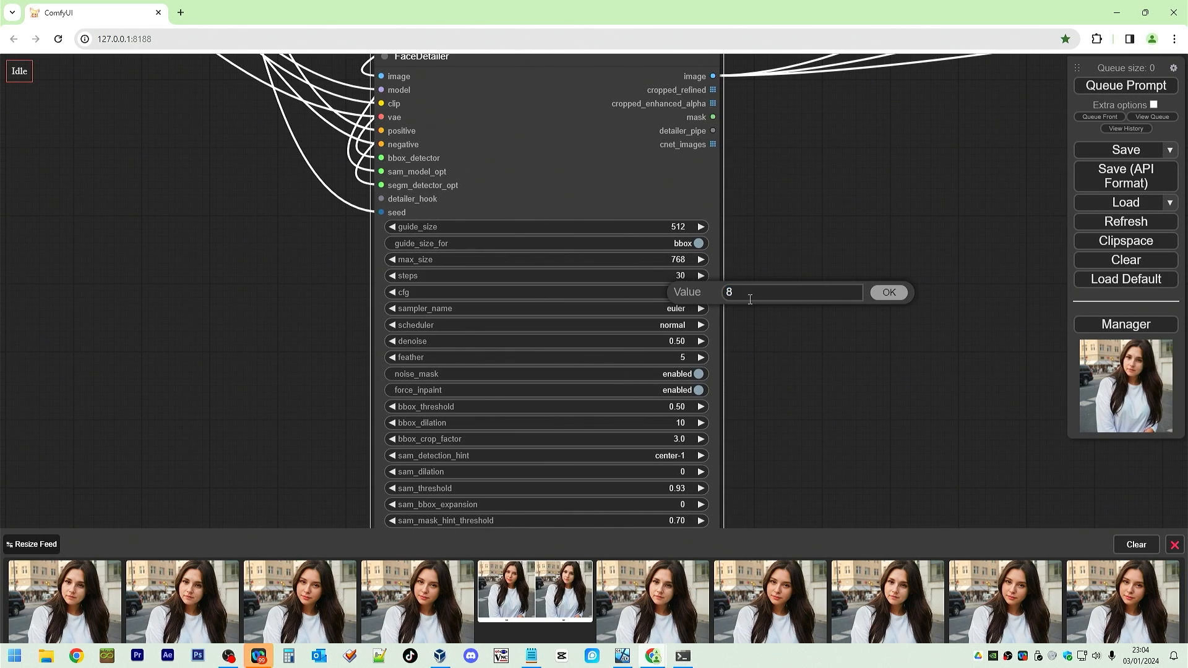
{"action": "type", "text": "3"}
{"action": "key", "text": "Return"}
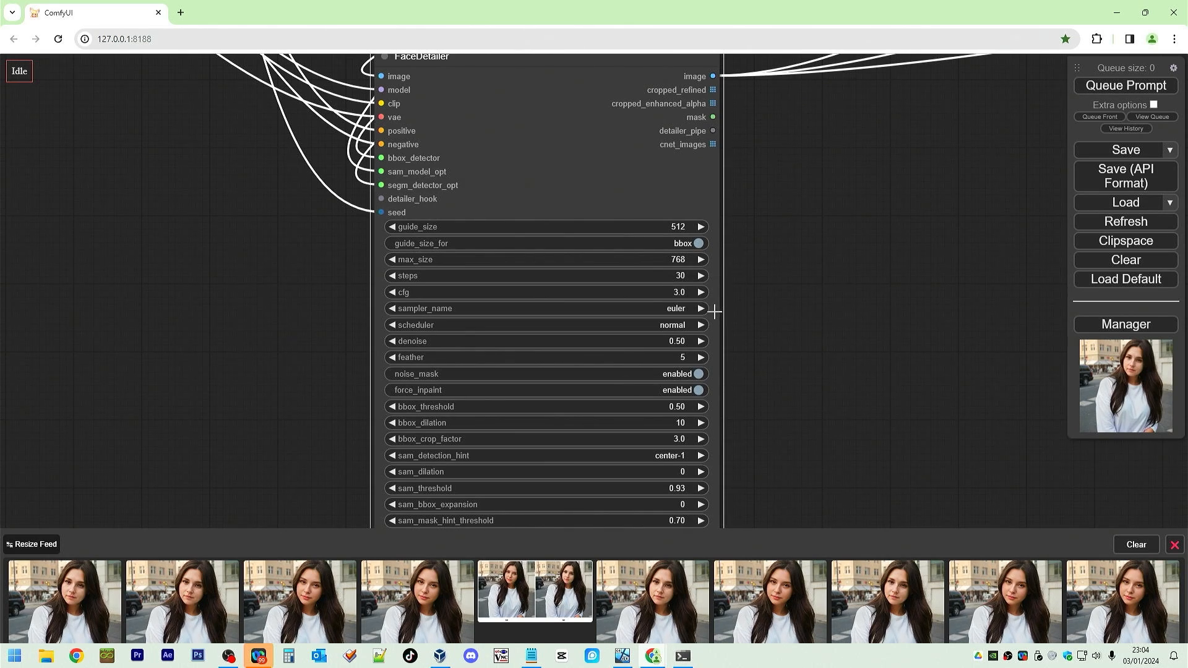
Move the KSampler node down next to the FaceDetailer node.
{"action": "scroll", "coordinate": [113, 325], "scroll_direction": "down", "scroll_amount": 5}
{"action": "left_click_drag", "start_coordinate": [300, 355], "coordinate": [712, 414]}
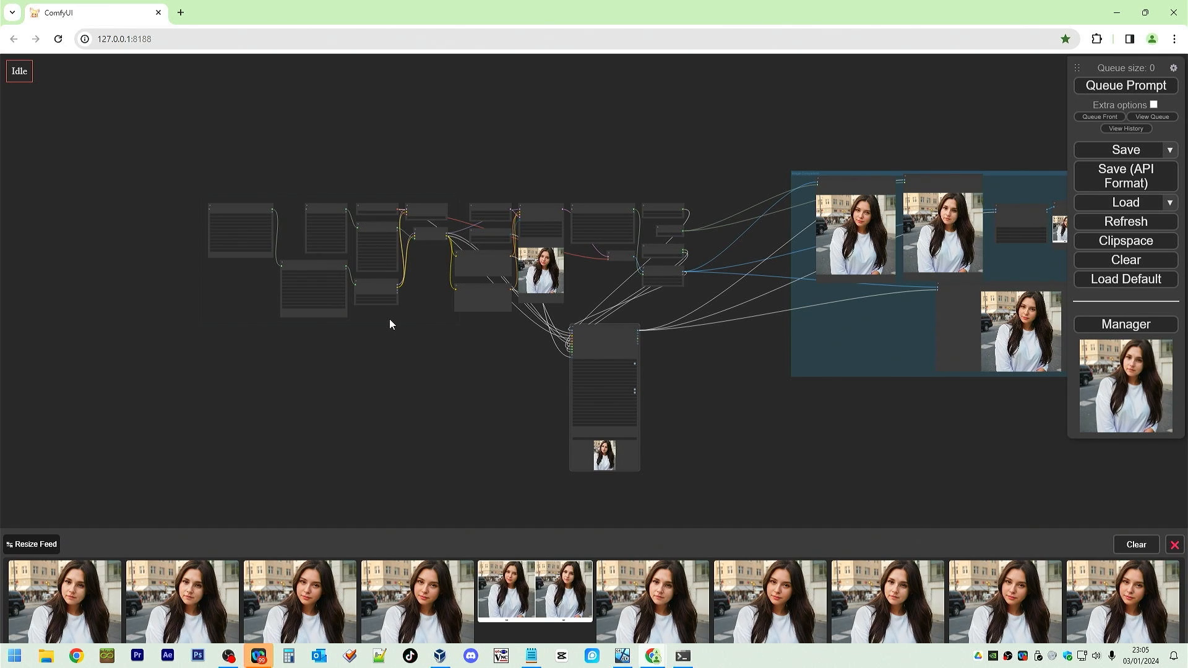
{"action": "scroll", "coordinate": [389, 318], "scroll_direction": "up", "scroll_amount": 6}
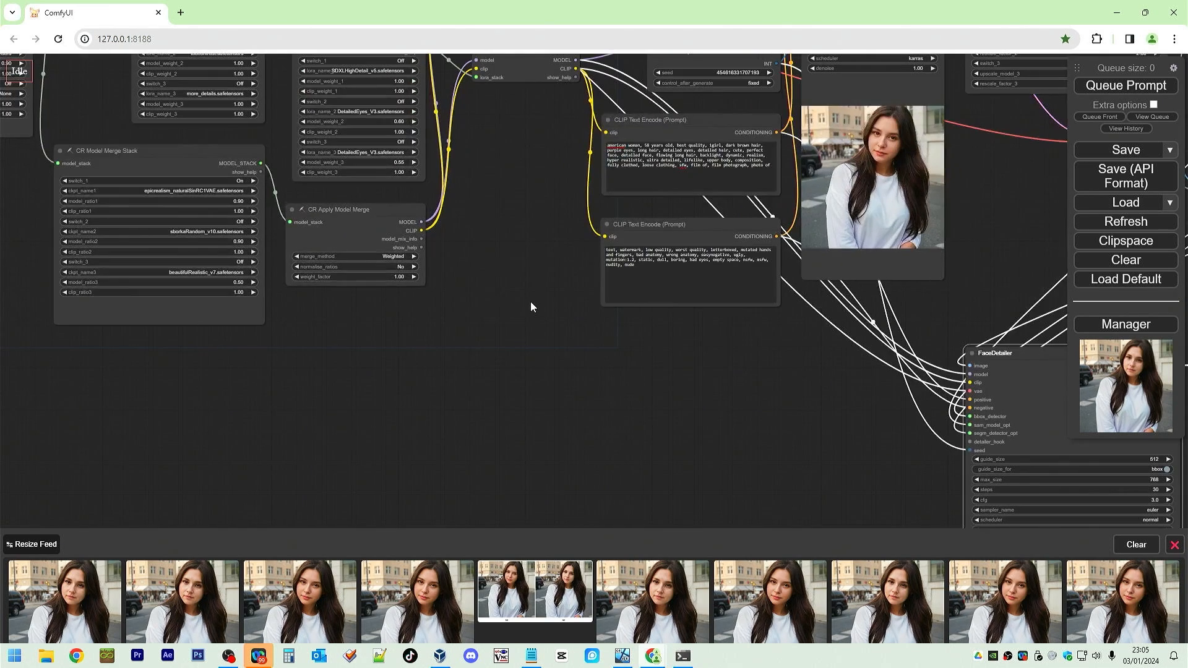
{"action": "left_click_drag", "start_coordinate": [530, 302], "coordinate": [334, 212]}
{"action": "scroll", "coordinate": [557, 266], "scroll_direction": "down", "scroll_amount": 5}
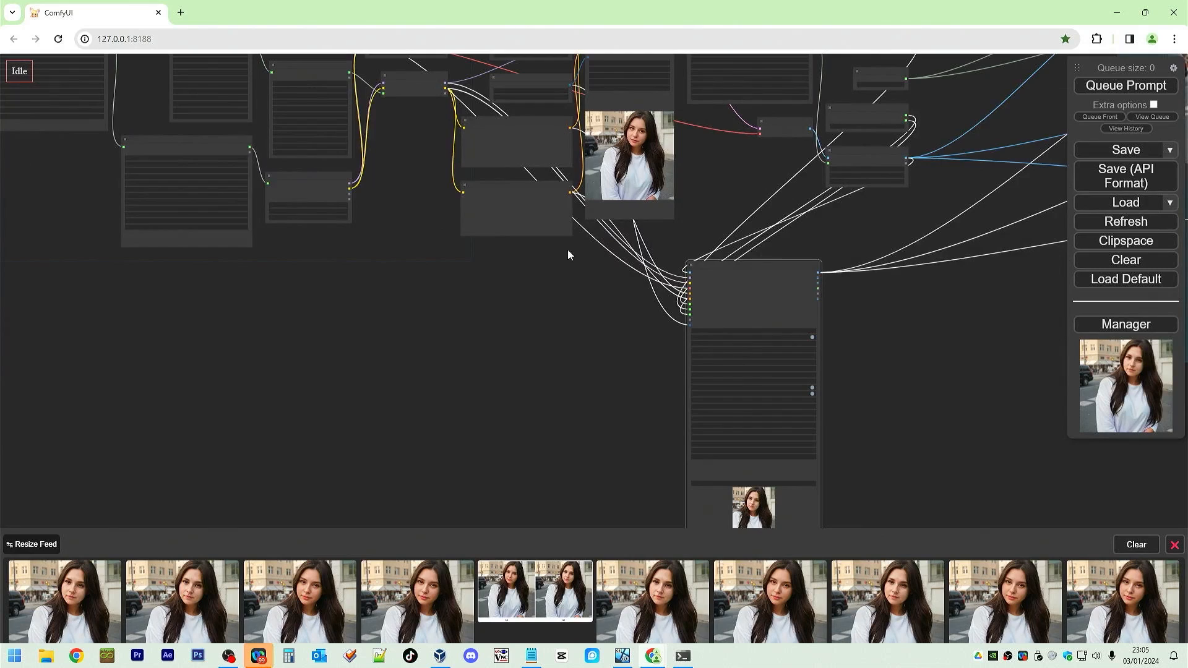
{"action": "scroll", "coordinate": [581, 235], "scroll_direction": "down", "scroll_amount": 2}
{"action": "scroll", "coordinate": [627, 136], "scroll_direction": "down", "scroll_amount": 1}
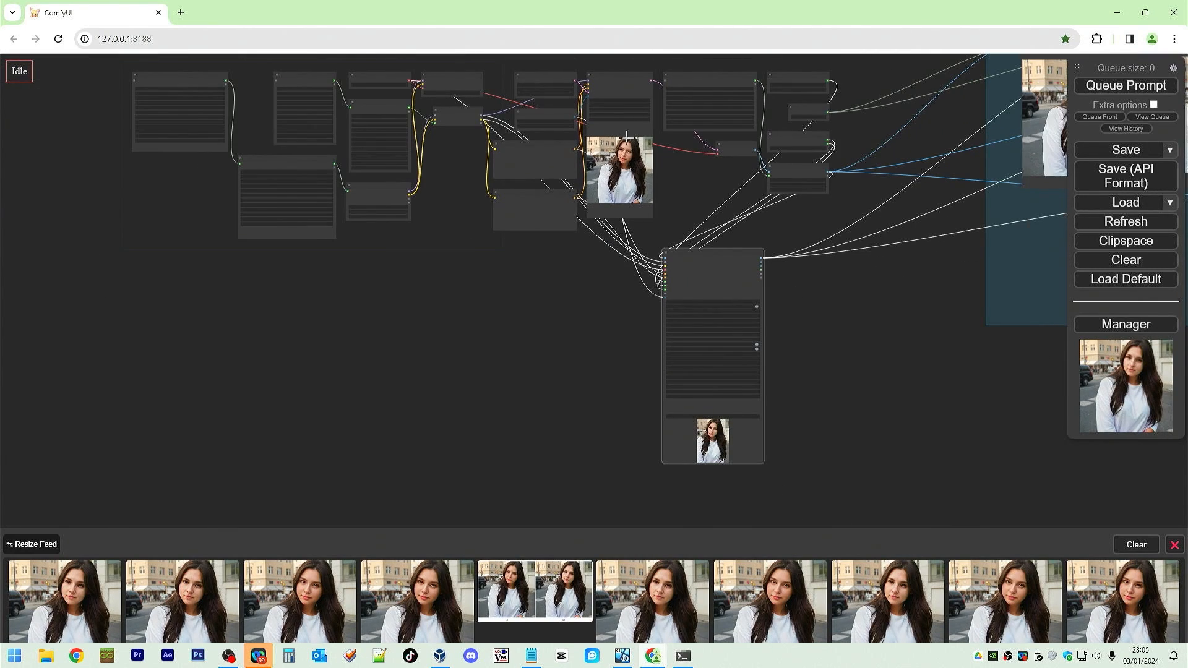
{"action": "left_click_drag", "start_coordinate": [643, 76], "coordinate": [636, 260]}
Set the FaceDetailer's sampler_name to dpmpp_3m_sde_gpu and scheduler to karras, matching the KSampler.
{"action": "scroll", "coordinate": [526, 318], "scroll_direction": "up", "scroll_amount": 6}
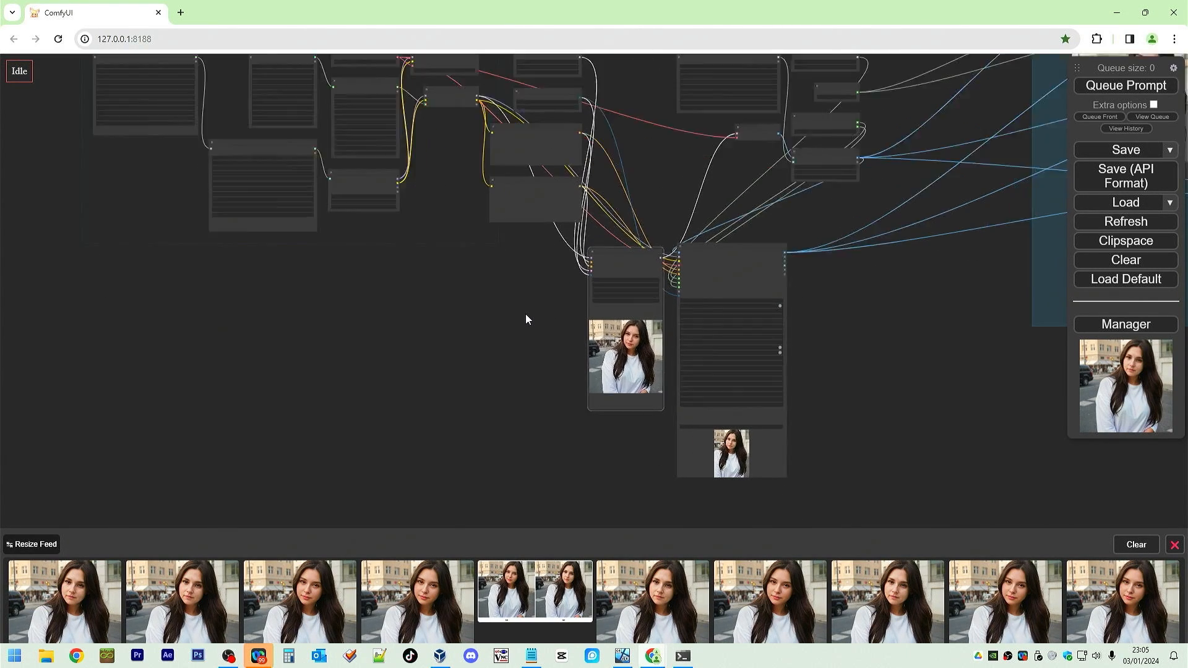
{"action": "scroll", "coordinate": [624, 373], "scroll_direction": "up", "scroll_amount": 2}
{"action": "left_click_drag", "start_coordinate": [533, 250], "coordinate": [243, 218]}
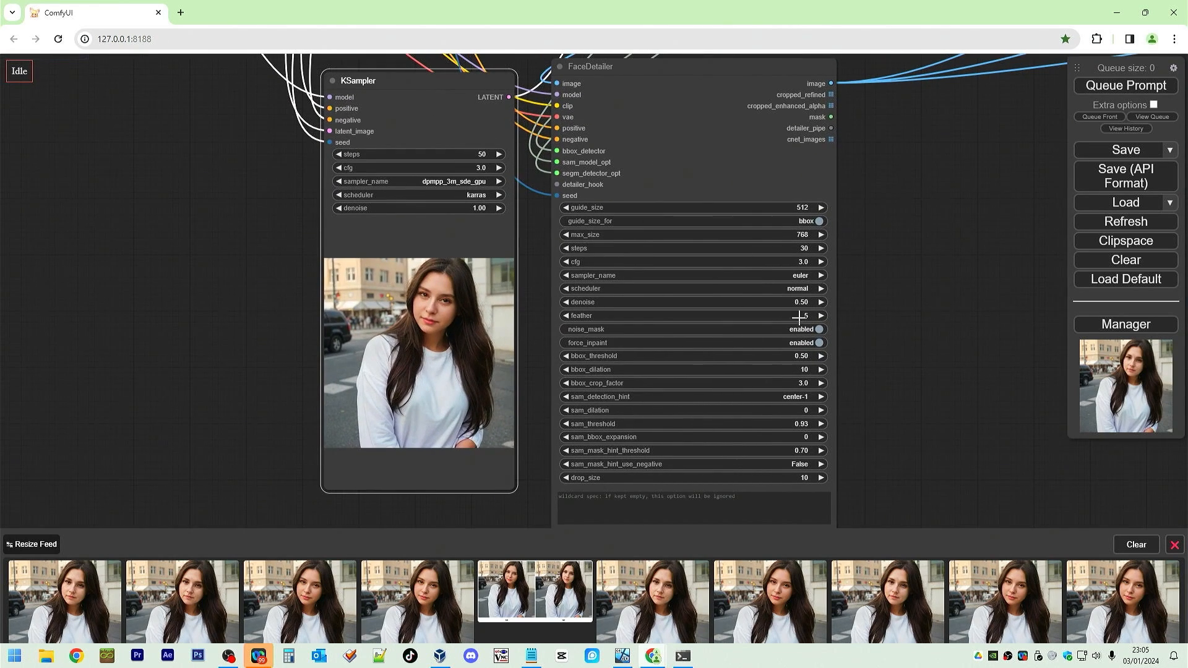
{"action": "left_click", "coordinate": [802, 276]}
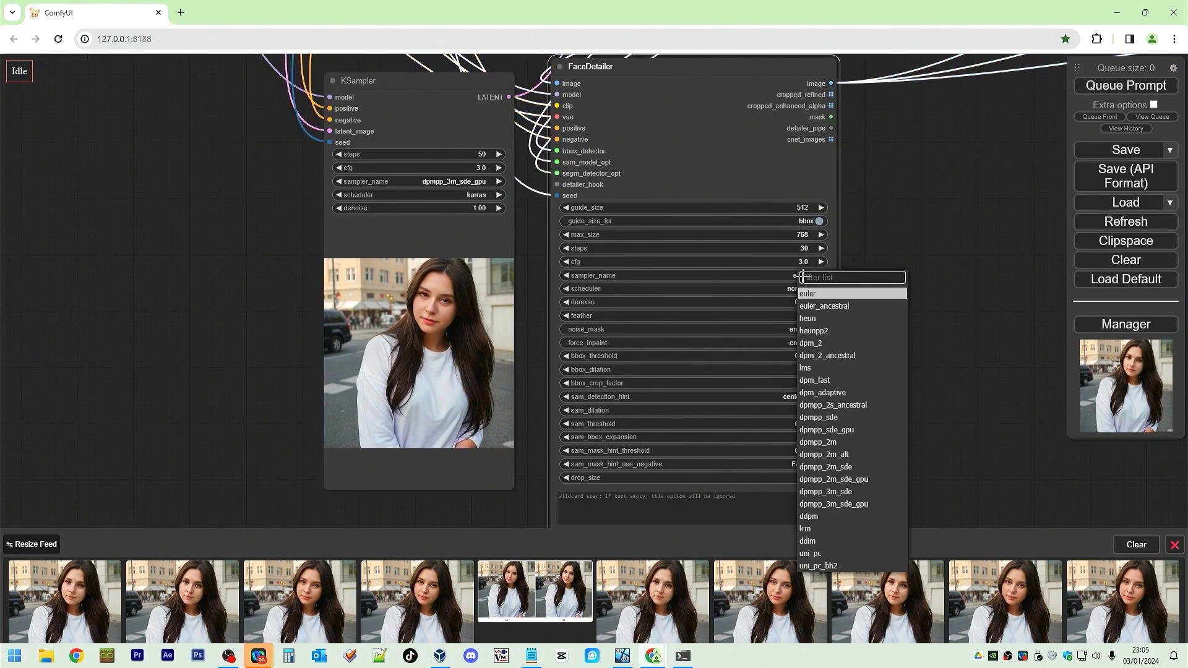
{"action": "left_click", "coordinate": [838, 505]}
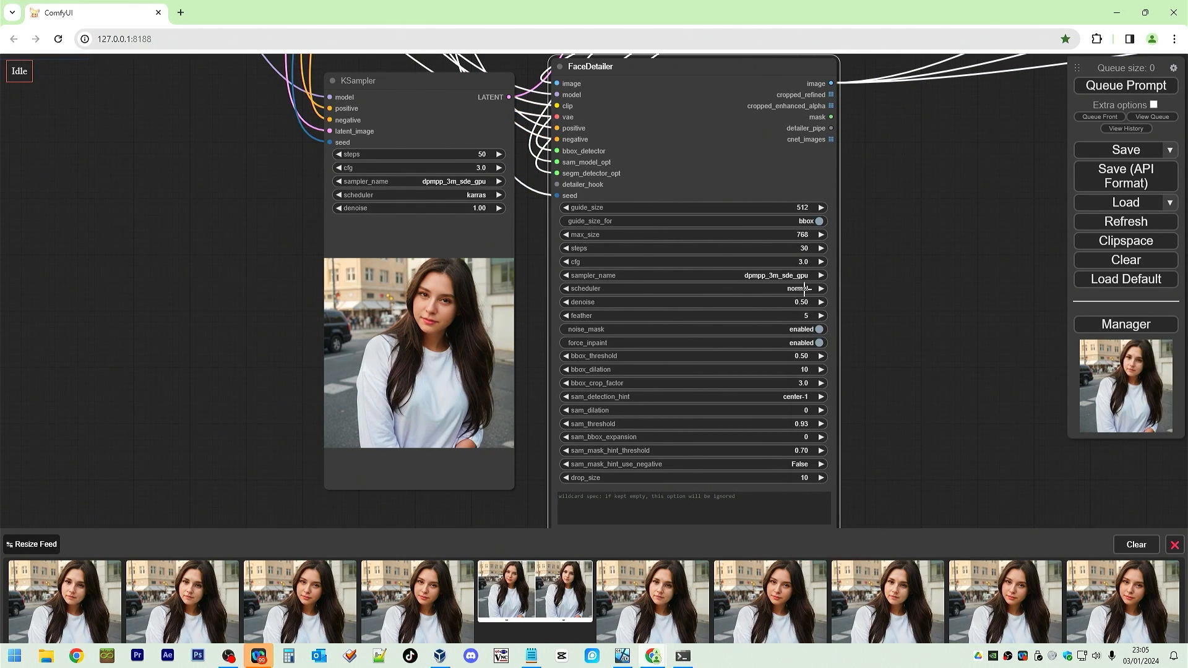
{"action": "left_click", "coordinate": [804, 288]}
{"action": "left_click", "coordinate": [812, 304]}
{"action": "left_click", "coordinate": [871, 320]}
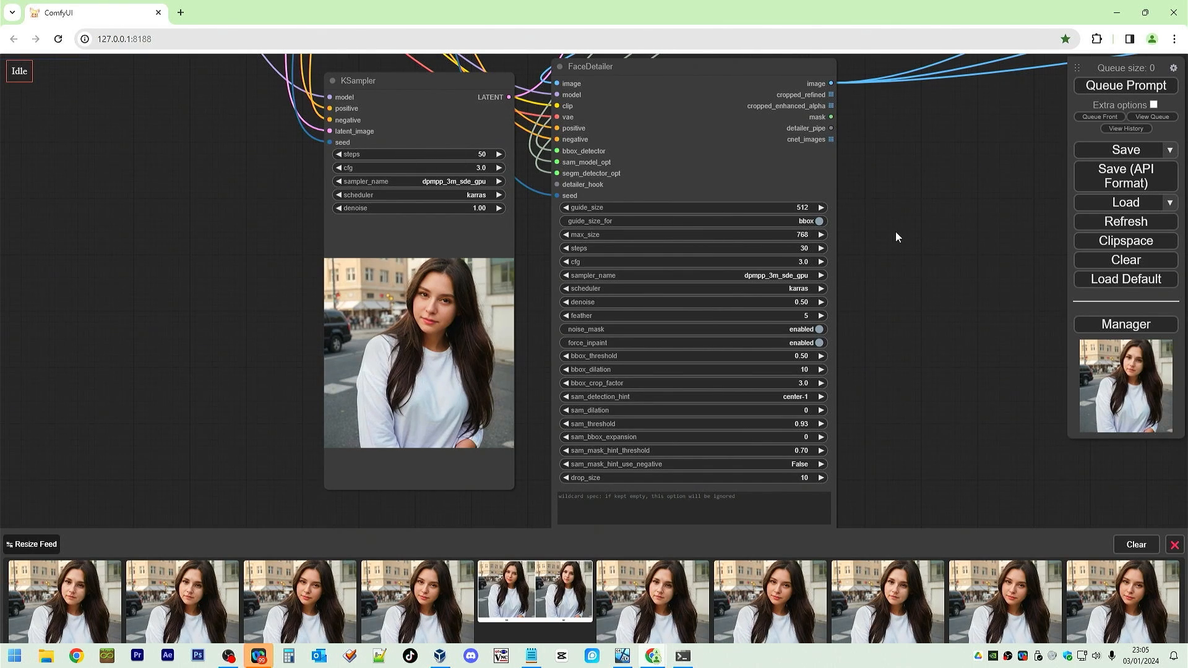
{"action": "left_click_drag", "start_coordinate": [942, 242], "coordinate": [272, 331]}
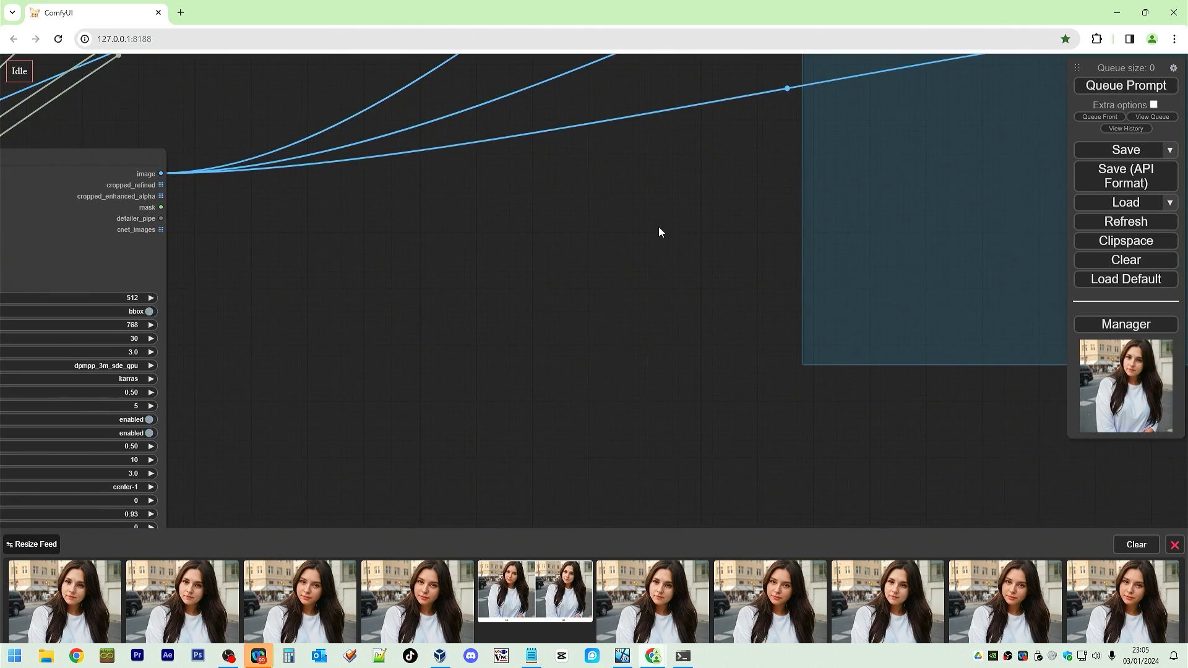
Queue the workflow to generate an image with the updated FaceDetailer settings.
{"action": "left_click_drag", "start_coordinate": [658, 232], "coordinate": [1183, 234]}
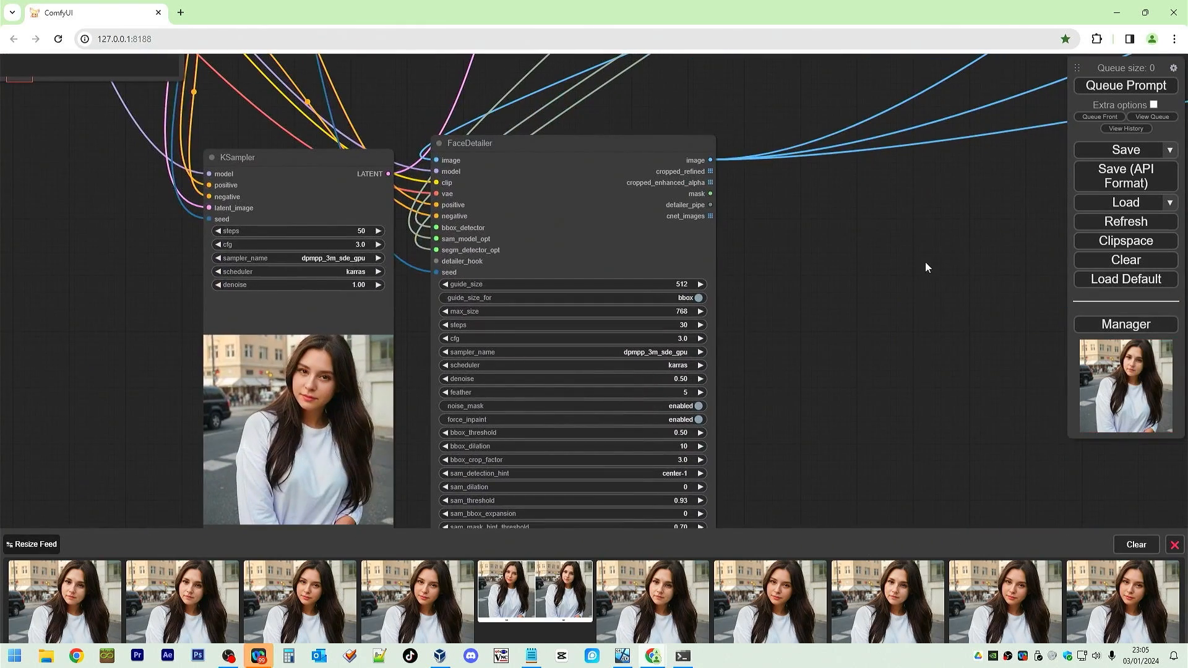
{"action": "left_click", "coordinate": [1090, 93]}
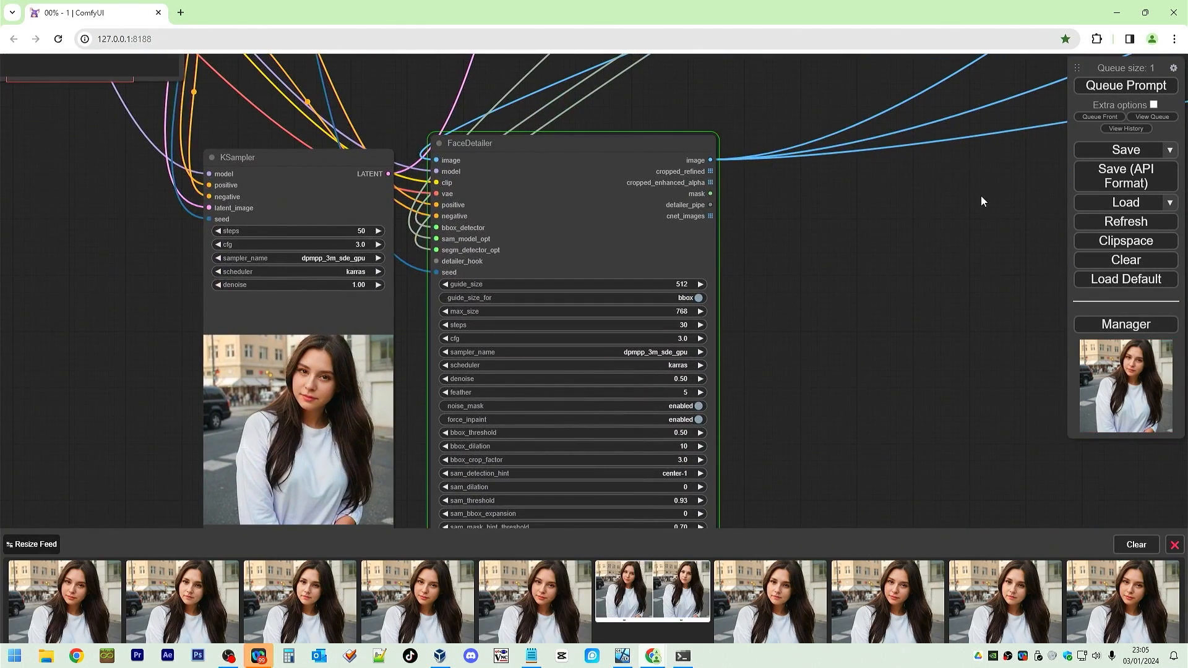
Compare the upscaled and FaceDetailer images side by side in the comparison group.
{"action": "left_click_drag", "start_coordinate": [981, 196], "coordinate": [466, 516]}
{"action": "left_click_drag", "start_coordinate": [849, 326], "coordinate": [173, 488]}
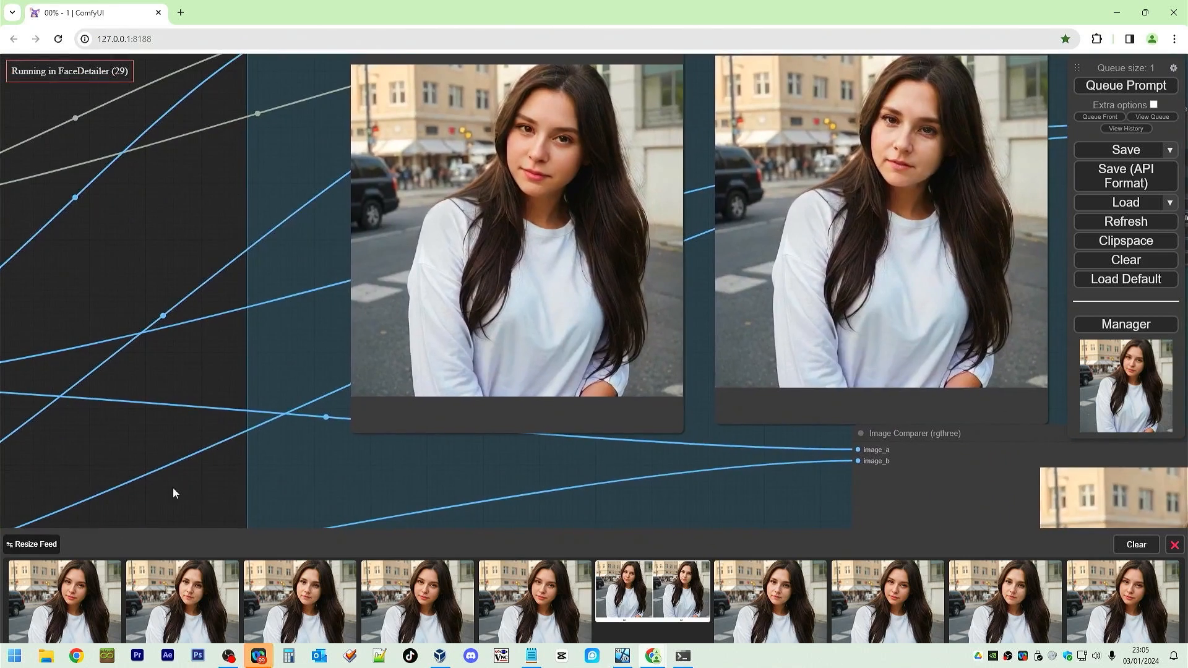
{"action": "scroll", "coordinate": [310, 441], "scroll_direction": "down", "scroll_amount": 3}
{"action": "left_click_drag", "start_coordinate": [935, 384], "coordinate": [1052, 406]}
{"action": "scroll", "coordinate": [957, 416], "scroll_direction": "up", "scroll_amount": 4}
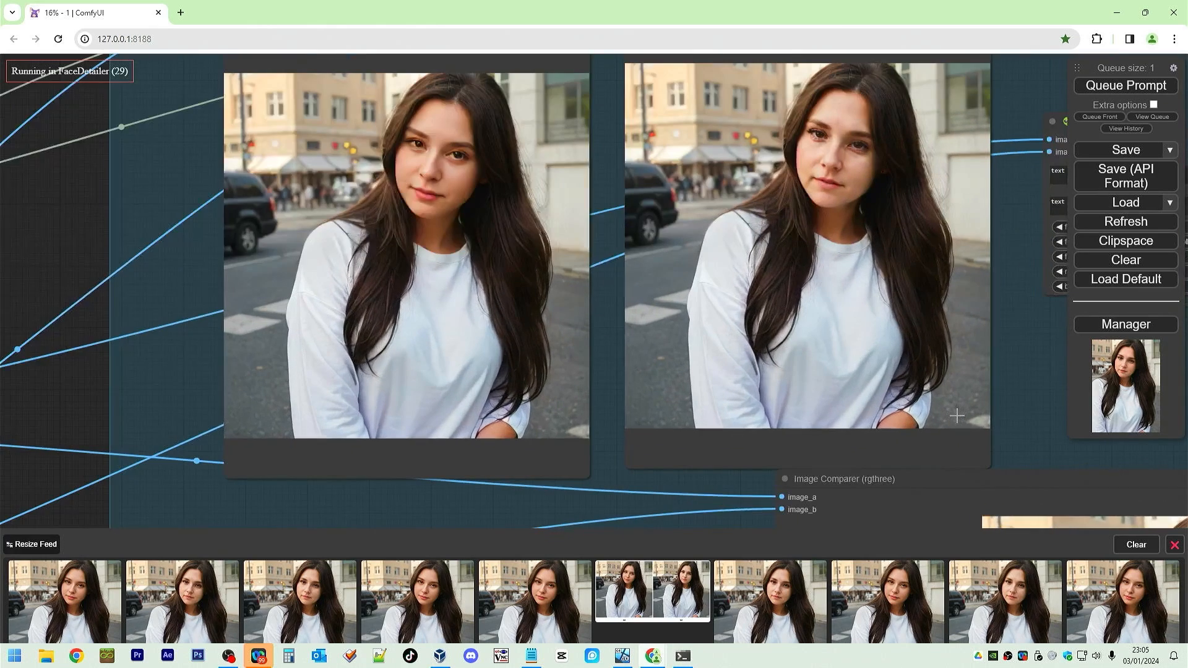
{"action": "left_click_drag", "start_coordinate": [69, 214], "coordinate": [84, 232]}
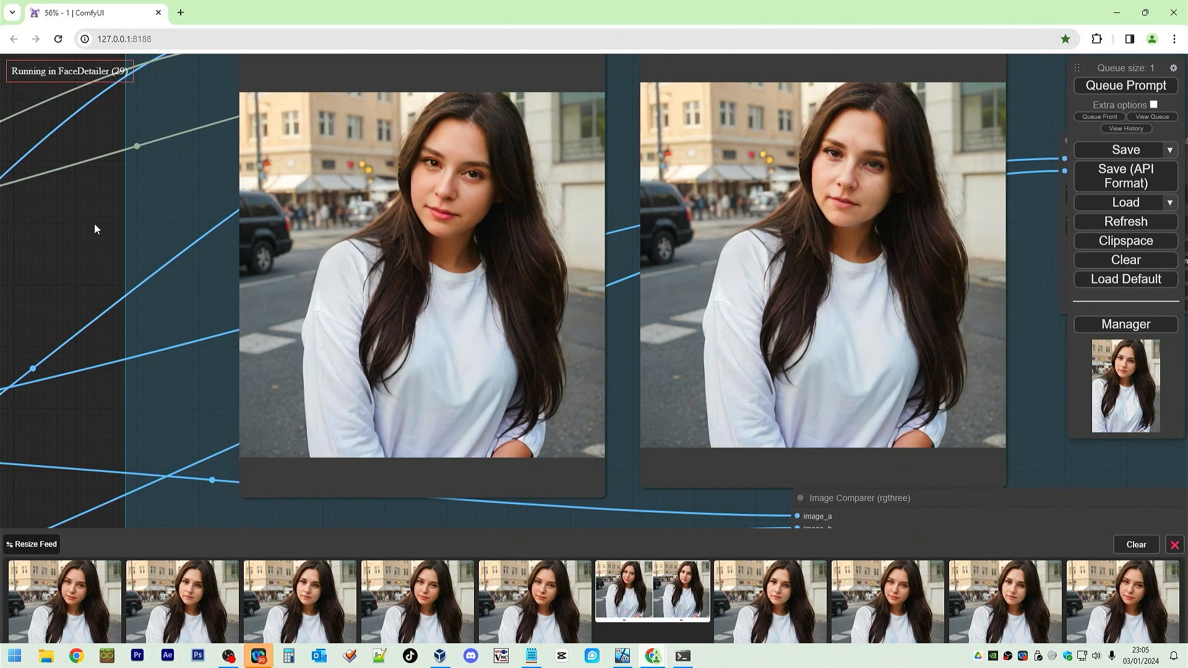
{"action": "scroll", "coordinate": [875, 158], "scroll_direction": "up", "scroll_amount": 10}
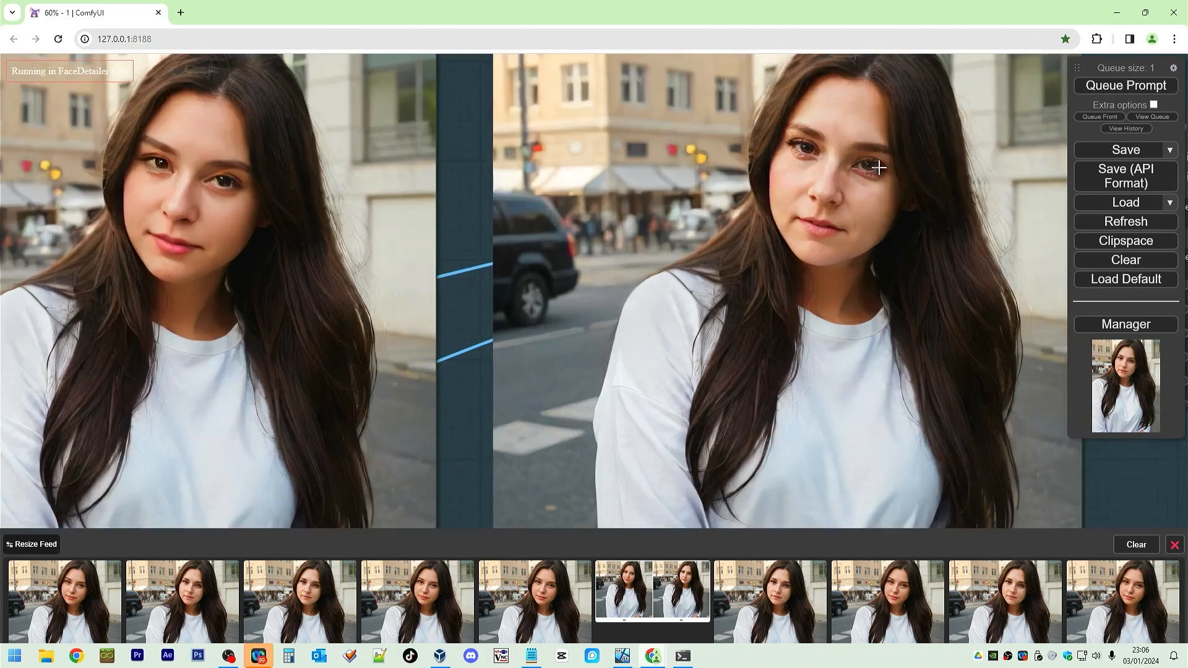
{"action": "scroll", "coordinate": [749, 210], "scroll_direction": "up", "scroll_amount": 4}
{"action": "left_click_drag", "start_coordinate": [852, 273], "coordinate": [730, 354]}
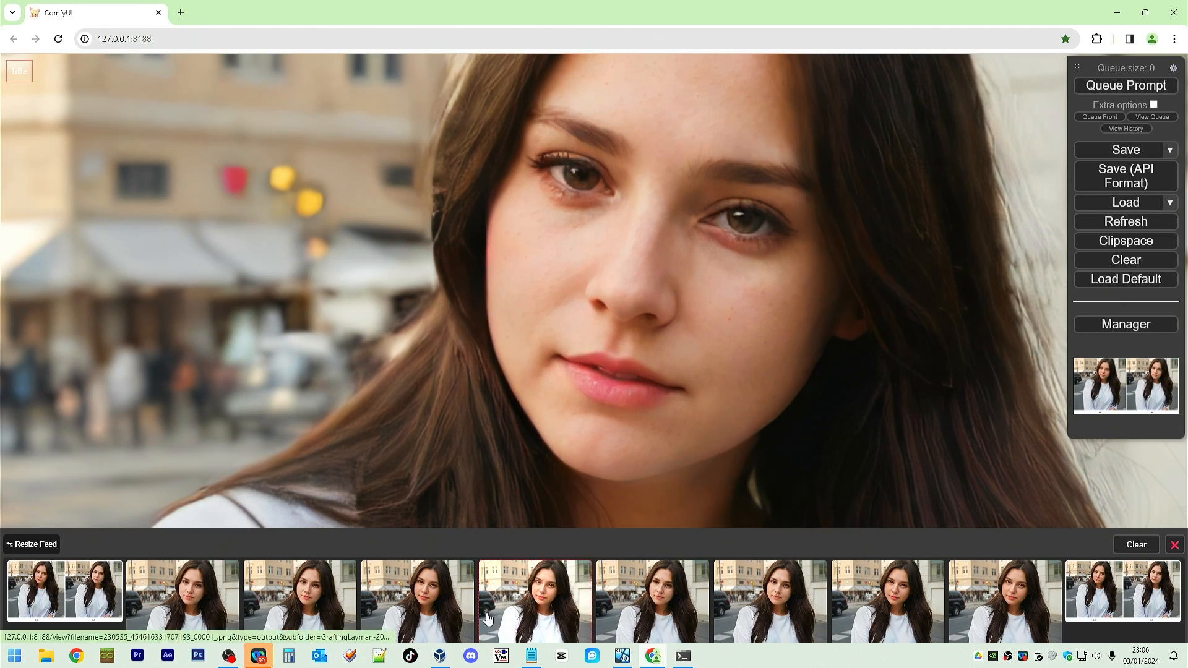
Inspect the generated images in the feed and the Image Comparer node.
{"action": "mouse_move", "coordinate": [205, 594]}
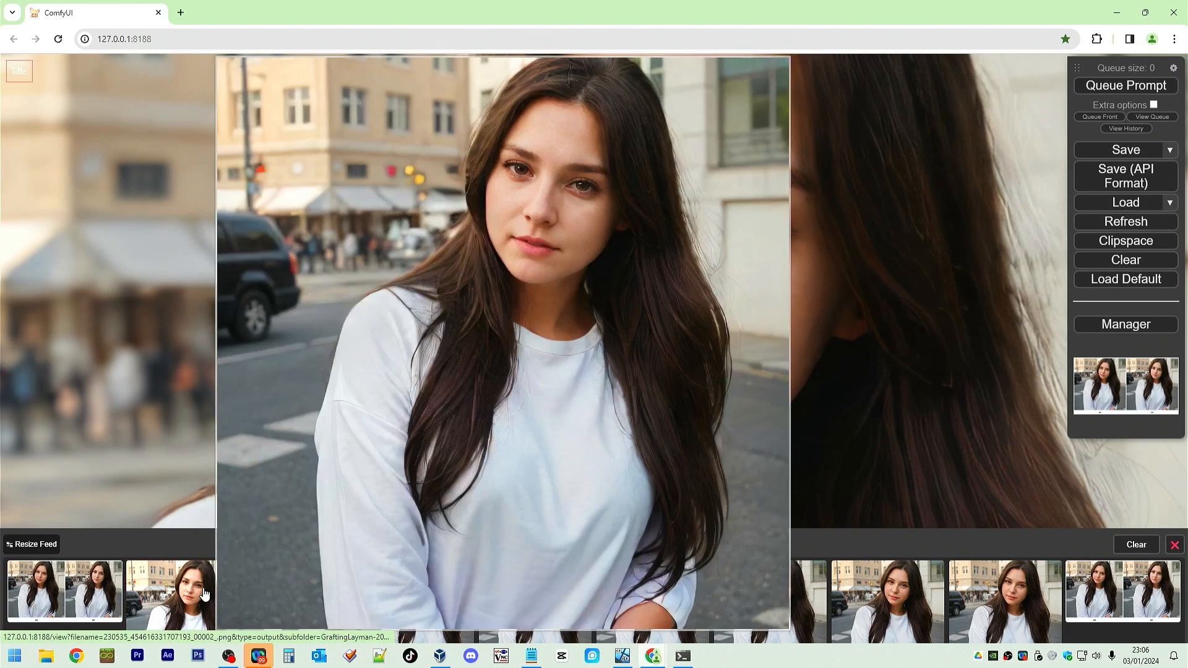
{"action": "mouse_move", "coordinate": [302, 598]}
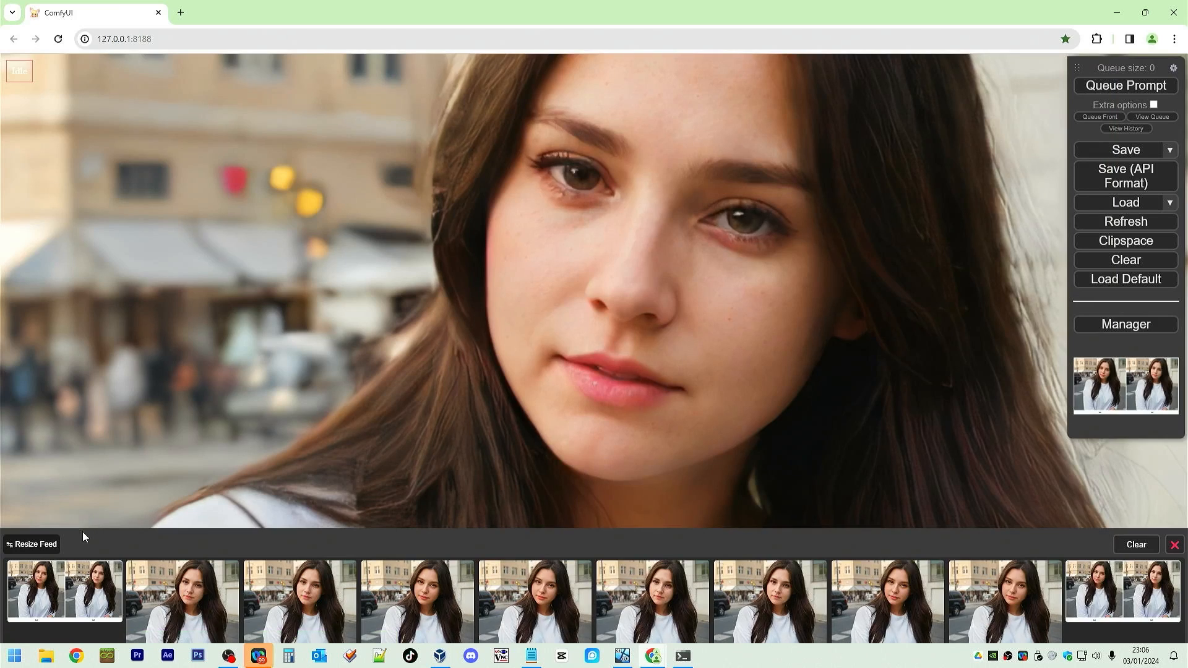
{"action": "scroll", "coordinate": [355, 446], "scroll_direction": "down", "scroll_amount": 8}
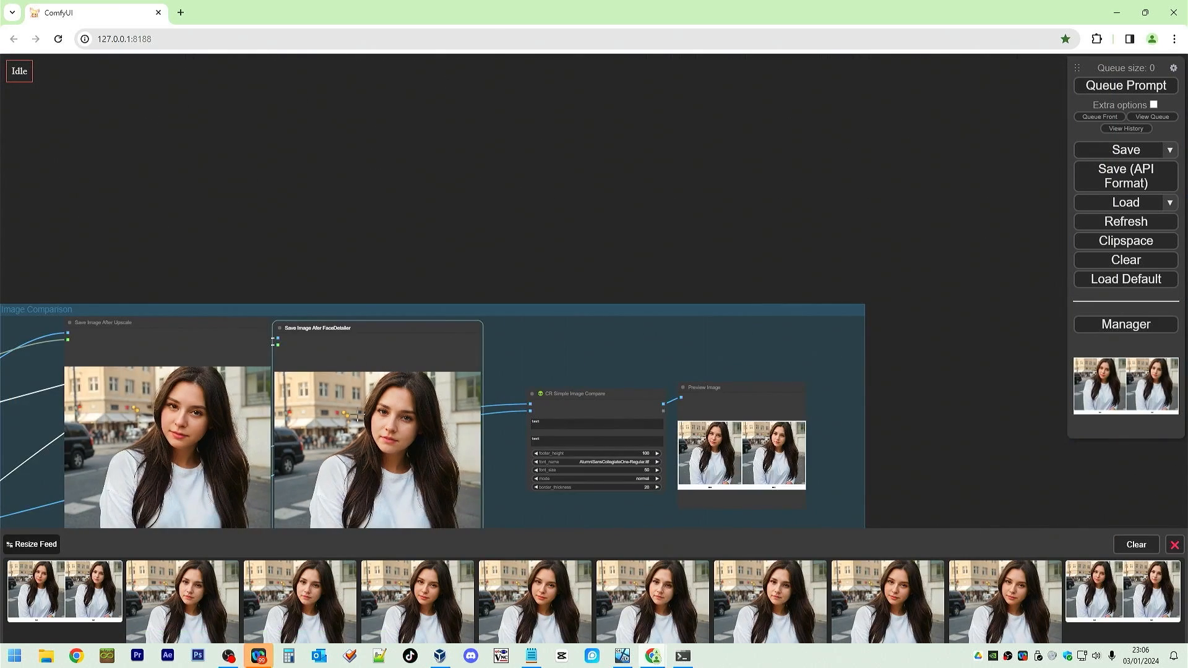
{"action": "left_click_drag", "start_coordinate": [344, 240], "coordinate": [359, 31]}
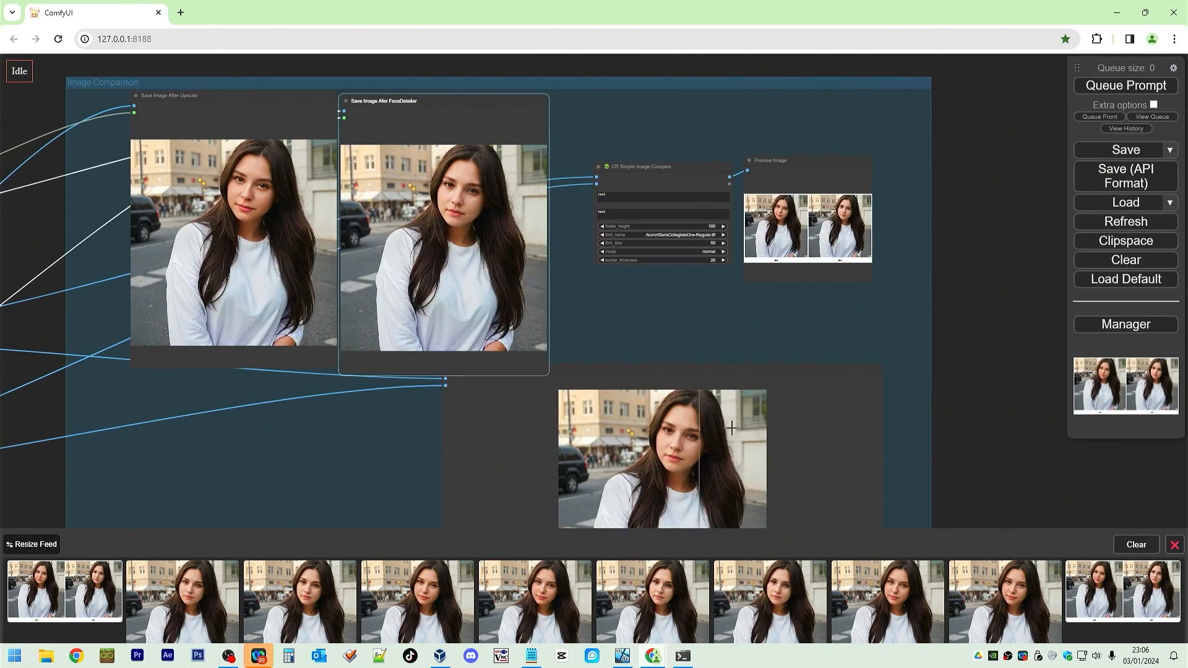
{"action": "left_click_drag", "start_coordinate": [821, 516], "coordinate": [770, 380]}
{"action": "scroll", "coordinate": [620, 379], "scroll_direction": "up", "scroll_amount": 8}
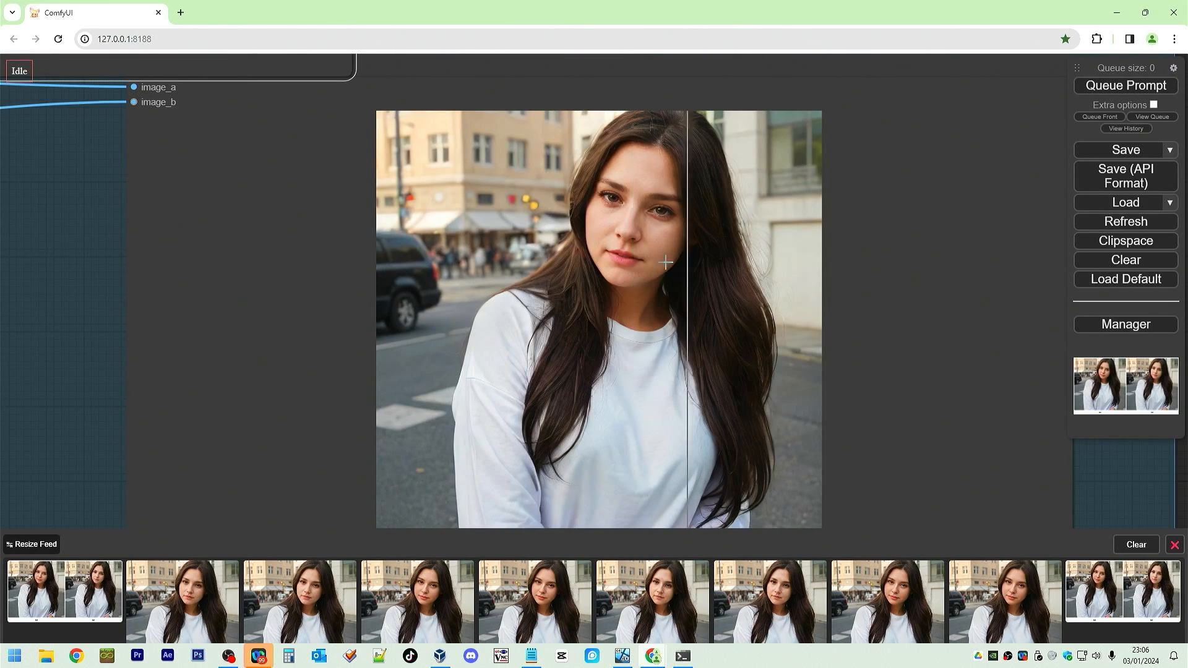
{"action": "scroll", "coordinate": [419, 353], "scroll_direction": "down", "scroll_amount": 10}
{"action": "scroll", "coordinate": [419, 355], "scroll_direction": "down", "scroll_amount": 12}
{"action": "left_click_drag", "start_coordinate": [364, 431], "coordinate": [866, 477]}
{"action": "scroll", "coordinate": [733, 424], "scroll_direction": "up", "scroll_amount": 6}
{"action": "scroll", "coordinate": [734, 422], "scroll_direction": "up", "scroll_amount": 15}
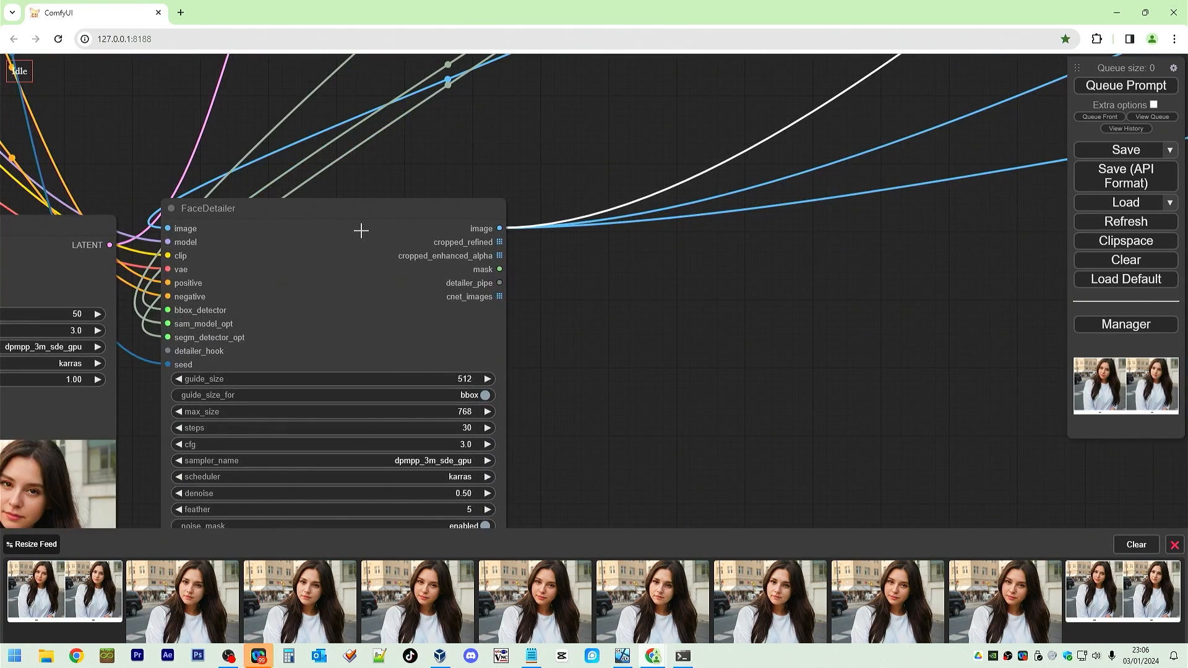
Disconnect the segm_detector_opt and sam_model_opt inputs from the FaceDetailer node.
{"action": "left_click_drag", "start_coordinate": [363, 210], "coordinate": [459, 134]}
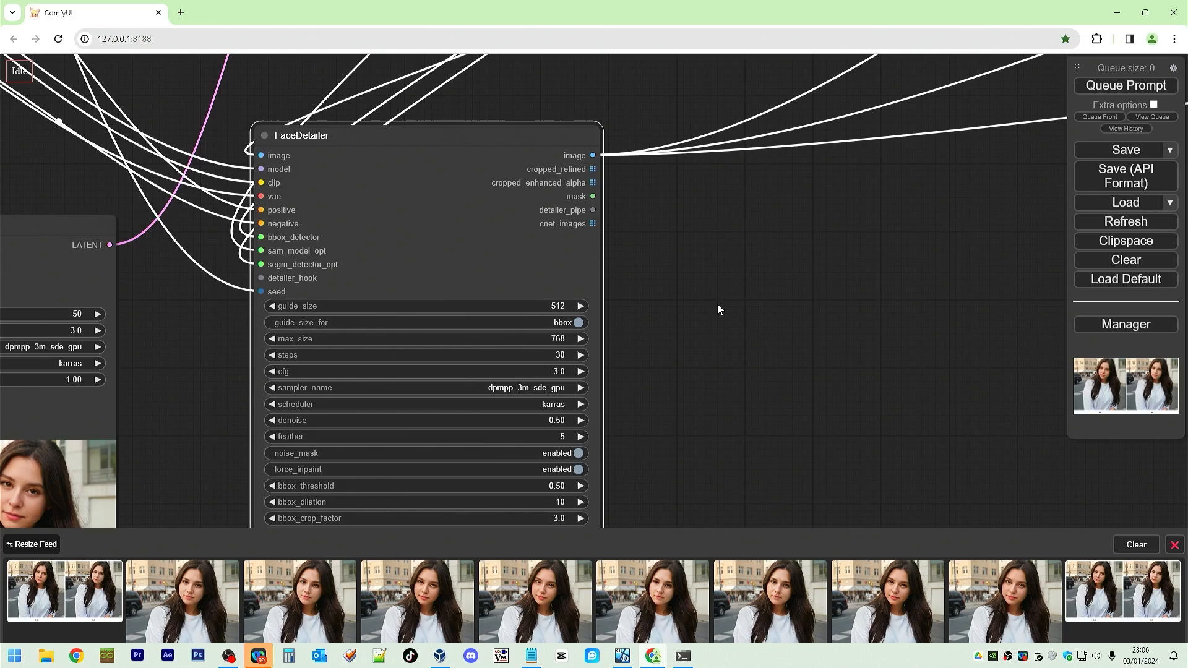
{"action": "left_click_drag", "start_coordinate": [718, 303], "coordinate": [944, 303]}
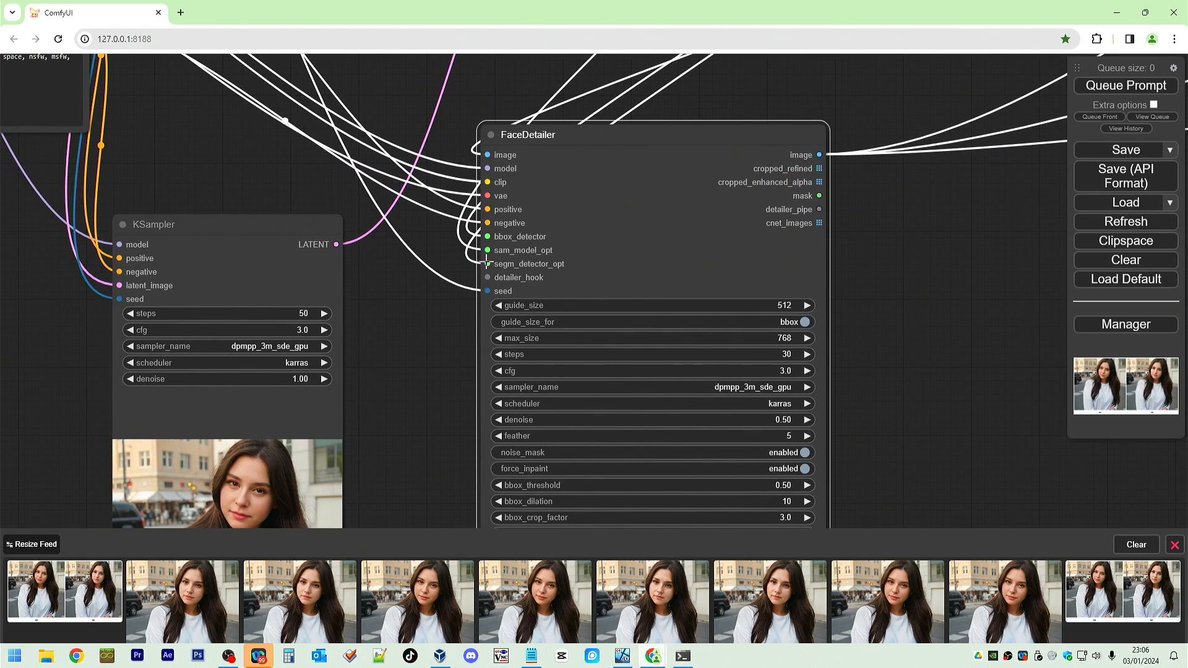
{"action": "left_click_drag", "start_coordinate": [487, 264], "coordinate": [370, 294]}
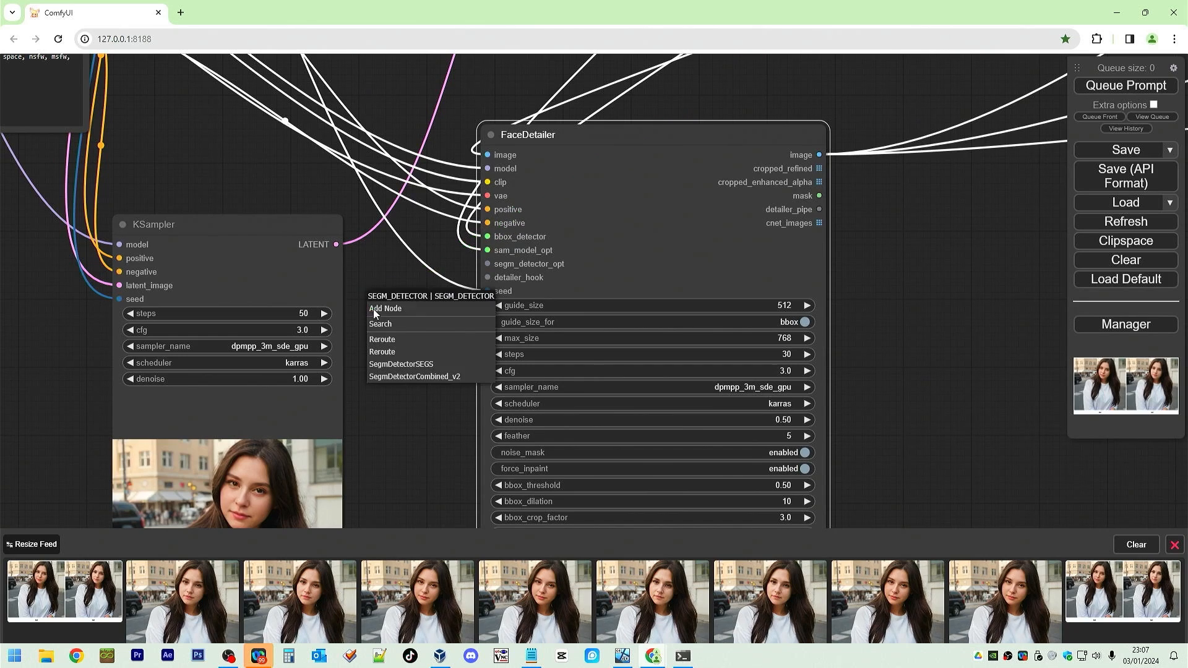
{"action": "left_click", "coordinate": [950, 291]}
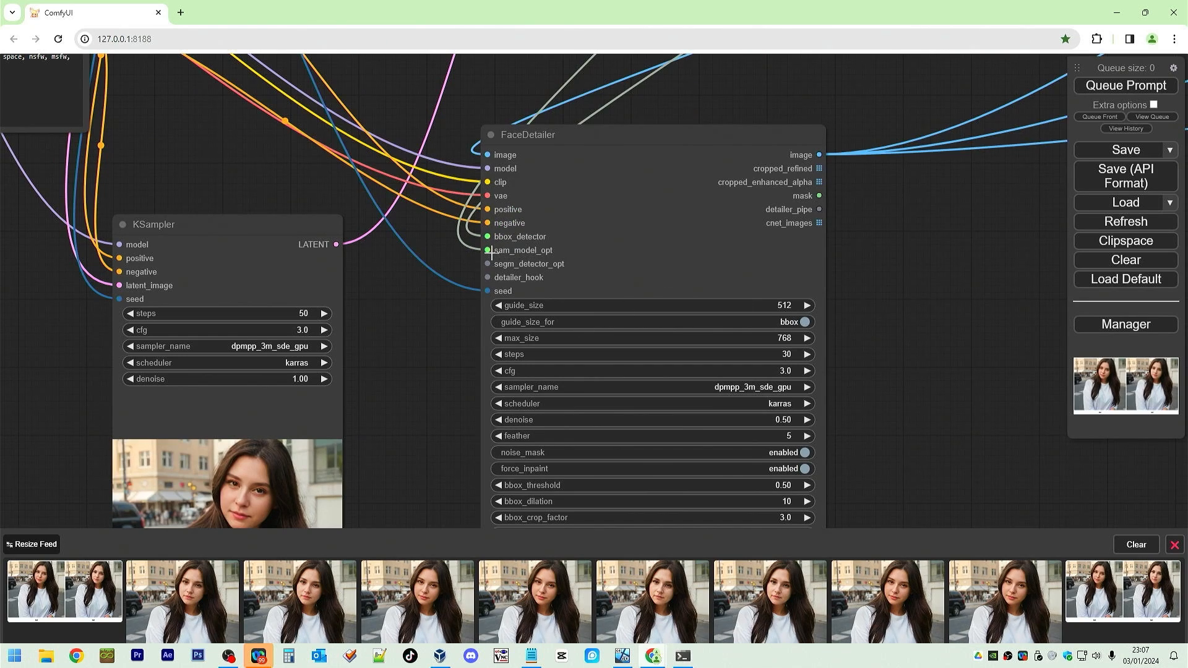
{"action": "left_click_drag", "start_coordinate": [487, 250], "coordinate": [427, 269]}
{"action": "left_click", "coordinate": [844, 263]}
Delete the SAMLoader node from the workflow.
{"action": "scroll", "coordinate": [844, 263], "scroll_direction": "down", "scroll_amount": 4}
{"action": "left_click_drag", "start_coordinate": [882, 158], "coordinate": [743, 371]}
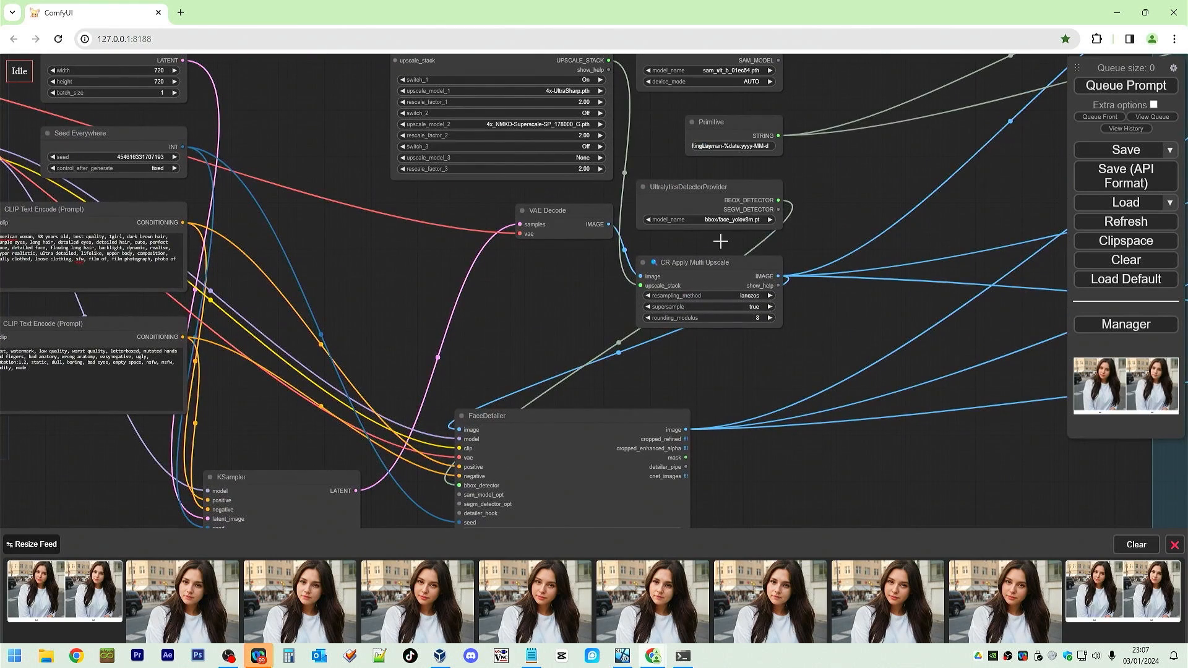
{"action": "left_click", "coordinate": [738, 187]}
{"action": "mouse_move", "coordinate": [737, 187]}
{"action": "left_mouse_down"}
{"action": "mouse_move", "coordinate": [710, 188]}
{"action": "mouse_move", "coordinate": [726, 185]}
{"action": "left_mouse_up"}
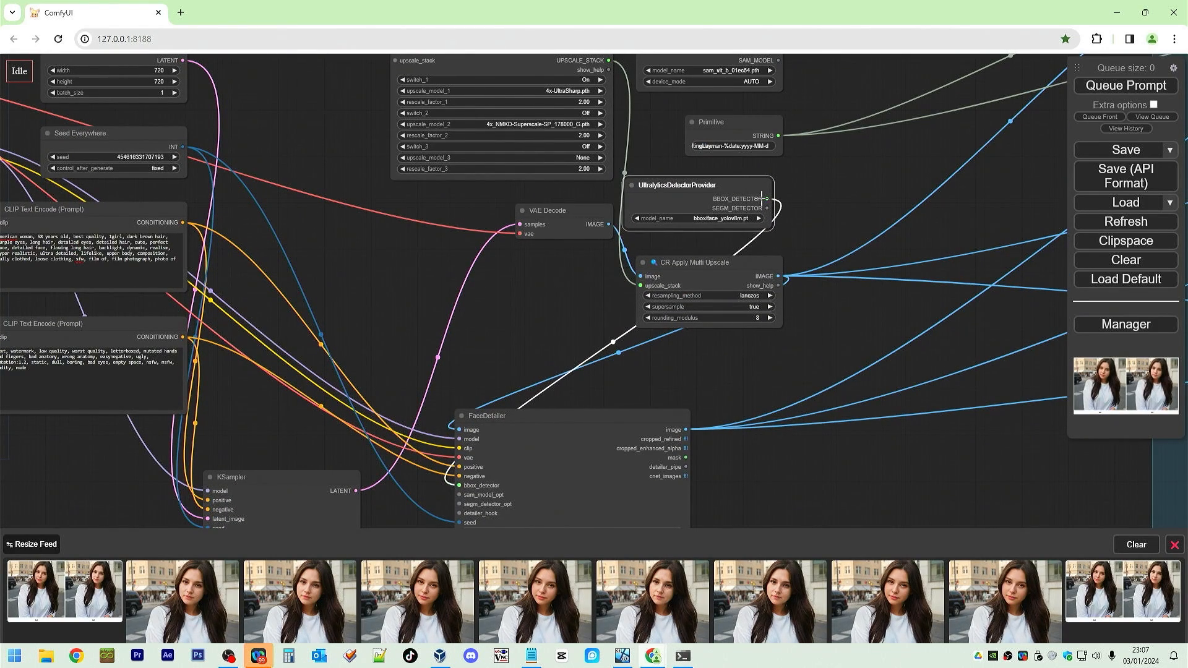
{"action": "left_click_drag", "start_coordinate": [855, 185], "coordinate": [821, 250]}
{"action": "left_click", "coordinate": [722, 112]}
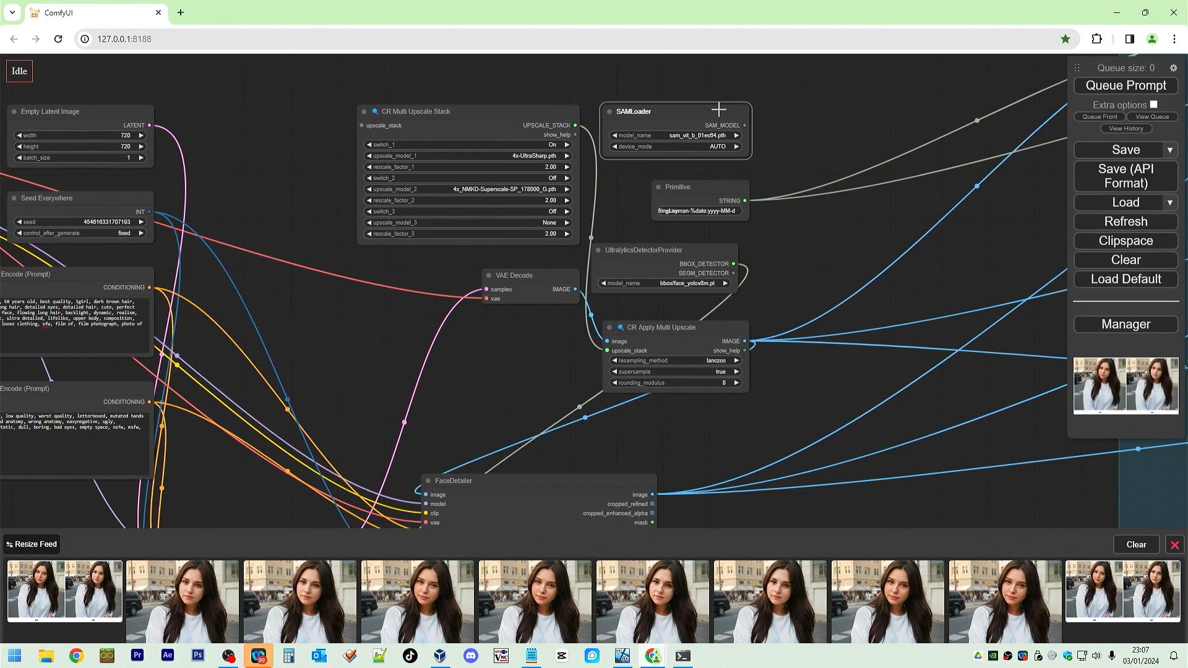
{"action": "key", "text": "Delete"}
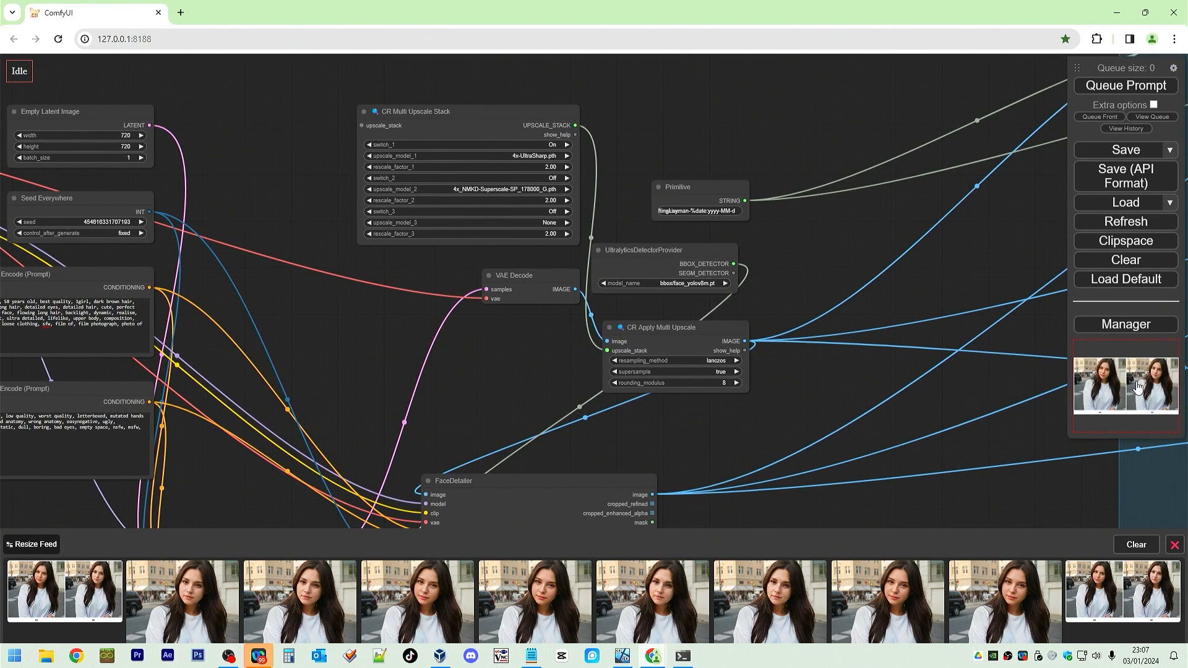
Queue the workflow again to regenerate without the SAM model.
{"action": "left_click_drag", "start_coordinate": [1056, 463], "coordinate": [443, 411]}
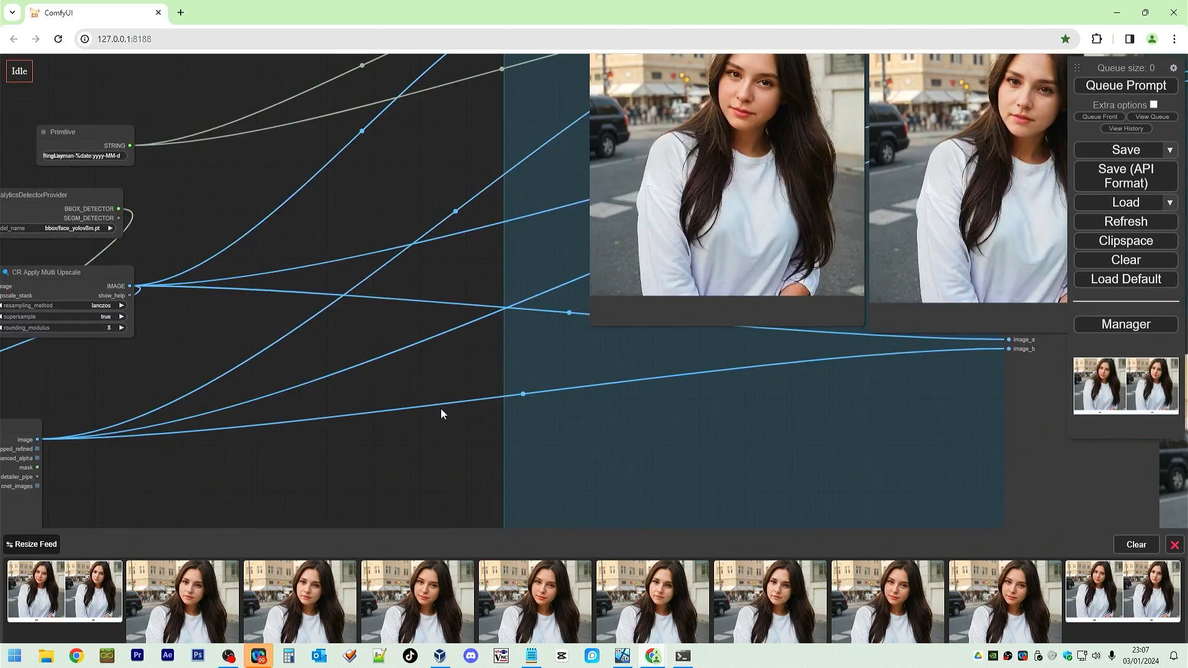
{"action": "left_click_drag", "start_coordinate": [774, 424], "coordinate": [373, 527]}
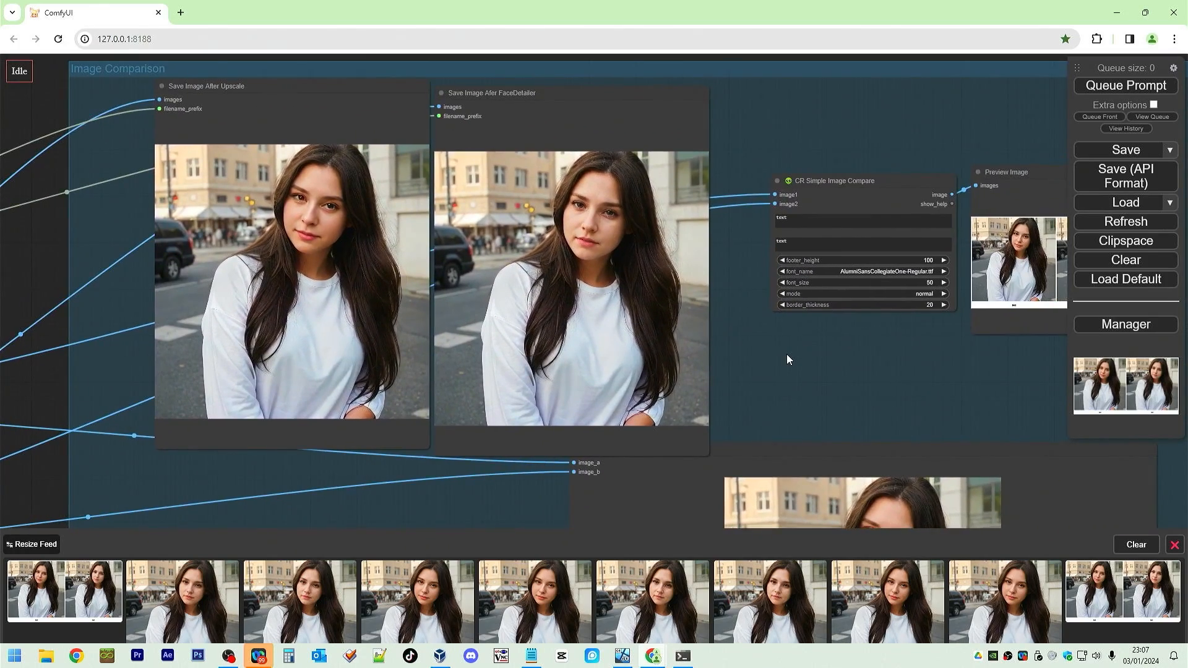
{"action": "scroll", "coordinate": [787, 359], "scroll_direction": "up", "scroll_amount": 3}
{"action": "scroll", "coordinate": [849, 419], "scroll_direction": "up", "scroll_amount": 4}
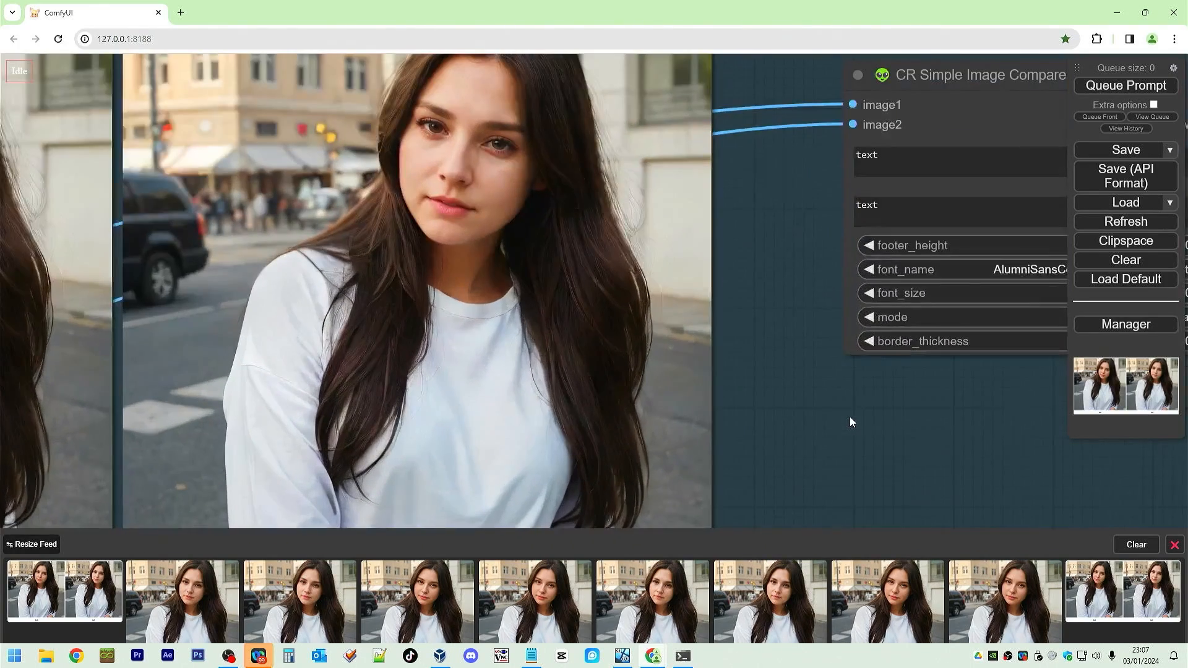
{"action": "scroll", "coordinate": [823, 279], "scroll_direction": "up", "scroll_amount": 6}
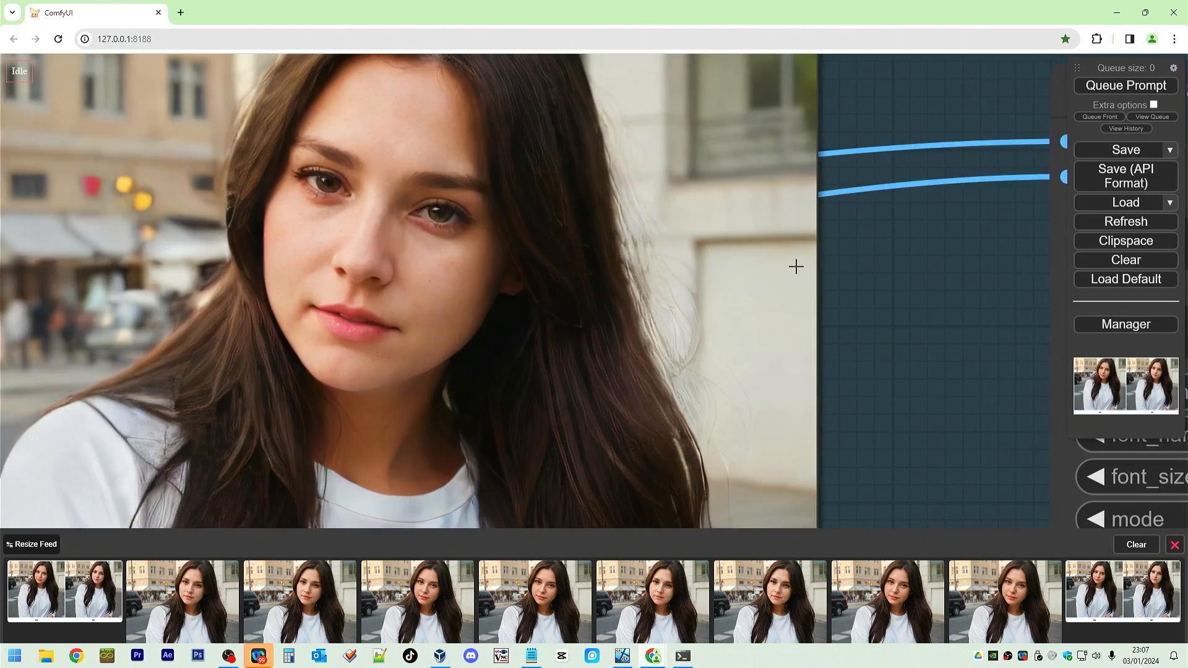
{"action": "left_click_drag", "start_coordinate": [796, 266], "coordinate": [1004, 324]}
{"action": "left_click", "coordinate": [1167, 87]}
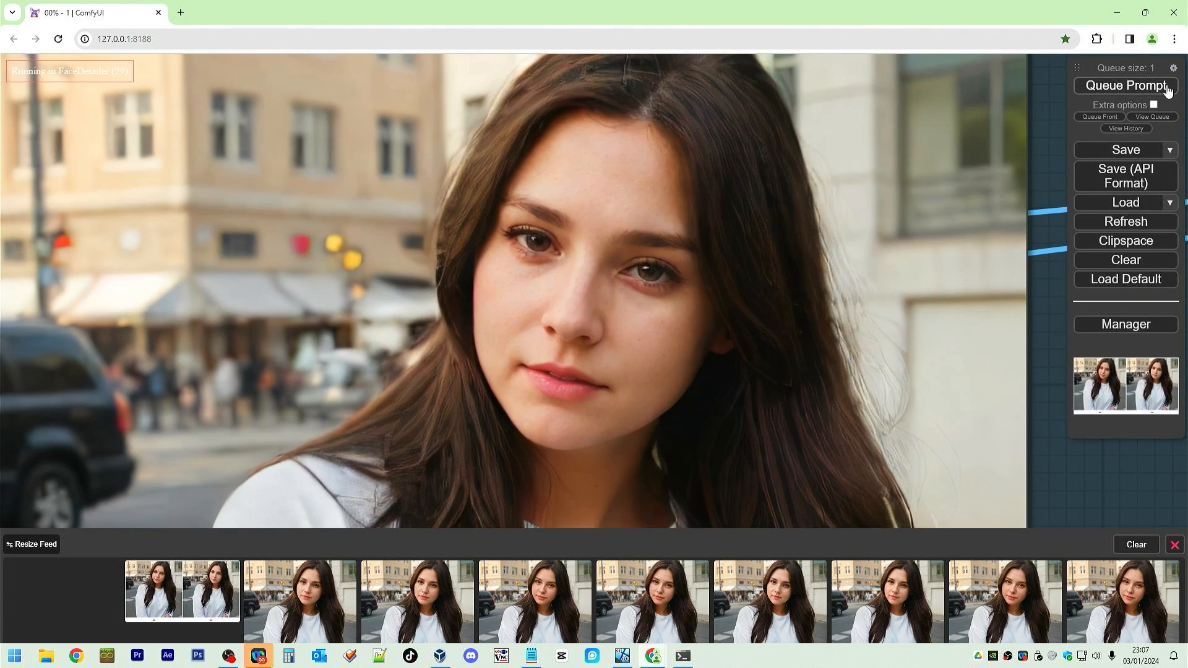
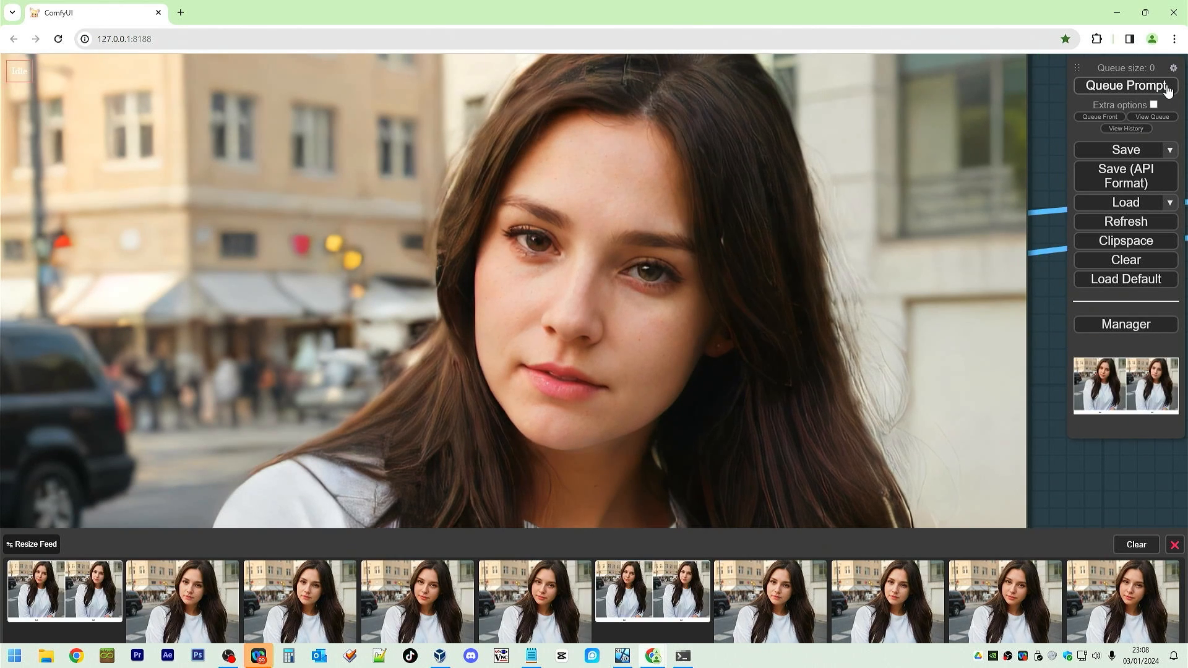
Inspect the upscaled and FaceDetailer results side by side in the Image Comparer node, zooming into the face.
{"action": "left_click", "coordinate": [734, 258]}
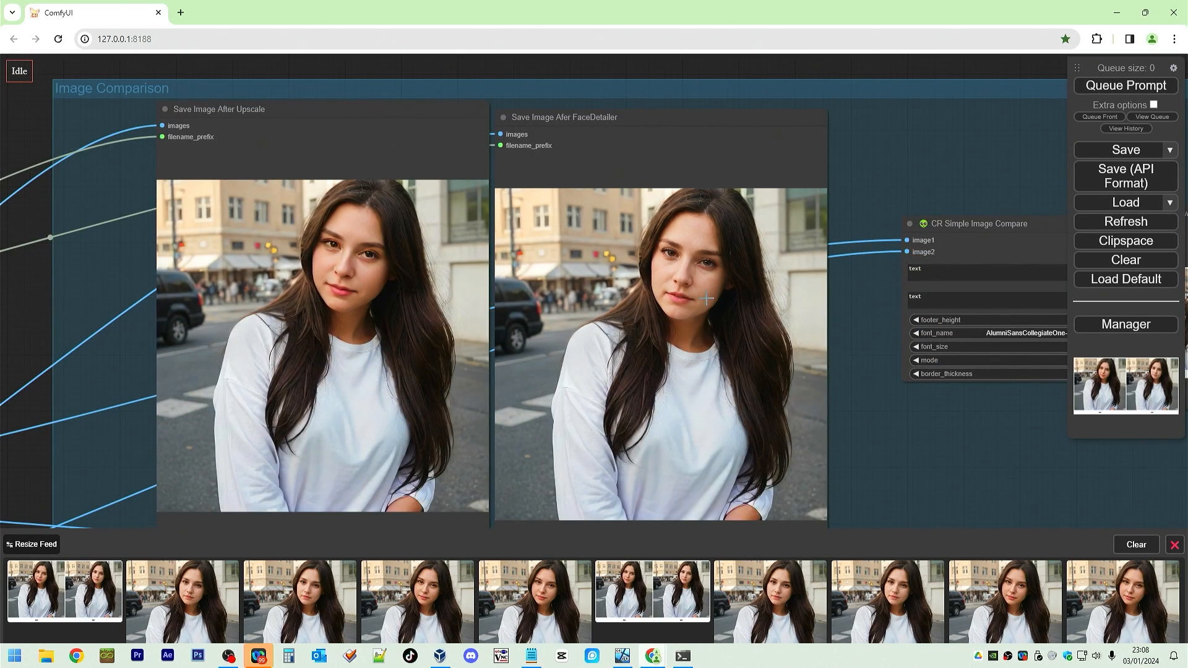
{"action": "left_click_drag", "start_coordinate": [1013, 418], "coordinate": [525, 154]}
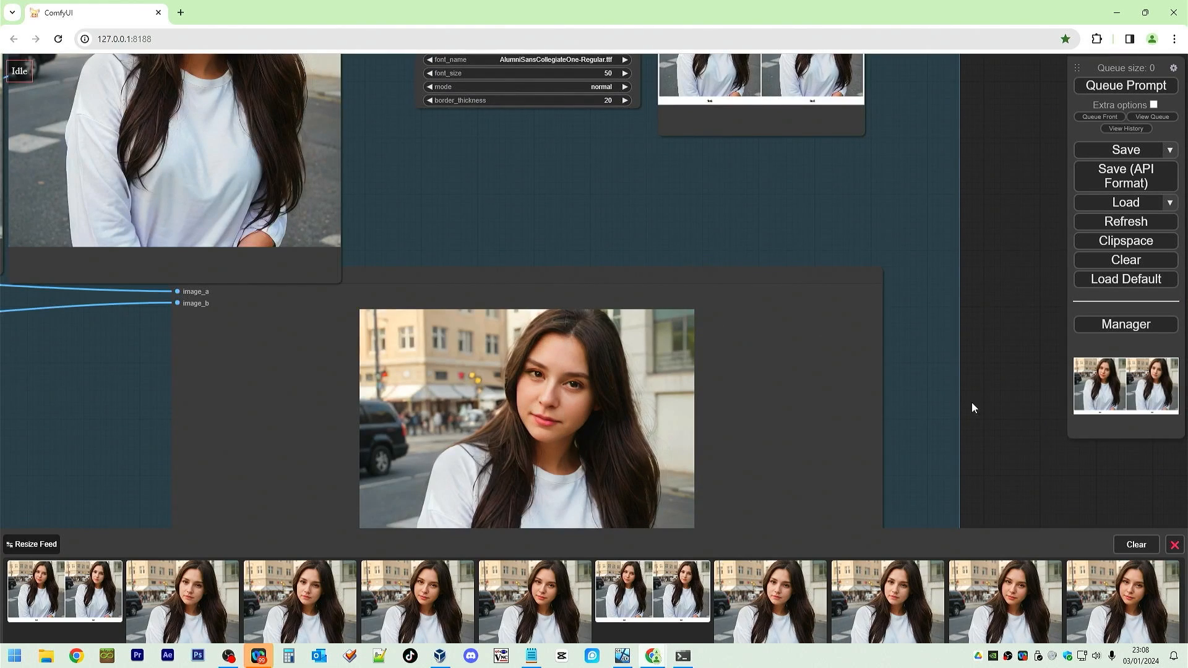
{"action": "left_click_drag", "start_coordinate": [974, 406], "coordinate": [1006, 239]}
{"action": "scroll", "coordinate": [638, 224], "scroll_direction": "up", "scroll_amount": 5}
{"action": "scroll", "coordinate": [639, 224], "scroll_direction": "up", "scroll_amount": 4}
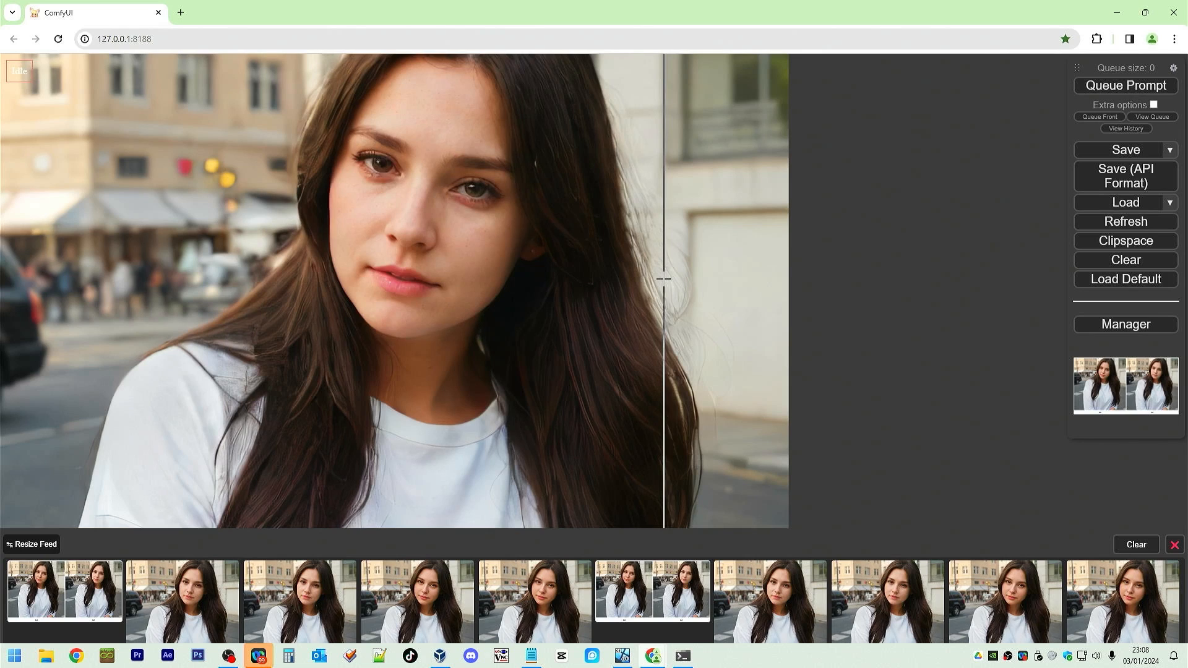
{"action": "scroll", "coordinate": [591, 224], "scroll_direction": "up", "scroll_amount": 2}
{"action": "scroll", "coordinate": [591, 224], "scroll_direction": "up", "scroll_amount": 2}
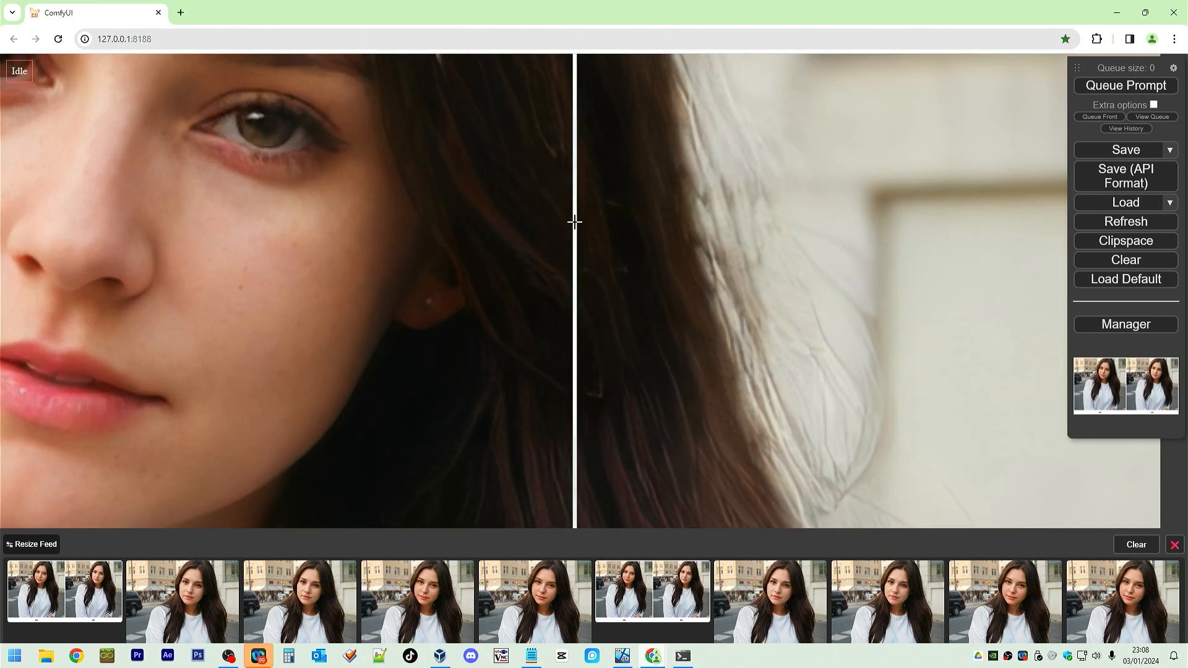
{"action": "scroll", "coordinate": [900, 353], "scroll_direction": "up", "scroll_amount": 2}
{"action": "left_click_drag", "start_coordinate": [959, 304], "coordinate": [966, 351]}
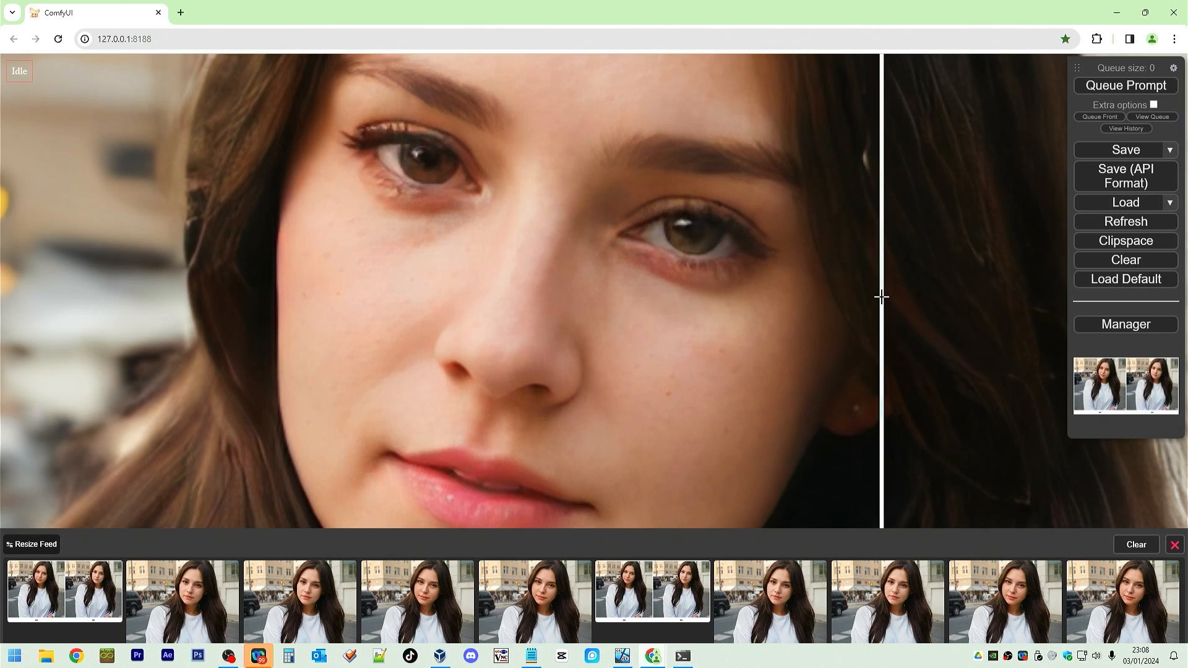
{"action": "scroll", "coordinate": [882, 297], "scroll_direction": "down", "scroll_amount": 10}
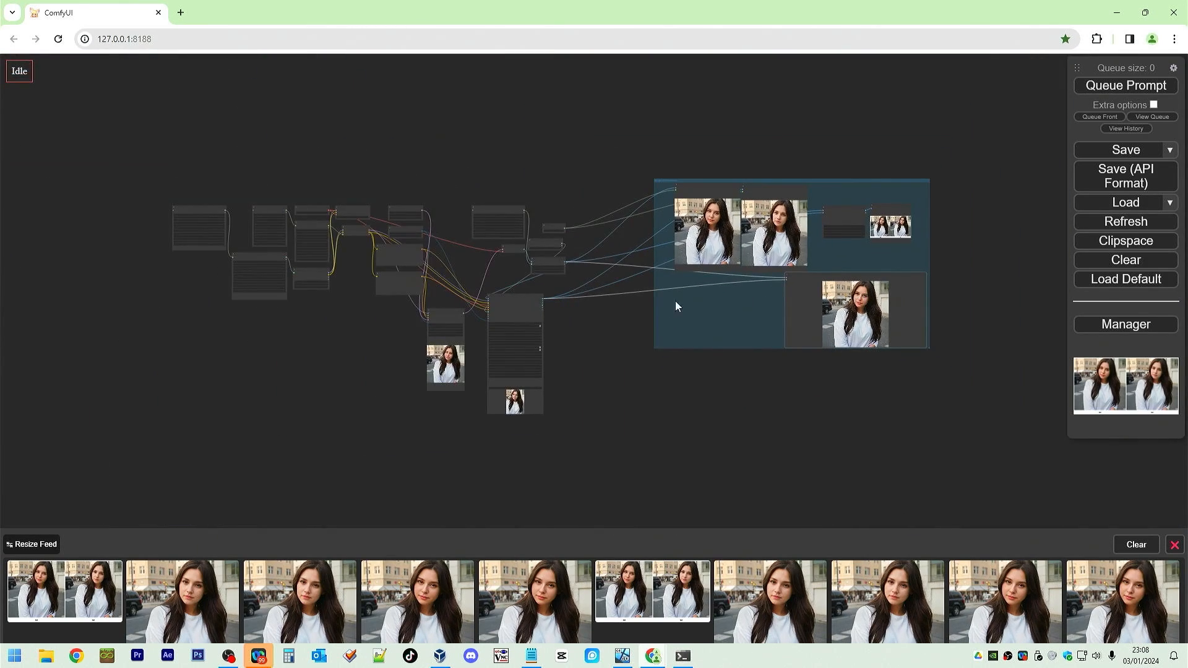
Rearrange the LoRA stack, model merge, Load VAE, CheckpointSave and Apply LoRA Stack nodes into a compact block.
{"action": "scroll", "coordinate": [303, 315], "scroll_direction": "up", "scroll_amount": 12}
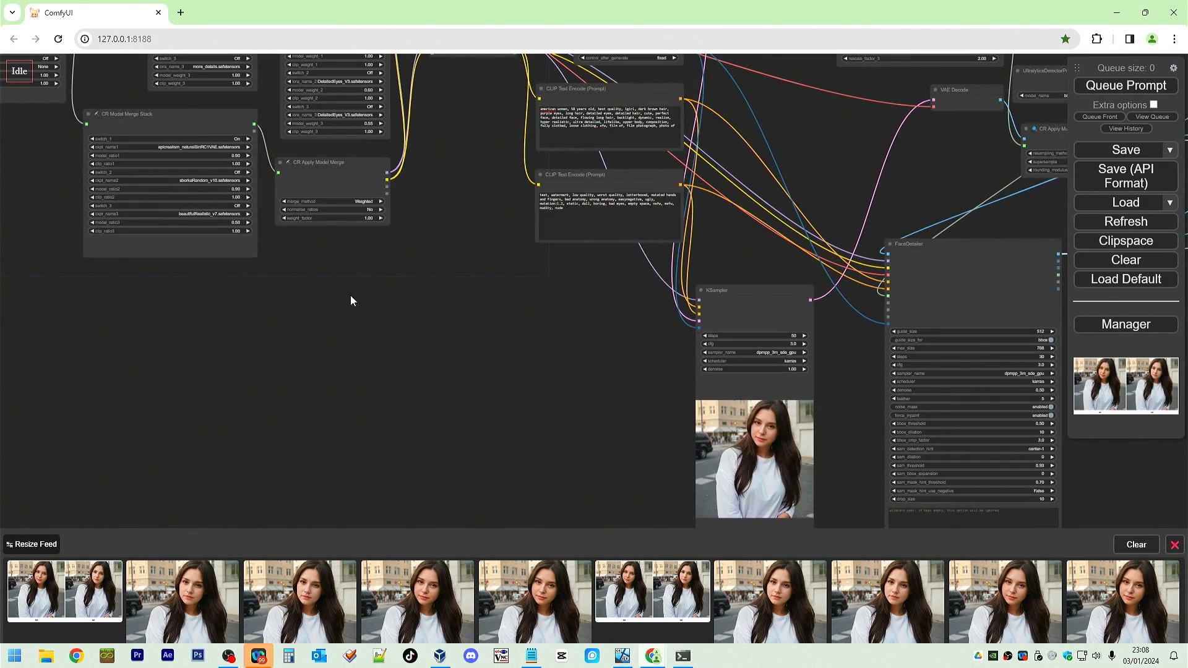
{"action": "scroll", "coordinate": [533, 444], "scroll_direction": "up", "scroll_amount": 2}
{"action": "left_click_drag", "start_coordinate": [535, 443], "coordinate": [536, 444]}
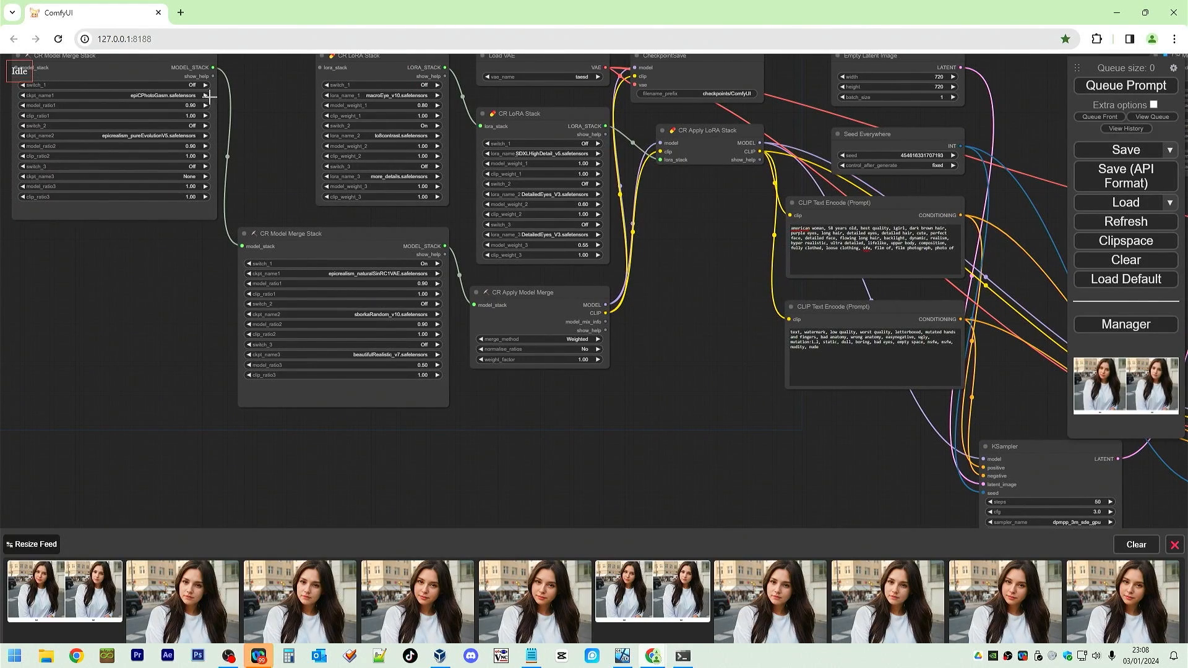
{"action": "left_click_drag", "start_coordinate": [155, 241], "coordinate": [221, 349]}
{"action": "left_click_drag", "start_coordinate": [221, 169], "coordinate": [239, 347]}
{"action": "left_click_drag", "start_coordinate": [448, 160], "coordinate": [211, 157]}
{"action": "left_click_drag", "start_coordinate": [576, 221], "coordinate": [359, 155]}
{"action": "left_click_drag", "start_coordinate": [625, 401], "coordinate": [616, 347]}
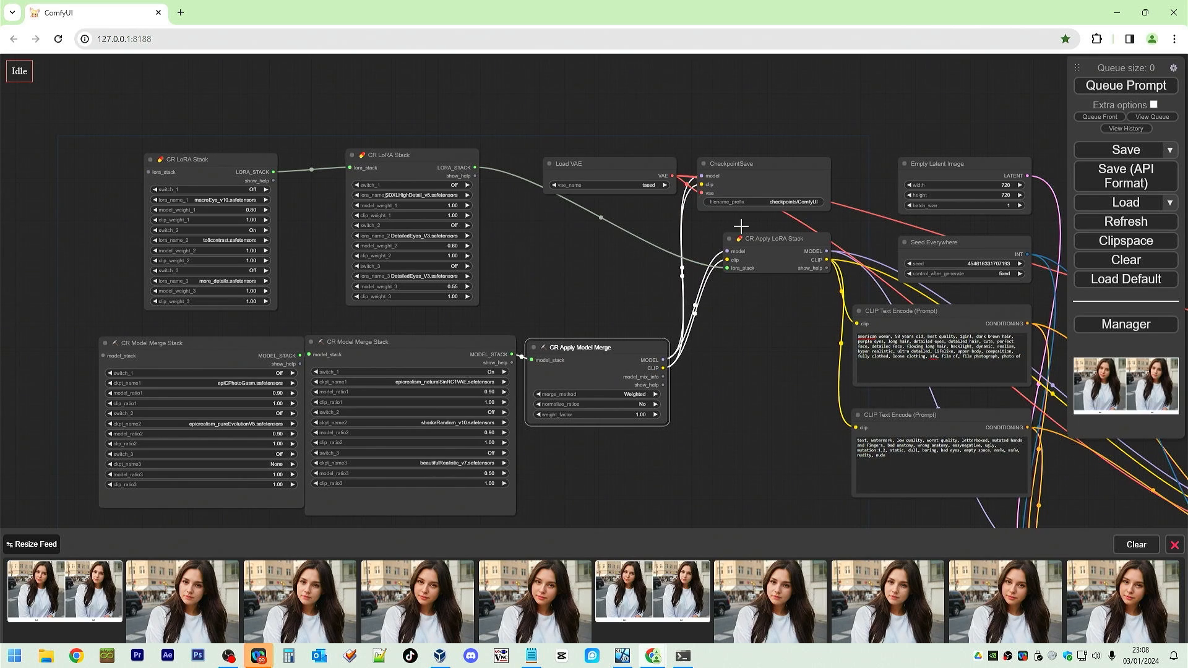
{"action": "left_click_drag", "start_coordinate": [604, 163], "coordinate": [508, 183]}
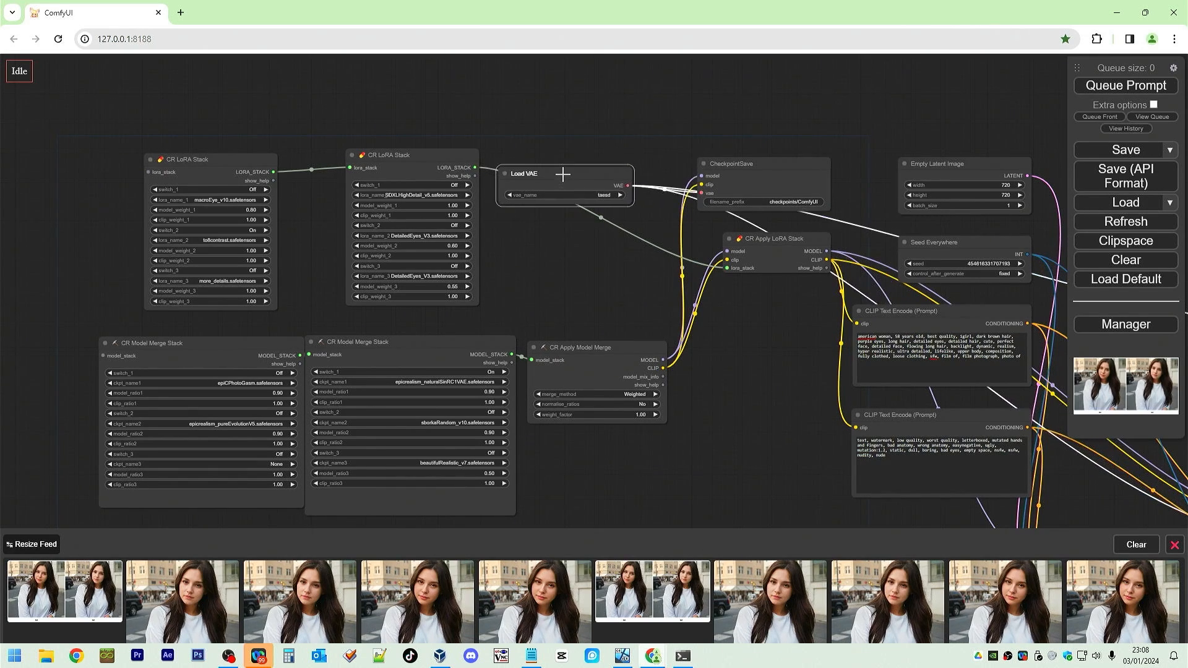
{"action": "left_click_drag", "start_coordinate": [738, 167], "coordinate": [689, 174]}
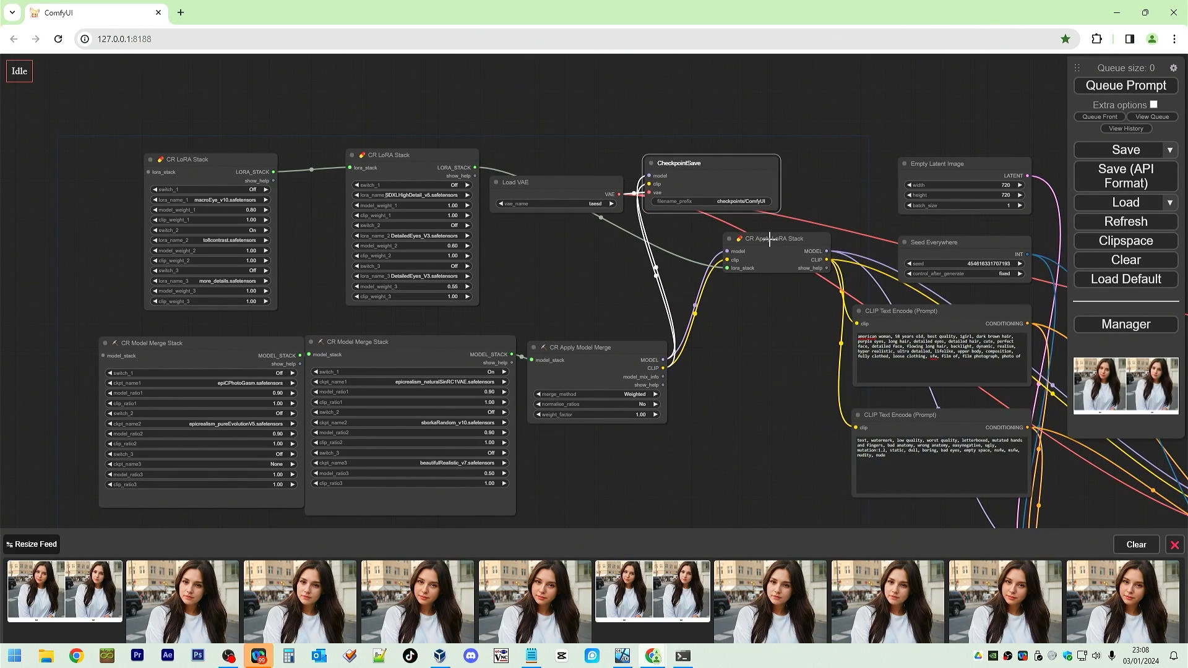
{"action": "left_click_drag", "start_coordinate": [757, 239], "coordinate": [707, 240]}
{"action": "left_click_drag", "start_coordinate": [733, 362], "coordinate": [779, 307]}
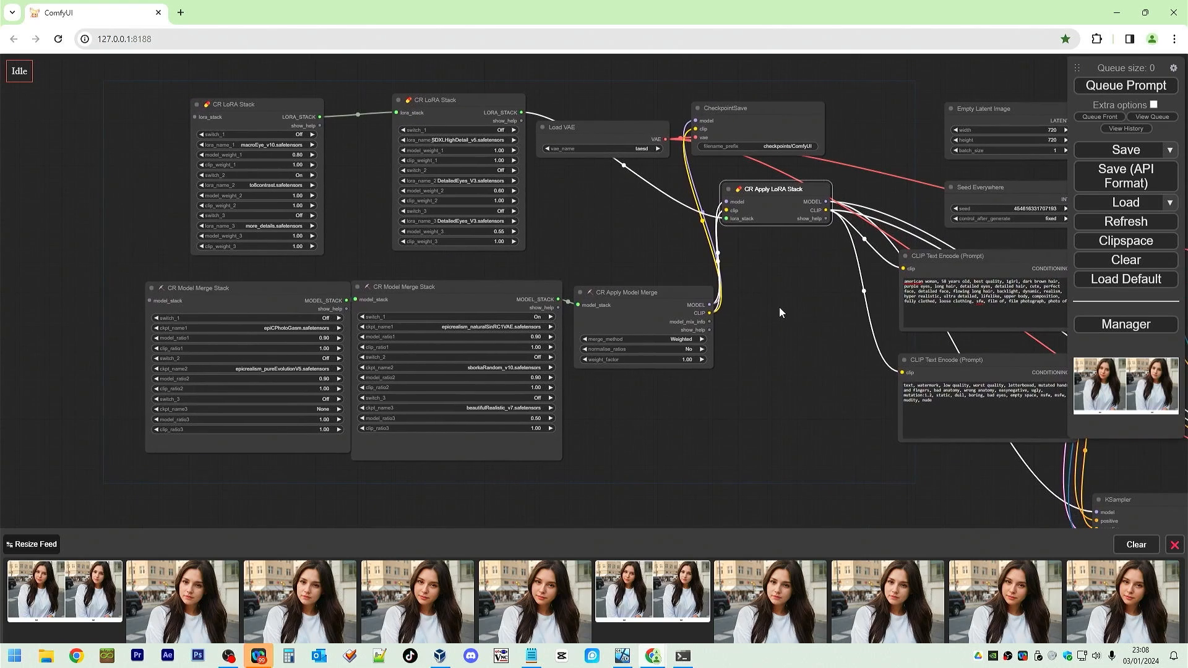
{"action": "right_click", "coordinate": [96, 155]}
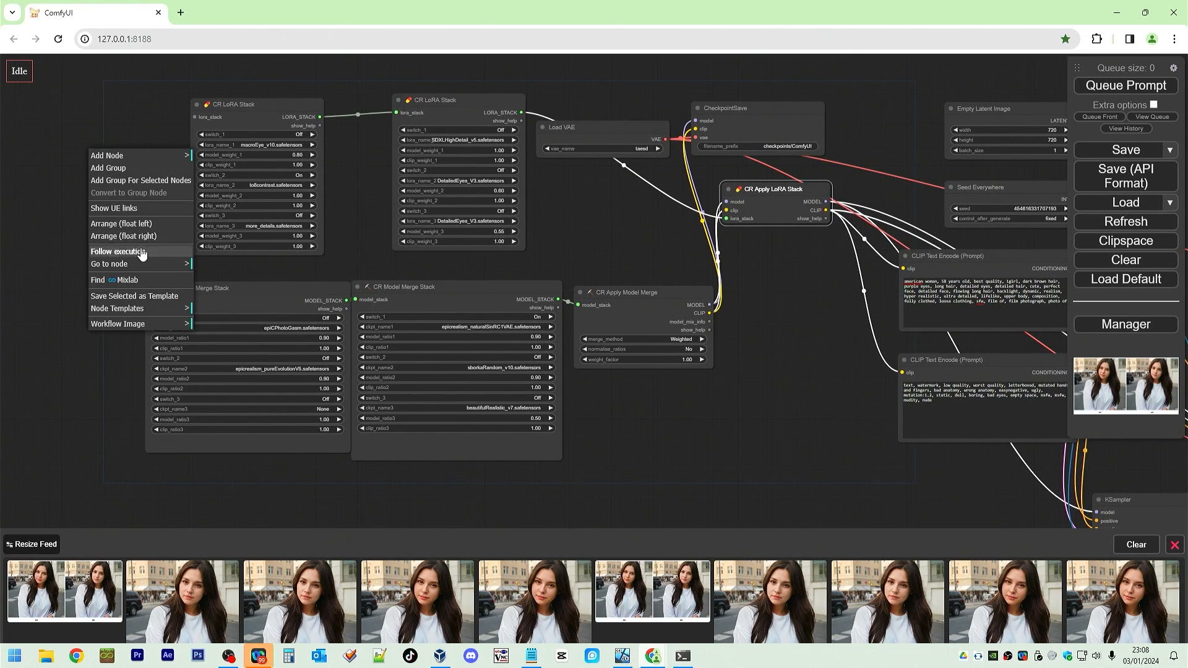
{"action": "left_click", "coordinate": [148, 172]}
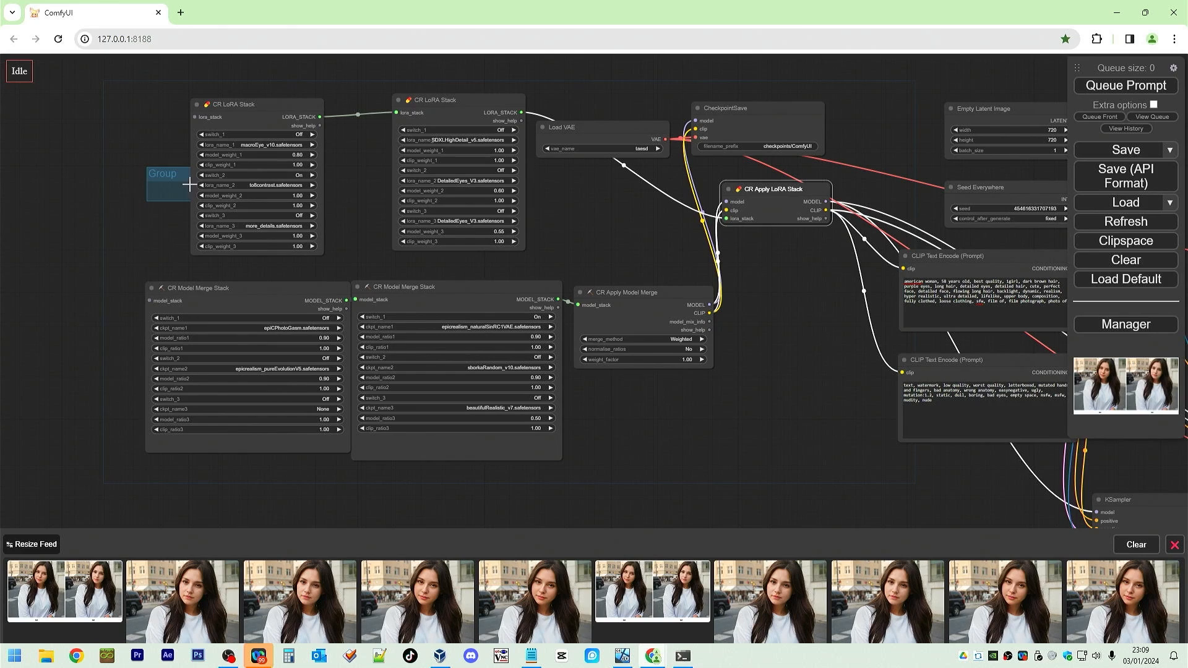
{"action": "left_click", "coordinate": [181, 177]}
{"action": "right_click", "coordinate": [182, 179]}
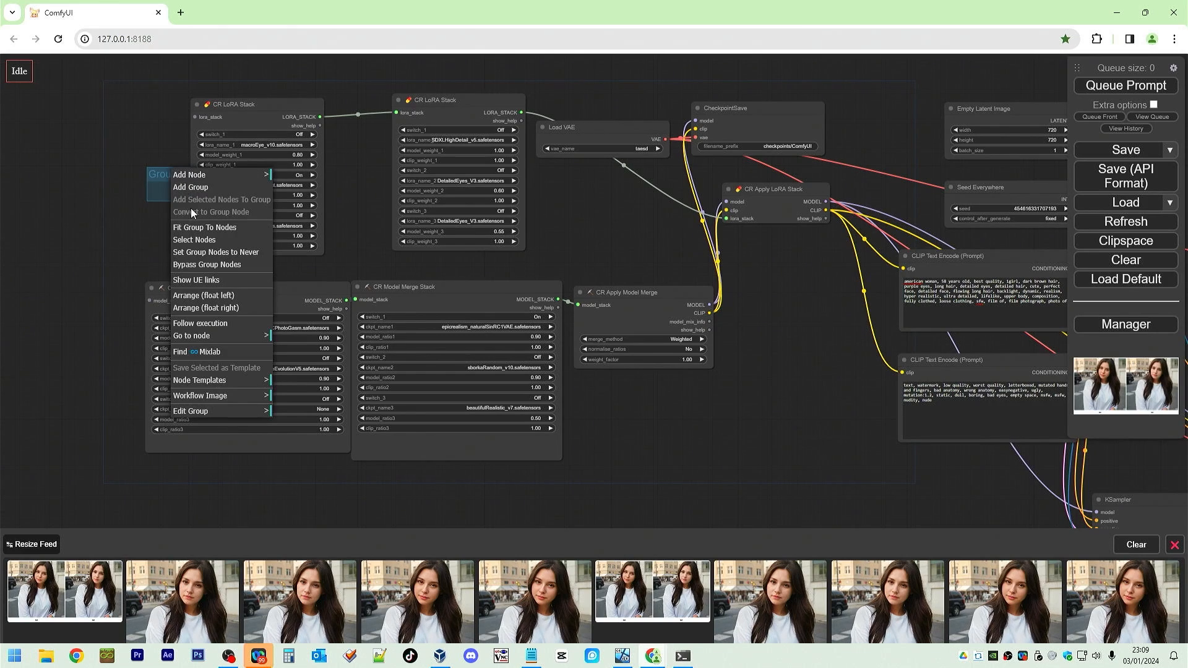
{"action": "left_click", "coordinate": [217, 406]}
{"action": "left_click", "coordinate": [305, 471]}
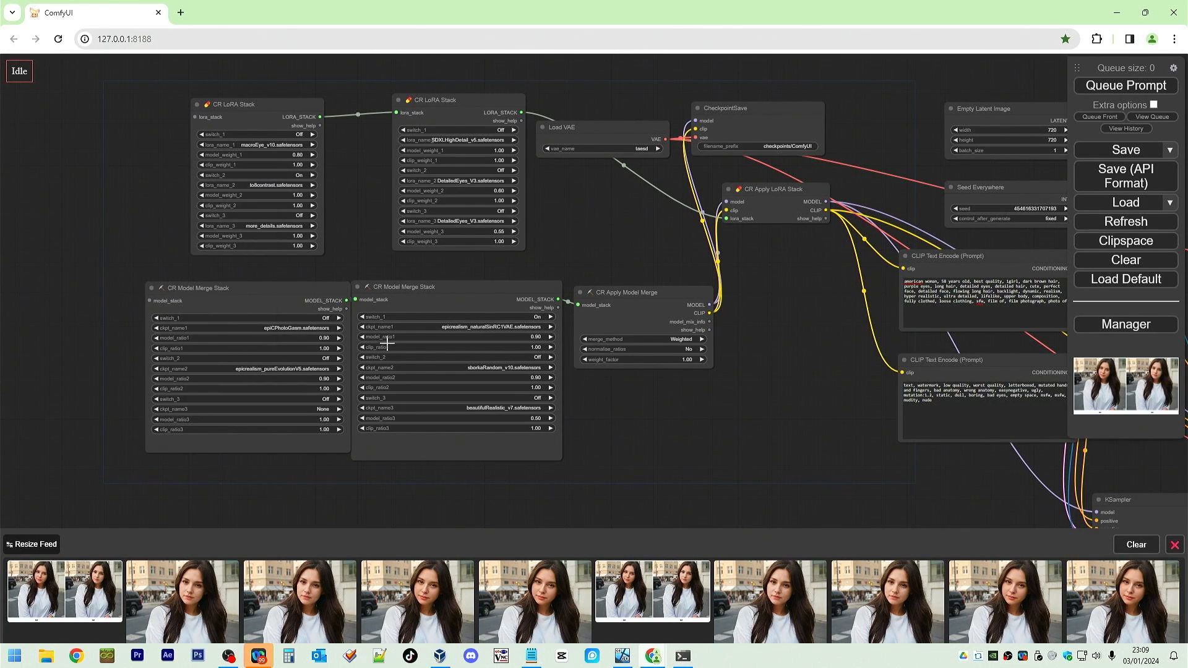
Select all the LoRA, model merge, VAE and checkpoint nodes and add a group around them.
{"action": "left_click", "coordinate": [281, 109], "text": "shift"}
{"action": "left_click", "coordinate": [454, 104], "text": "shift"}
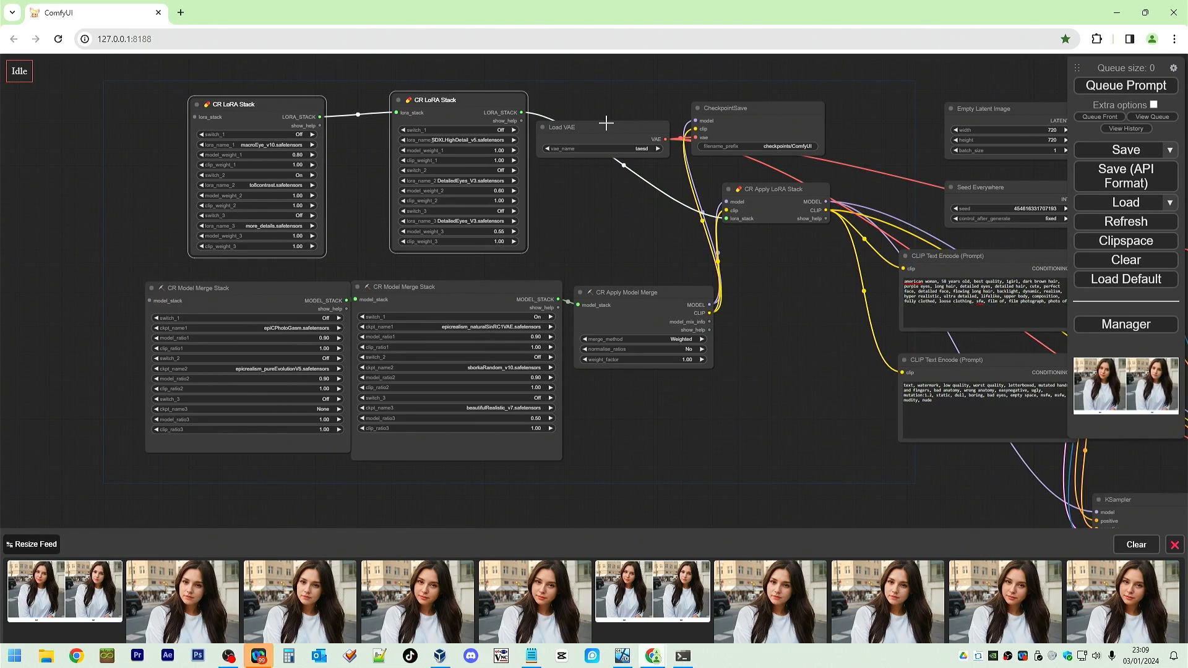
{"action": "left_click", "coordinate": [607, 124], "text": "shift"}
{"action": "left_click", "coordinate": [799, 111], "text": "shift"}
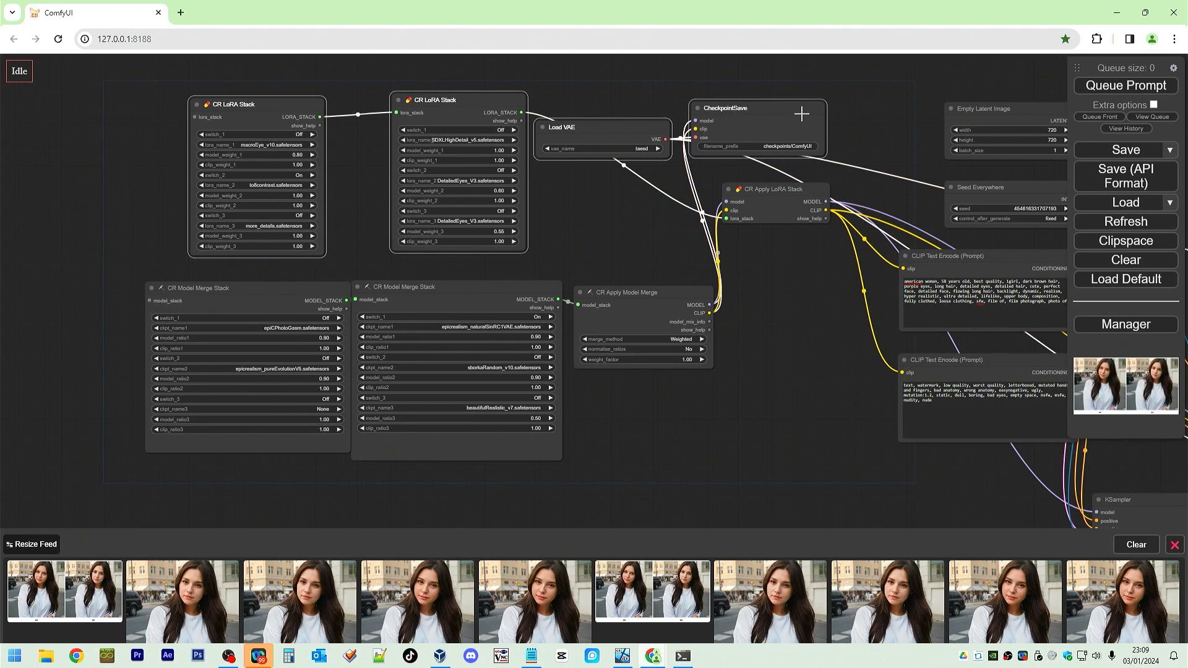
{"action": "left_click", "coordinate": [790, 188], "text": "shift"}
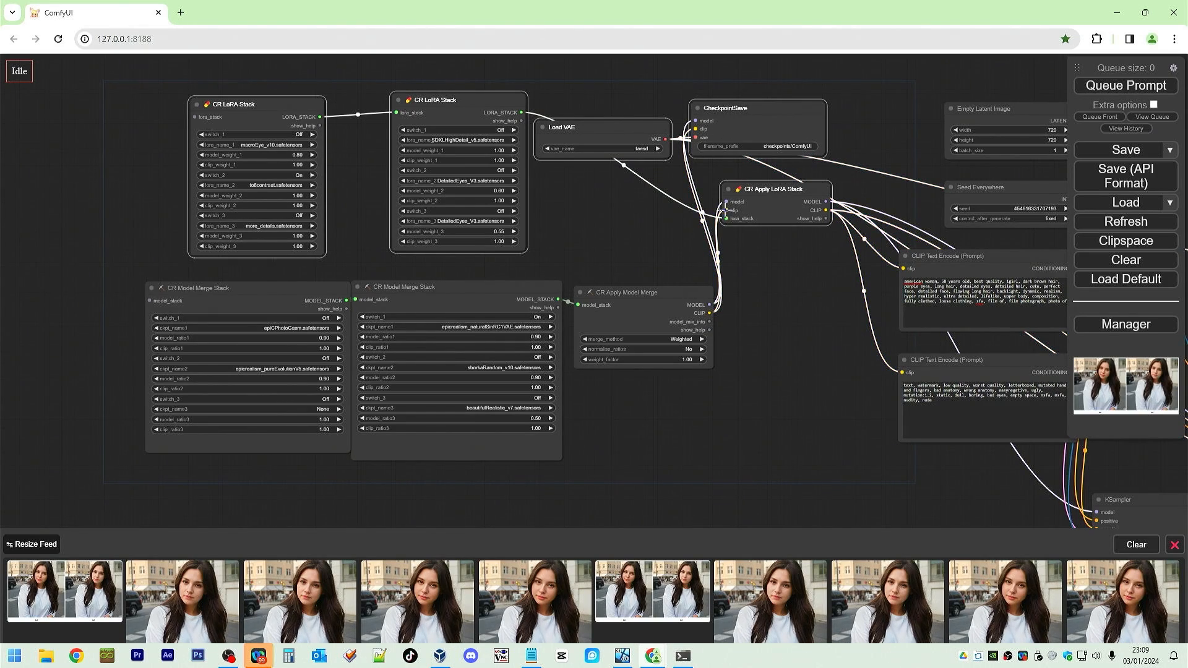
{"action": "left_click", "coordinate": [647, 293], "text": "shift"}
{"action": "left_click", "coordinate": [476, 293], "text": "shift"}
{"action": "left_click", "coordinate": [302, 291], "text": "shift"}
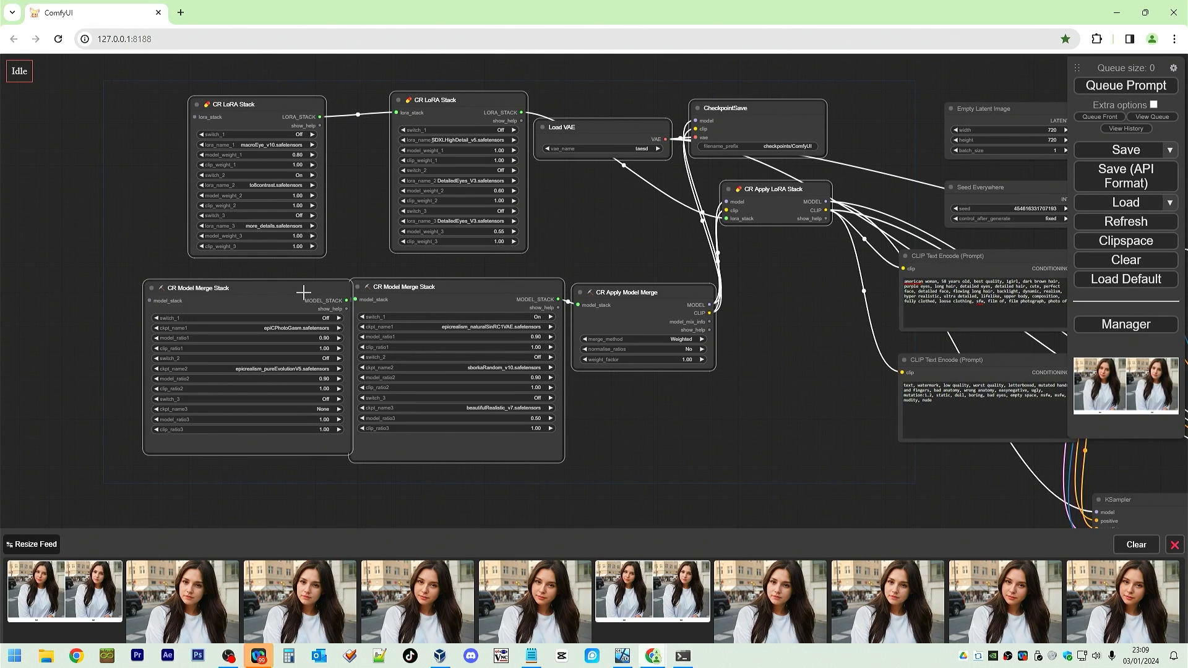
{"action": "right_click", "coordinate": [366, 251]}
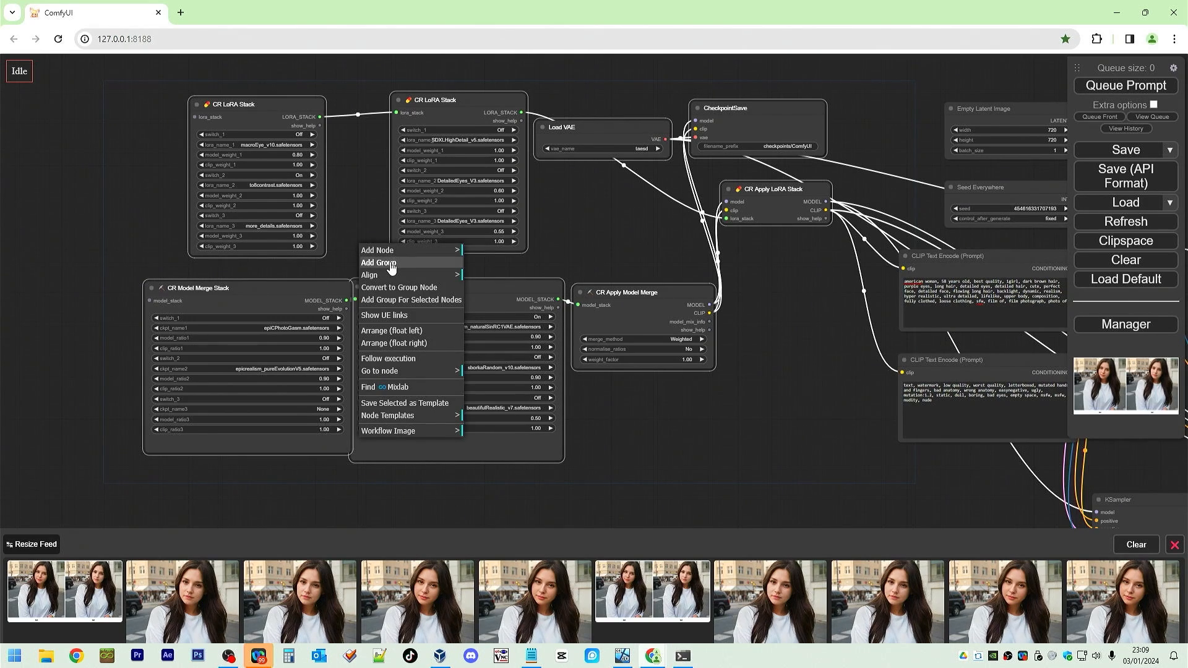
{"action": "left_click", "coordinate": [402, 301]}
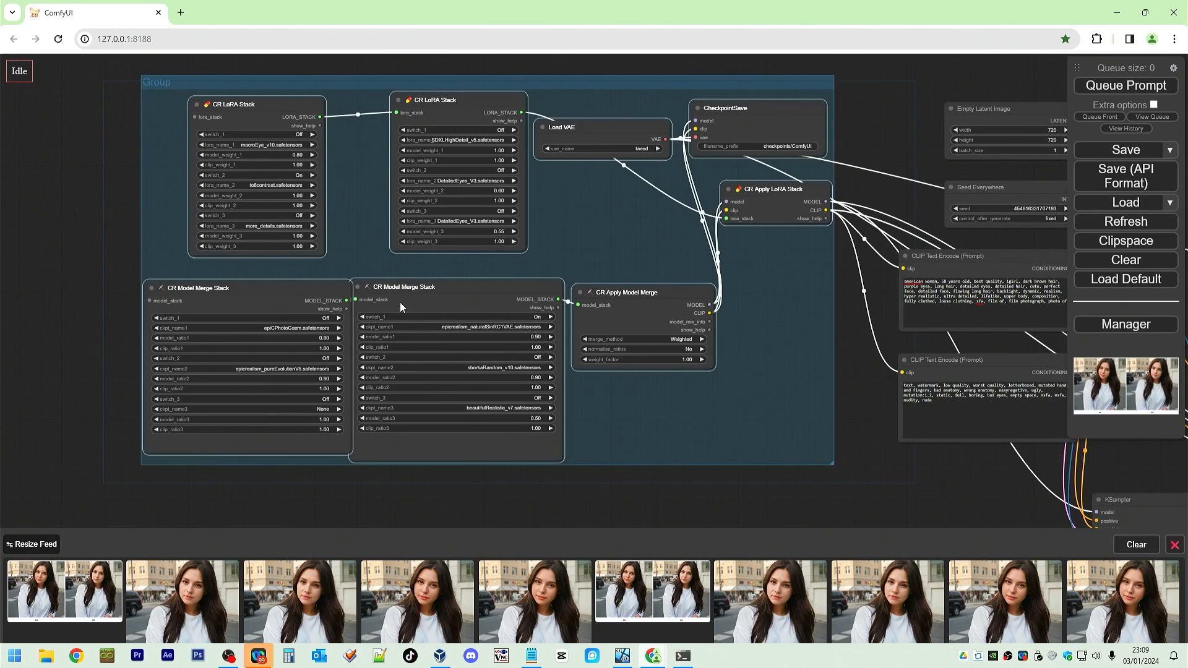
Rename the new group's title to Model & LoRA.
{"action": "right_click", "coordinate": [159, 85]}
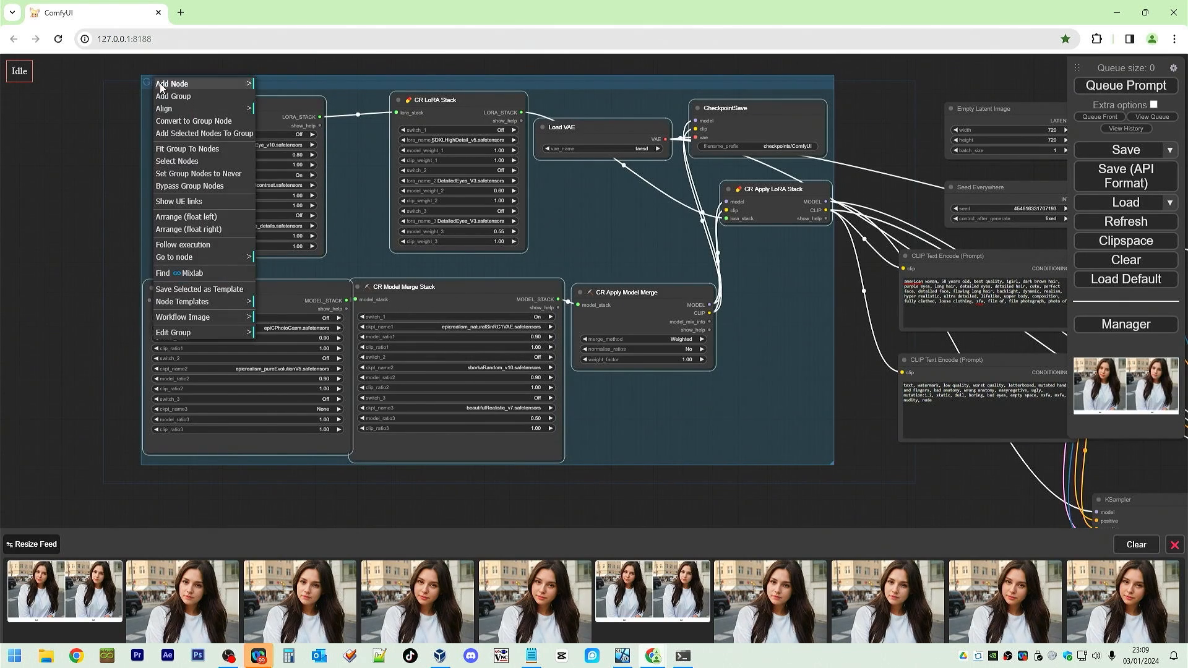
{"action": "left_click", "coordinate": [208, 337]}
{"action": "left_click", "coordinate": [274, 345]}
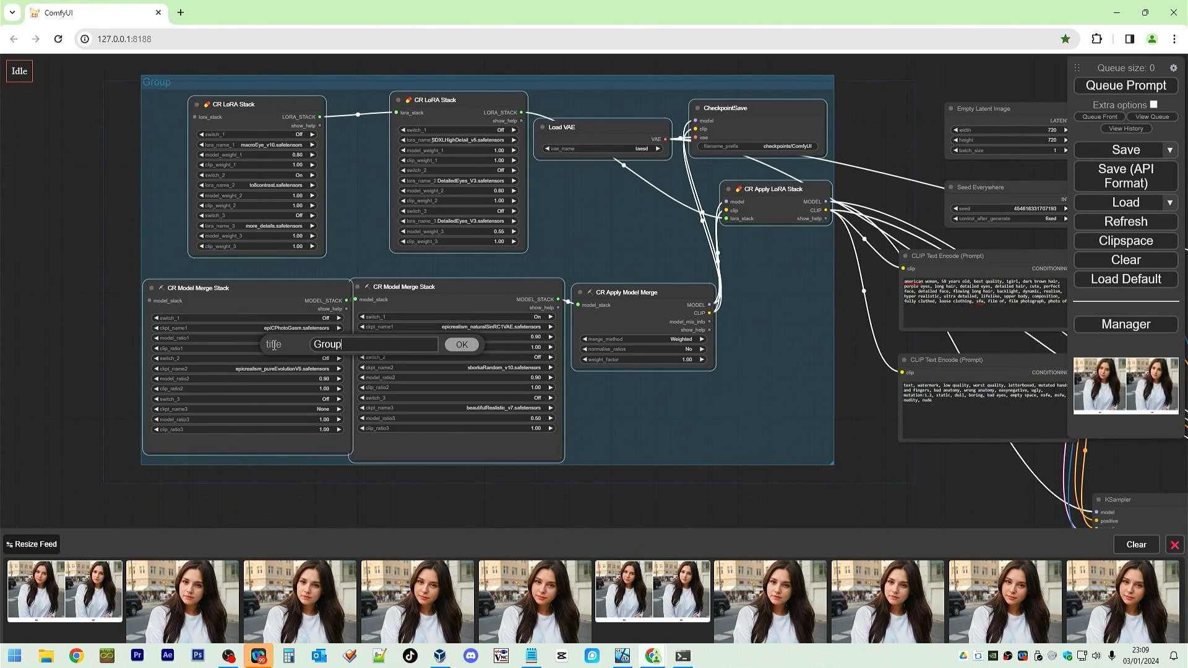
{"action": "key", "text": "BackSpace"}
{"action": "key", "text": "BackSpace"}
{"action": "key", "text": "BackSpace"}
{"action": "key", "text": "BackSpace"}
{"action": "key", "text": "BackSpace"}
{"action": "type", "text": "Model & Lora"}
{"action": "left_click", "coordinate": [462, 345]}
Move the Seed Everywhere node out of the way beside the Empty Latent Image node.
{"action": "scroll", "coordinate": [872, 425], "scroll_direction": "down", "scroll_amount": 8}
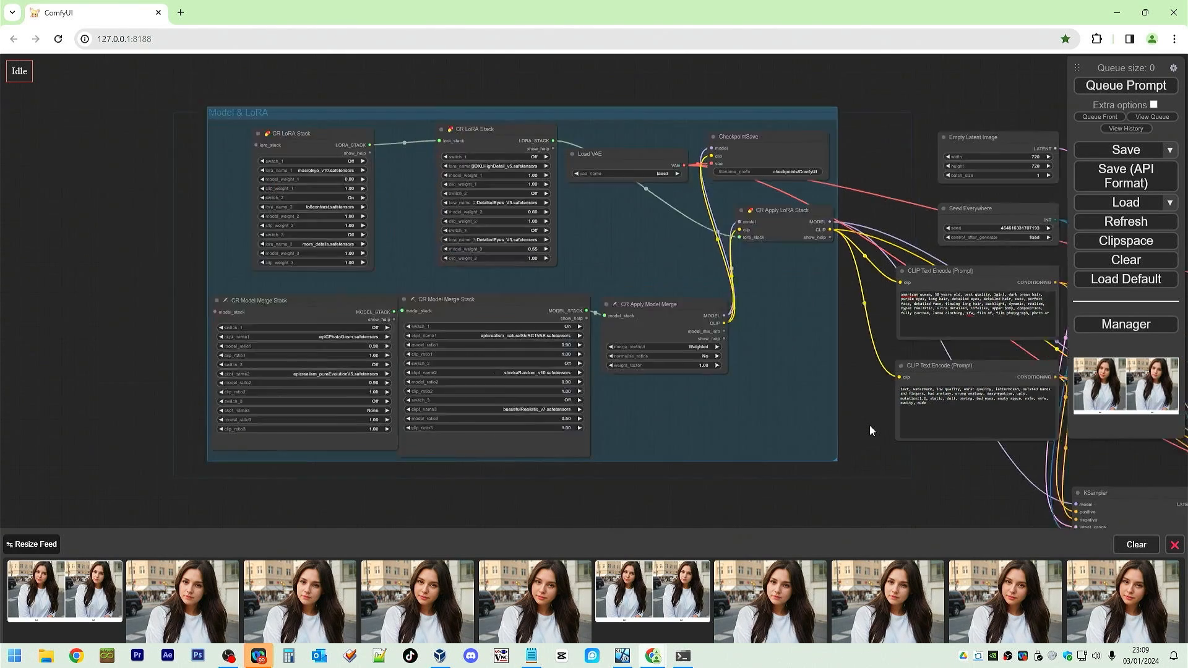
{"action": "left_click_drag", "start_coordinate": [924, 486], "coordinate": [455, 430]}
{"action": "scroll", "coordinate": [457, 427], "scroll_direction": "up", "scroll_amount": 4}
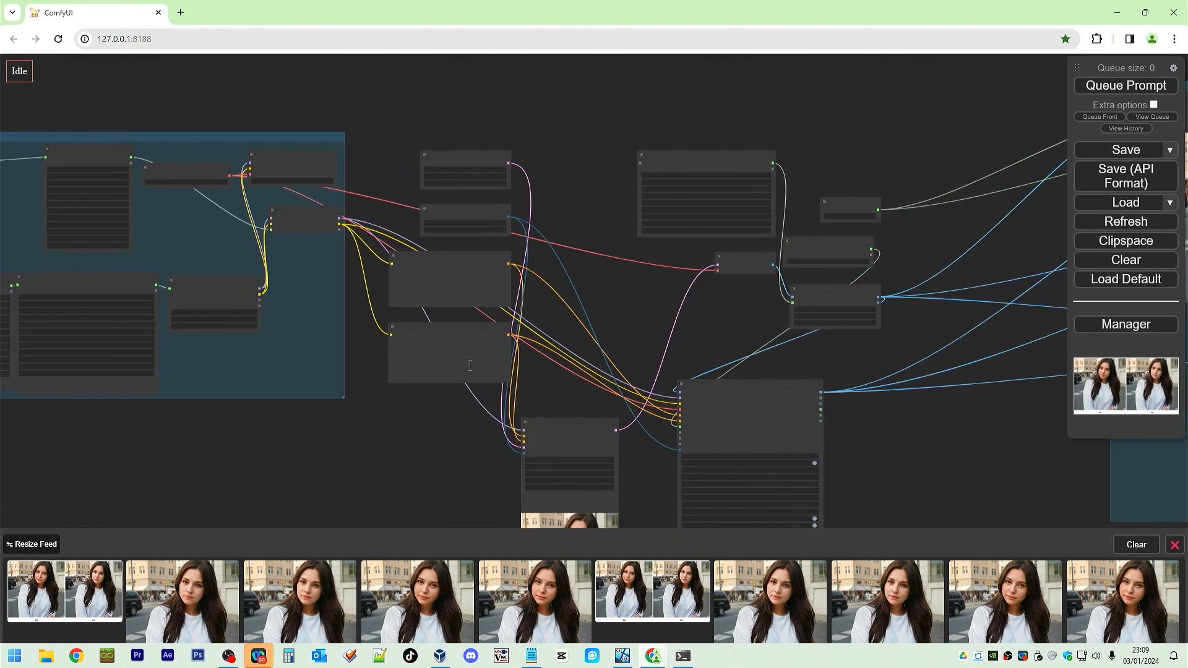
{"action": "scroll", "coordinate": [501, 388], "scroll_direction": "up", "scroll_amount": 7}
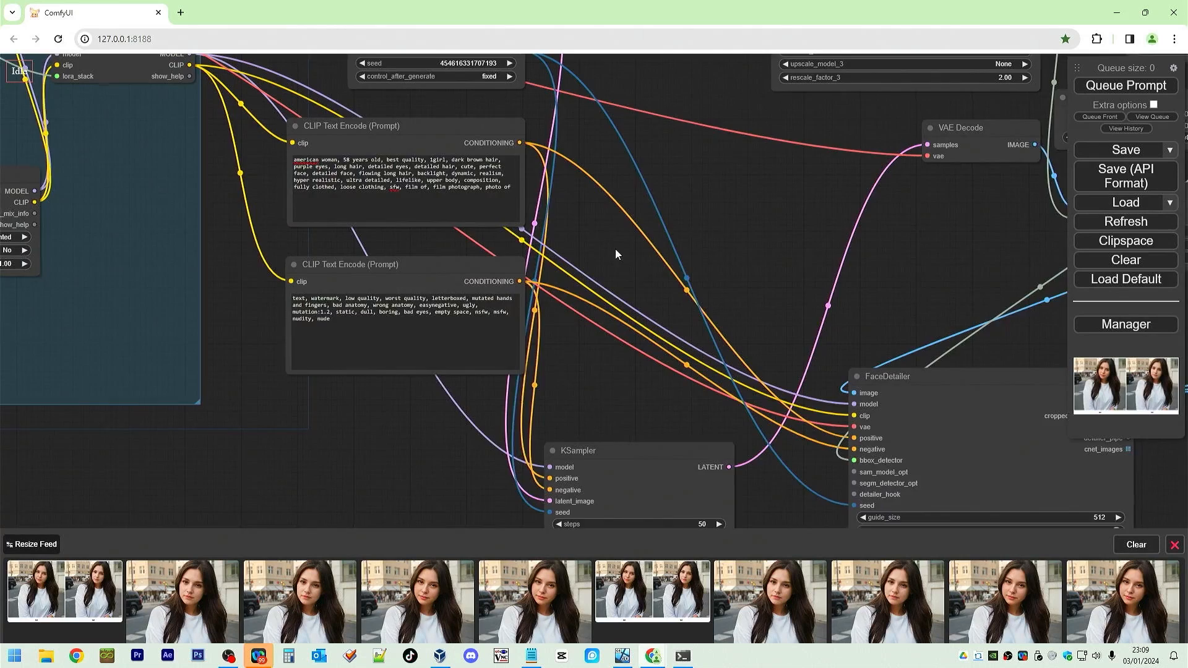
{"action": "left_click_drag", "start_coordinate": [615, 248], "coordinate": [681, 429]}
{"action": "left_click_drag", "start_coordinate": [445, 103], "coordinate": [447, 78]}
{"action": "left_click_drag", "start_coordinate": [503, 221], "coordinate": [713, 162]}
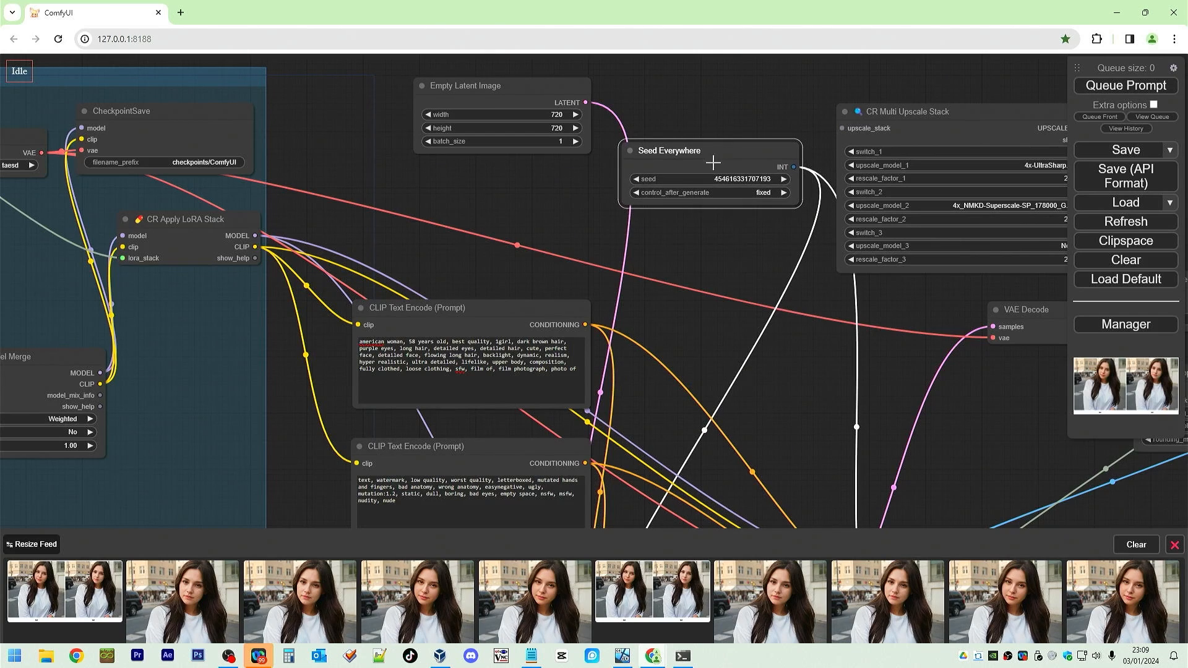
Move the Empty Latent Image node down next to the KSampler's latent_image input.
{"action": "left_click_drag", "start_coordinate": [817, 313], "coordinate": [859, 343]}
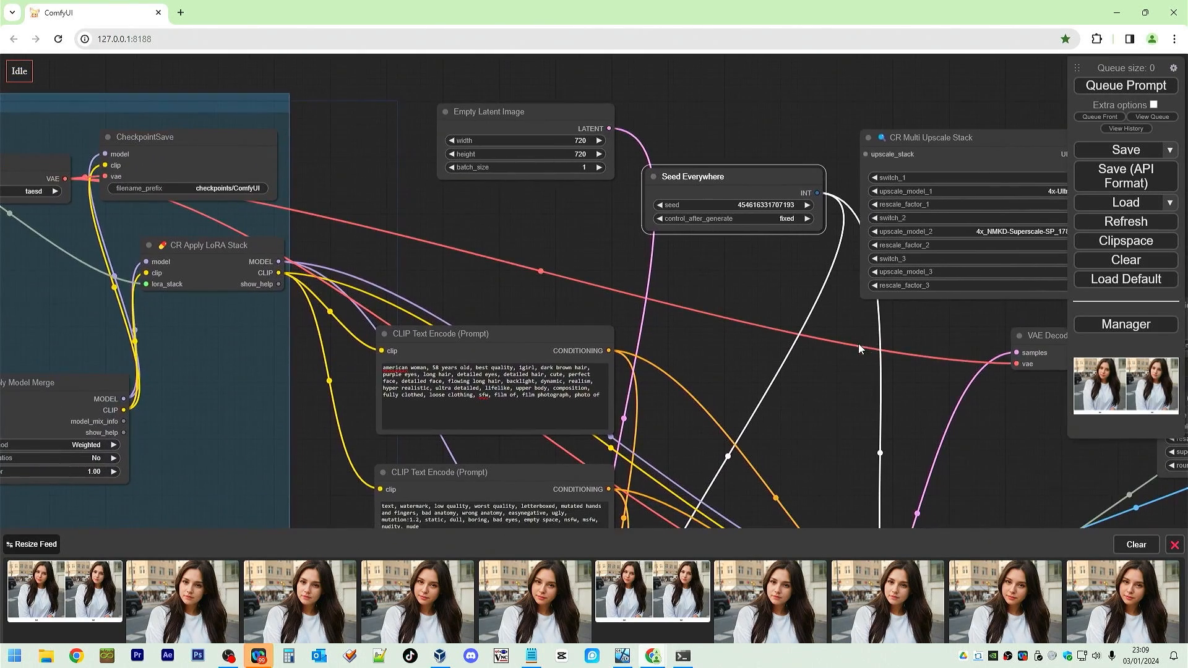
{"action": "left_click_drag", "start_coordinate": [542, 111], "coordinate": [254, 545]}
{"action": "left_click_drag", "start_coordinate": [472, 214], "coordinate": [644, 25]}
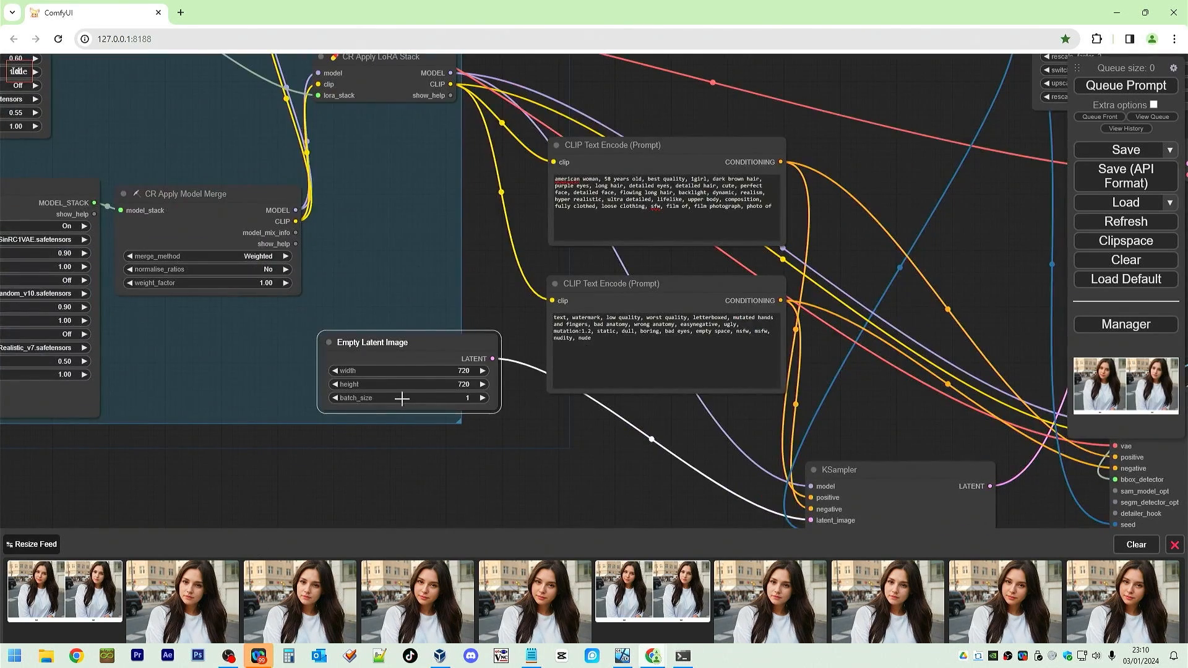
{"action": "left_click_drag", "start_coordinate": [430, 340], "coordinate": [417, 450]}
{"action": "left_click_drag", "start_coordinate": [525, 401], "coordinate": [436, 231]}
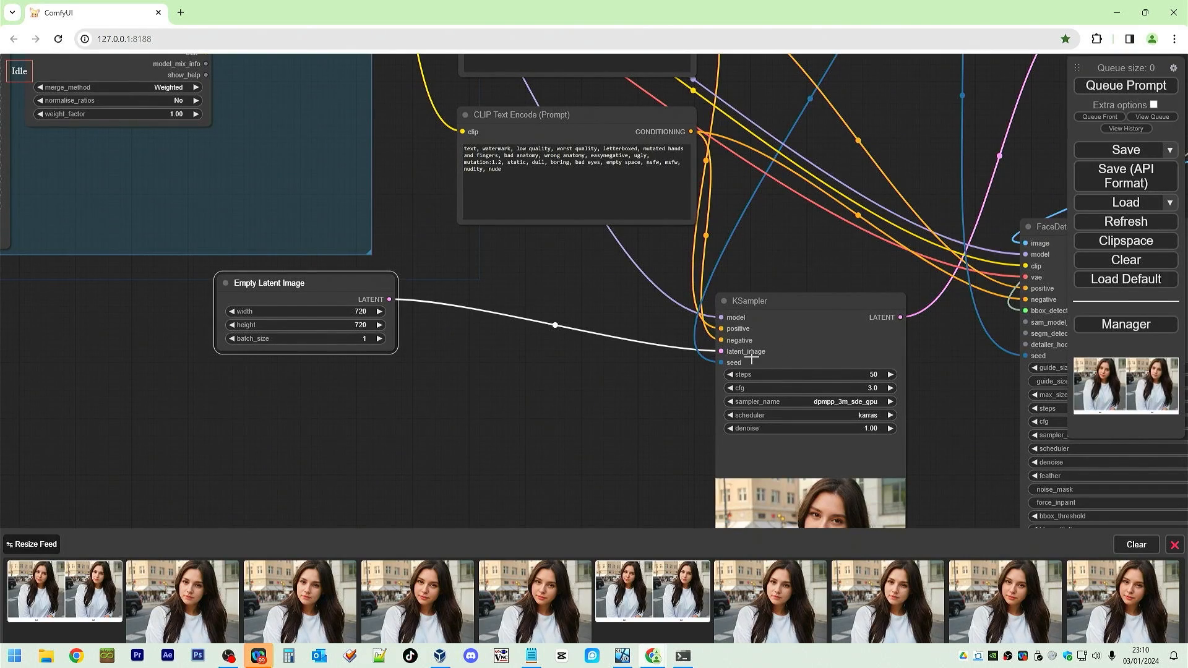
{"action": "left_click_drag", "start_coordinate": [878, 284], "coordinate": [653, 292]}
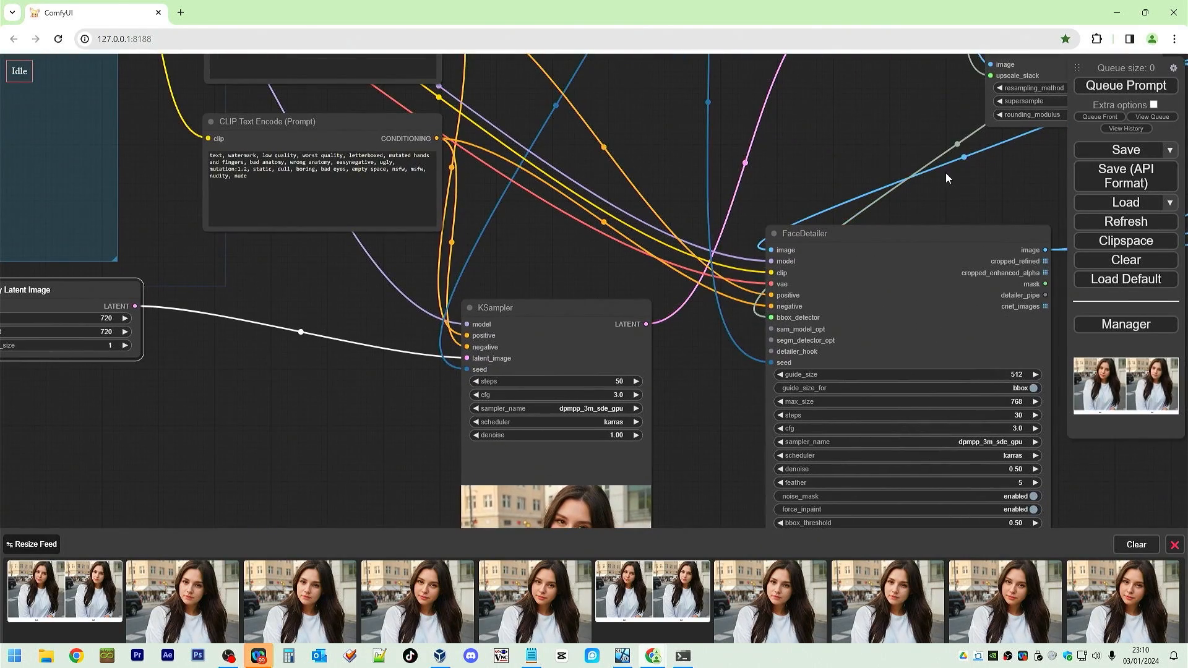
{"action": "left_click_drag", "start_coordinate": [958, 189], "coordinate": [558, 378]}
{"action": "left_click_drag", "start_coordinate": [858, 354], "coordinate": [1108, 177]}
{"action": "left_click_drag", "start_coordinate": [421, 276], "coordinate": [906, 382]}
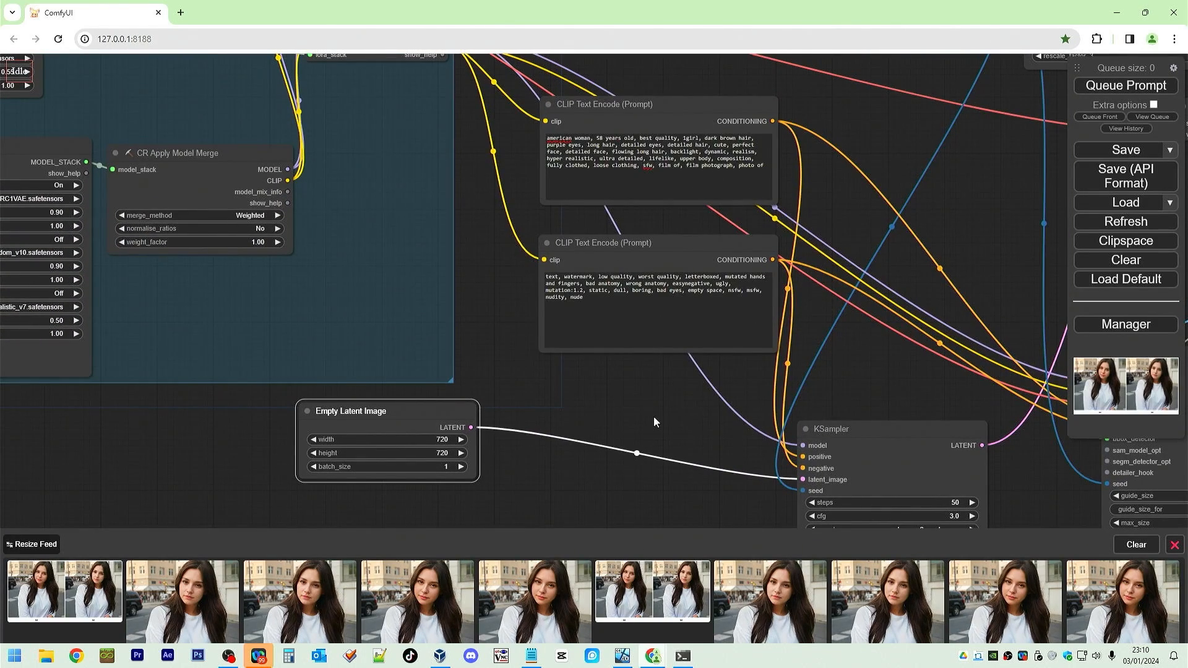
{"action": "left_click_drag", "start_coordinate": [655, 419], "coordinate": [748, 136]}
Add a Load Image node below the Empty Latent Image node, position it and enlarge it.
{"action": "right_click", "coordinate": [430, 326]}
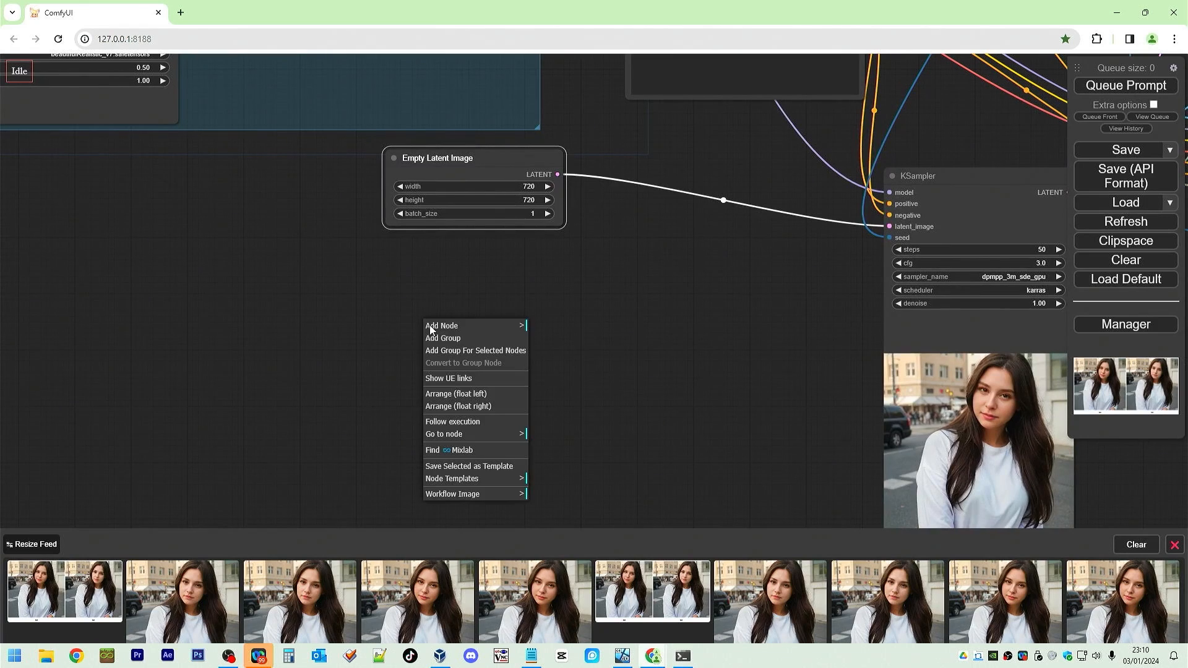
{"action": "left_click", "coordinate": [436, 328]}
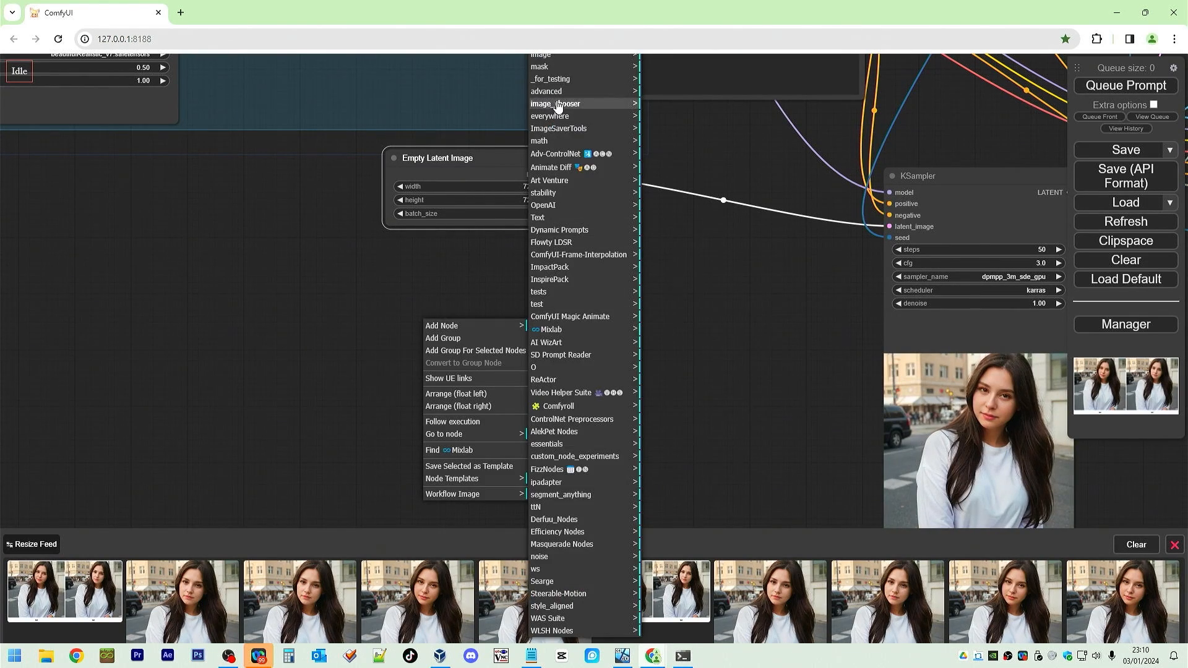
{"action": "left_click", "coordinate": [564, 57]}
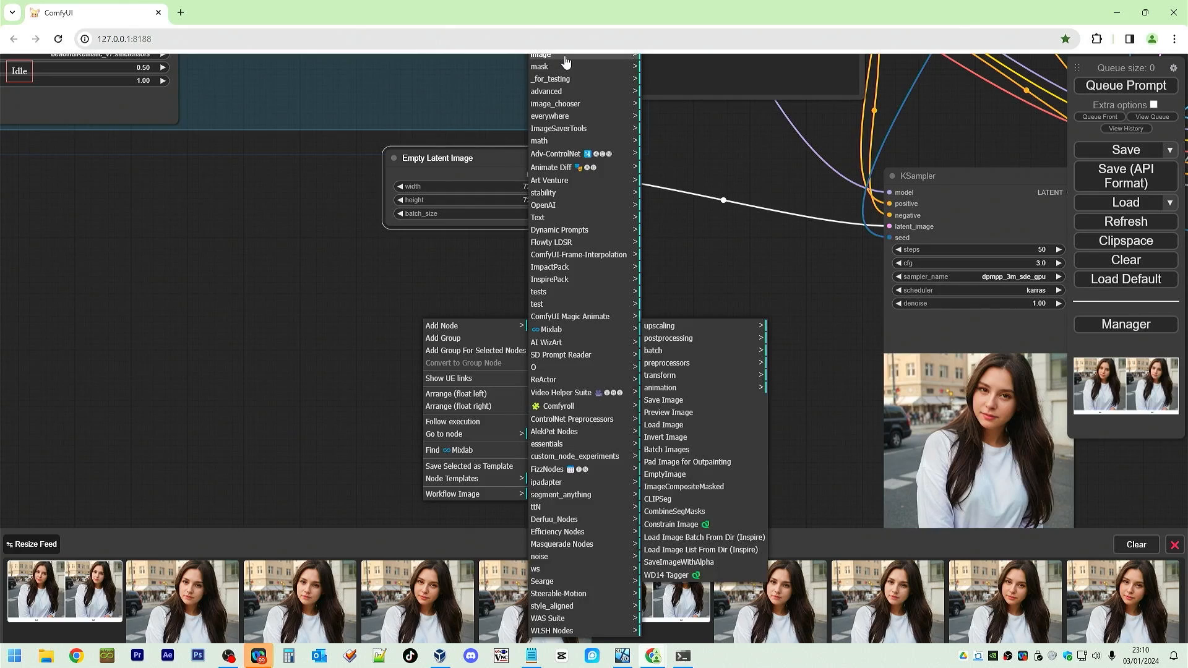
{"action": "left_click", "coordinate": [664, 424]}
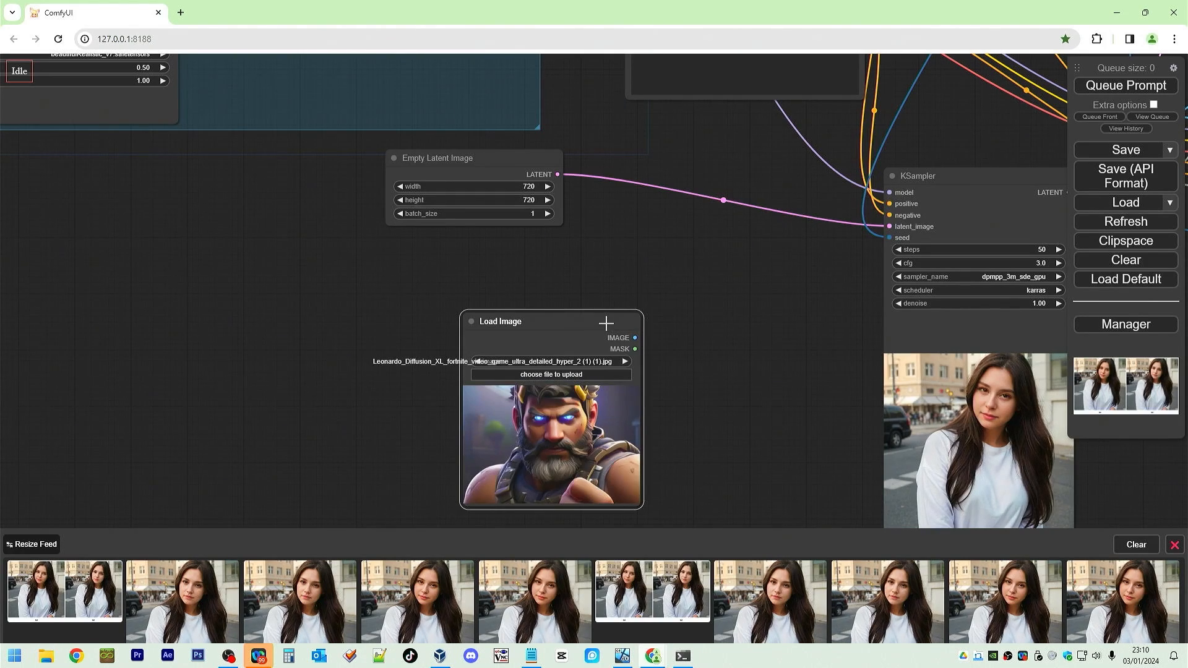
{"action": "left_click_drag", "start_coordinate": [605, 322], "coordinate": [545, 294]}
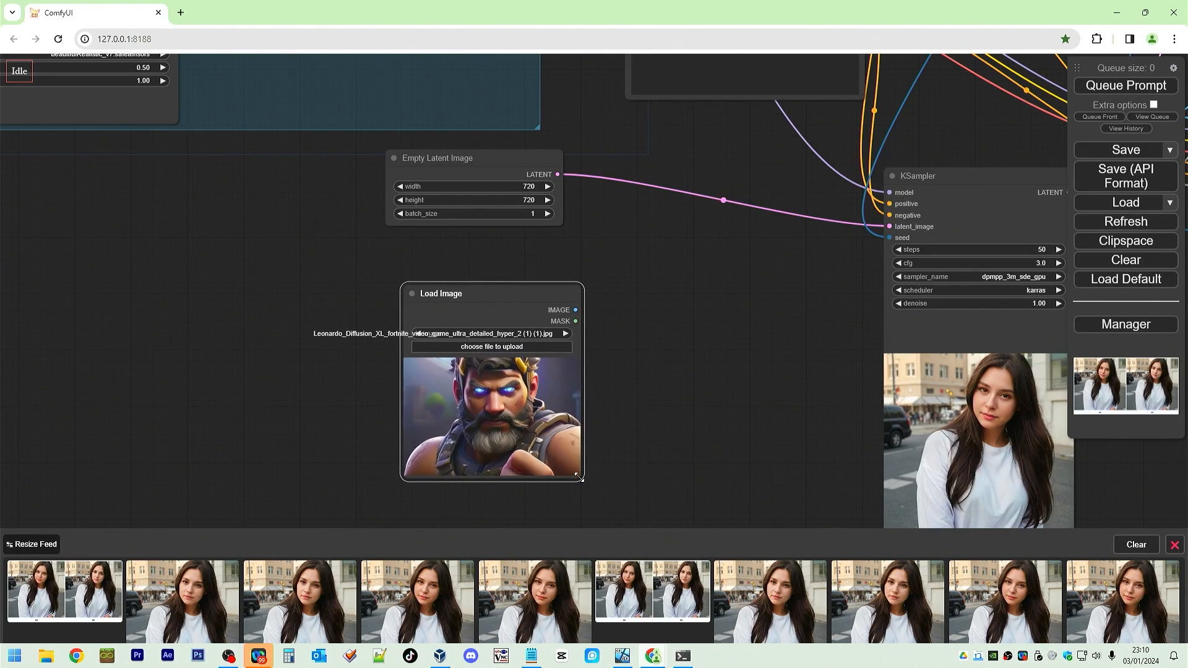
{"action": "left_click_drag", "start_coordinate": [582, 479], "coordinate": [674, 499]}
{"action": "left_click_drag", "start_coordinate": [606, 297], "coordinate": [482, 302]}
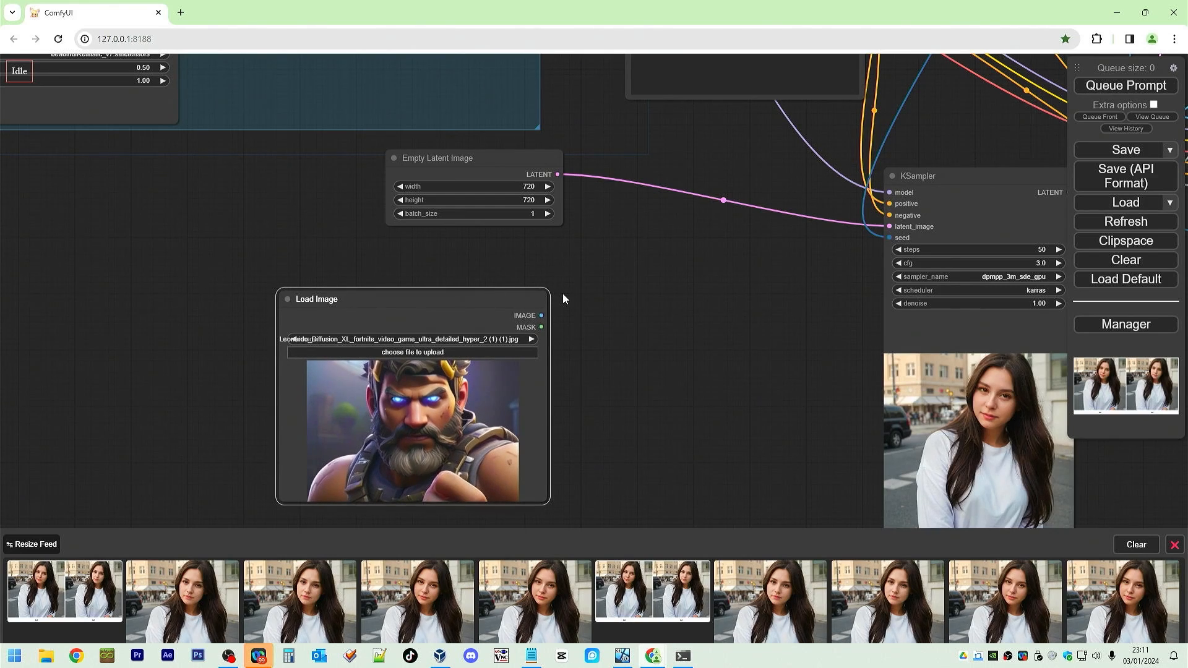
Search for and add a VAE Encode node beside the Load Image node.
{"action": "right_click", "coordinate": [583, 281]}
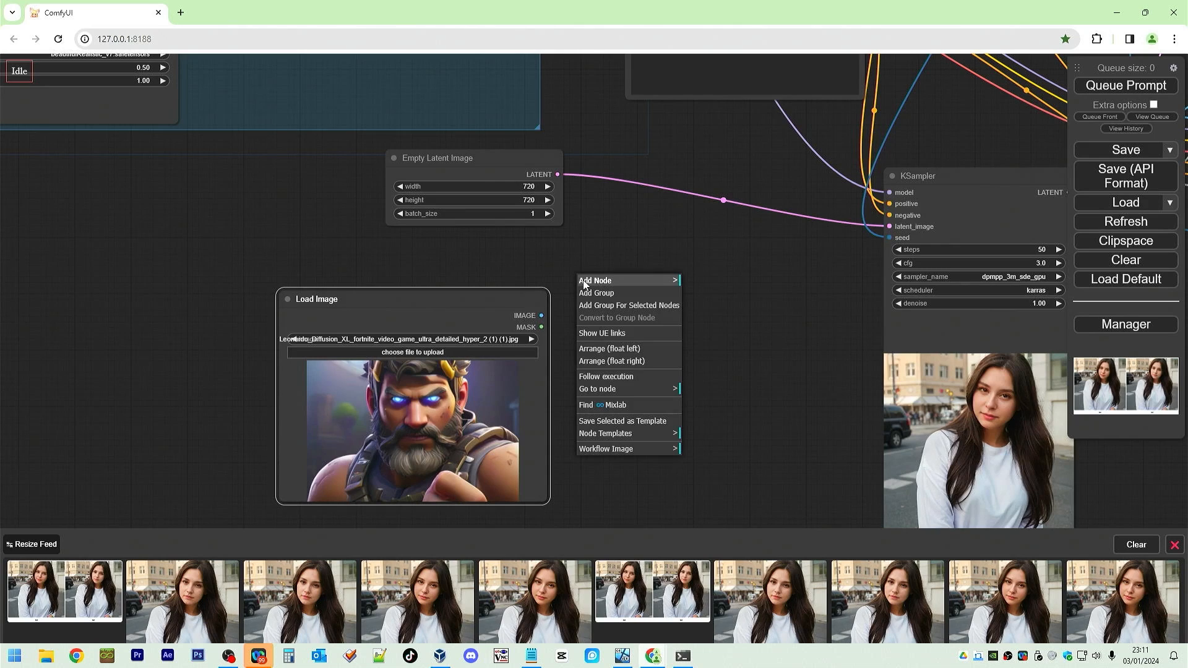
{"action": "left_click", "coordinate": [585, 280]}
{"action": "double_click", "coordinate": [617, 249]}
{"action": "type", "text": "dec"}
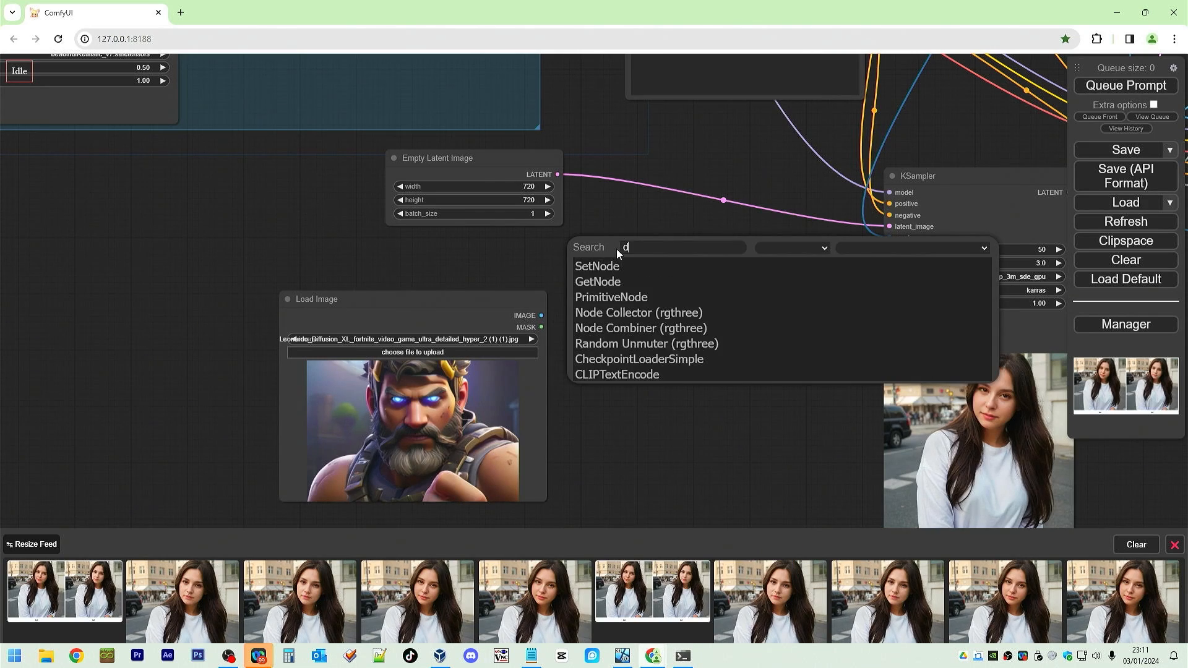
{"action": "key", "text": "BackSpace"}
{"action": "key", "text": "BackSpace"}
{"action": "key", "text": "BackSpace"}
{"action": "type", "text": "vaedeco"}
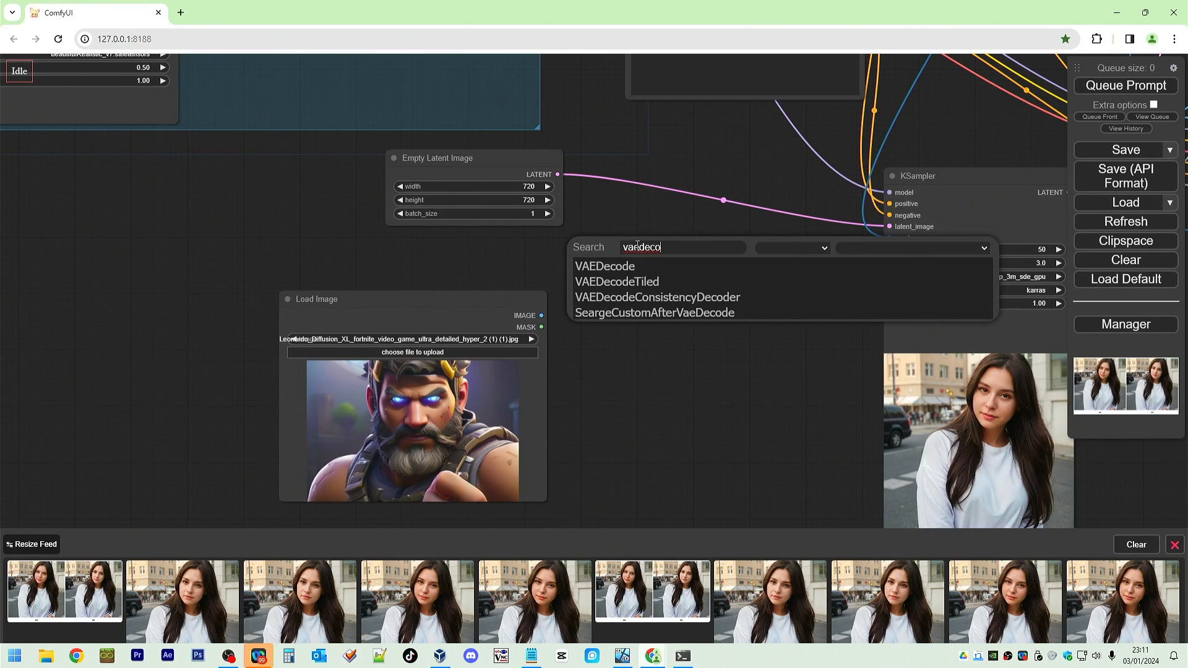
{"action": "key", "text": "BackSpace"}
{"action": "key", "text": "BackSpace"}
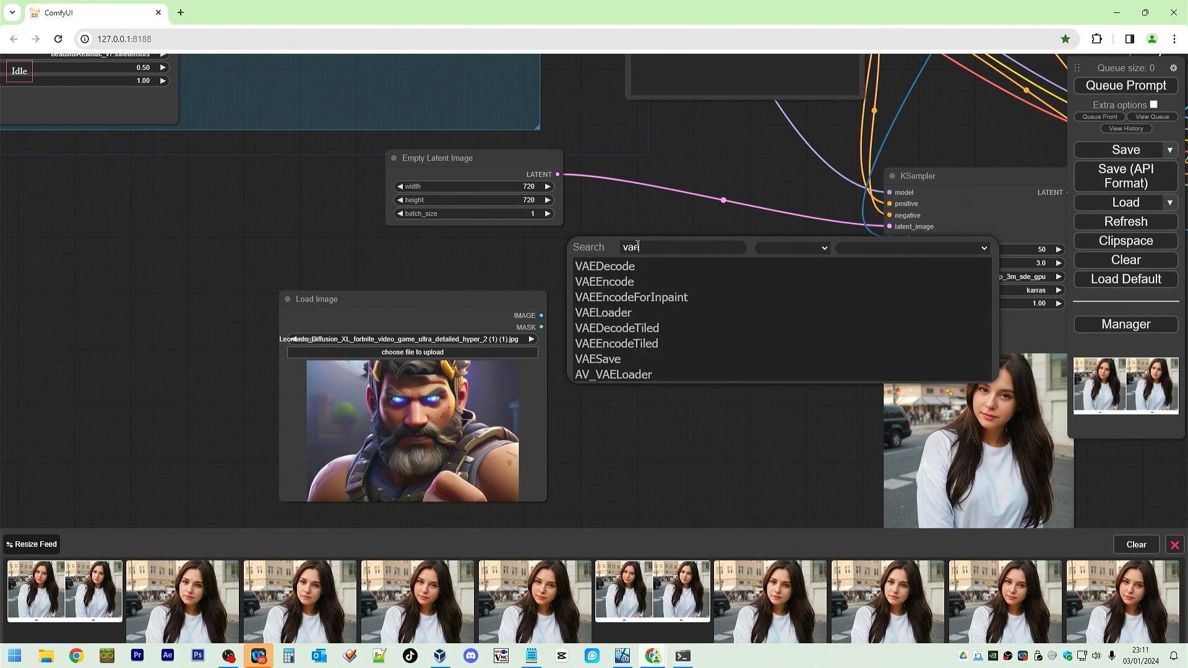
{"action": "type", "text": "encode"}
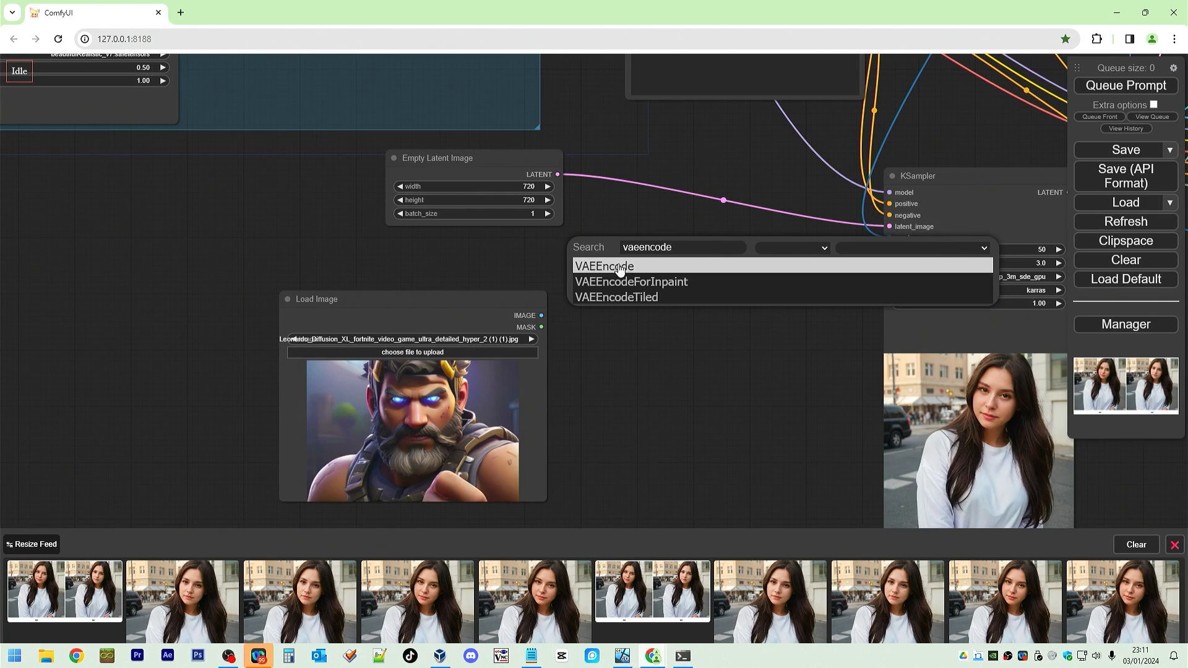
{"action": "left_click", "coordinate": [619, 267]}
{"action": "left_click_drag", "start_coordinate": [665, 273], "coordinate": [660, 307]}
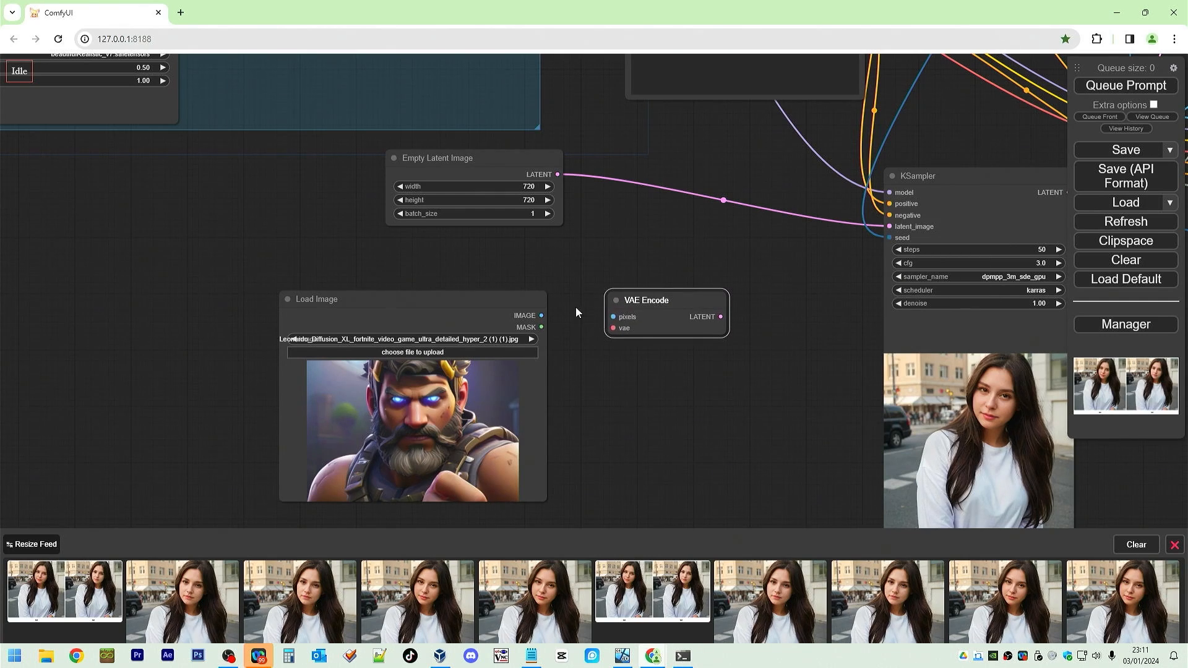
Connect Load Image's IMAGE to VAE Encode's pixels and VAE Encode's LATENT to the KSampler's latent_image.
{"action": "left_click_drag", "start_coordinate": [542, 315], "coordinate": [611, 316]}
{"action": "left_click_drag", "start_coordinate": [720, 317], "coordinate": [890, 227]}
Delete the Empty Latent Image node.
{"action": "left_click", "coordinate": [492, 159]}
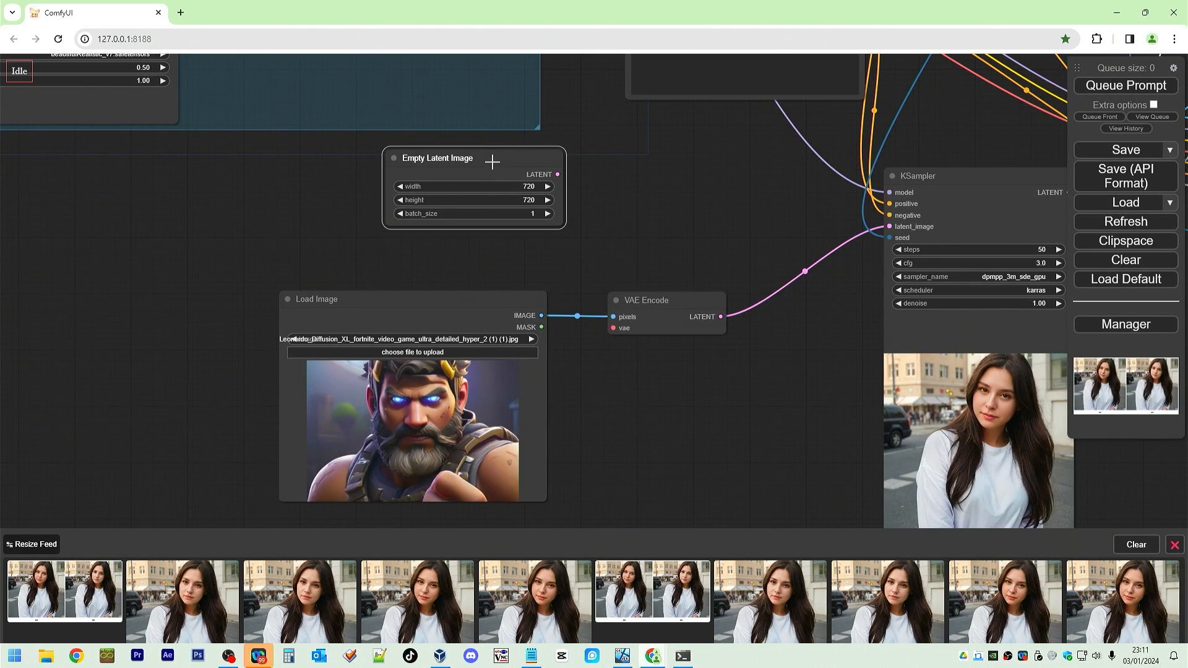
{"action": "key", "text": "Delete"}
{"action": "scroll", "coordinate": [506, 254], "scroll_direction": "down", "scroll_amount": 10}
{"action": "left_click_drag", "start_coordinate": [523, 229], "coordinate": [551, 324]}
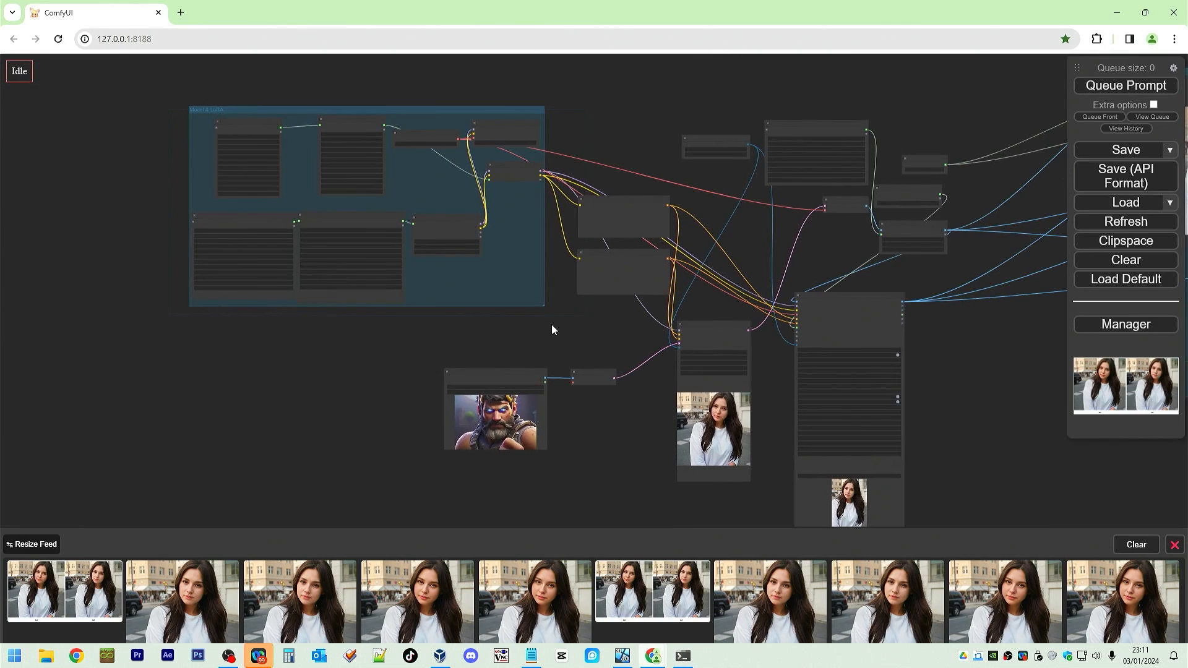
{"action": "scroll", "coordinate": [556, 312], "scroll_direction": "up", "scroll_amount": 2}
{"action": "scroll", "coordinate": [608, 85], "scroll_direction": "up", "scroll_amount": 3}
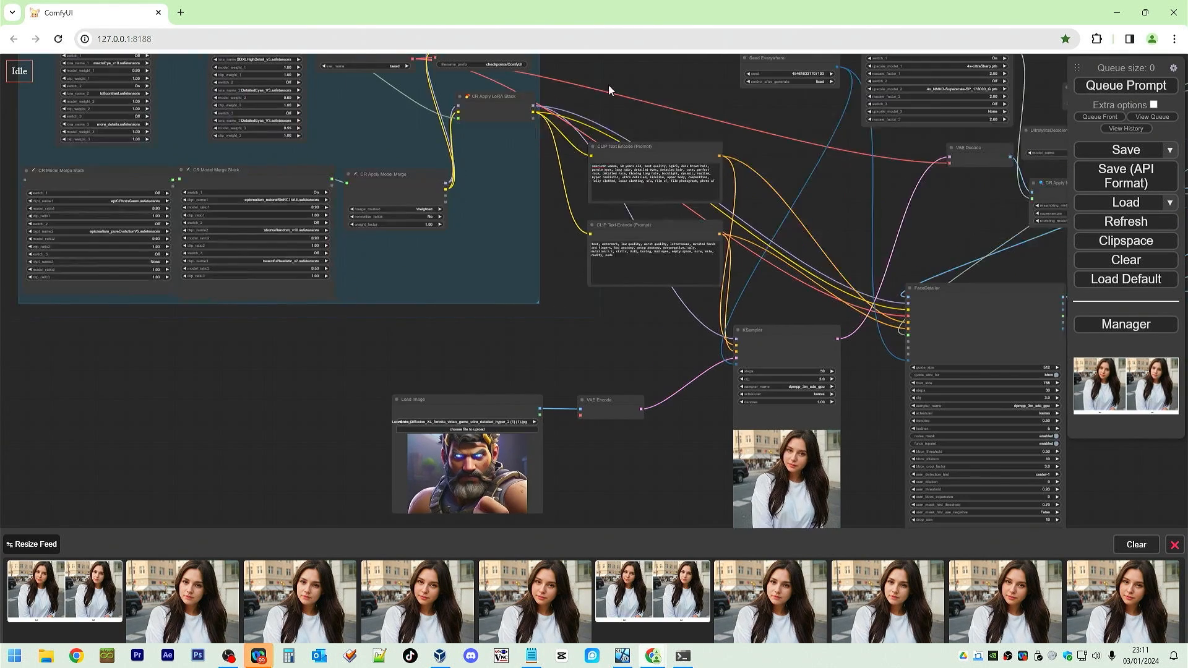
{"action": "left_click_drag", "start_coordinate": [615, 78], "coordinate": [622, 128]}
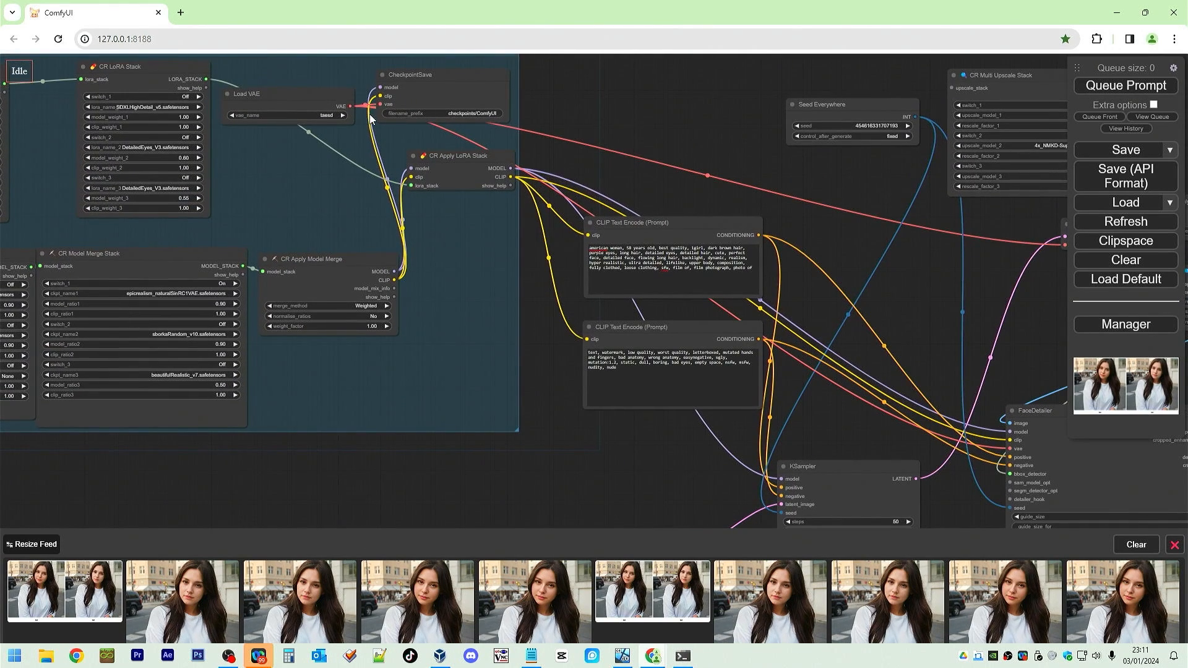
{"action": "mouse_move", "coordinate": [350, 103]}
{"action": "left_mouse_down"}
{"action": "mouse_move", "coordinate": [331, 74]}
{"action": "mouse_move", "coordinate": [338, 93]}
{"action": "left_mouse_up"}
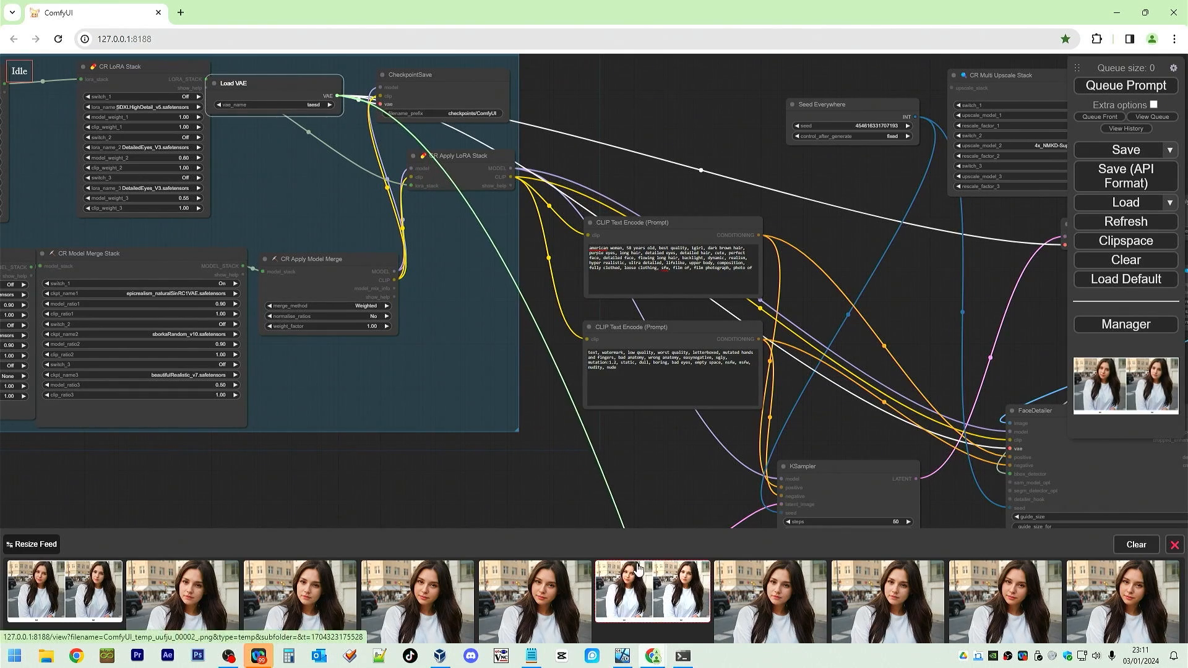
{"action": "left_click", "coordinate": [649, 588]}
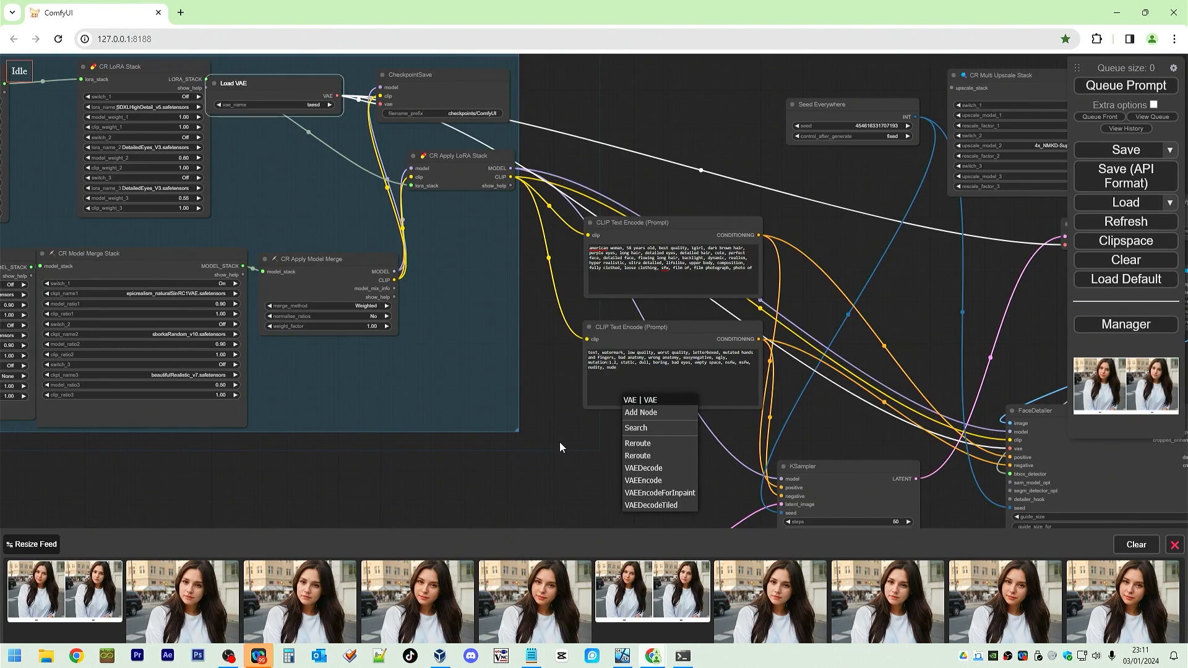
{"action": "left_click", "coordinate": [560, 444]}
Connect the Load VAE node's VAE output to the VAE Encode's vae input.
{"action": "scroll", "coordinate": [597, 501], "scroll_direction": "down", "scroll_amount": 4}
{"action": "left_click_drag", "start_coordinate": [597, 501], "coordinate": [609, 366]}
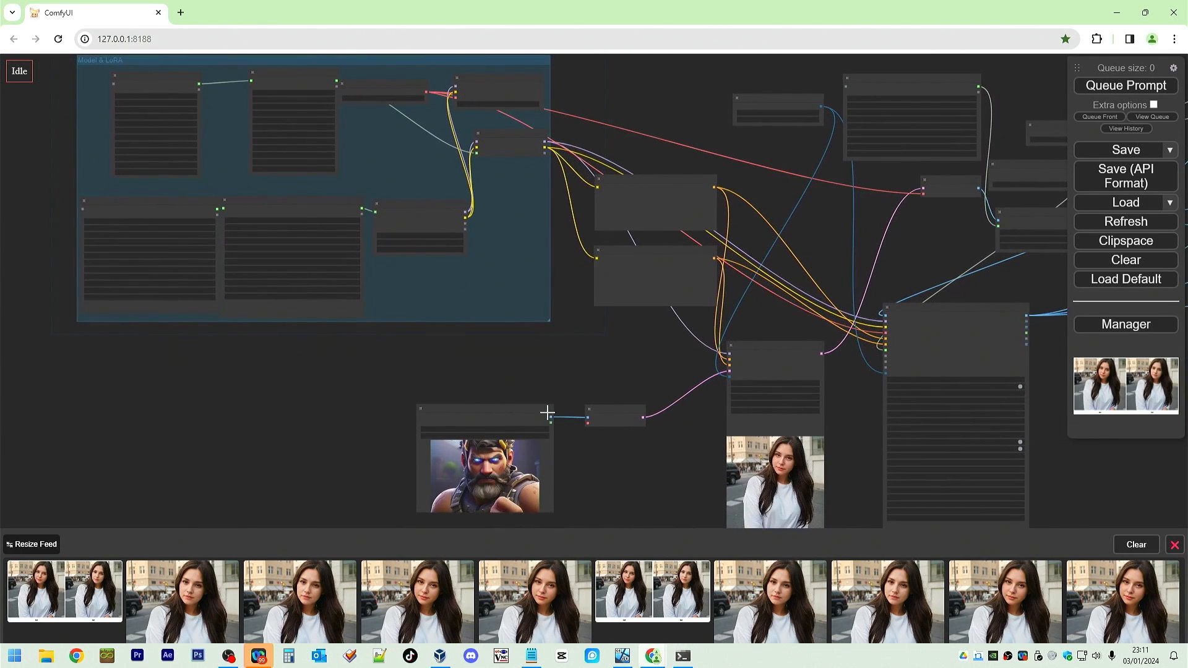
{"action": "left_click_drag", "start_coordinate": [606, 413], "coordinate": [641, 370]}
{"action": "scroll", "coordinate": [589, 360], "scroll_direction": "up", "scroll_amount": 3}
{"action": "left_click_drag", "start_coordinate": [444, 360], "coordinate": [726, 385]}
Move the Load Image node slightly lower next to the VAE Encode node.
{"action": "scroll", "coordinate": [755, 455], "scroll_direction": "down", "scroll_amount": 5}
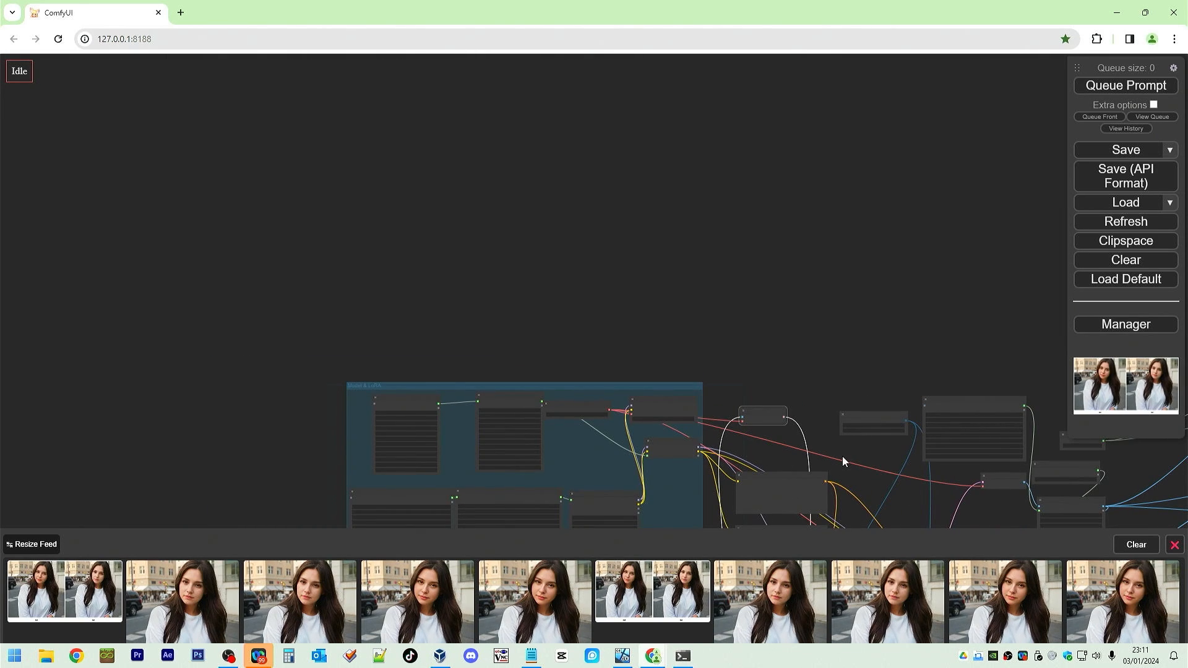
{"action": "left_click_drag", "start_coordinate": [849, 447], "coordinate": [764, 232]}
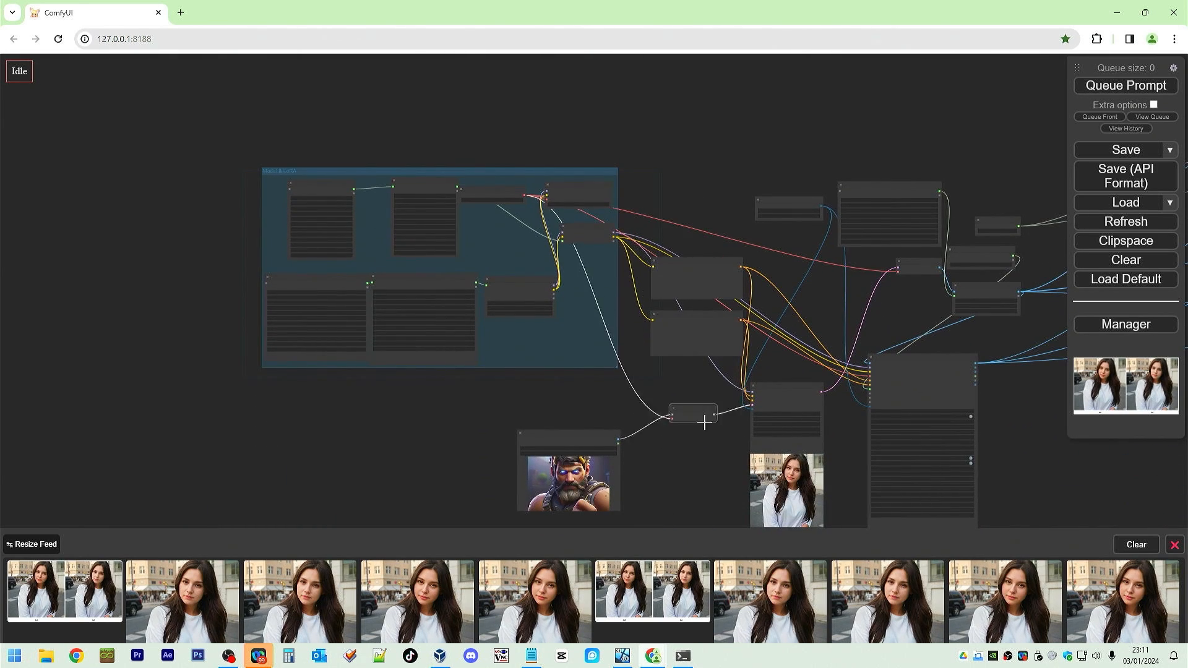
{"action": "scroll", "coordinate": [692, 486], "scroll_direction": "up", "scroll_amount": 5}
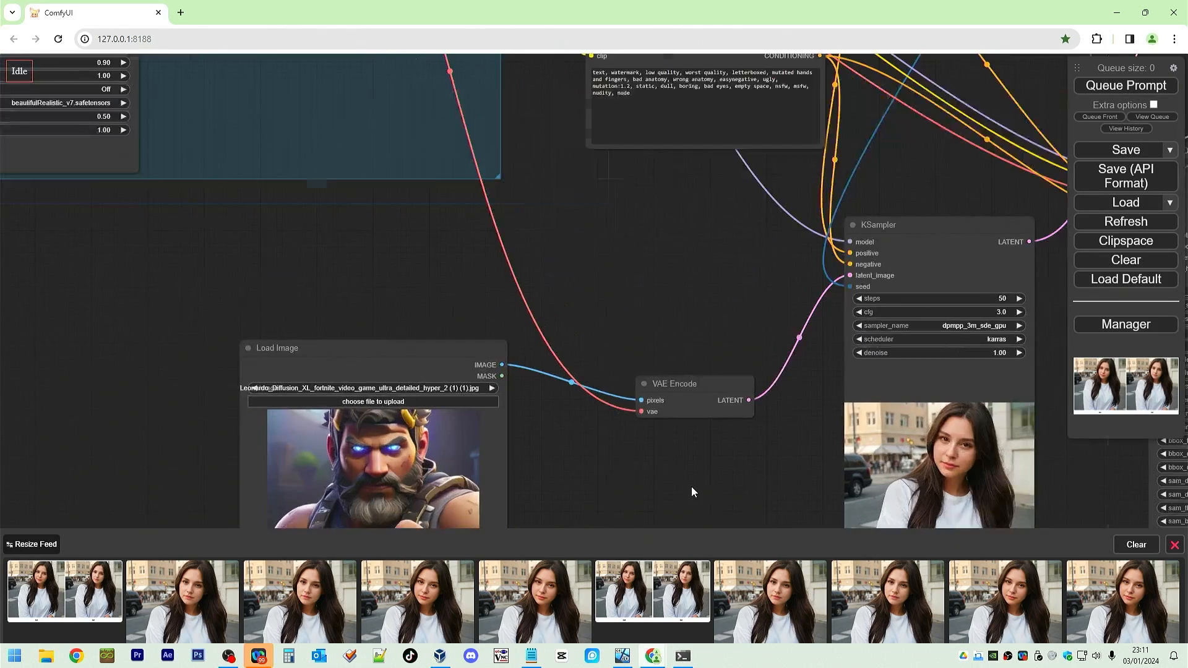
{"action": "left_click_drag", "start_coordinate": [692, 486], "coordinate": [640, 399]}
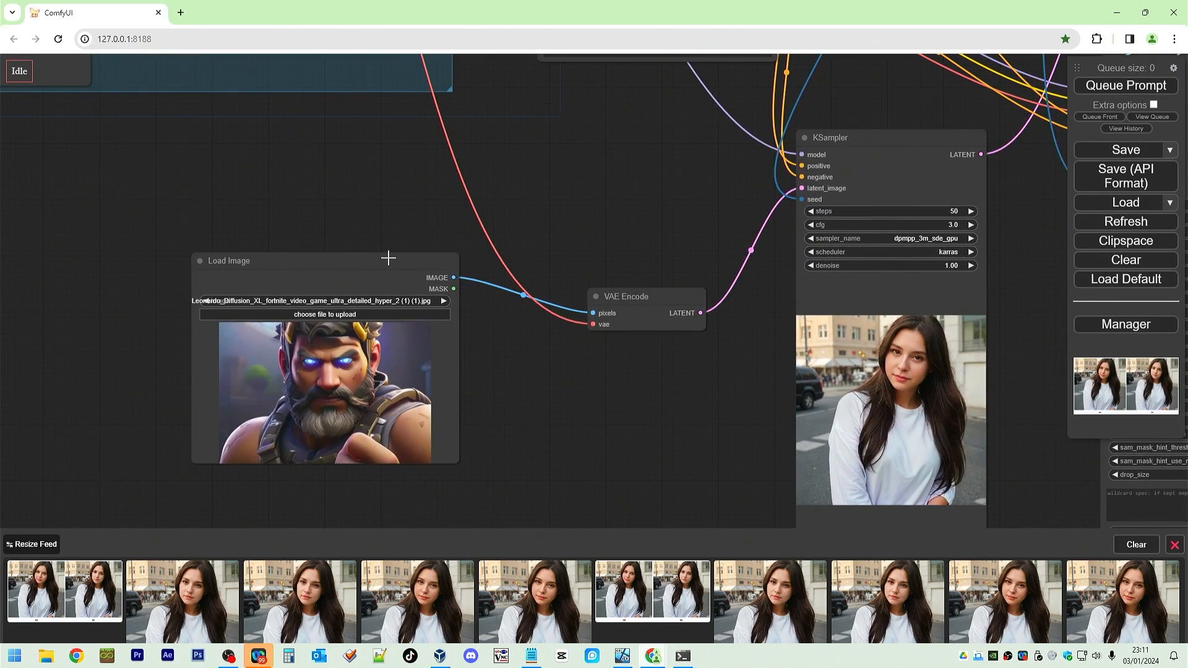
{"action": "left_click_drag", "start_coordinate": [389, 261], "coordinate": [377, 282]}
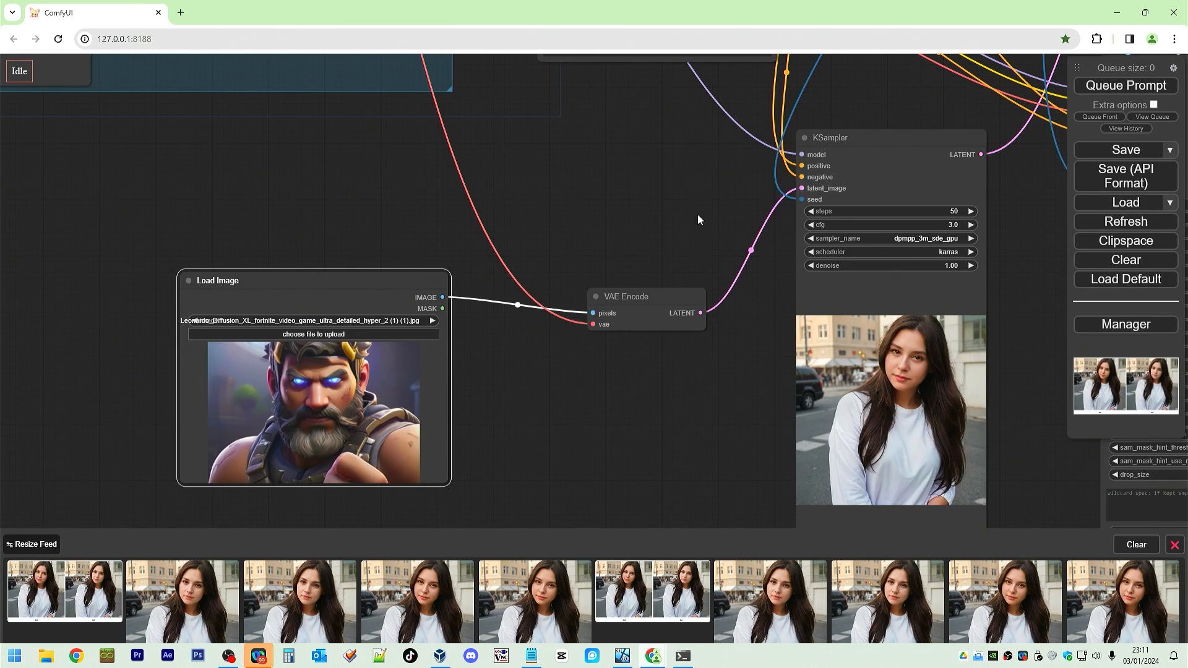
Set the KSampler's steps to 1 and its denoise to 0.01.
{"action": "left_click", "coordinate": [953, 211]}
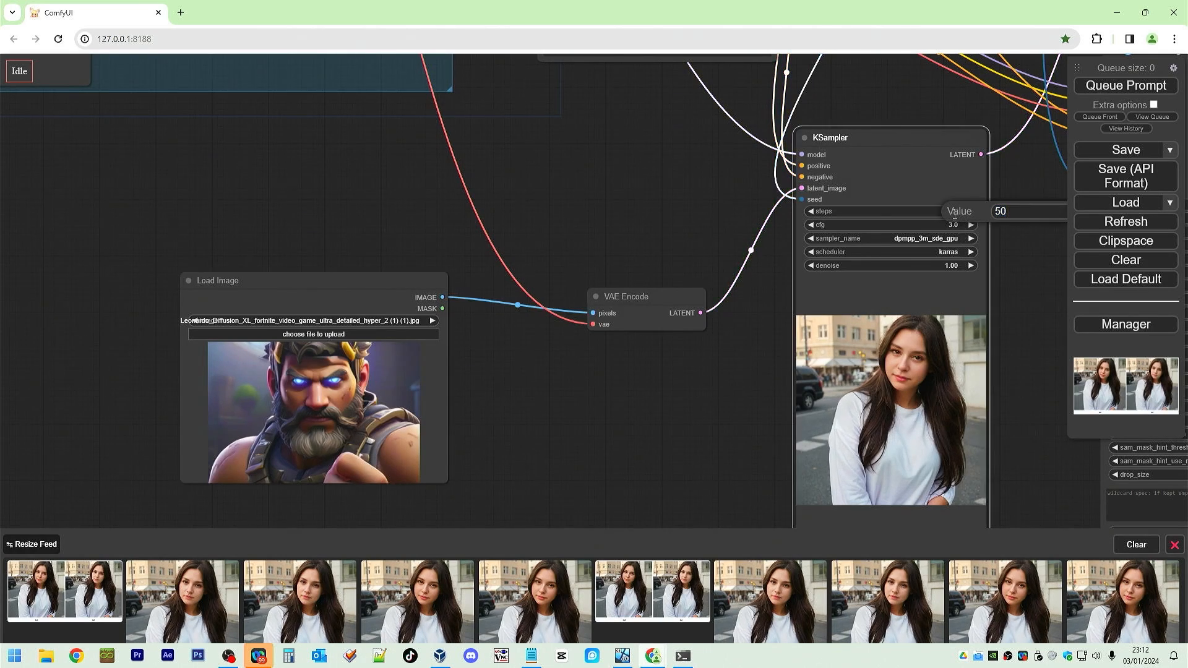
{"action": "double_click", "coordinate": [1046, 213]}
{"action": "type", "text": "1"}
{"action": "key", "text": "Return"}
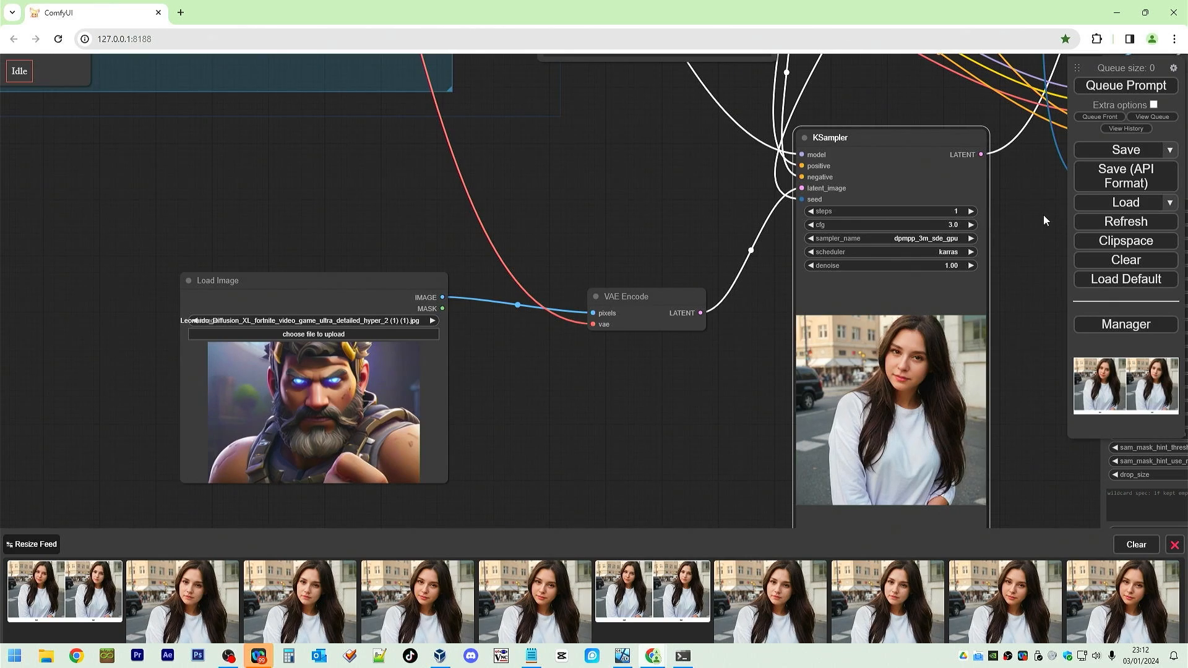
{"action": "left_click", "coordinate": [952, 262]}
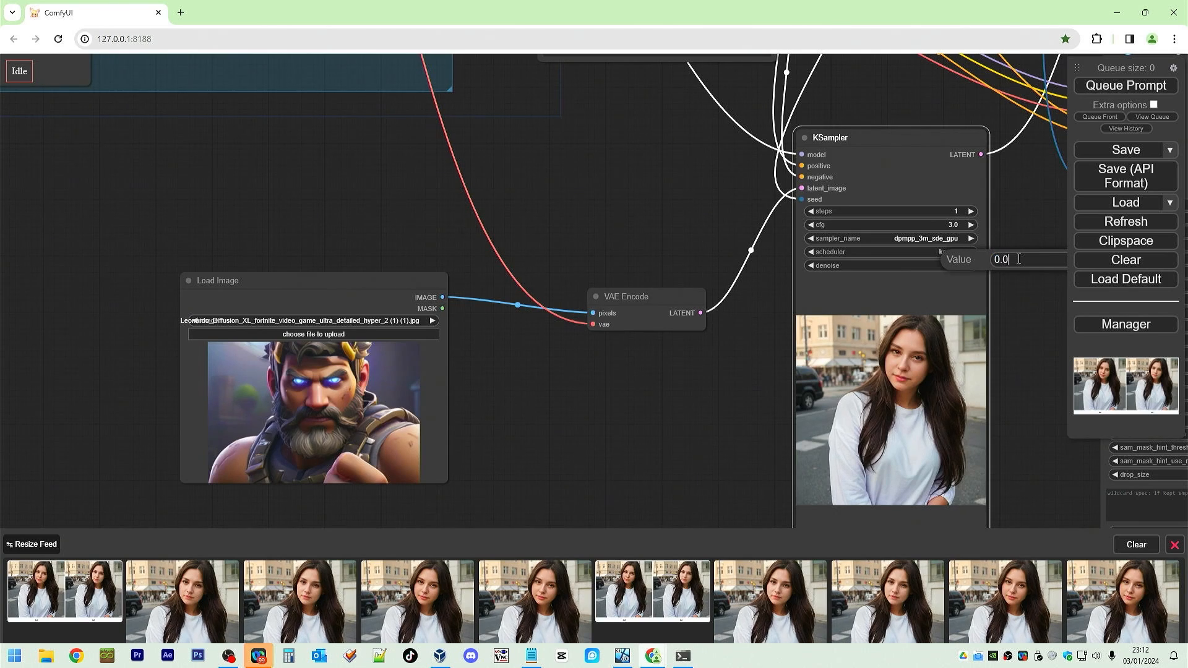
{"action": "type", "text": "0.01"}
{"action": "key", "text": "Return"}
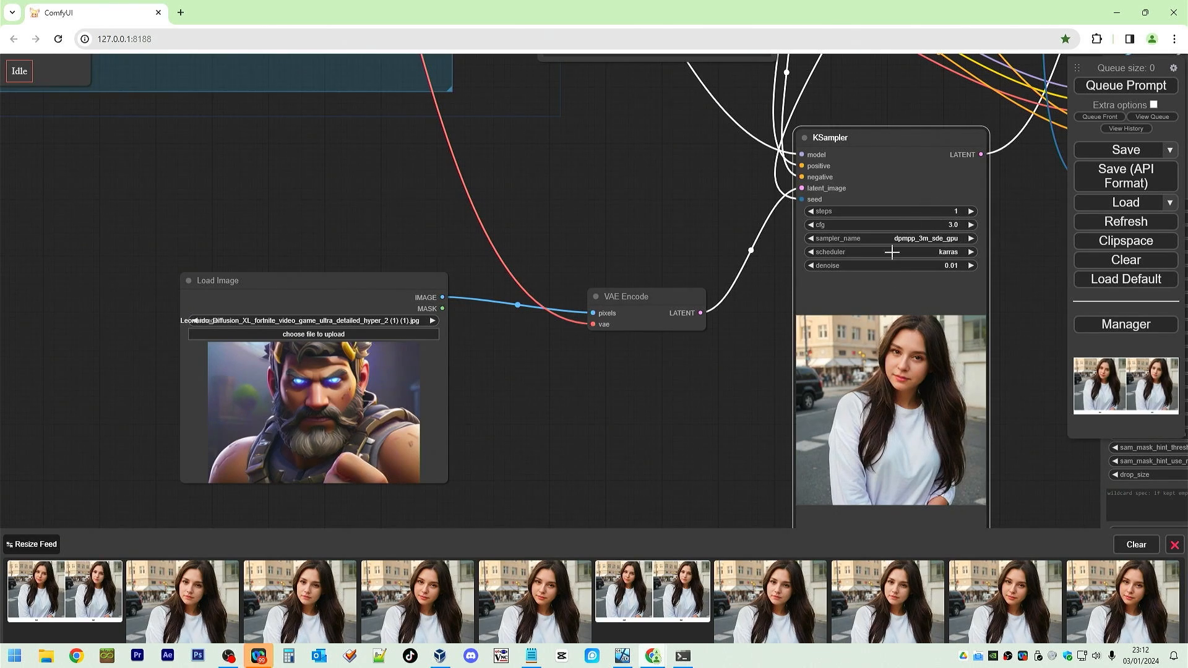
Move the FaceDetailer node to the right, below the upscale nodes.
{"action": "left_click_drag", "start_coordinate": [1036, 255], "coordinate": [403, 341]}
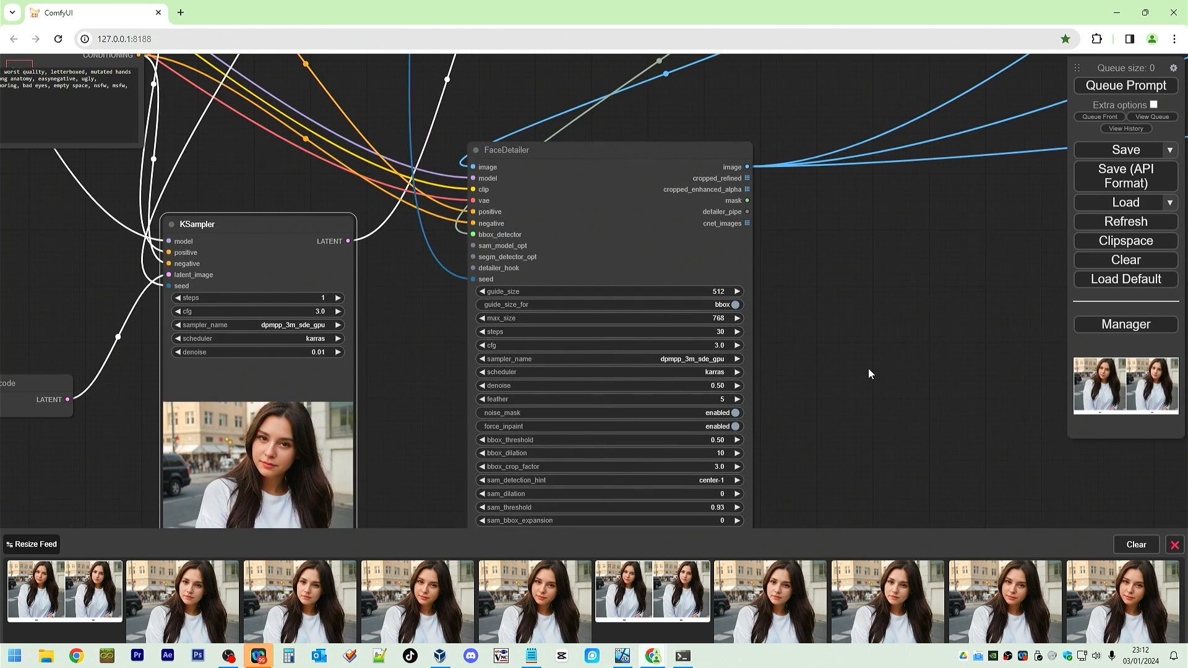
{"action": "left_click_drag", "start_coordinate": [869, 370], "coordinate": [835, 292]}
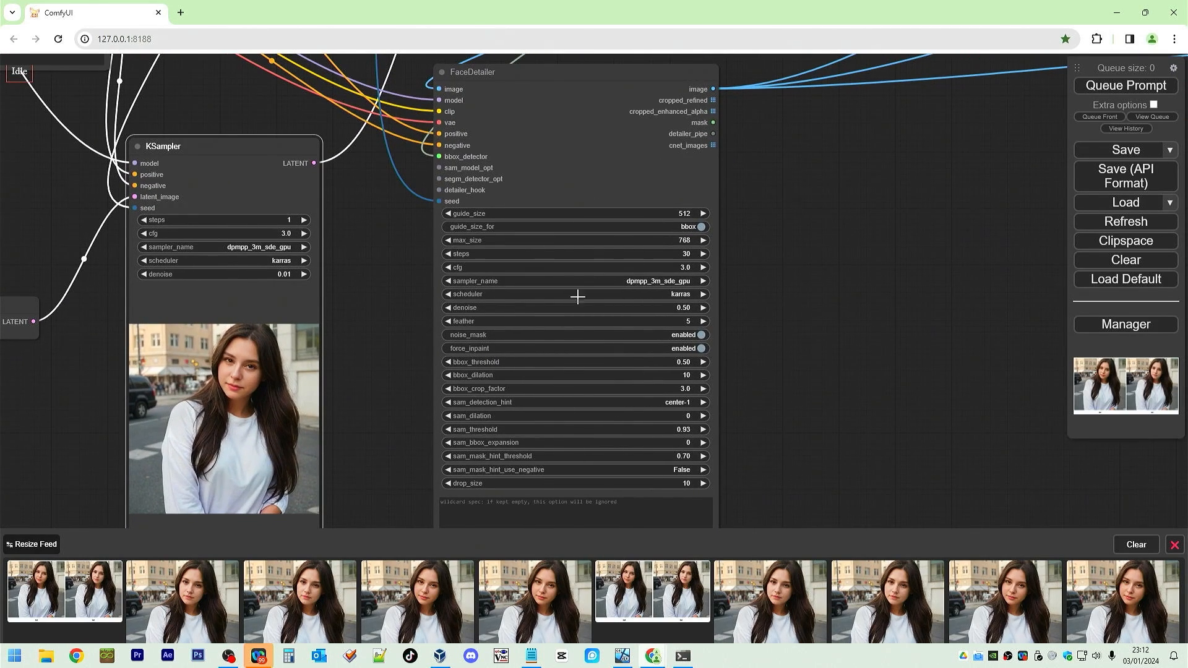
{"action": "left_click_drag", "start_coordinate": [841, 271], "coordinate": [577, 535]}
{"action": "scroll", "coordinate": [657, 440], "scroll_direction": "down", "scroll_amount": 6}
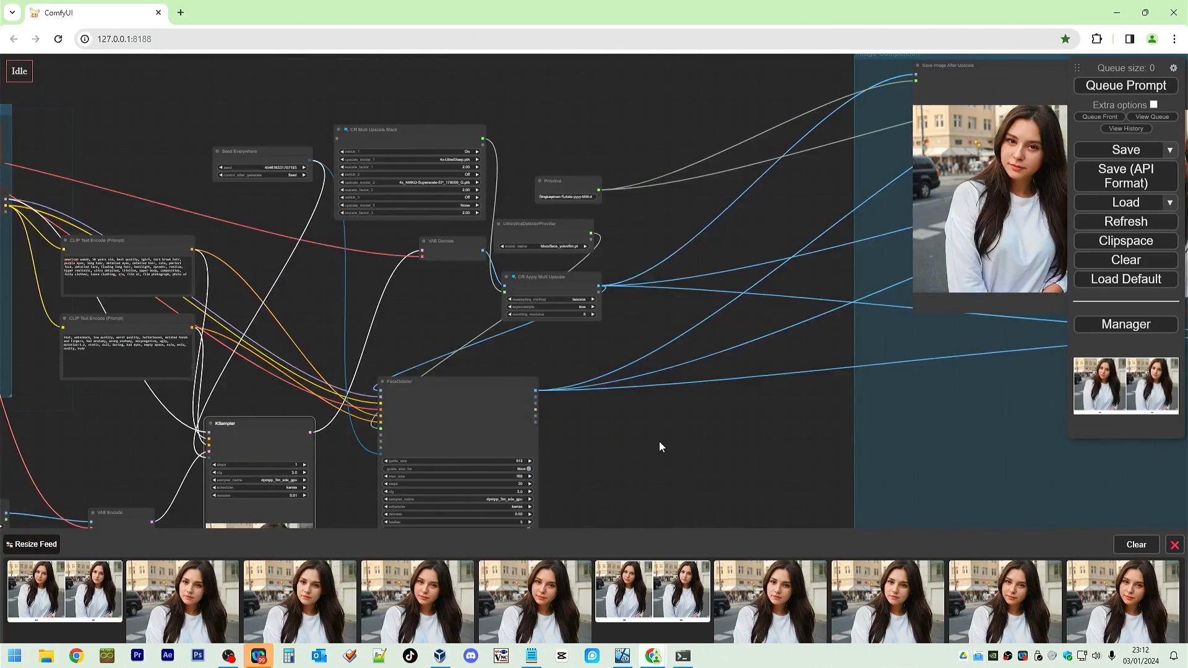
{"action": "left_click_drag", "start_coordinate": [660, 440], "coordinate": [685, 443]}
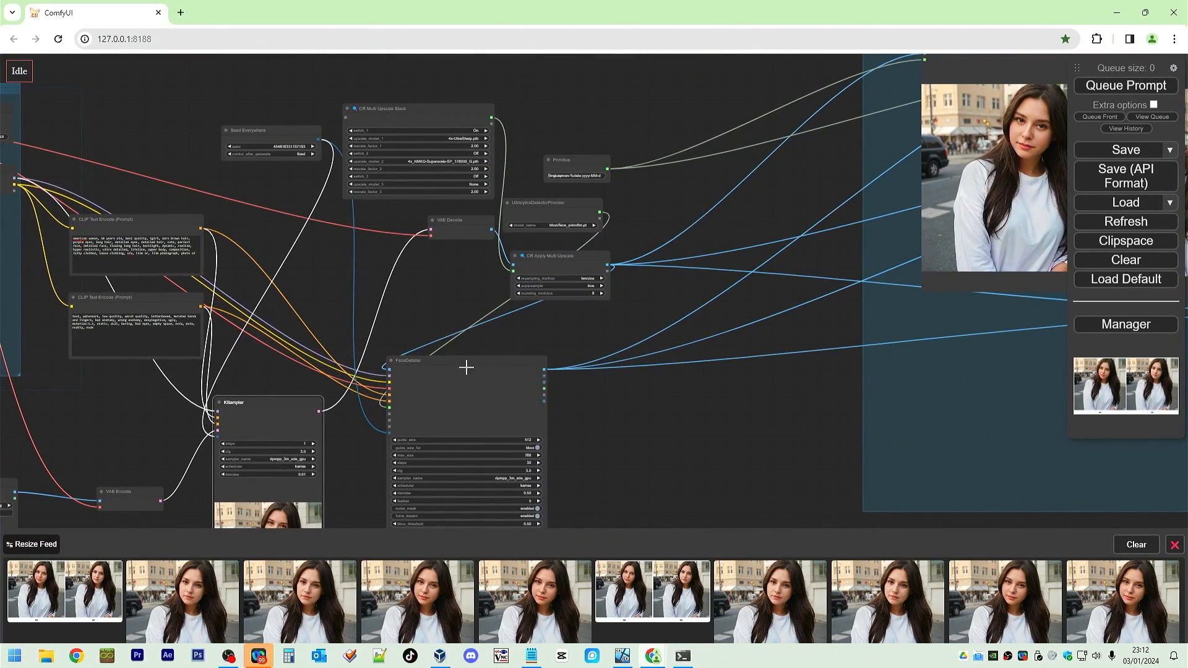
{"action": "left_click_drag", "start_coordinate": [467, 363], "coordinate": [718, 309]}
Queue the prompt and zoom in on the upscaled image in the Image Comparison group.
{"action": "left_click", "coordinate": [1117, 87]}
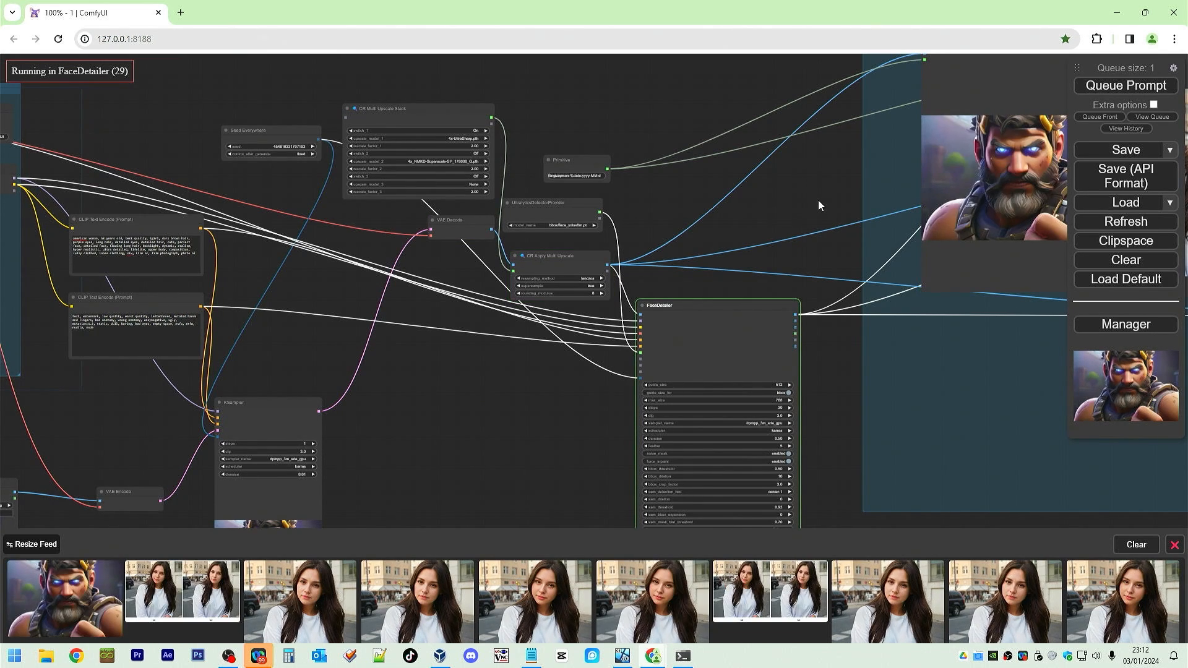
{"action": "left_click_drag", "start_coordinate": [818, 200], "coordinate": [292, 298]}
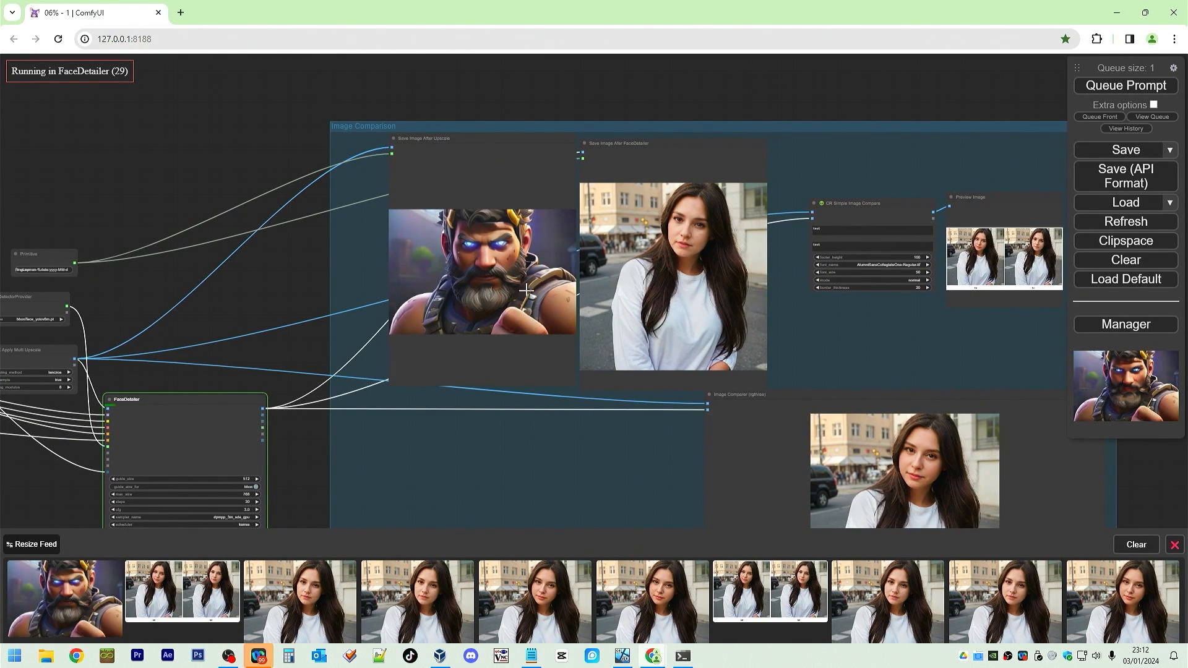
{"action": "scroll", "coordinate": [483, 284], "scroll_direction": "up", "scroll_amount": 6}
{"action": "scroll", "coordinate": [484, 286], "scroll_direction": "up", "scroll_amount": 3}
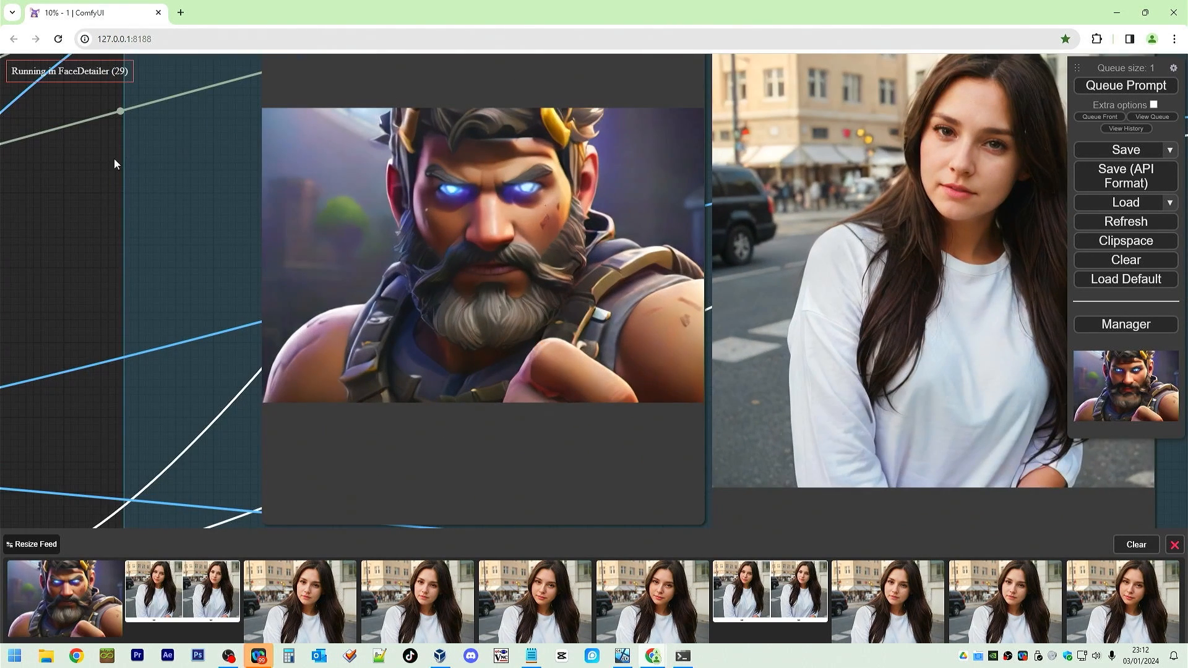
Close the image feed strip.
{"action": "left_click_drag", "start_coordinate": [114, 158], "coordinate": [3, 238]}
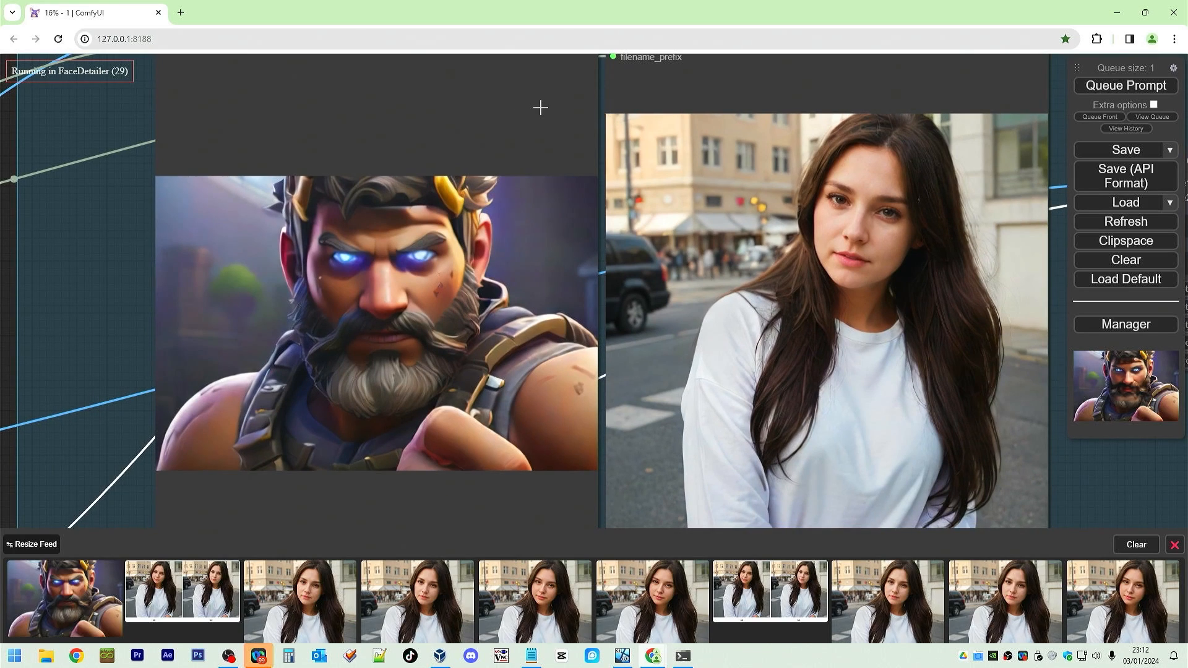
{"action": "left_click_drag", "start_coordinate": [538, 106], "coordinate": [504, 109]}
{"action": "left_click_drag", "start_coordinate": [581, 114], "coordinate": [562, 120]}
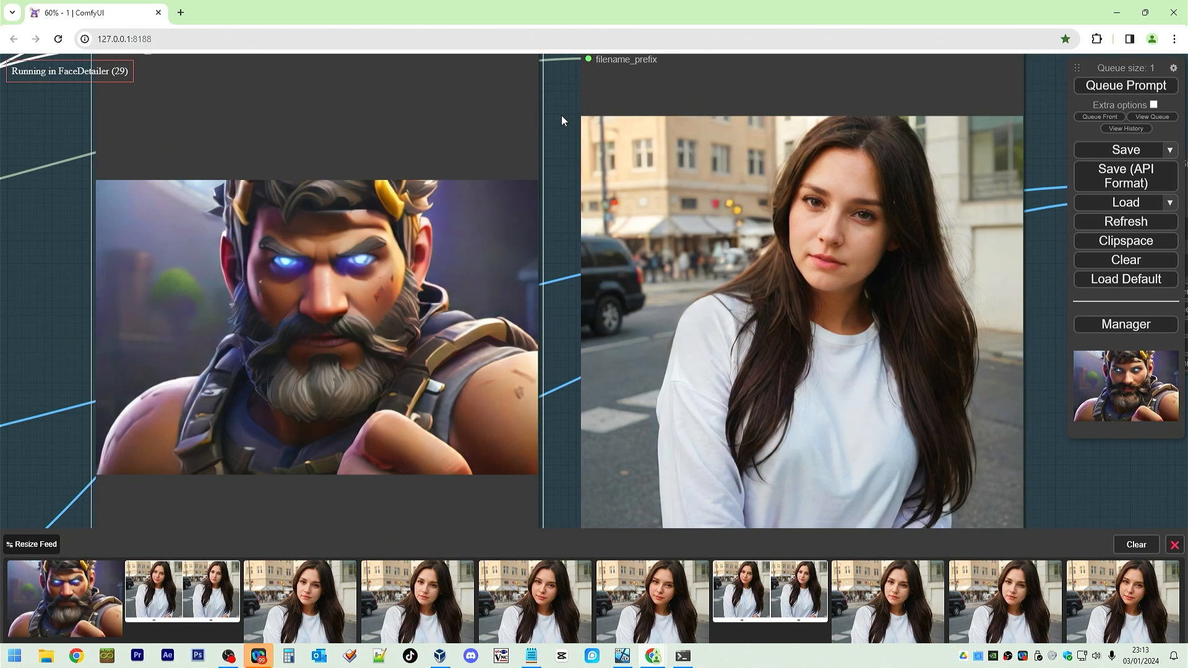
{"action": "scroll", "coordinate": [562, 115], "scroll_direction": "down", "scroll_amount": 5}
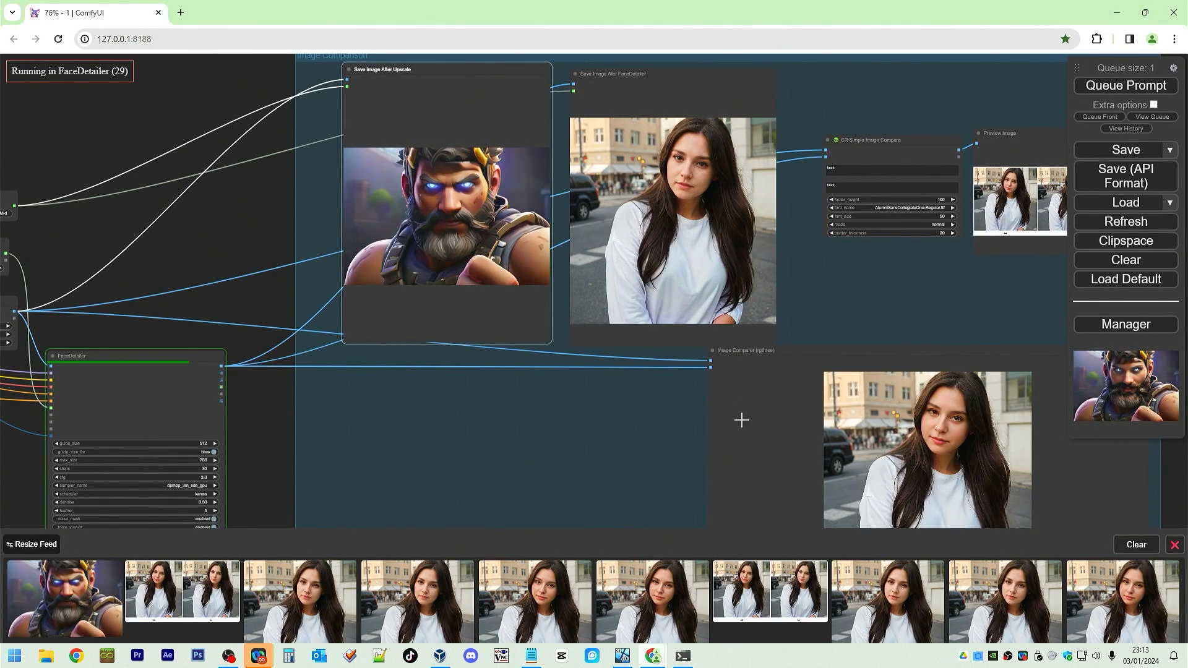
{"action": "left_click", "coordinate": [1175, 546]}
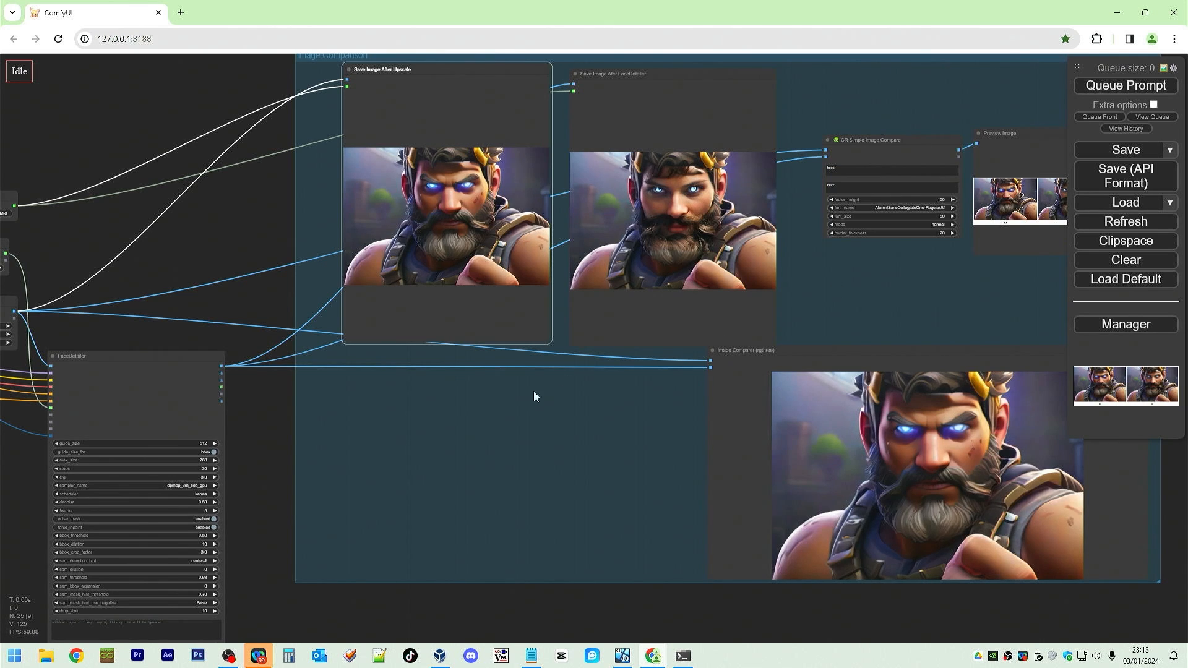
Move the FaceDetailer node further left, away from the Image Comparison group.
{"action": "scroll", "coordinate": [592, 444], "scroll_direction": "up", "scroll_amount": 6}
{"action": "left_click_drag", "start_coordinate": [666, 464], "coordinate": [155, 356]}
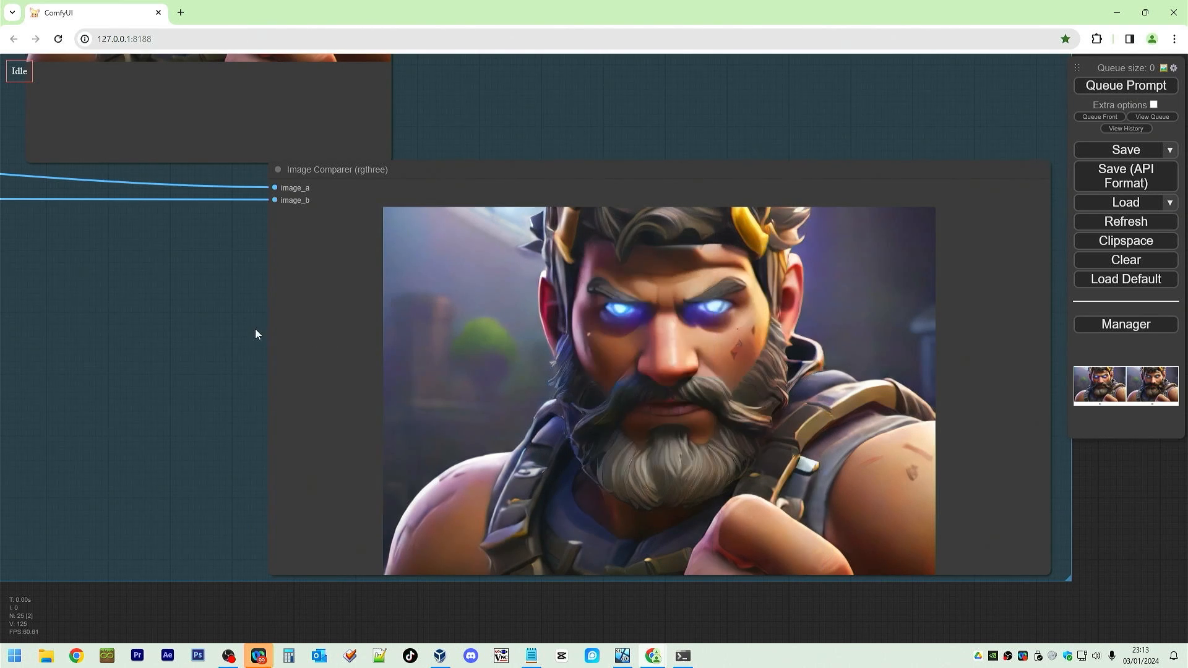
{"action": "scroll", "coordinate": [256, 330], "scroll_direction": "down", "scroll_amount": 5}
{"action": "scroll", "coordinate": [256, 334], "scroll_direction": "down", "scroll_amount": 5}
{"action": "left_click_drag", "start_coordinate": [138, 429], "coordinate": [746, 446]}
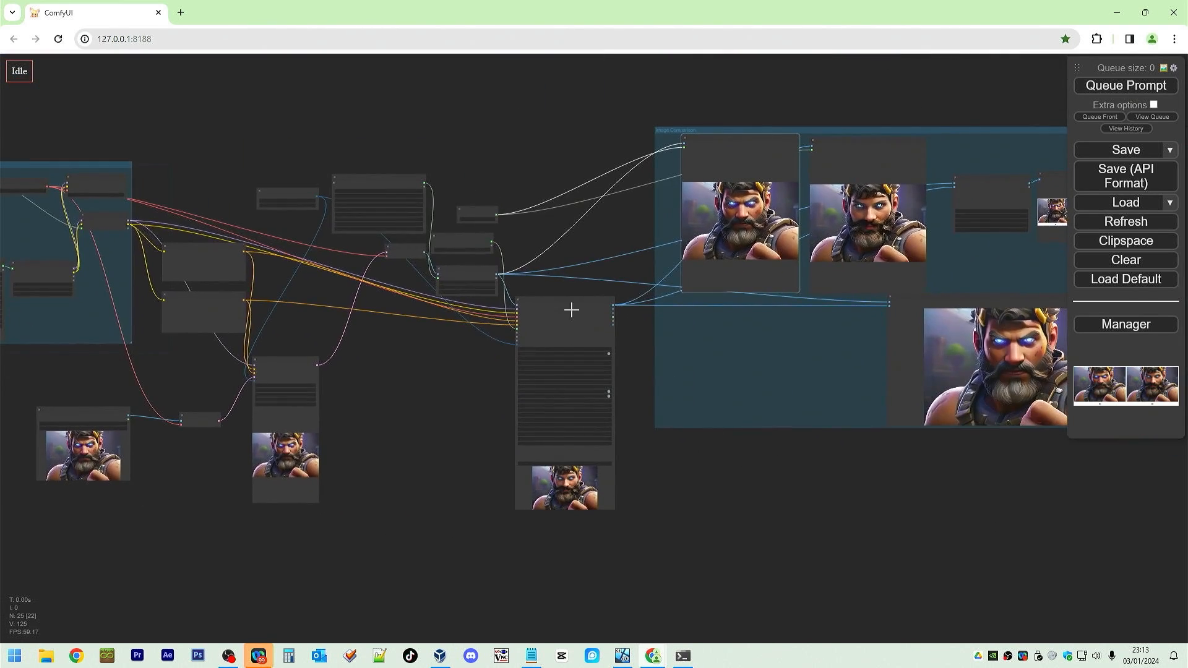
{"action": "scroll", "coordinate": [570, 308], "scroll_direction": "up", "scroll_amount": 5}
{"action": "scroll", "coordinate": [656, 335], "scroll_direction": "up", "scroll_amount": 6}
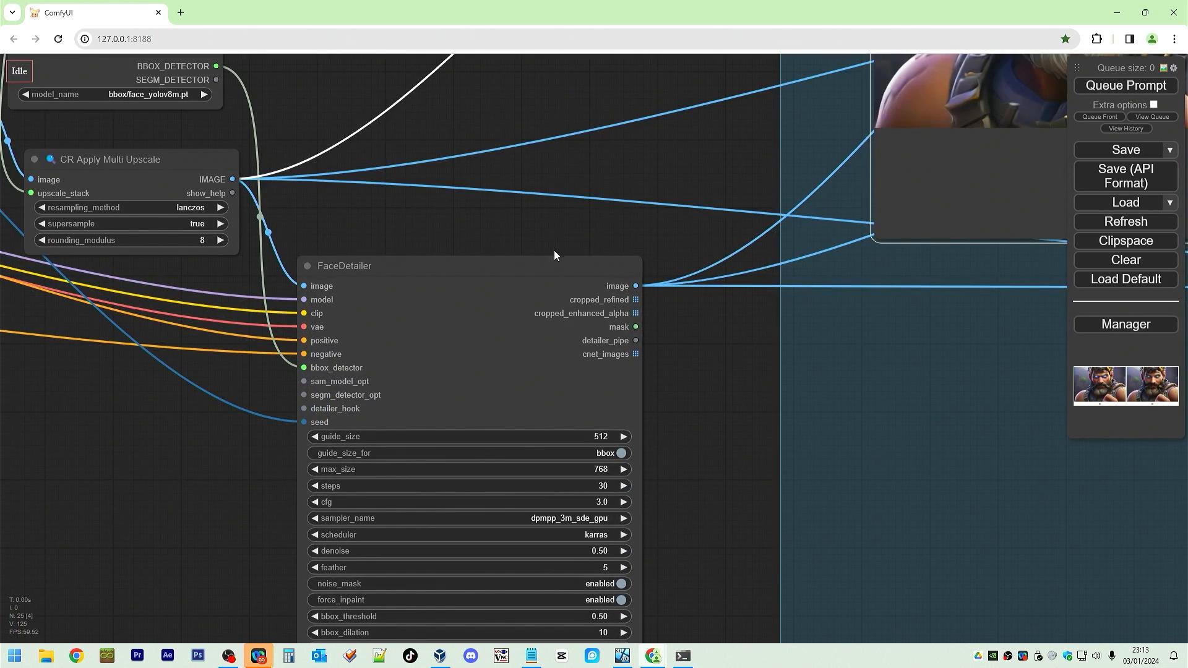
{"action": "left_click_drag", "start_coordinate": [555, 259], "coordinate": [248, 272]}
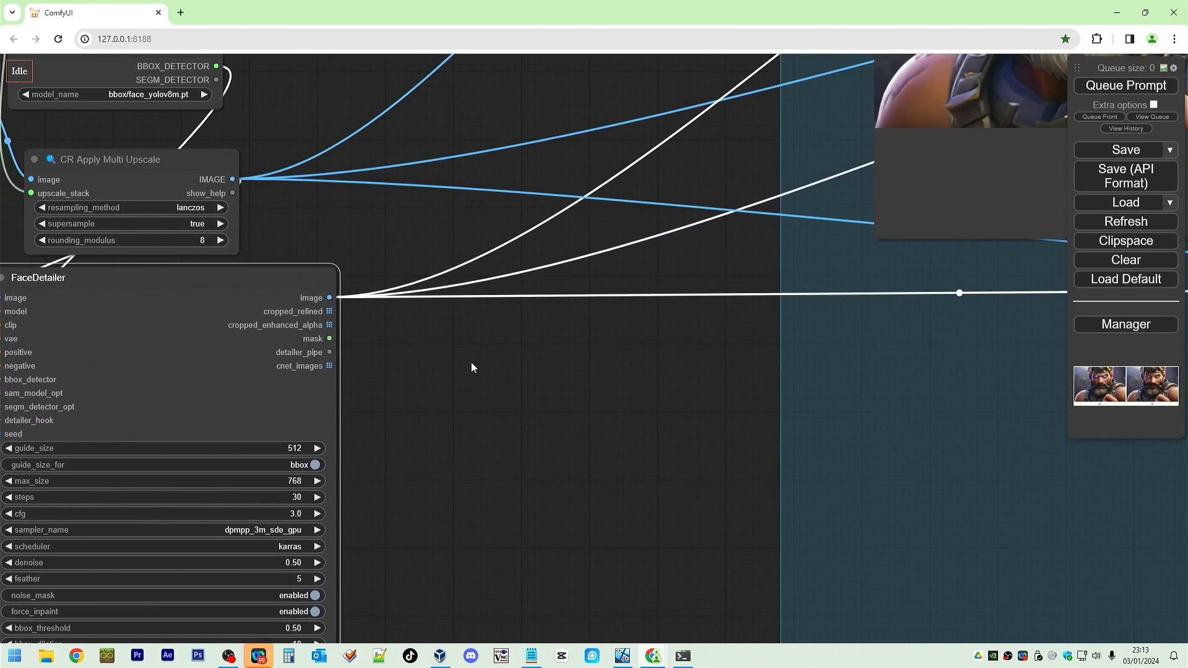
Add a Preview Image node and connect the FaceDetailer's cropped_refined output to it.
{"action": "double_click", "coordinate": [547, 346]}
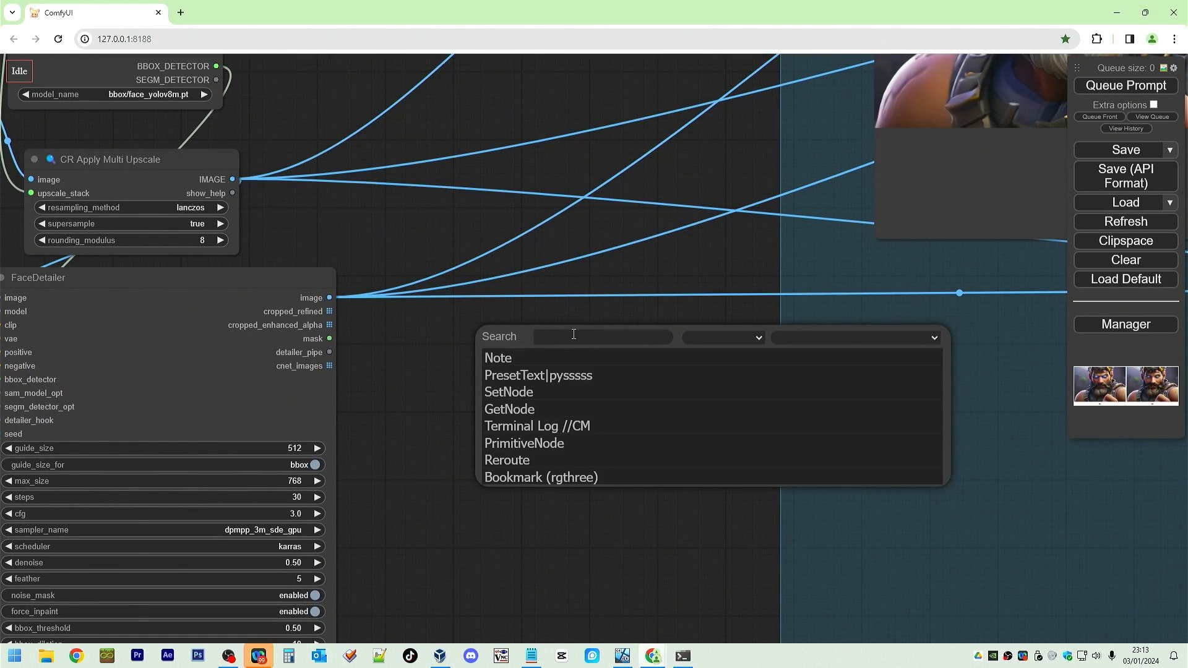
{"action": "type", "text": "preview"}
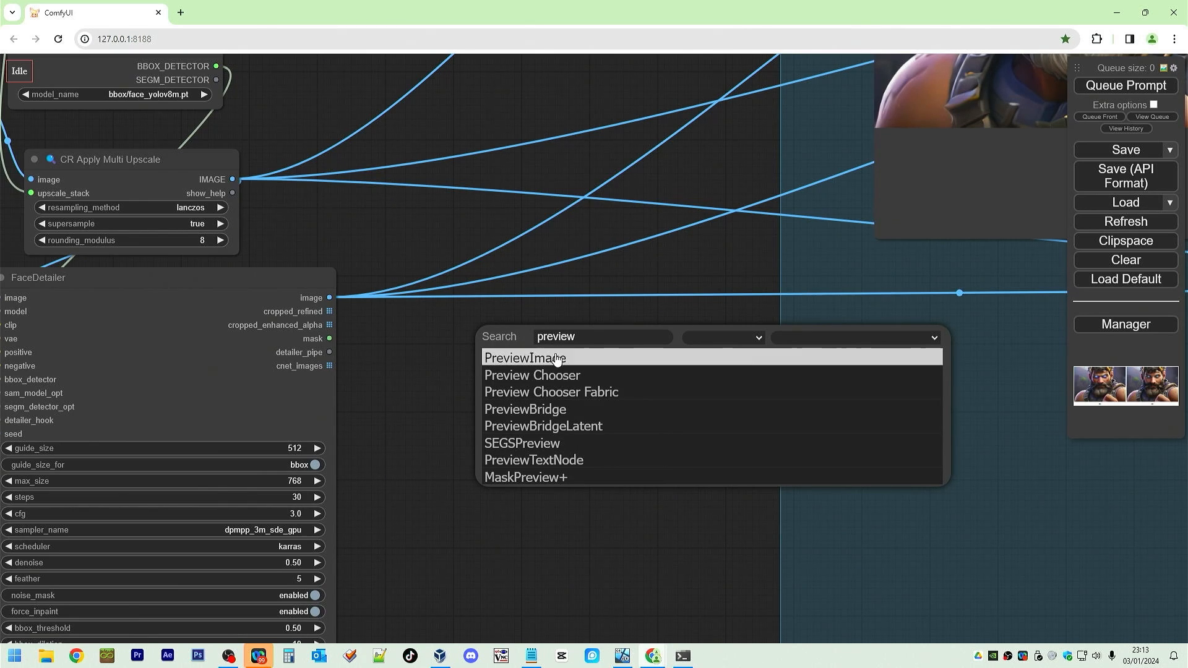
{"action": "left_click", "coordinate": [555, 357]}
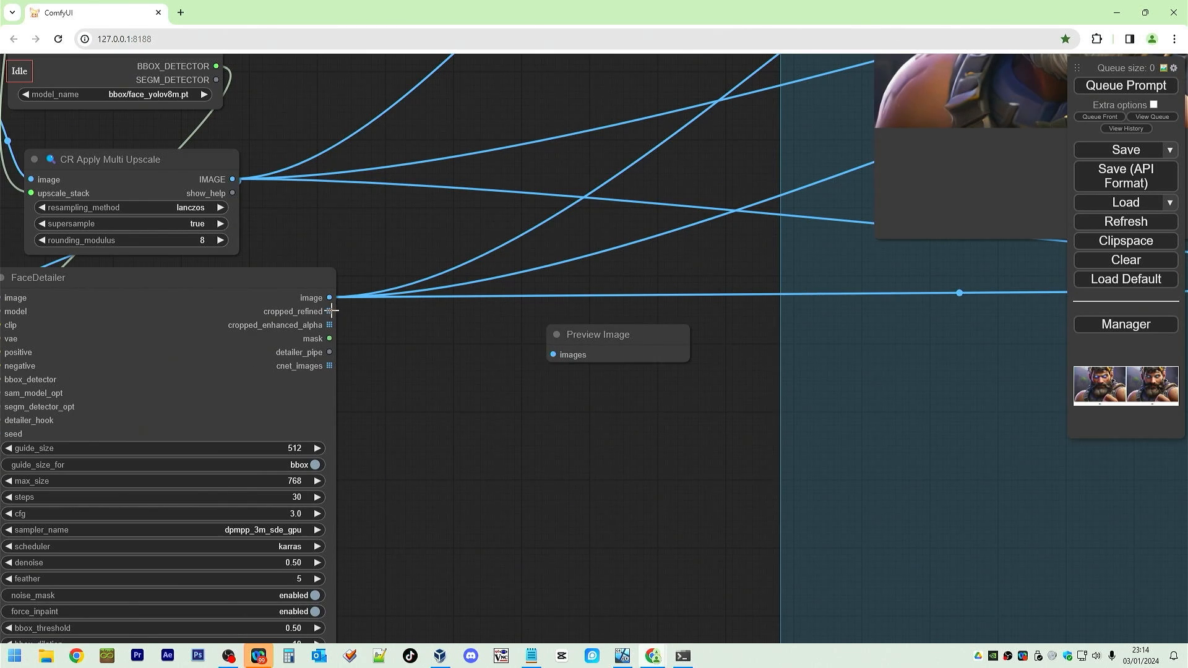
{"action": "left_click_drag", "start_coordinate": [332, 311], "coordinate": [554, 355]}
Duplicate the Preview Image node and connect the FaceDetailer's cropped_enhanced_alpha output to the copy.
{"action": "left_click", "coordinate": [586, 334]}
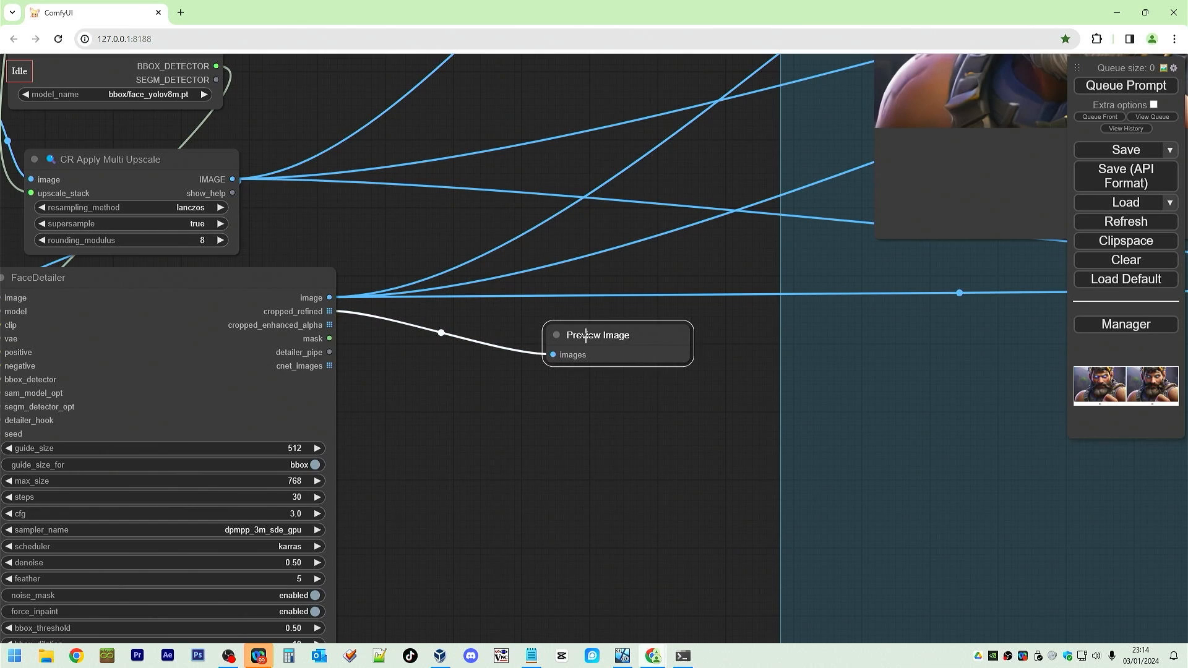
{"action": "key", "text": "ctrl+c"}
{"action": "key", "text": "ctrl+v"}
{"action": "left_click_drag", "start_coordinate": [633, 333], "coordinate": [489, 332]}
{"action": "left_click_drag", "start_coordinate": [718, 326], "coordinate": [600, 330]}
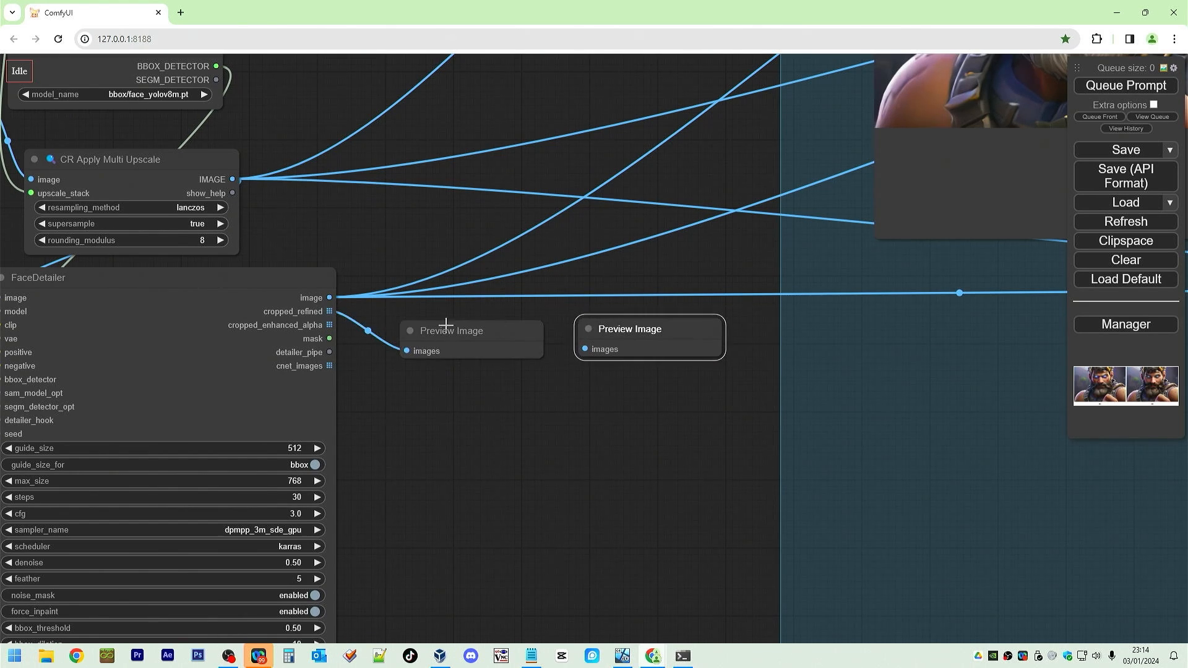
{"action": "left_click_drag", "start_coordinate": [332, 324], "coordinate": [585, 349]}
Paste a third Preview Image node and connect the FaceDetailer's cnet_images output to it.
{"action": "left_click", "coordinate": [678, 389]}
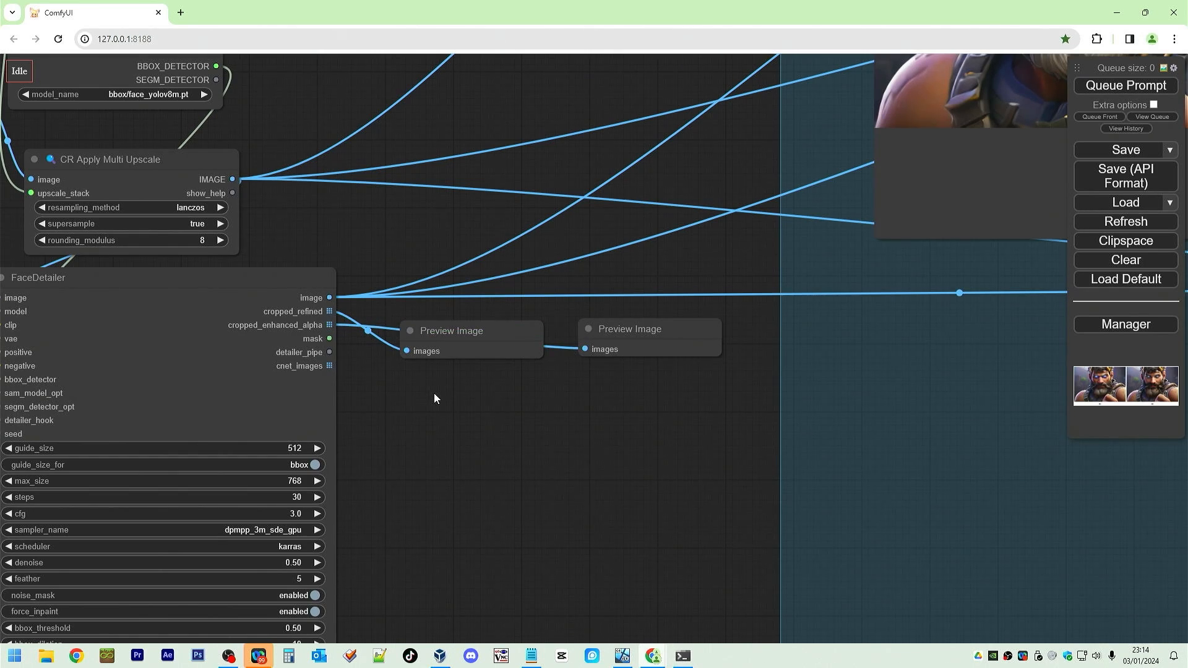
{"action": "key", "text": "ctrl+v"}
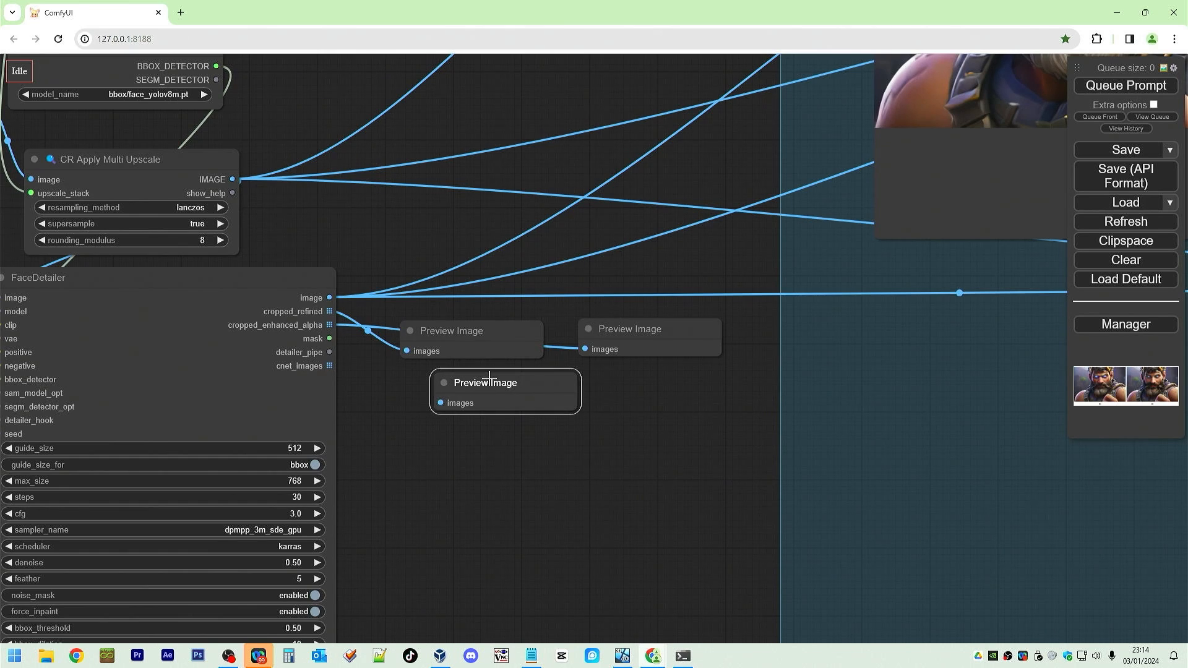
{"action": "left_click_drag", "start_coordinate": [456, 379], "coordinate": [771, 324]}
{"action": "left_click_drag", "start_coordinate": [338, 365], "coordinate": [757, 350]}
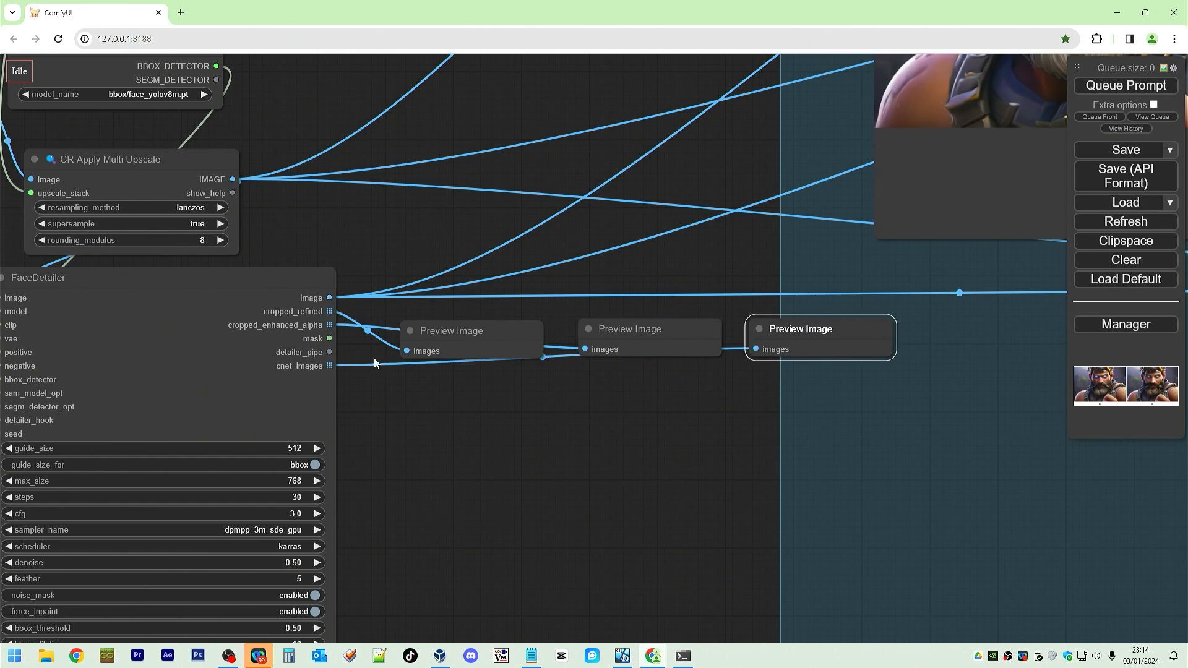
Add a Convert Mask to Image node and connect the FaceDetailer's mask output to its mask input.
{"action": "left_click_drag", "start_coordinate": [495, 416], "coordinate": [397, 413]}
{"action": "right_click", "coordinate": [367, 407]}
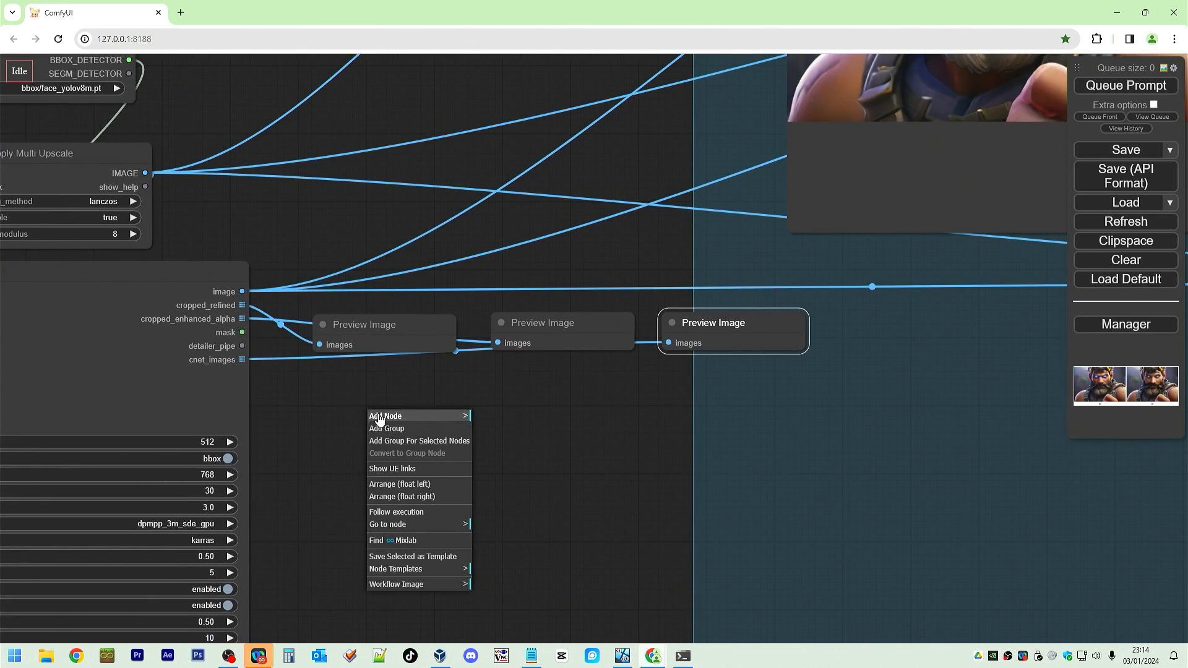
{"action": "left_click", "coordinate": [378, 396]}
{"action": "double_click", "coordinate": [378, 396]}
{"action": "type", "text": "mas"}
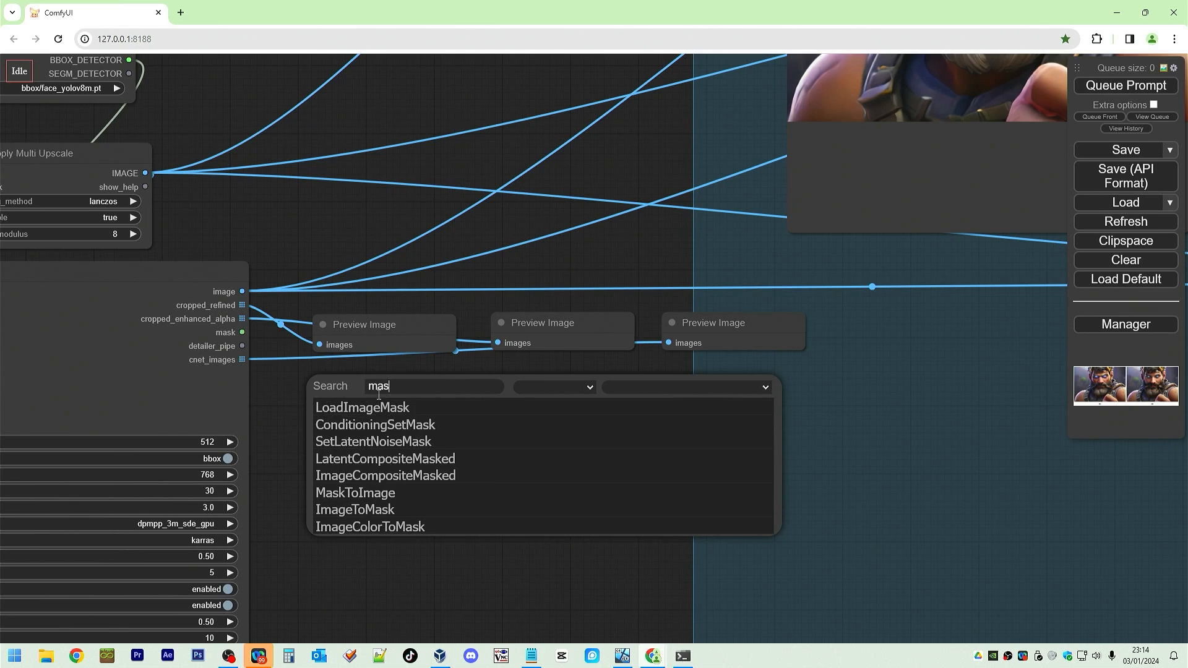
{"action": "type", "text": "k to"}
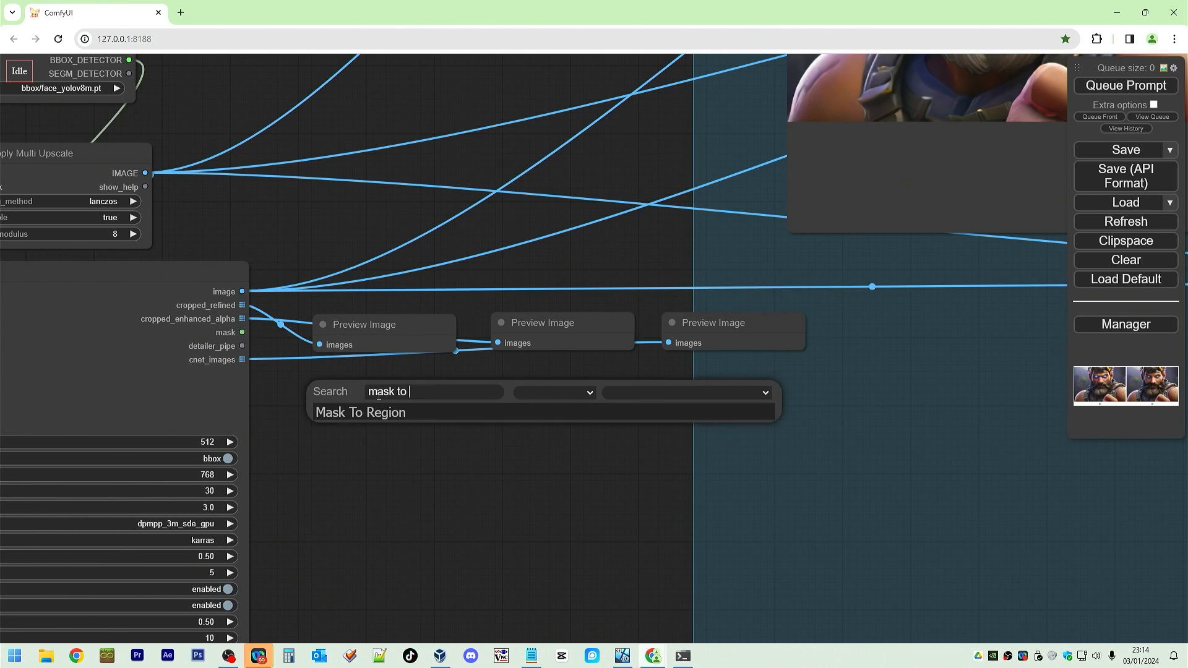
{"action": "key", "text": "BackSpace"}
{"action": "key", "text": "BackSpace"}
{"action": "key", "text": "BackSpace"}
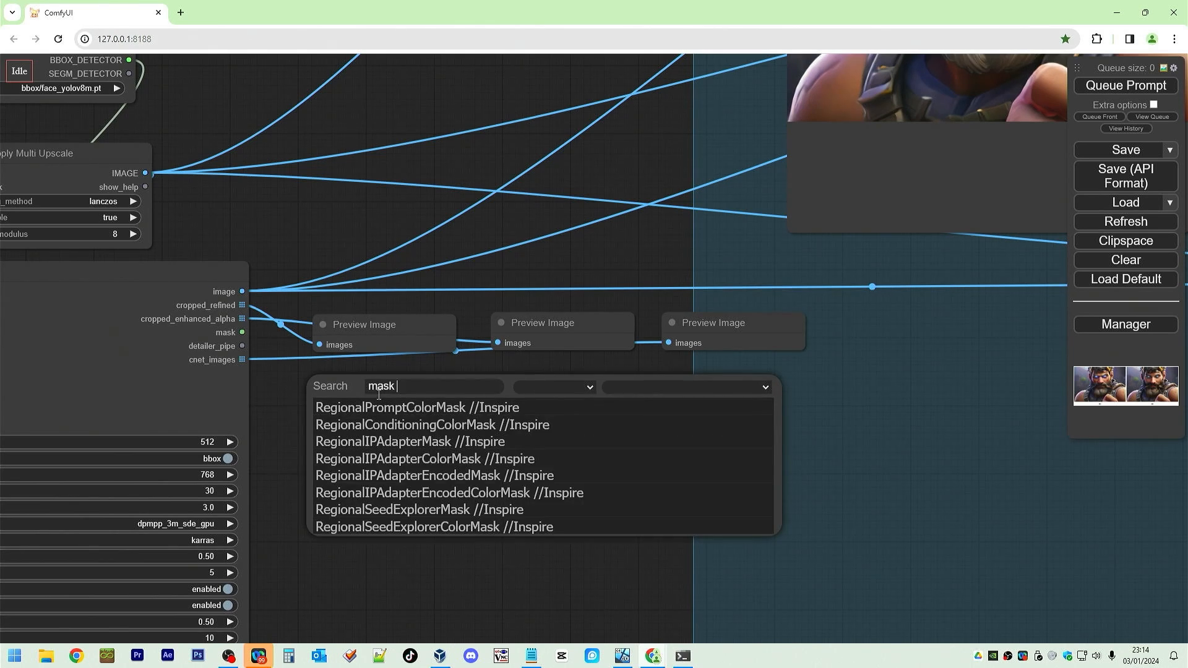
{"action": "key", "text": "BackSpace"}
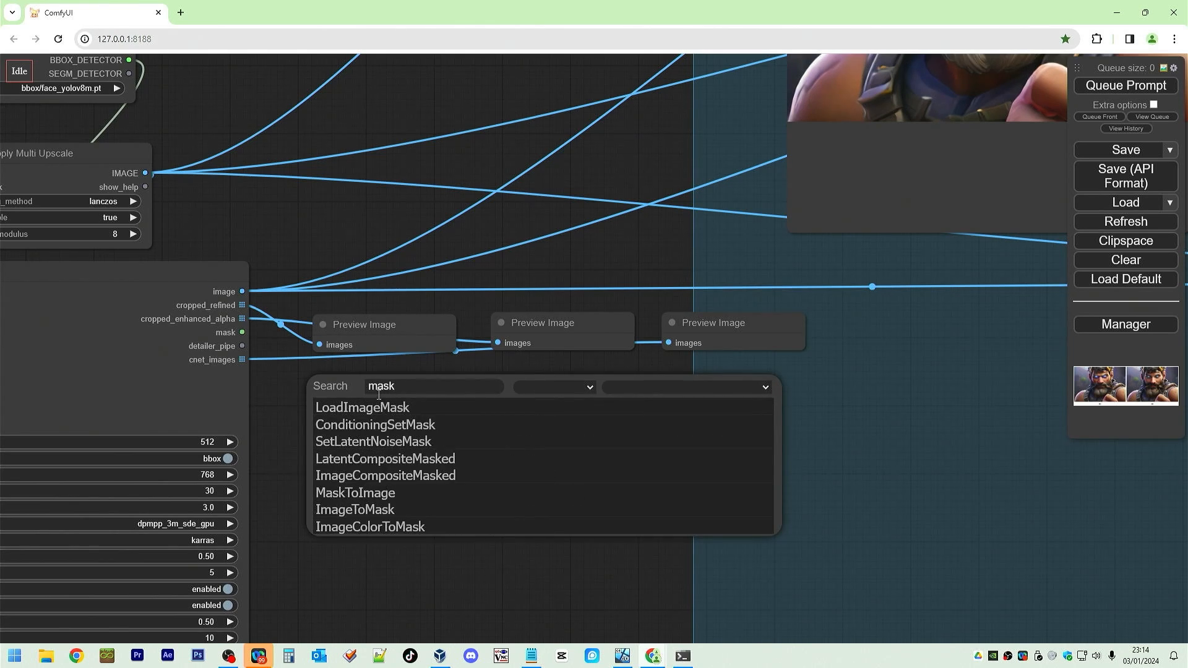
{"action": "left_click", "coordinate": [419, 497]}
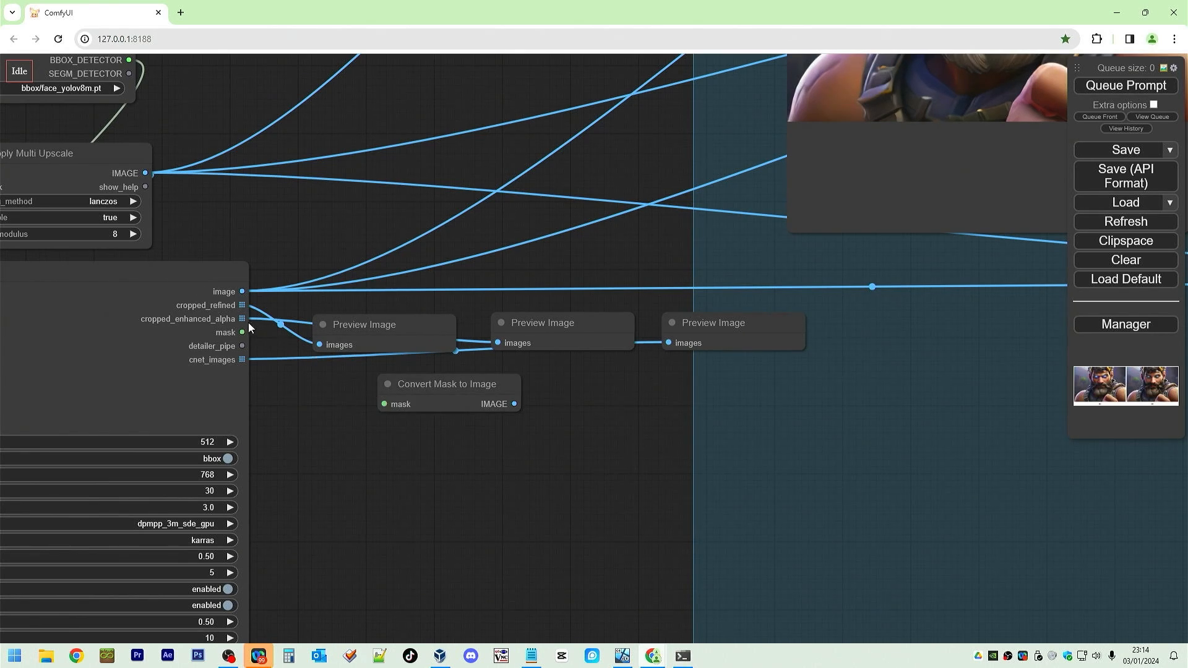
{"action": "left_click_drag", "start_coordinate": [243, 332], "coordinate": [384, 404]}
Paste a fourth Preview Image node and feed it the Convert Mask to Image output.
{"action": "left_click", "coordinate": [748, 323]}
{"action": "key", "text": "ctrl+v"}
{"action": "left_click_drag", "start_coordinate": [830, 317], "coordinate": [906, 320]}
{"action": "left_click_drag", "start_coordinate": [514, 404], "coordinate": [871, 326]}
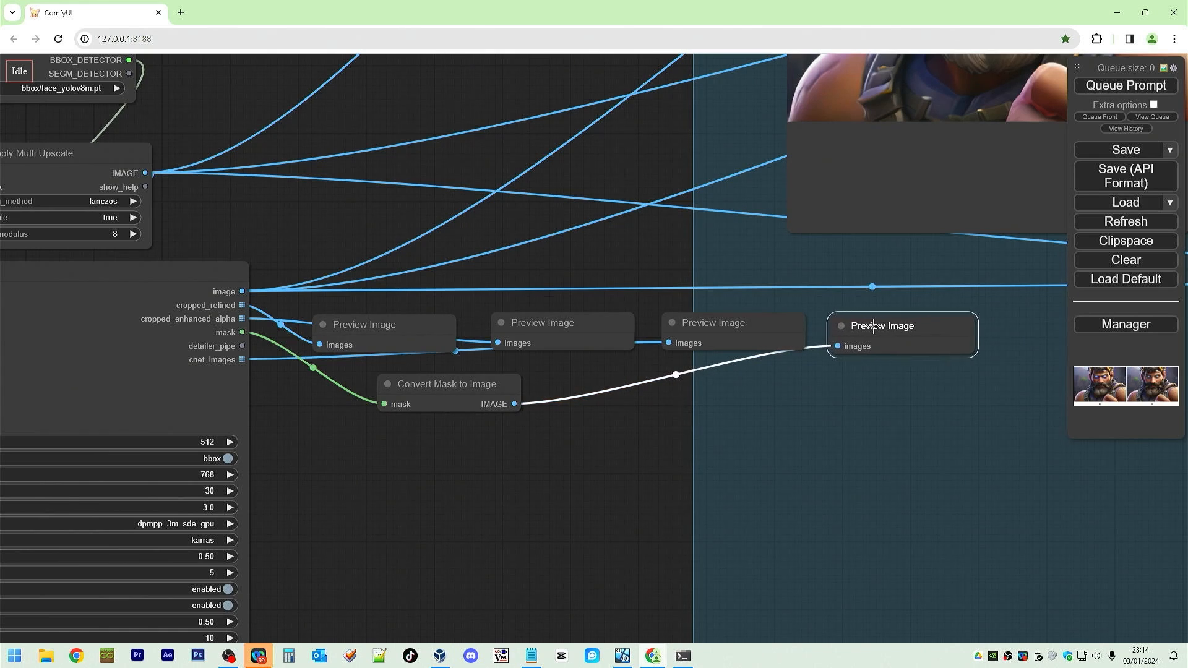
Queue the prompt to run the workflow.
{"action": "left_click", "coordinate": [1098, 88]}
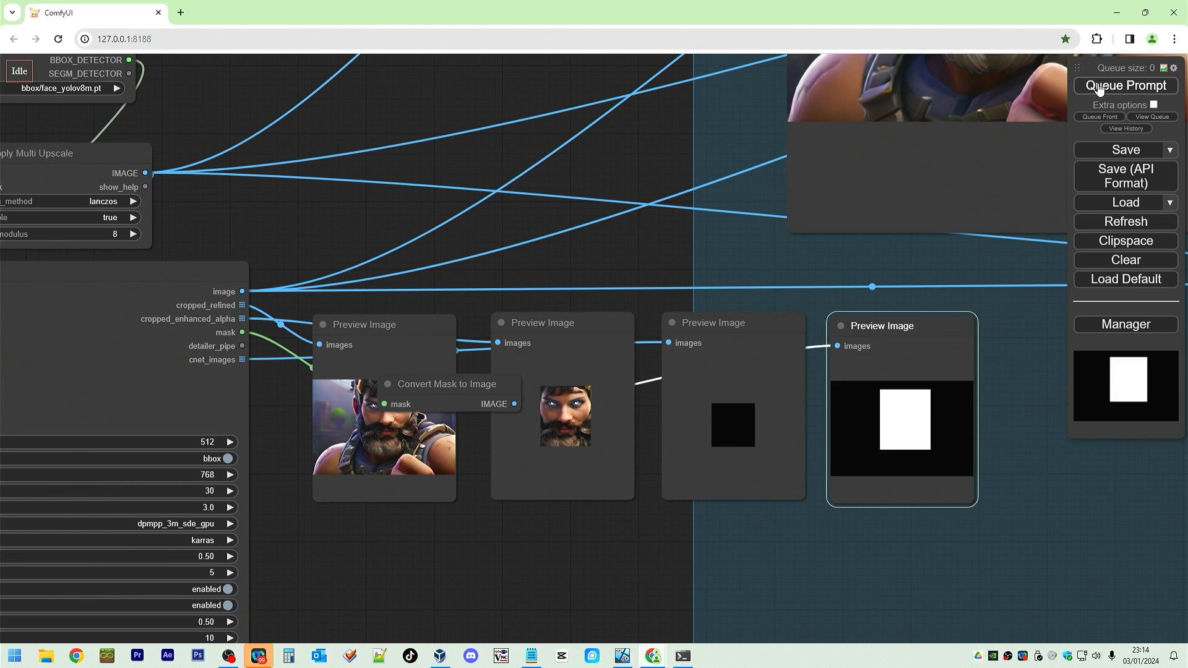
{"action": "left_click", "coordinate": [493, 522]}
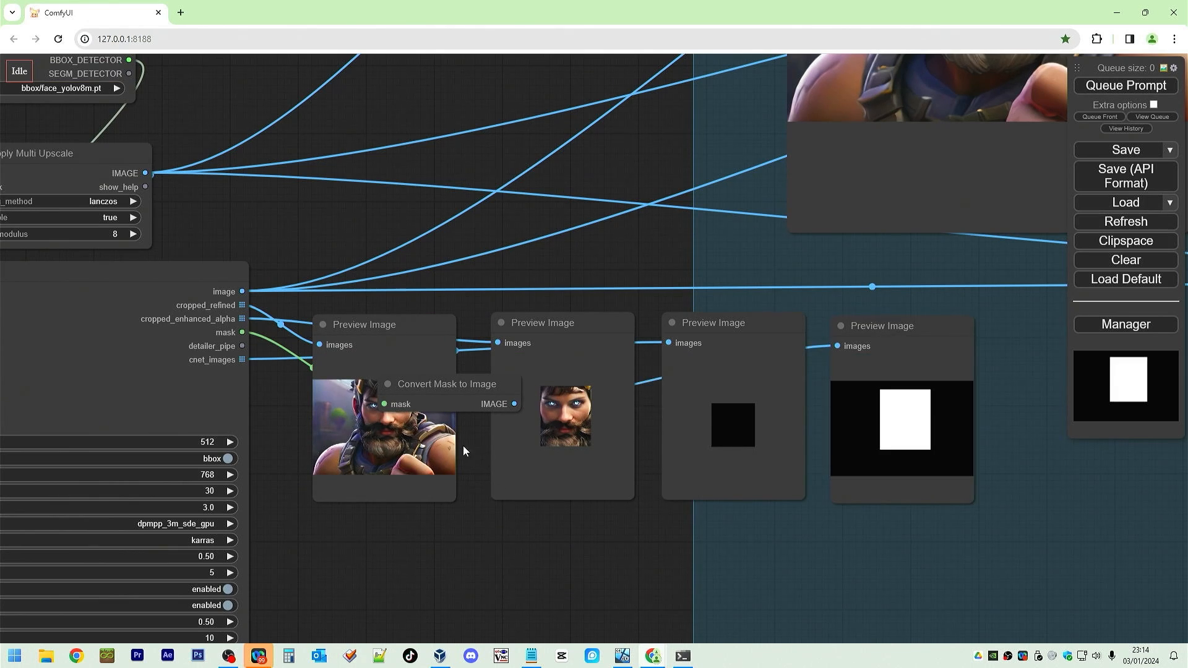
Move the Convert Mask to Image node down beneath the Preview Image nodes.
{"action": "left_click_drag", "start_coordinate": [461, 379], "coordinate": [465, 550]}
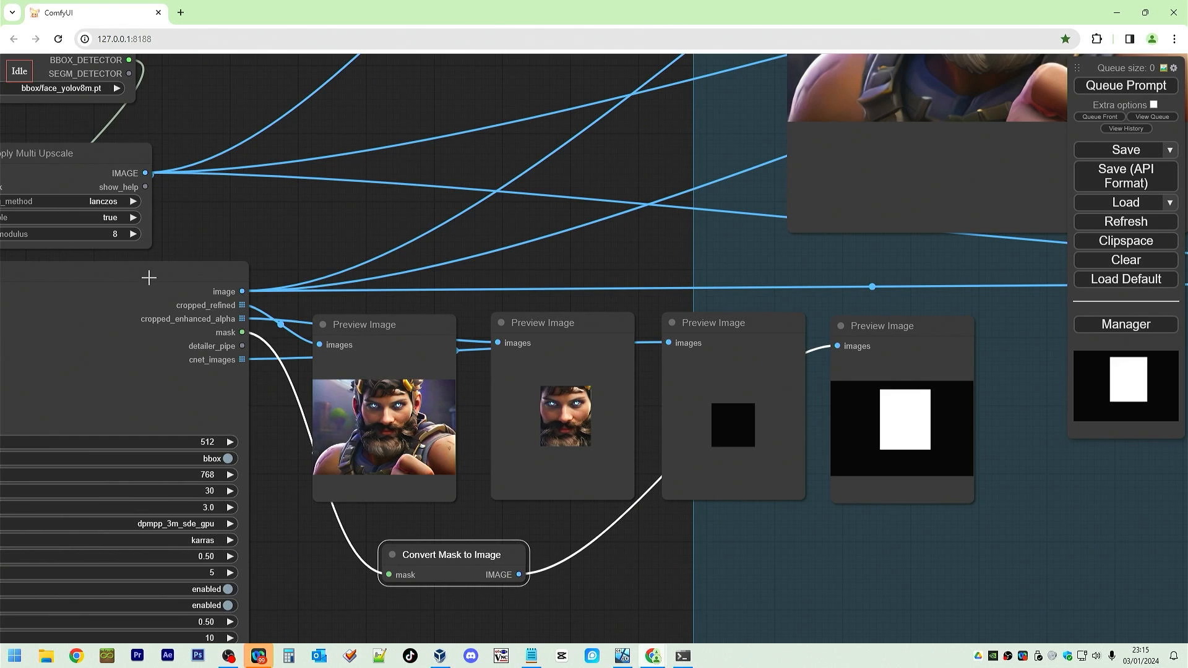
{"action": "left_click_drag", "start_coordinate": [149, 274], "coordinate": [624, 315]}
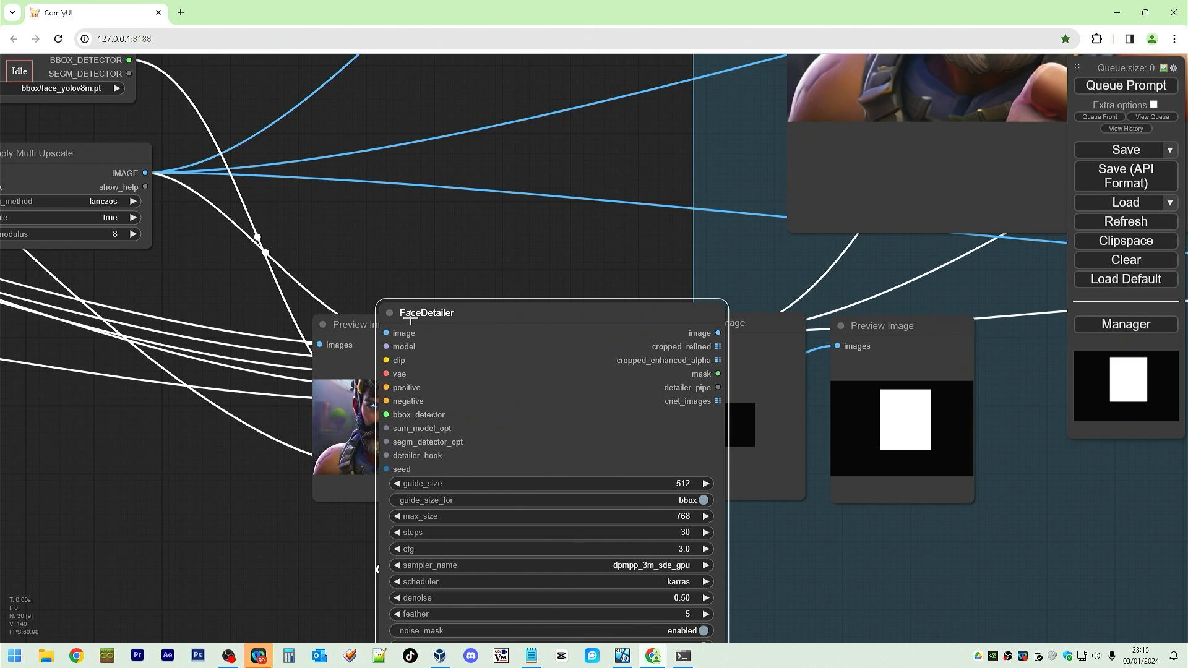
{"action": "left_click_drag", "start_coordinate": [520, 314], "coordinate": [68, 297]}
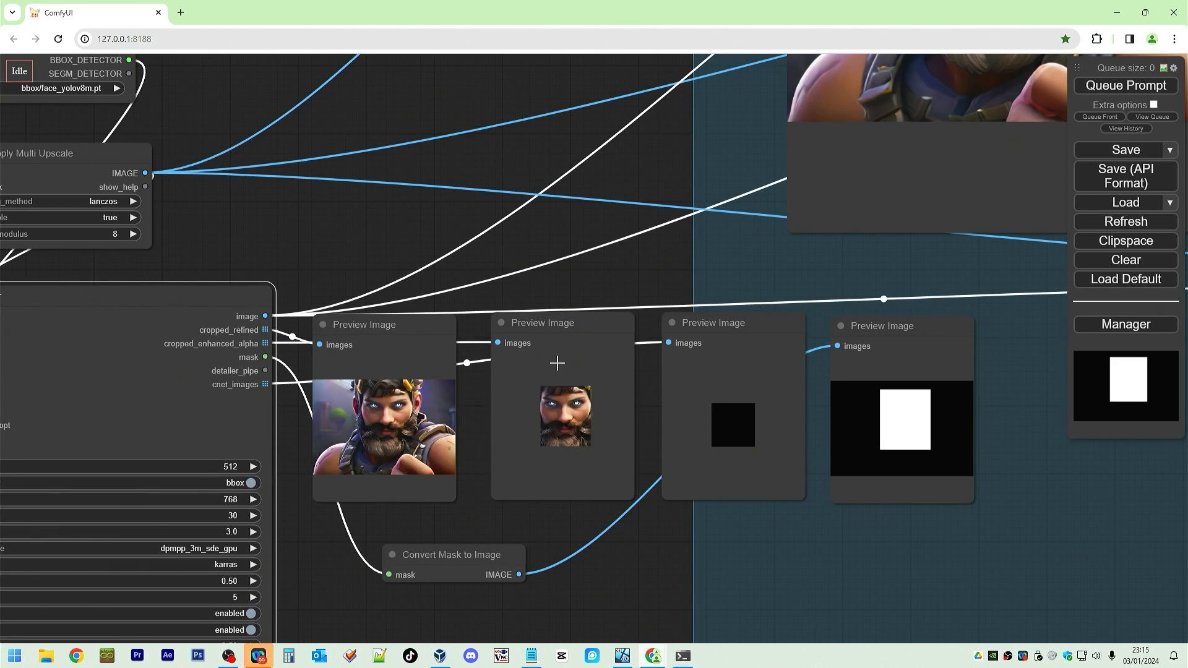
Pan and zoom across the whole workflow, from the Load Image node to the Image Comparison group.
{"action": "scroll", "coordinate": [557, 358], "scroll_direction": "down", "scroll_amount": 8}
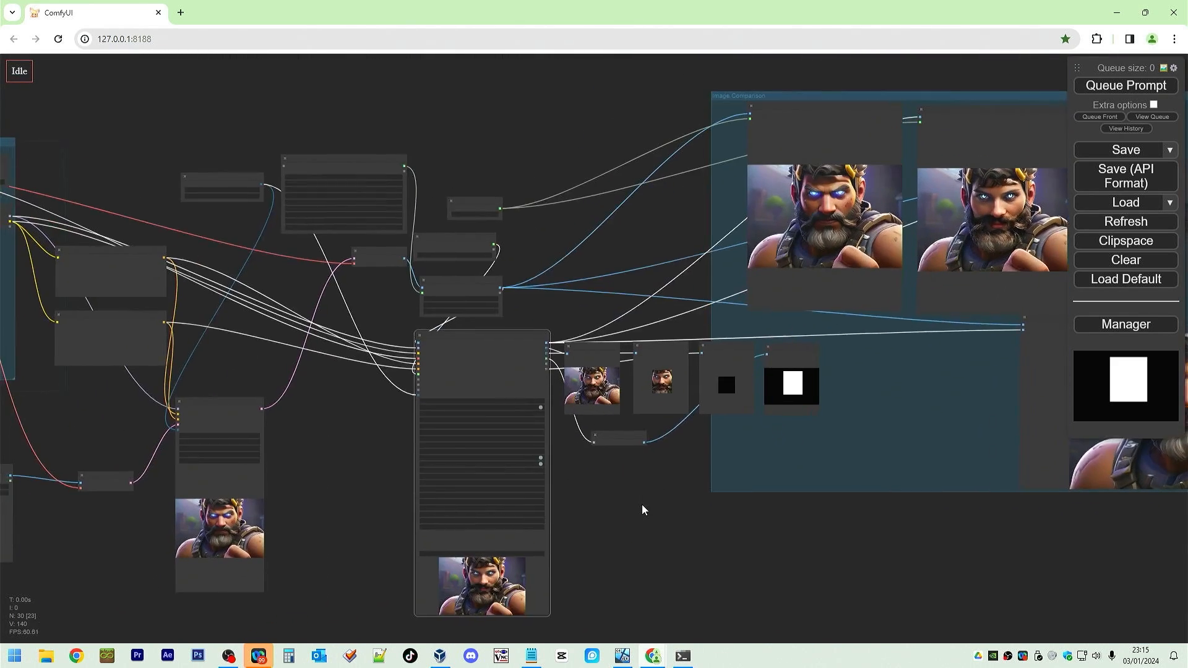
{"action": "left_click_drag", "start_coordinate": [643, 507], "coordinate": [618, 468]}
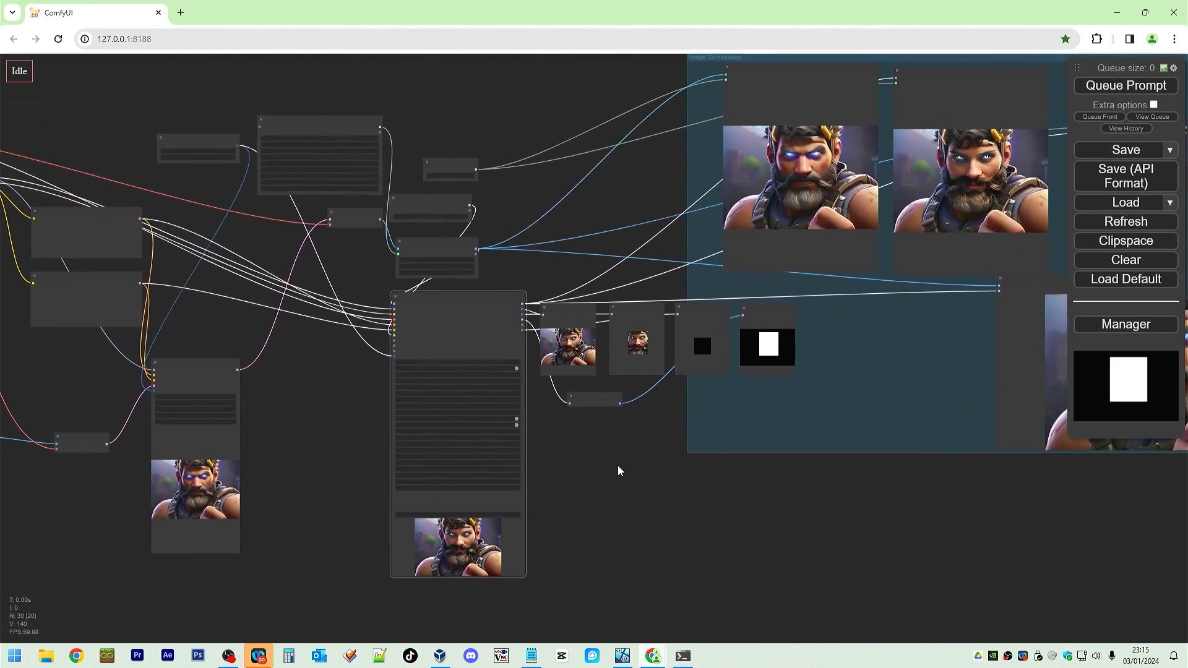
{"action": "left_click_drag", "start_coordinate": [563, 430], "coordinate": [798, 478]}
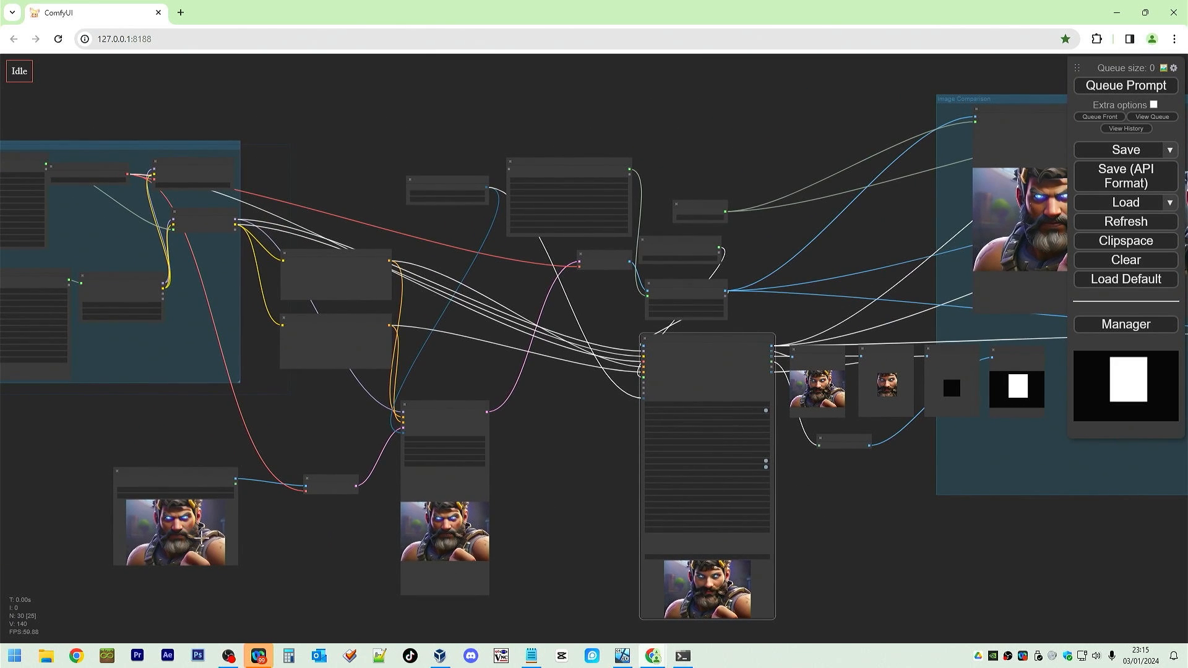
{"action": "left_click_drag", "start_coordinate": [286, 518], "coordinate": [462, 496]}
{"action": "scroll", "coordinate": [444, 486], "scroll_direction": "up", "scroll_amount": 9}
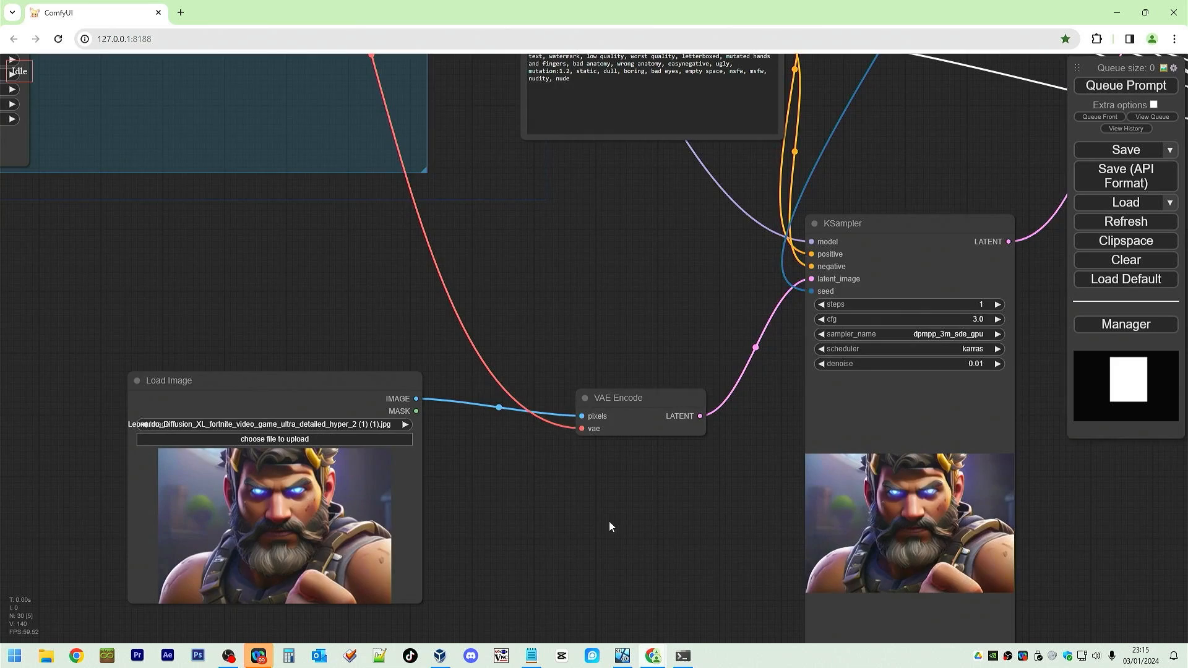
{"action": "left_click_drag", "start_coordinate": [699, 532], "coordinate": [2, 528]}
{"action": "left_click_drag", "start_coordinate": [1078, 512], "coordinate": [323, 557]}
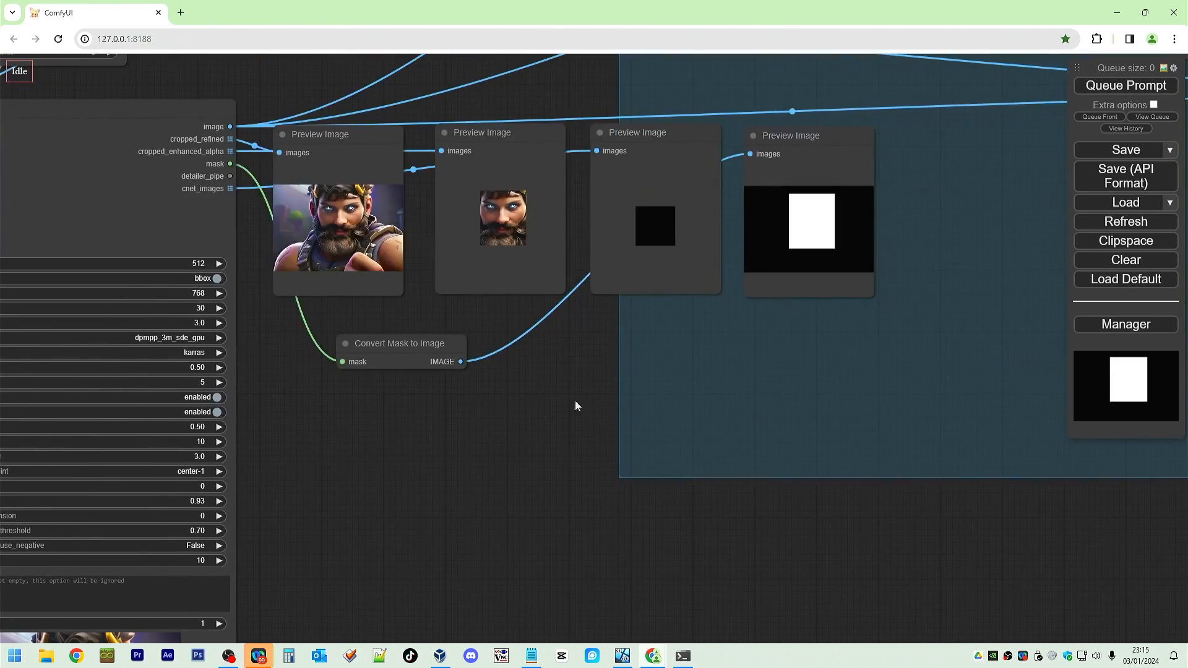
{"action": "left_click_drag", "start_coordinate": [454, 494], "coordinate": [520, 611]}
{"action": "scroll", "coordinate": [471, 464], "scroll_direction": "up", "scroll_amount": 4}
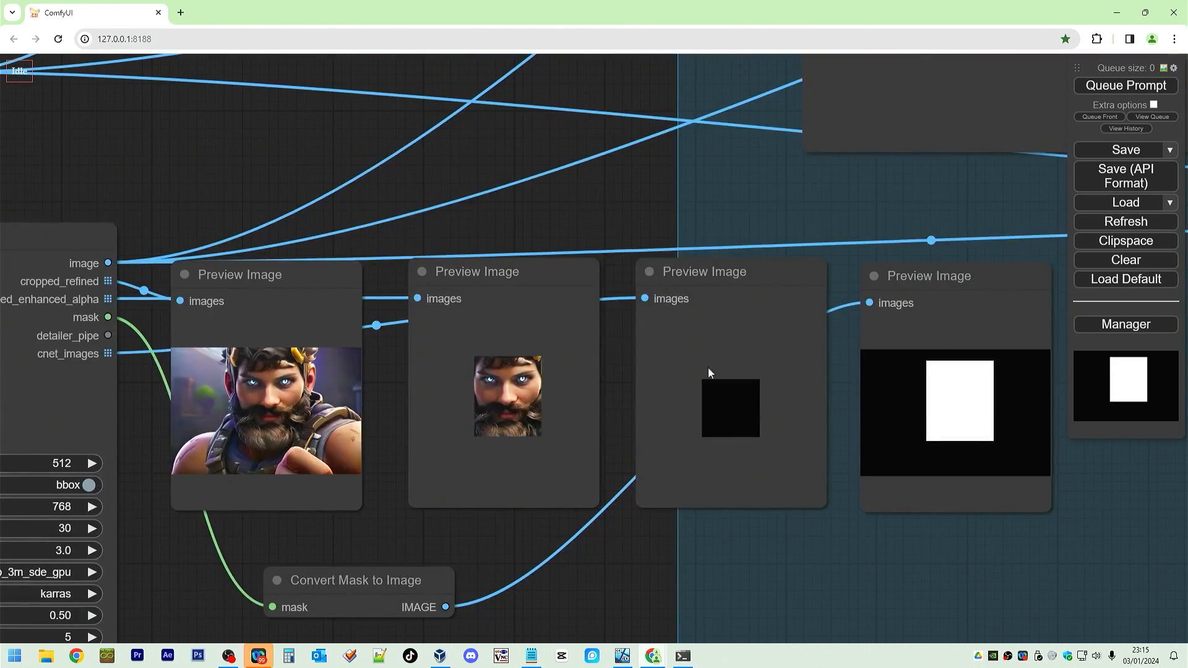
{"action": "left_click_drag", "start_coordinate": [626, 200], "coordinate": [1, 246]}
{"action": "scroll", "coordinate": [560, 356], "scroll_direction": "down", "scroll_amount": 10}
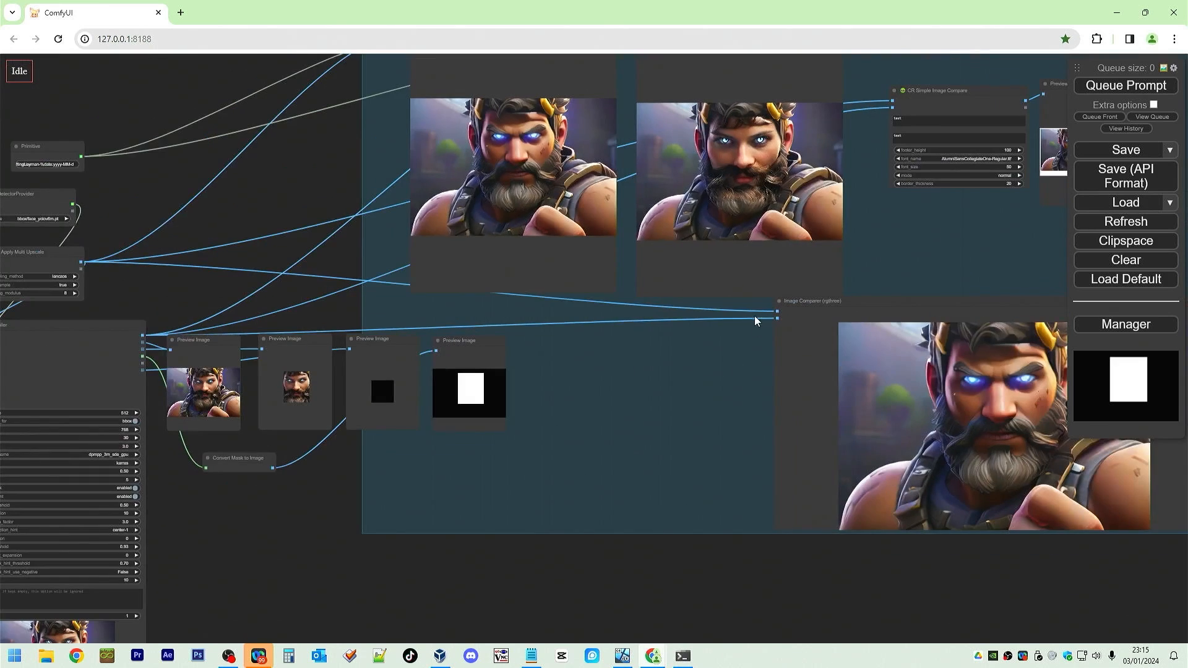
{"action": "left_click_drag", "start_coordinate": [740, 337], "coordinate": [265, 334]}
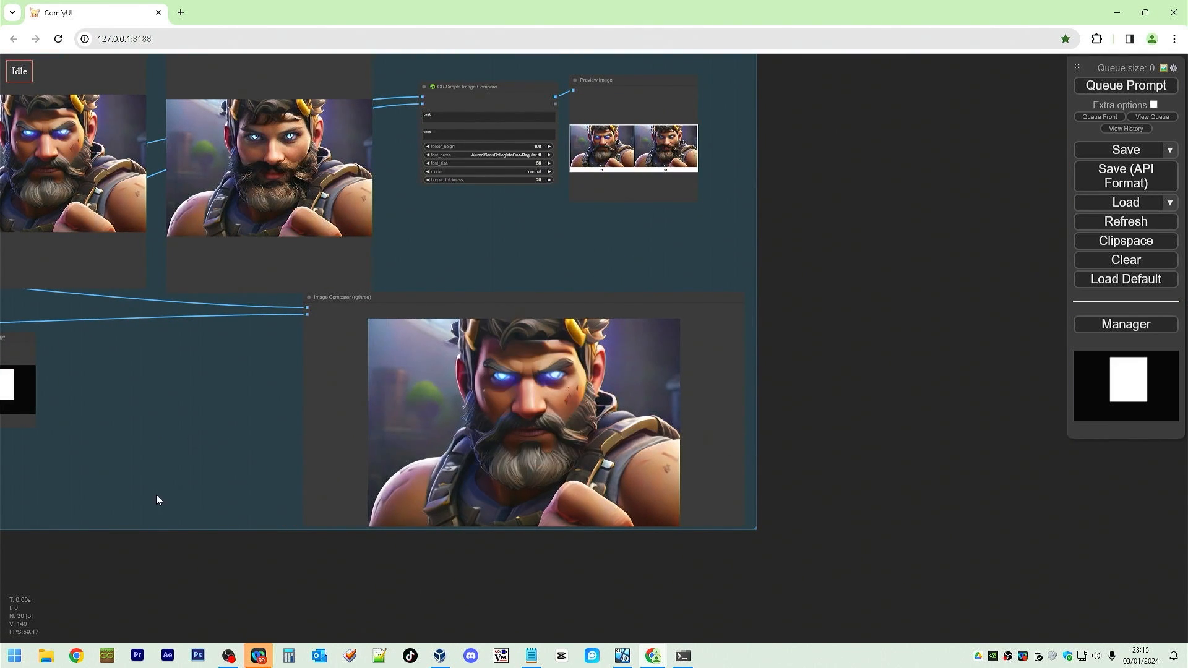
Move the Load Image and VAE Encode nodes up, closer to the prompt nodes and KSampler.
{"action": "left_click_drag", "start_coordinate": [364, 603], "coordinate": [806, 577]}
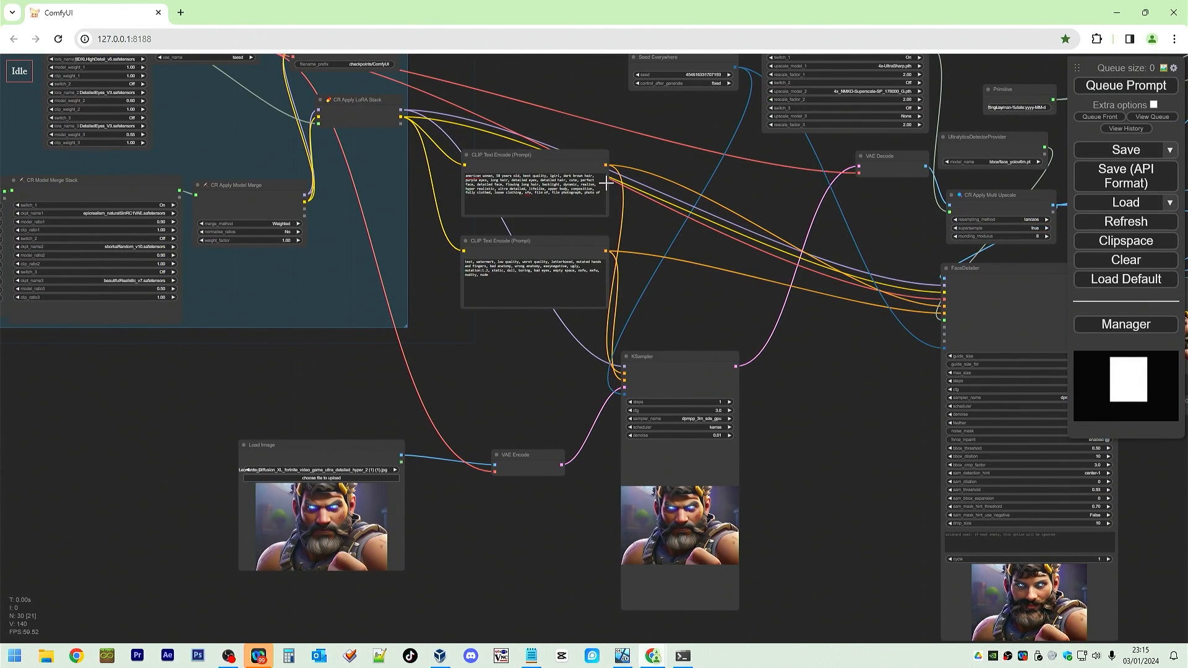
{"action": "left_click_drag", "start_coordinate": [506, 368], "coordinate": [498, 434]}
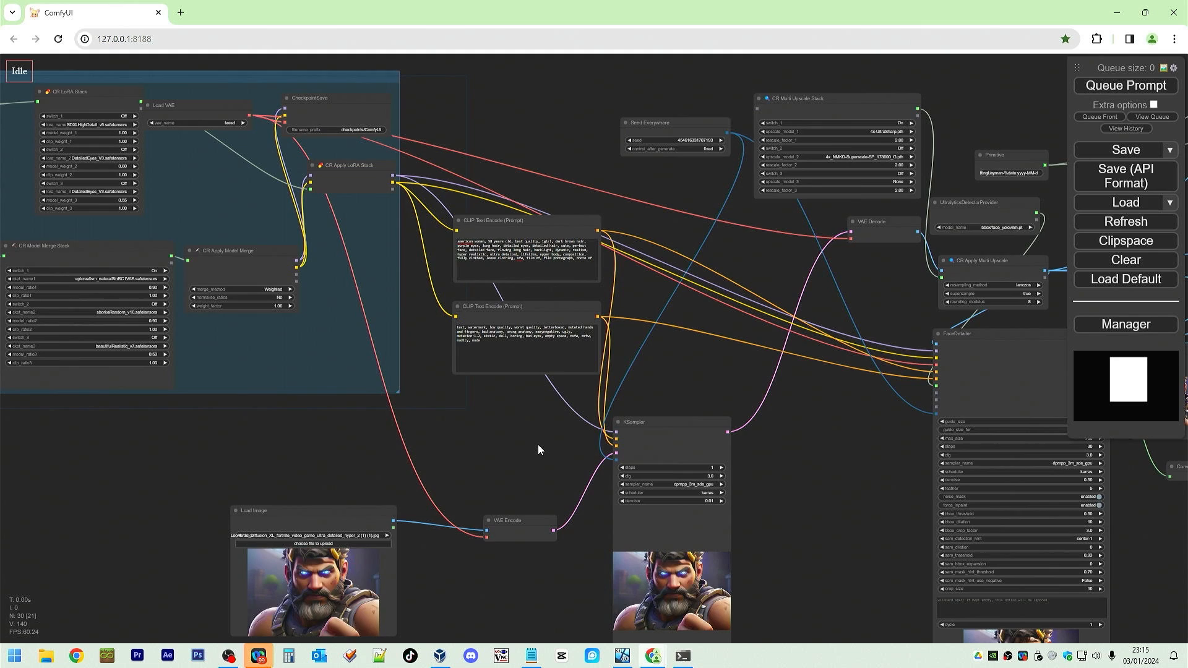
{"action": "scroll", "coordinate": [658, 433], "scroll_direction": "up", "scroll_amount": 3}
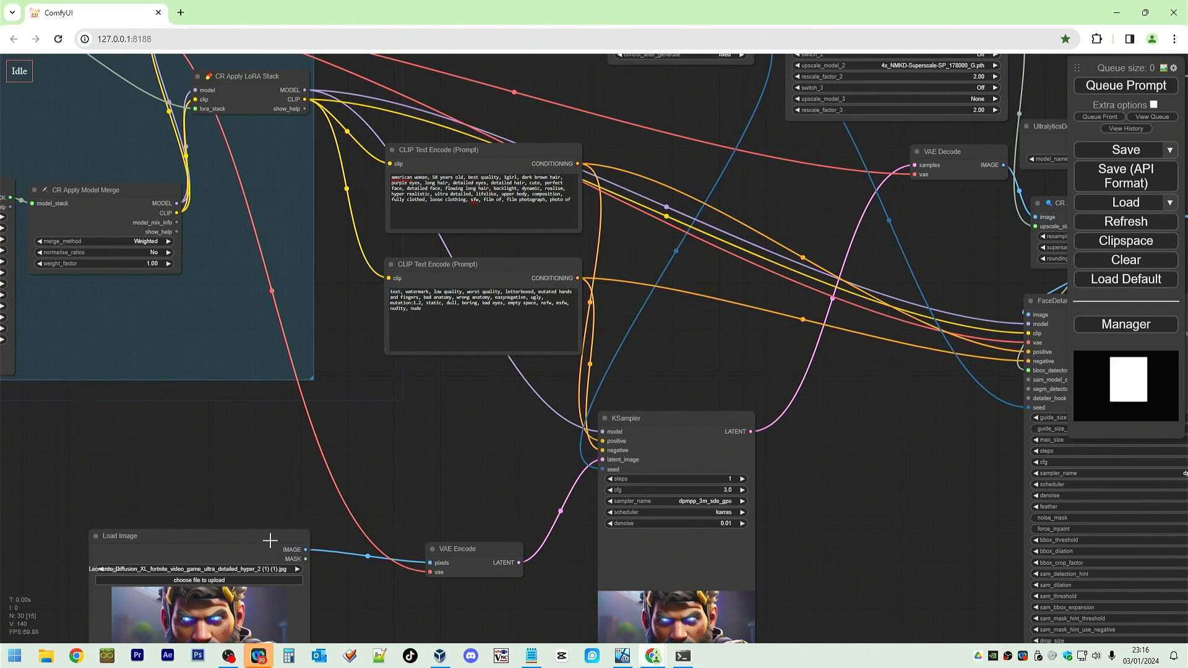
{"action": "left_click_drag", "start_coordinate": [270, 541], "coordinate": [247, 474]}
{"action": "left_click_drag", "start_coordinate": [473, 548], "coordinate": [461, 477]}
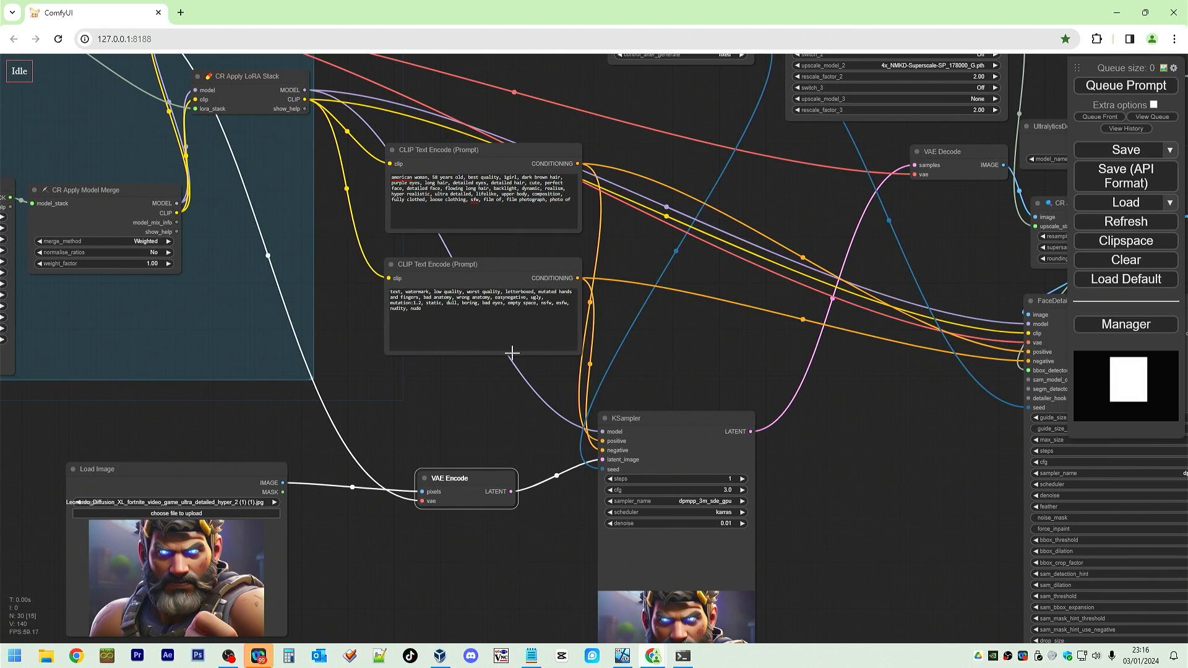
Move the CR Apply Multi Upscale node up, beside the UltralyticsDetectorProvider and away from the FaceDetailer.
{"action": "scroll", "coordinate": [511, 353], "scroll_direction": "down", "scroll_amount": 5}
{"action": "left_click_drag", "start_coordinate": [844, 392], "coordinate": [292, 392]}
{"action": "scroll", "coordinate": [565, 343], "scroll_direction": "up", "scroll_amount": 6}
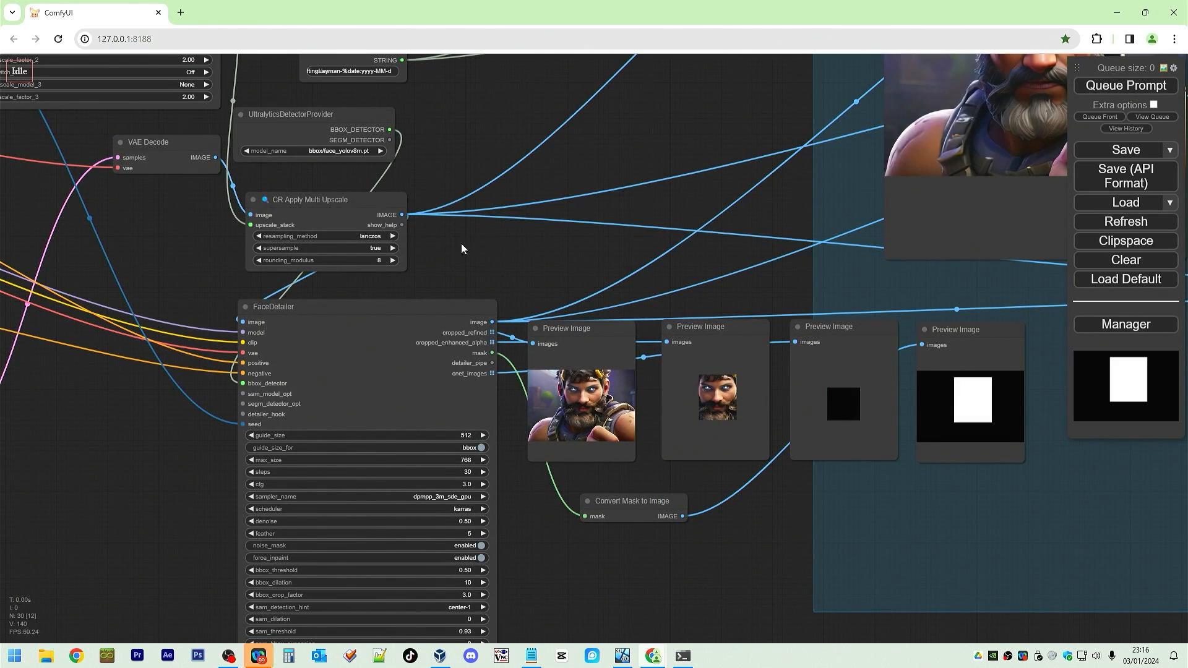
{"action": "left_click_drag", "start_coordinate": [367, 200], "coordinate": [624, 101]}
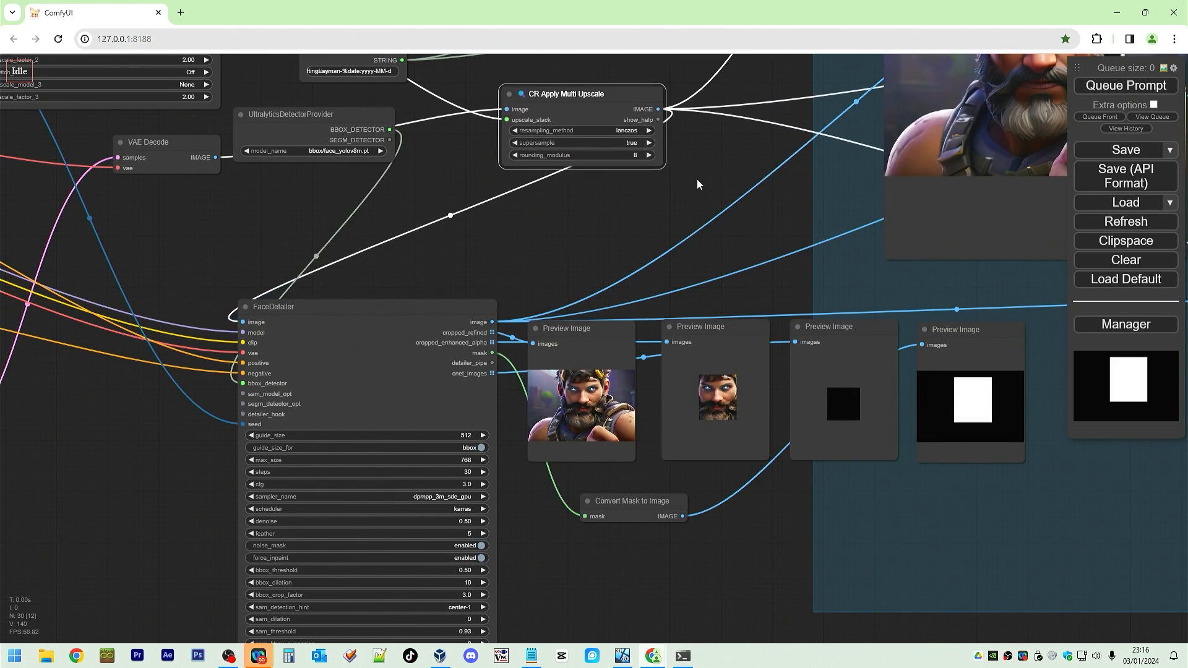